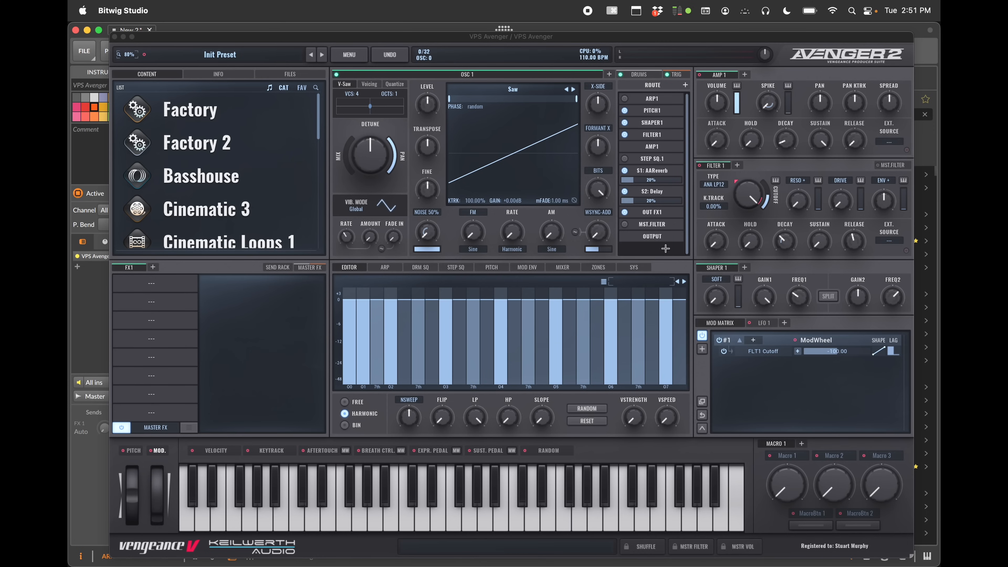
# Open the system settings page and toggle the Show Tooltip and related preference options
pyautogui.click(637, 269)
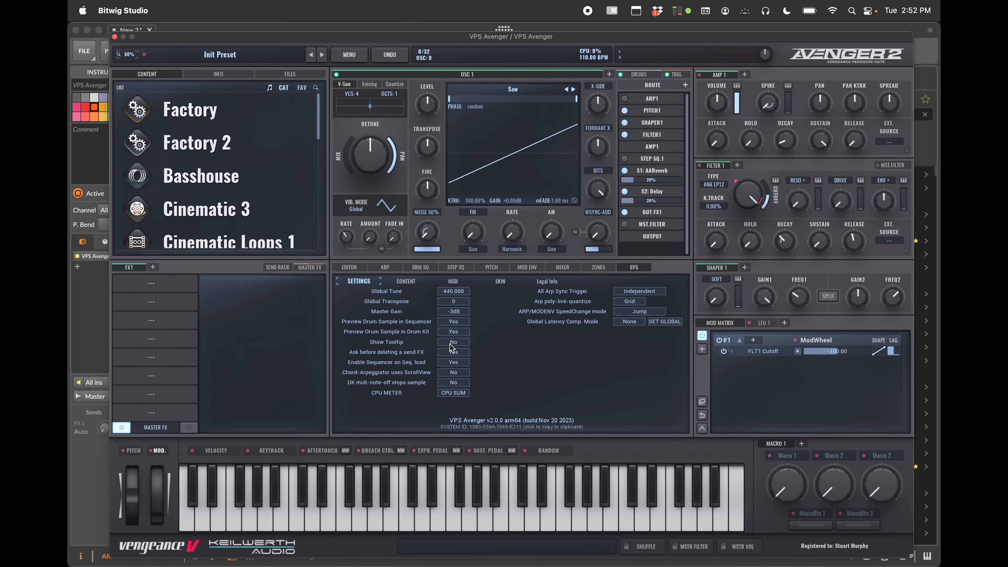
pyautogui.click(452, 362)
pyautogui.moveTo(367, 158)
pyautogui.click(453, 352)
pyautogui.click(449, 353)
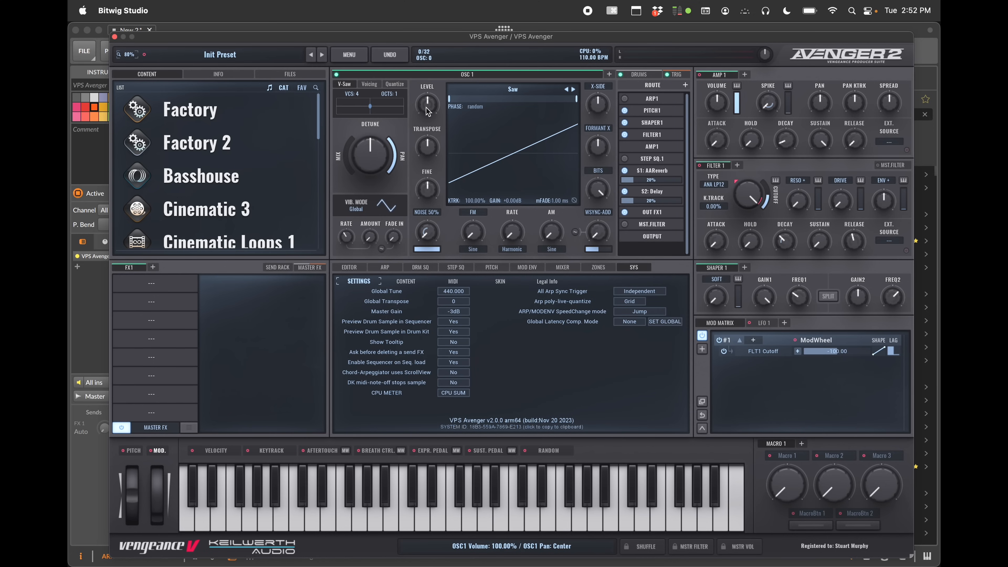
# Try adjusting the oscillator's level and pan knob, resetting each back to default
pyautogui.moveTo(426, 107)
pyautogui.mouseDown()
pyautogui.moveTo(426, 120)
pyautogui.moveTo(428, 104)
pyautogui.moveTo(432, 111)
pyautogui.mouseUp()
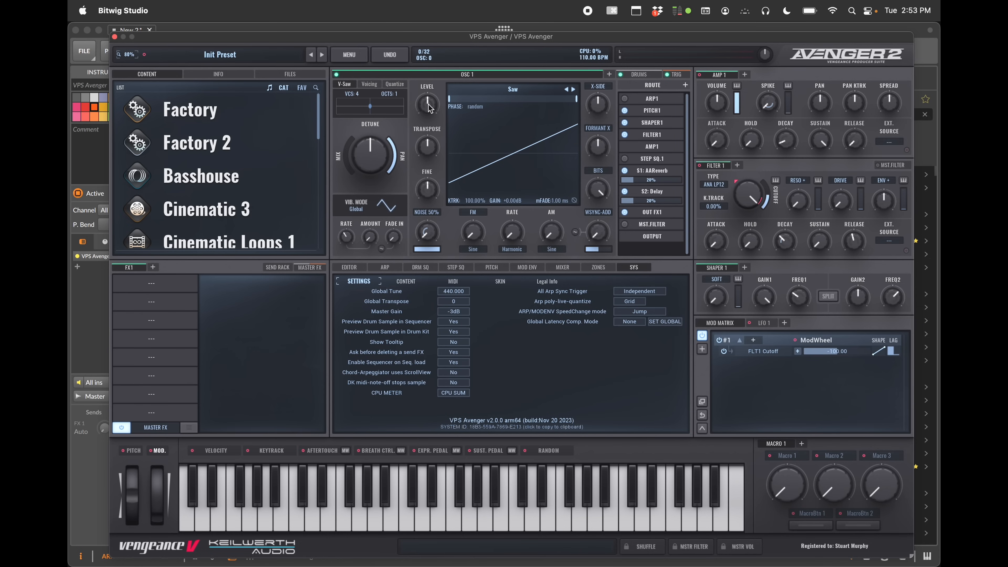
pyautogui.moveTo(429, 107)
pyautogui.mouseDown()
pyautogui.moveTo(429, 132)
pyautogui.moveTo(433, 68)
pyautogui.moveTo(431, 137)
pyautogui.moveTo(430, 126)
pyautogui.mouseUp()
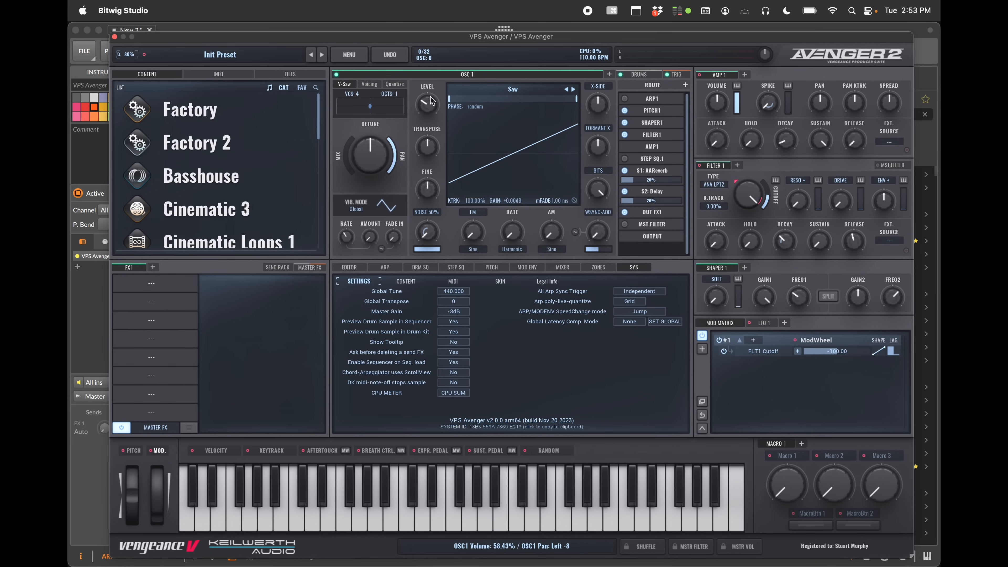
pyautogui.doubleClick(429, 107)
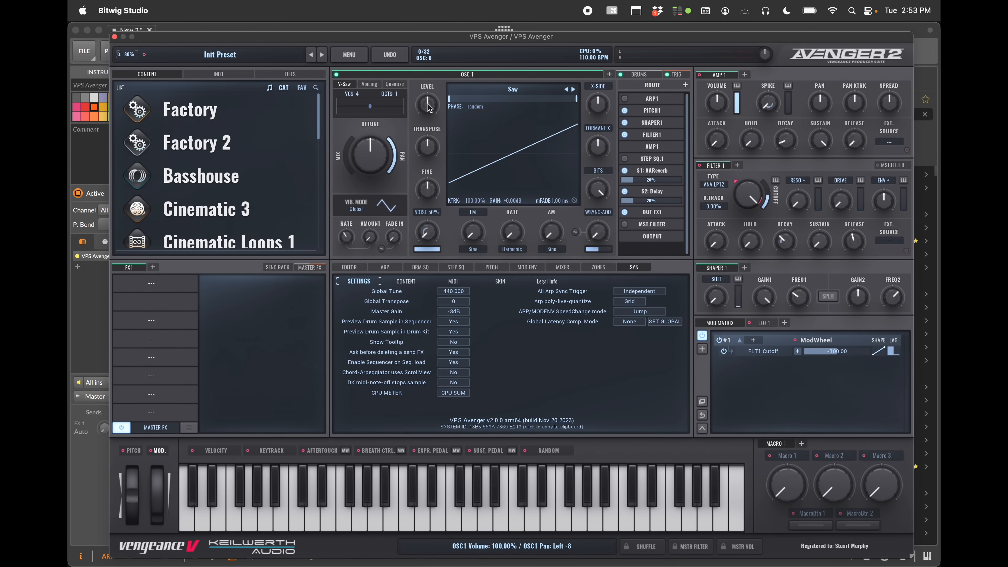
pyautogui.moveTo(428, 107)
pyautogui.mouseDown()
pyautogui.moveTo(429, 64)
pyautogui.moveTo(430, 110)
pyautogui.mouseUp()
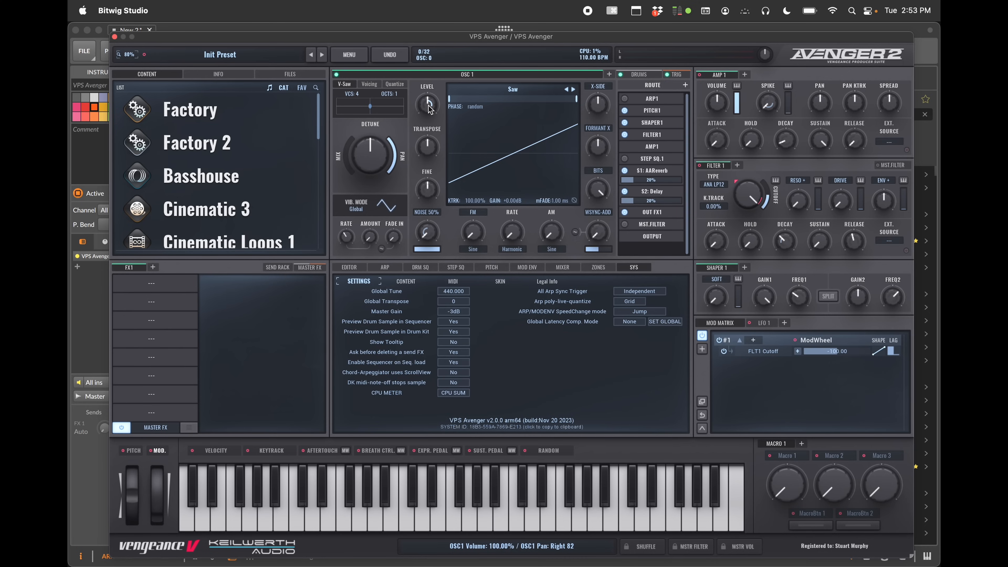
pyautogui.doubleClick(429, 106)
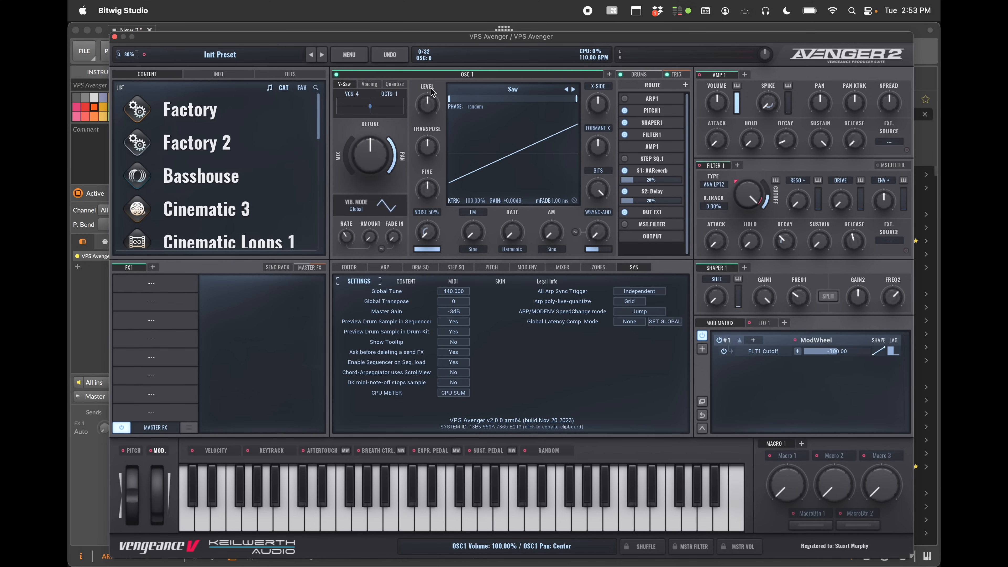
# Browse the FM mode, modulation rate and filter type option lists without changing them
pyautogui.click(476, 215)
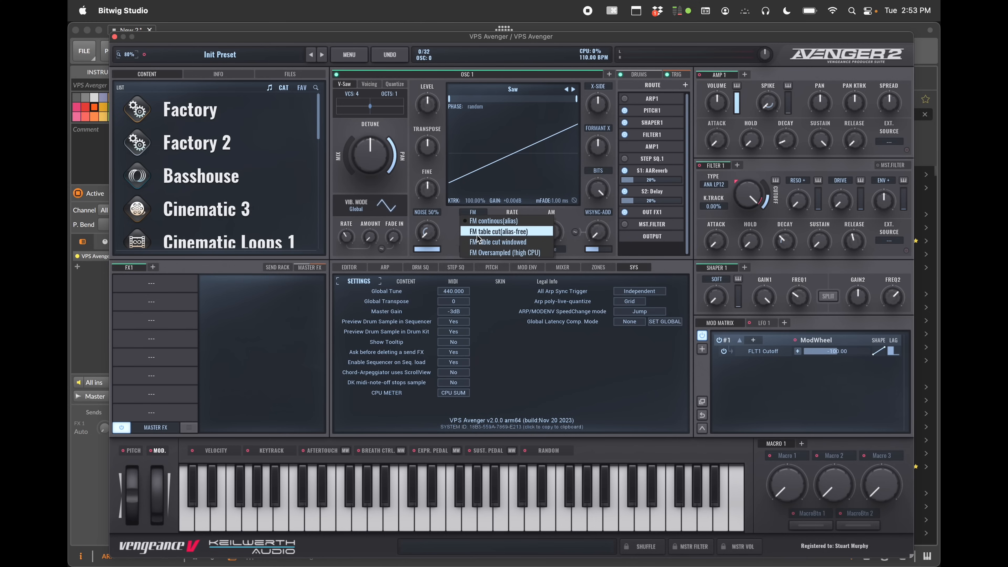
pyautogui.click(565, 221)
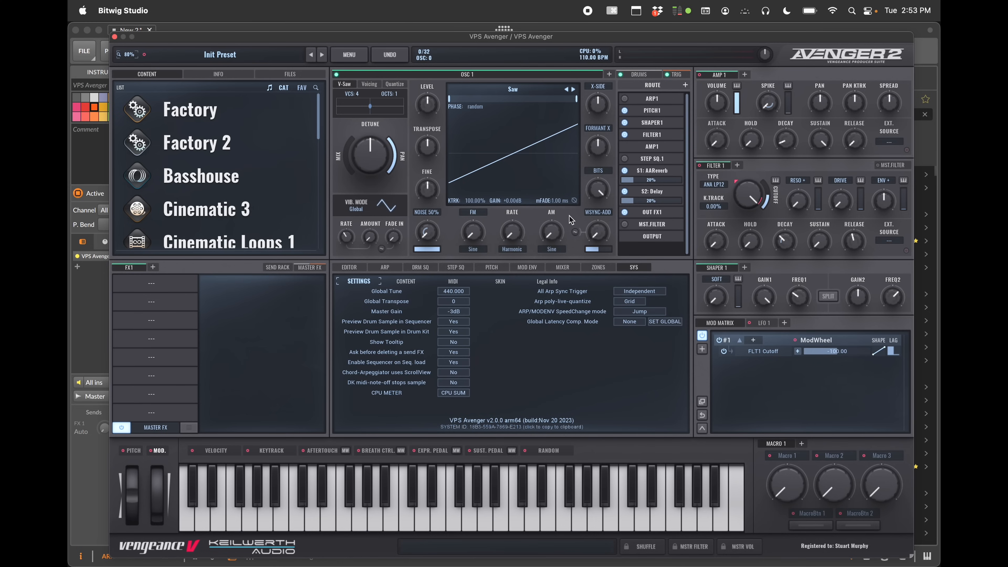
pyautogui.click(556, 249)
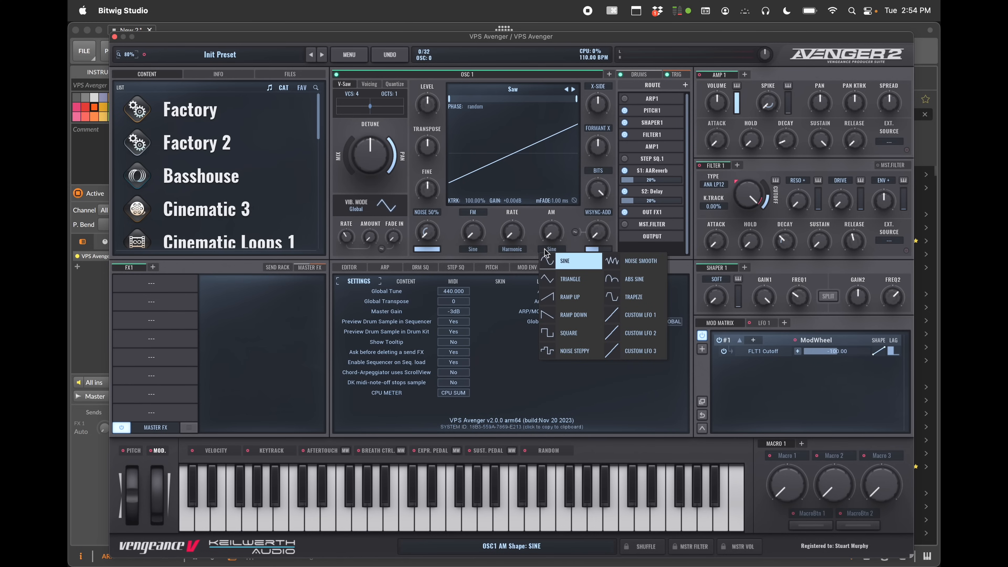
pyautogui.click(511, 249)
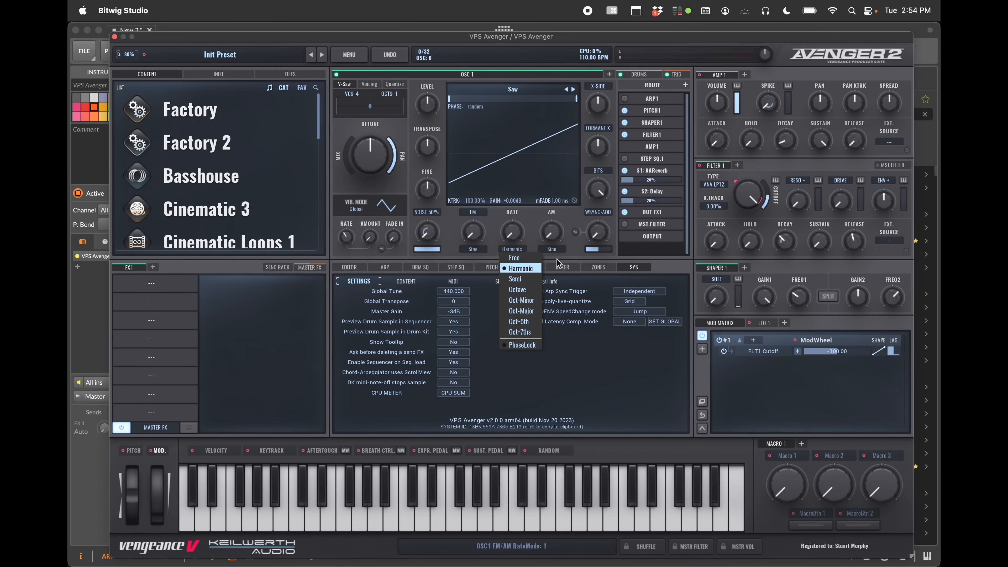
pyautogui.click(712, 190)
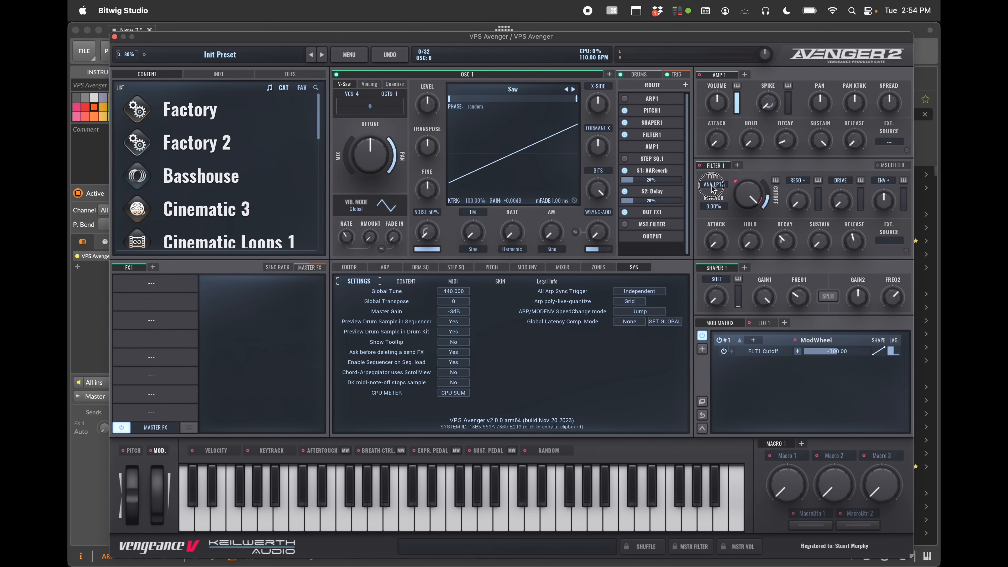
pyautogui.click(713, 190)
pyautogui.moveTo(709, 214)
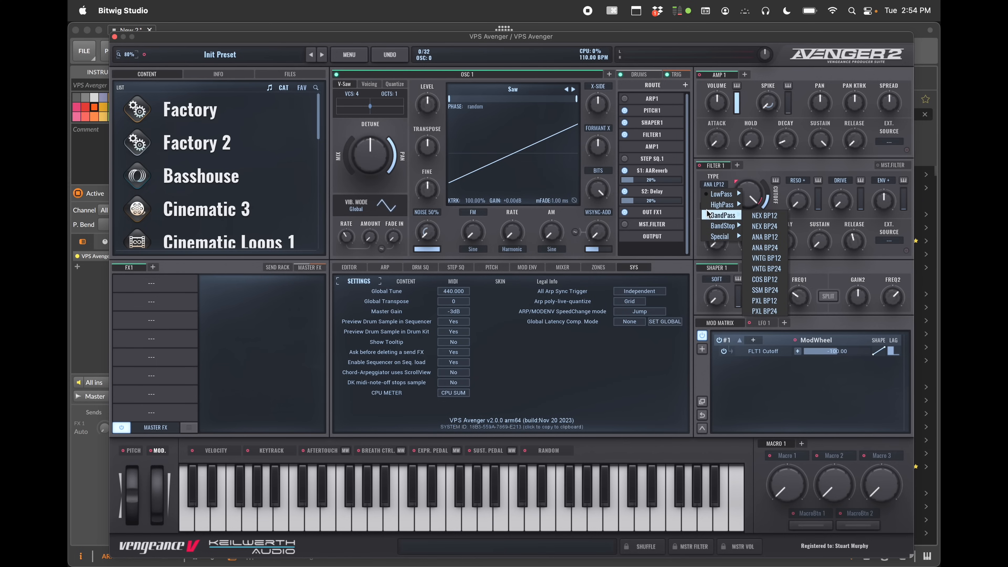
pyautogui.click(563, 245)
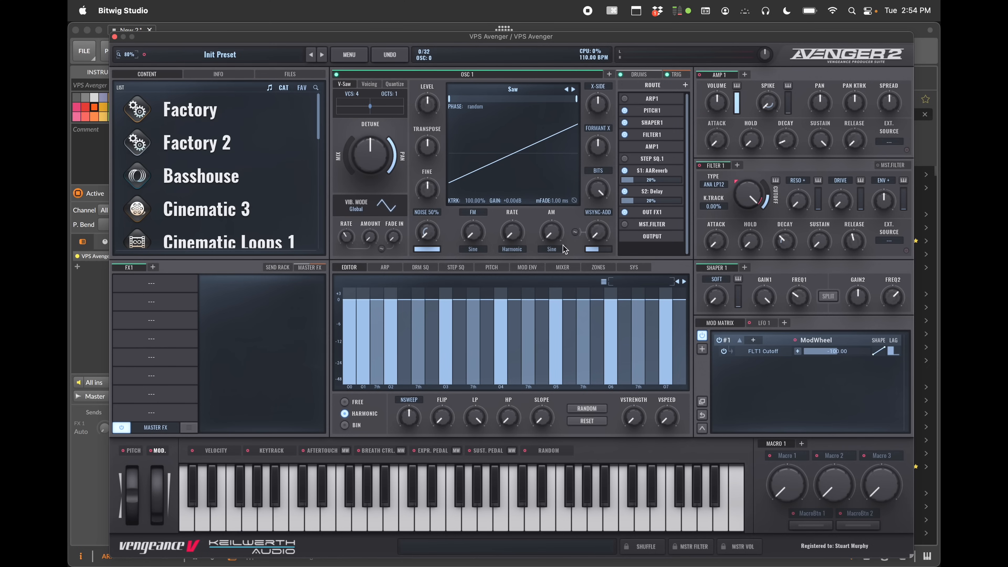
# Open the Mod Envelope editor and load its Trance Elements envelope preset
pyautogui.click(513, 271)
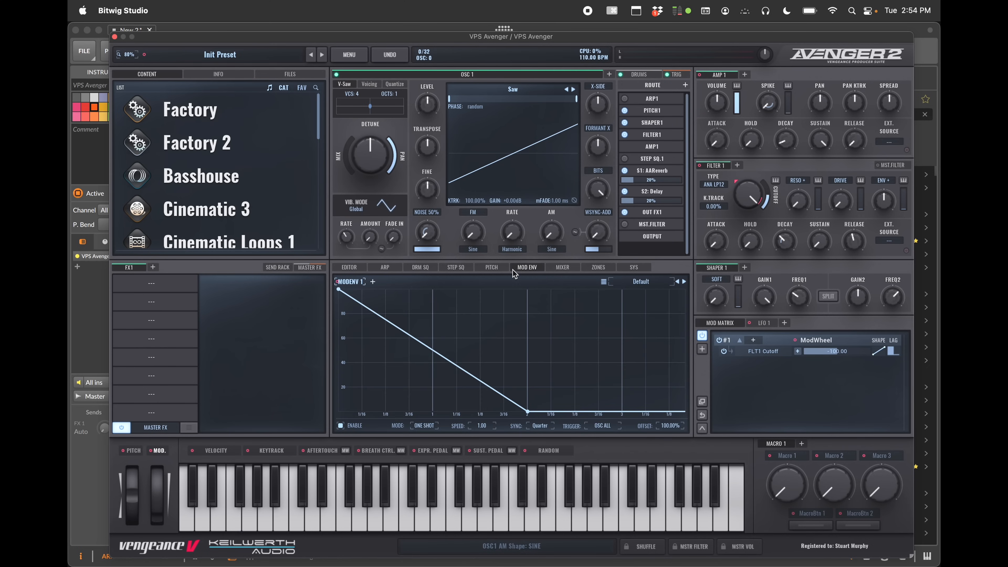
pyautogui.click(604, 282)
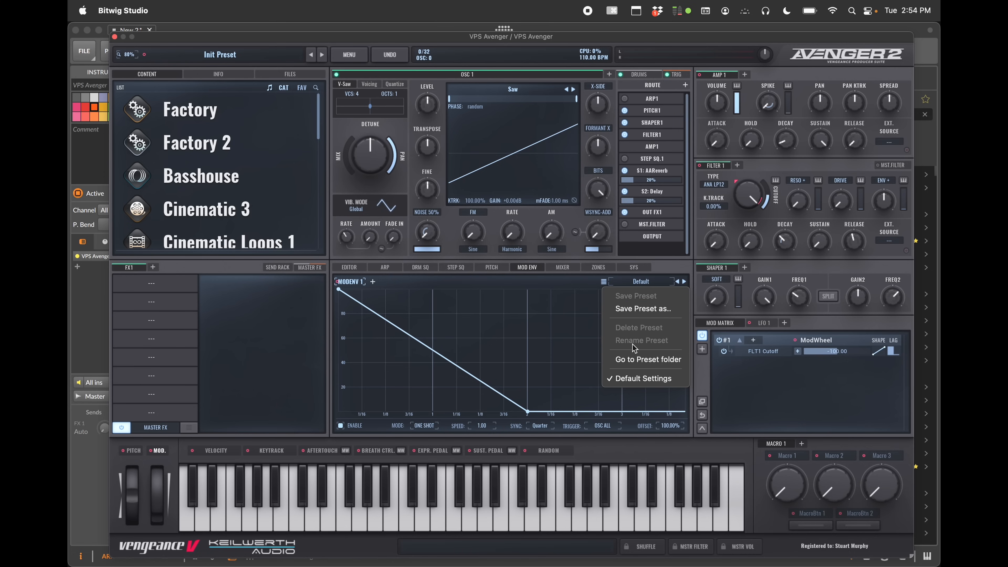
pyautogui.click(641, 282)
pyautogui.click(642, 282)
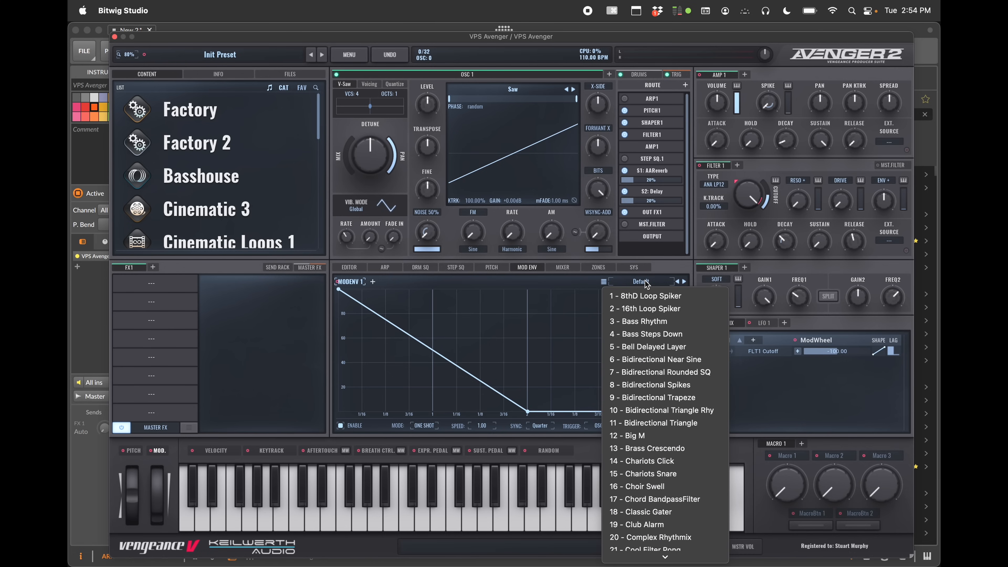
pyautogui.scroll(-10, 638, 408)
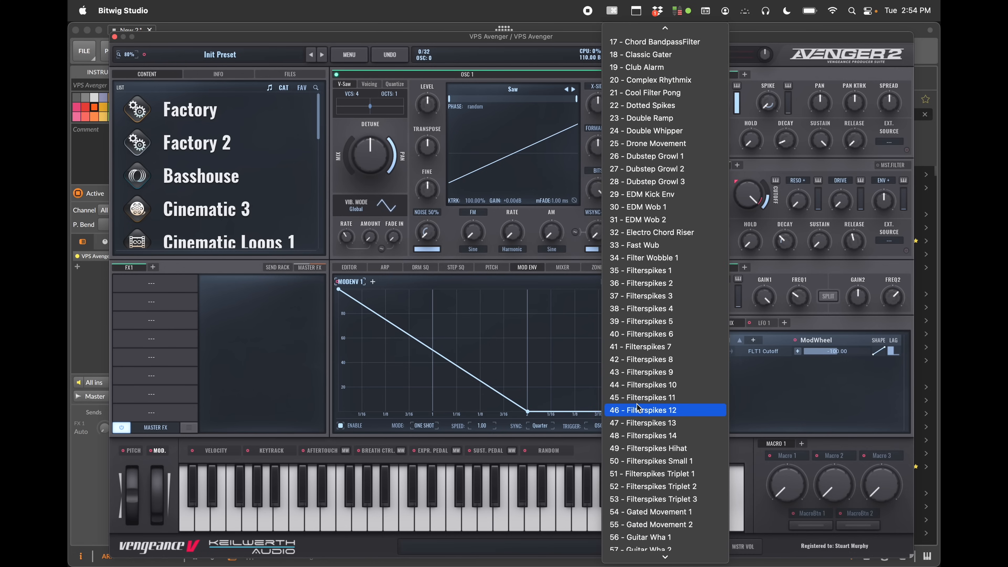
pyautogui.scroll(-20, 638, 408)
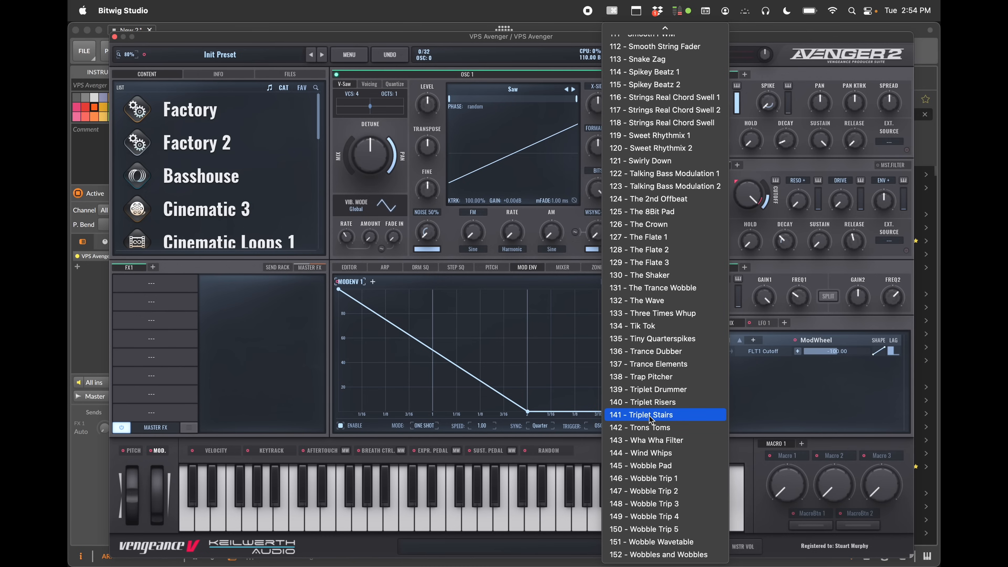
pyautogui.click(655, 364)
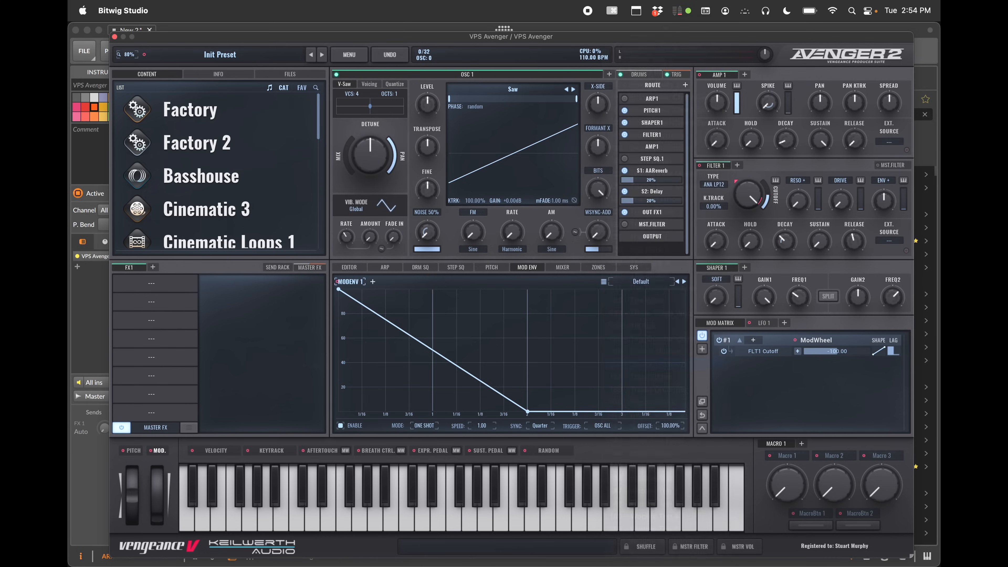
# Replace the envelope with the Bass Rhythm preset
pyautogui.click(645, 282)
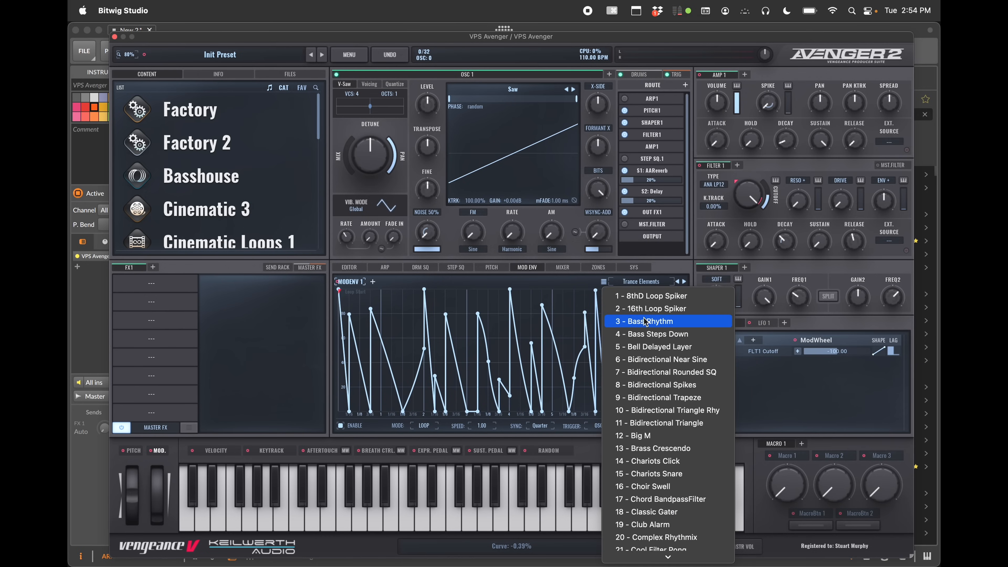
pyautogui.click(645, 320)
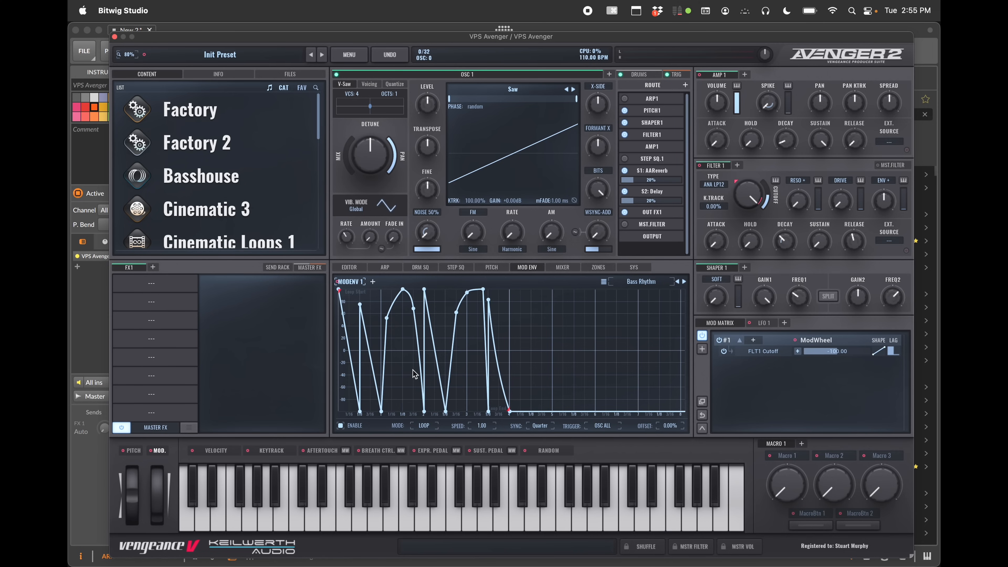
# Return to the FX1 rack and load the Ambient Verb Drench 3 effects chain preset
pyautogui.click(308, 269)
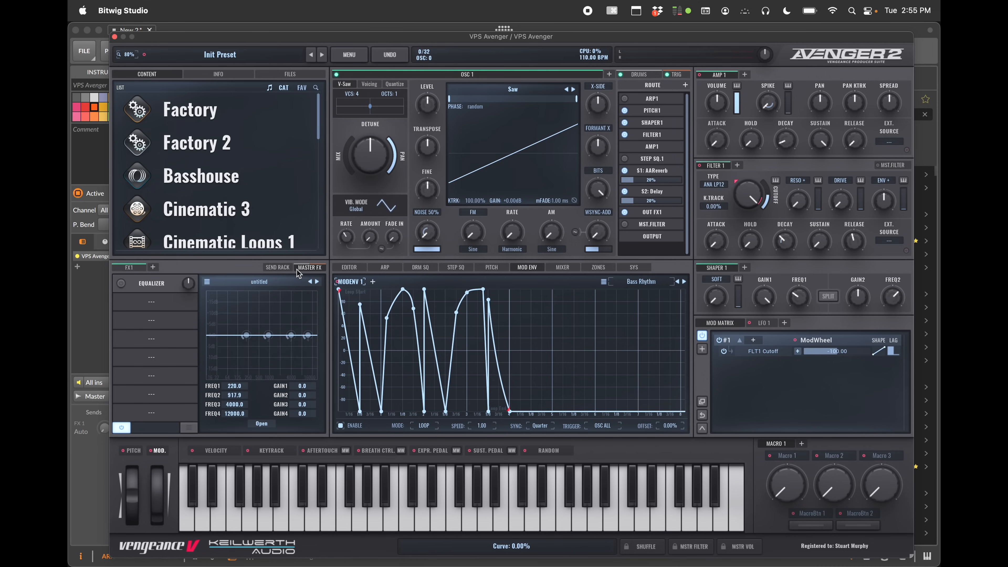
pyautogui.click(132, 267)
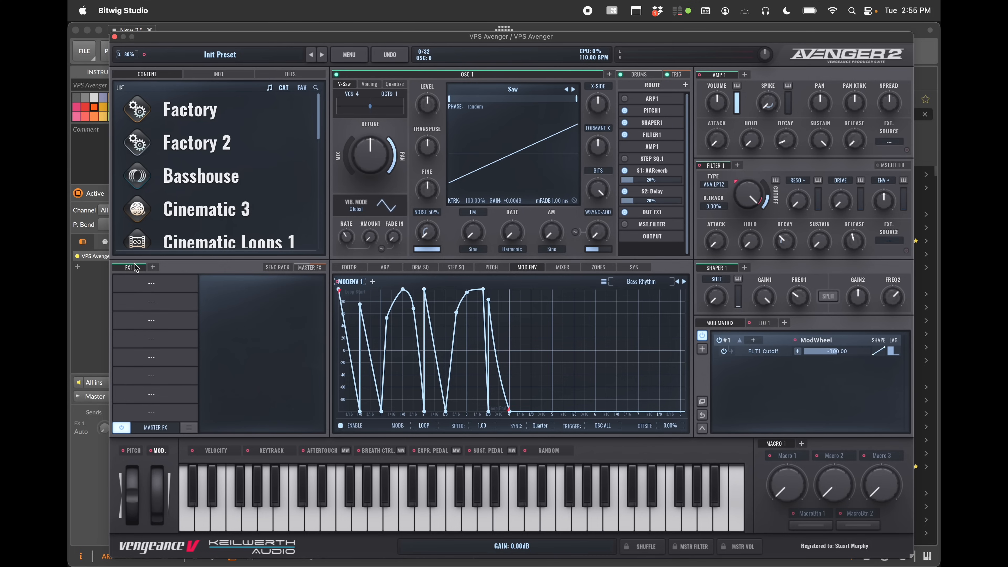
pyautogui.click(188, 428)
pyautogui.scroll(-5, 238, 524)
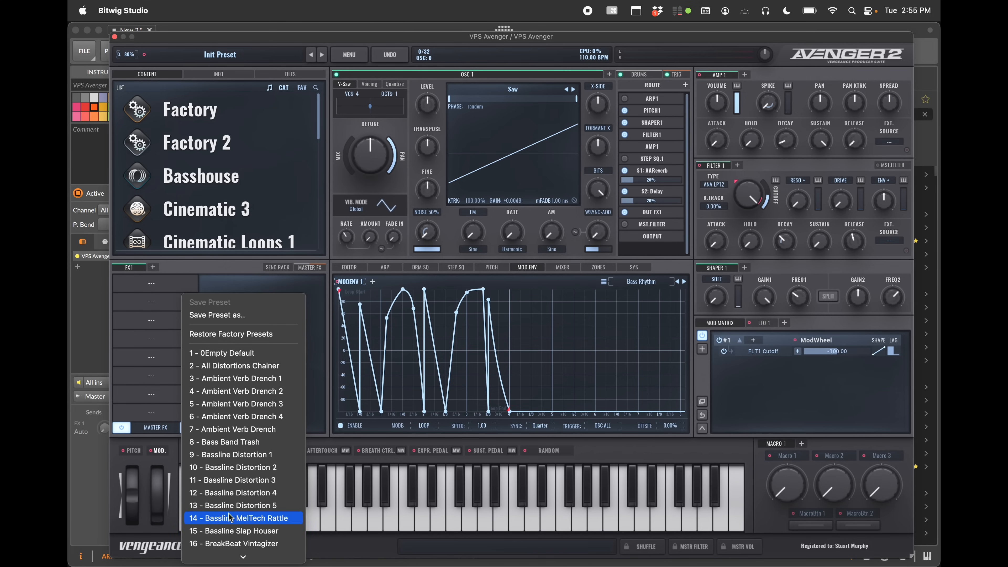
pyautogui.click(246, 404)
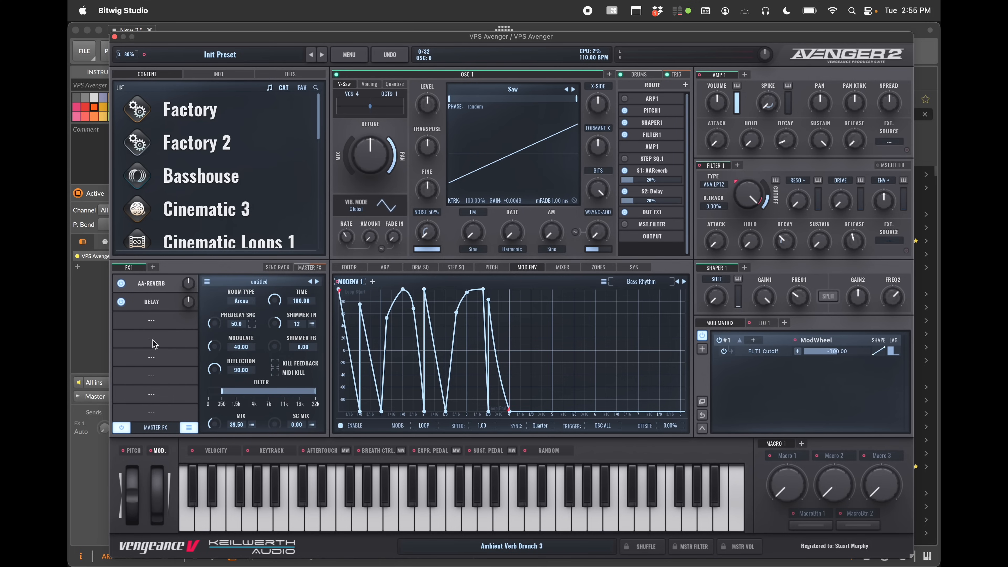
# Load the Future Bass Crunch 2 effects chain preset into FX1 instead
pyautogui.click(188, 427)
pyautogui.scroll(-10, 225, 507)
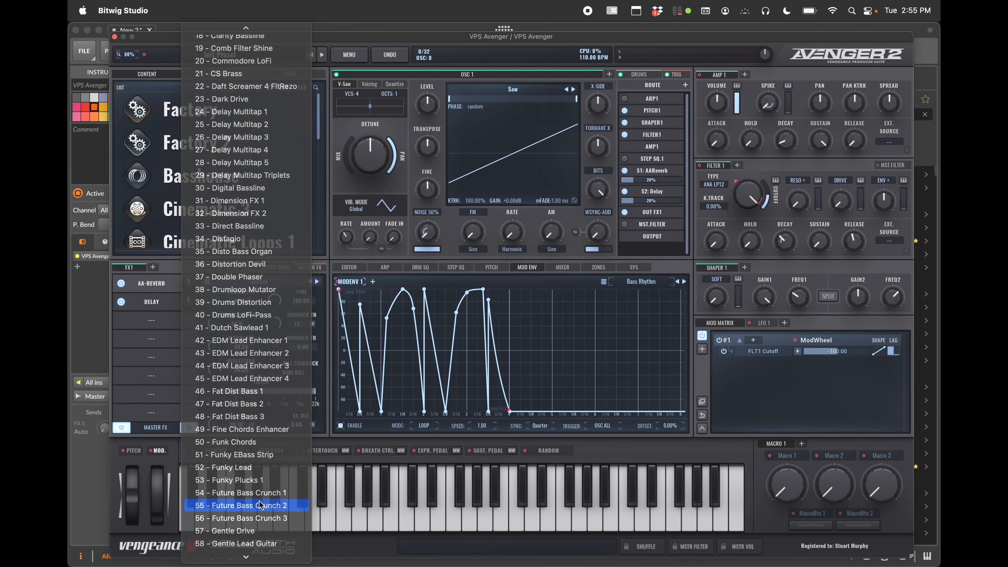
pyautogui.click(225, 507)
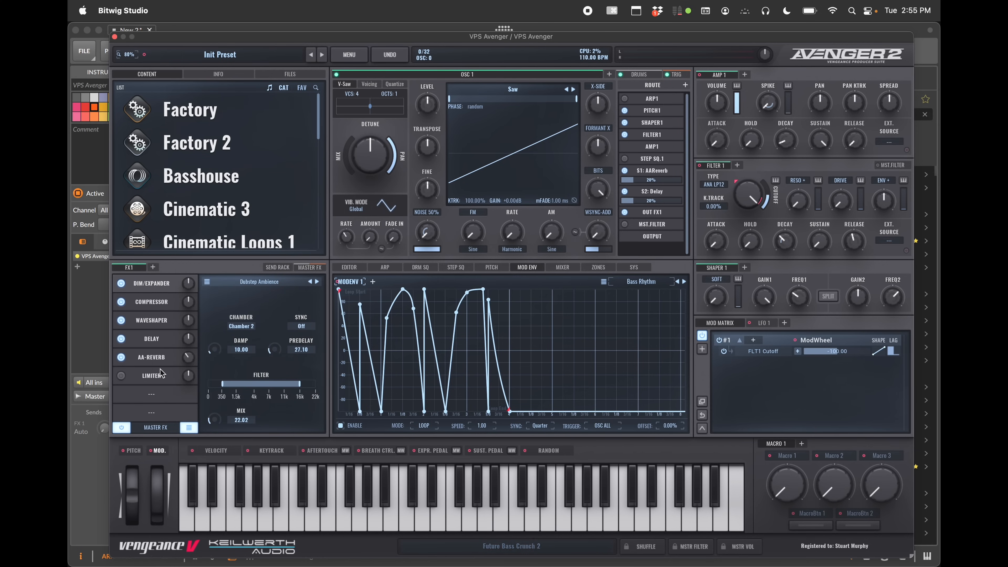
# Select the Delay effect in the chain and load its Rhythmic Loop 1 preset
pyautogui.click(154, 342)
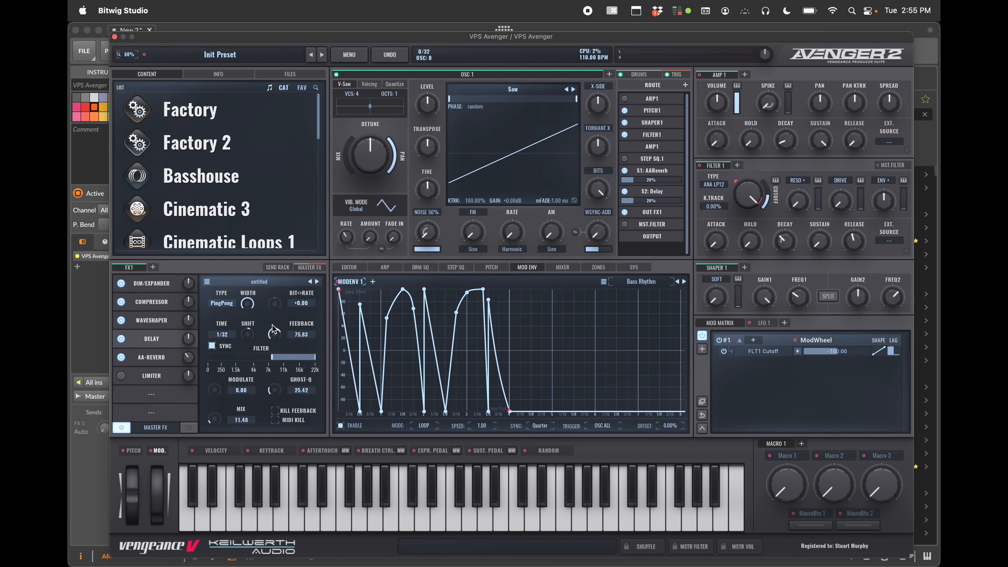
pyautogui.click(261, 283)
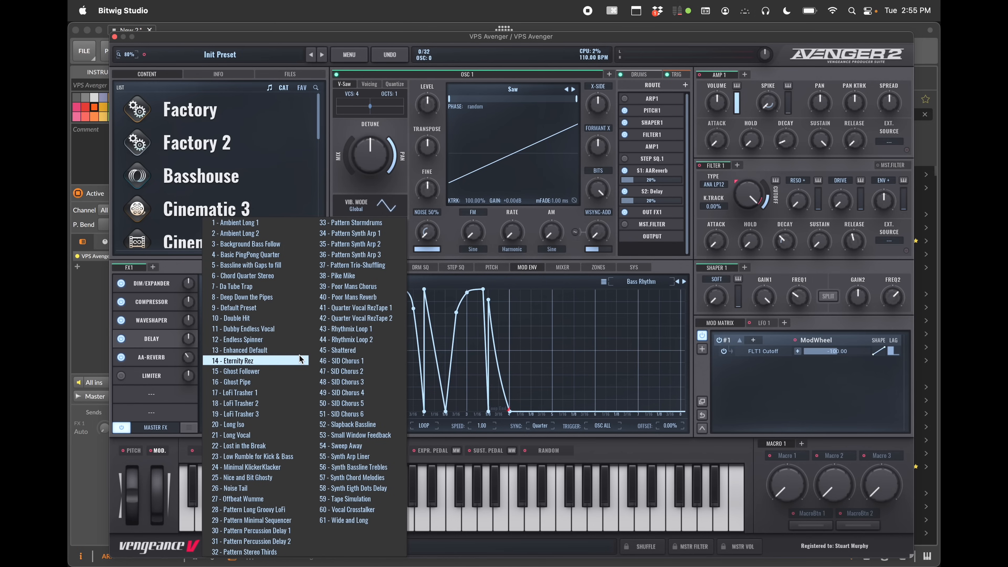
pyautogui.click(345, 329)
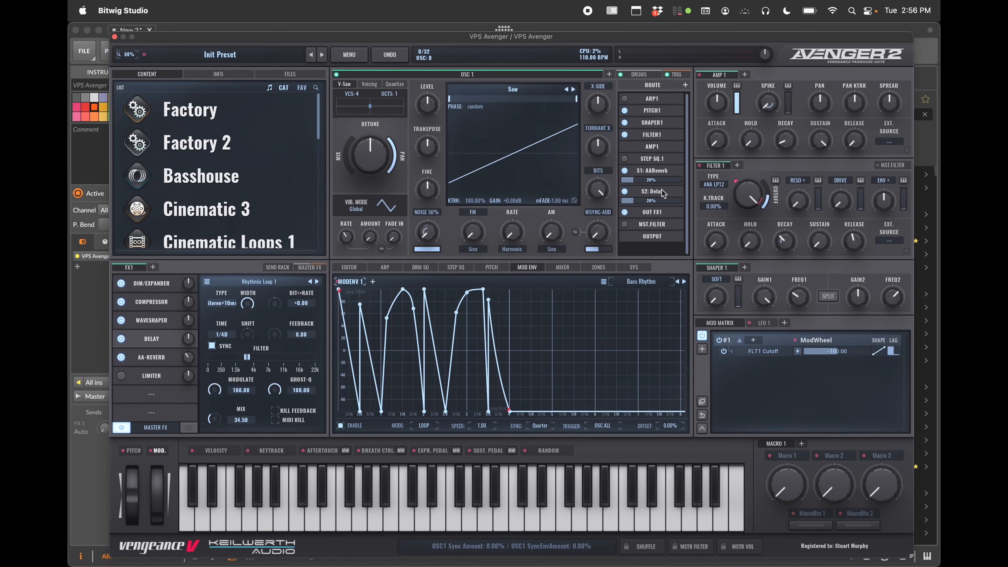
# Inspect the ARP1, Shaper1 and step sequencer modules through the routing list
pyautogui.click(655, 102)
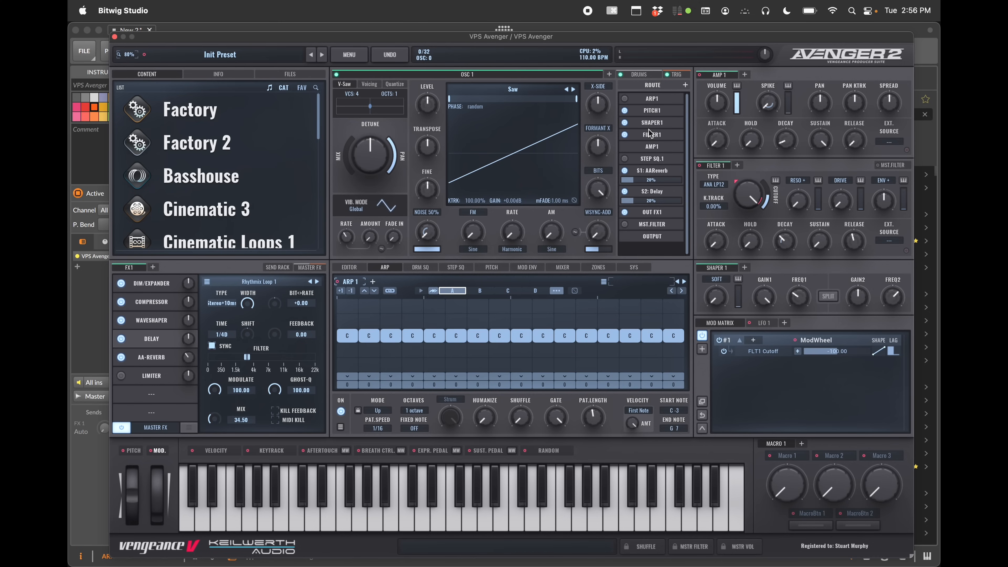
pyautogui.rightClick(657, 126)
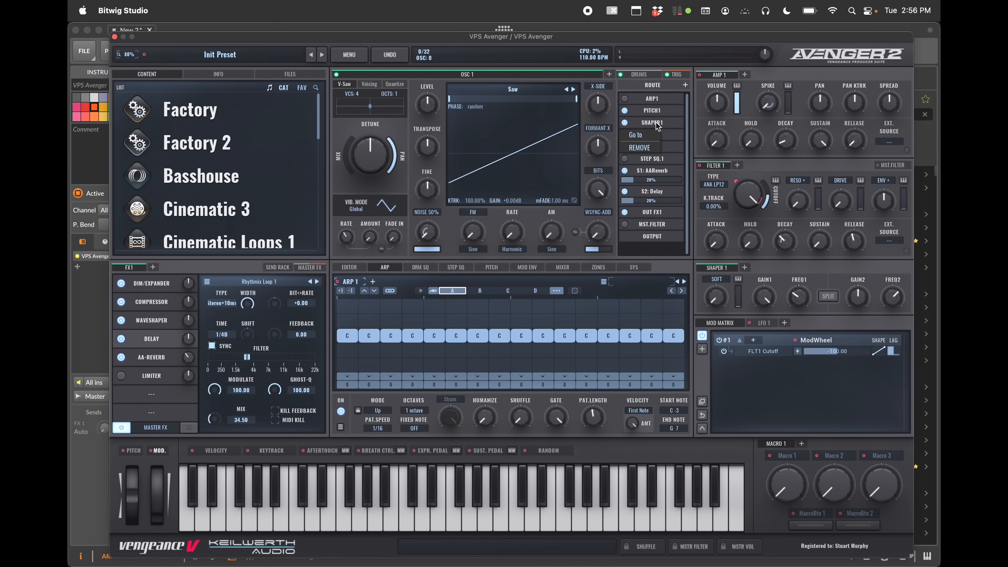
pyautogui.click(635, 135)
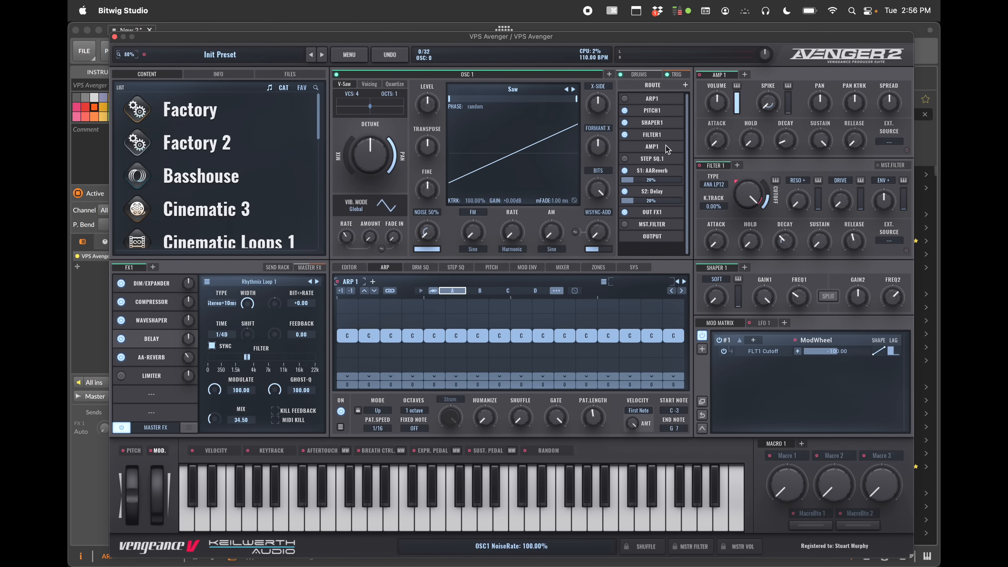
pyautogui.click(457, 268)
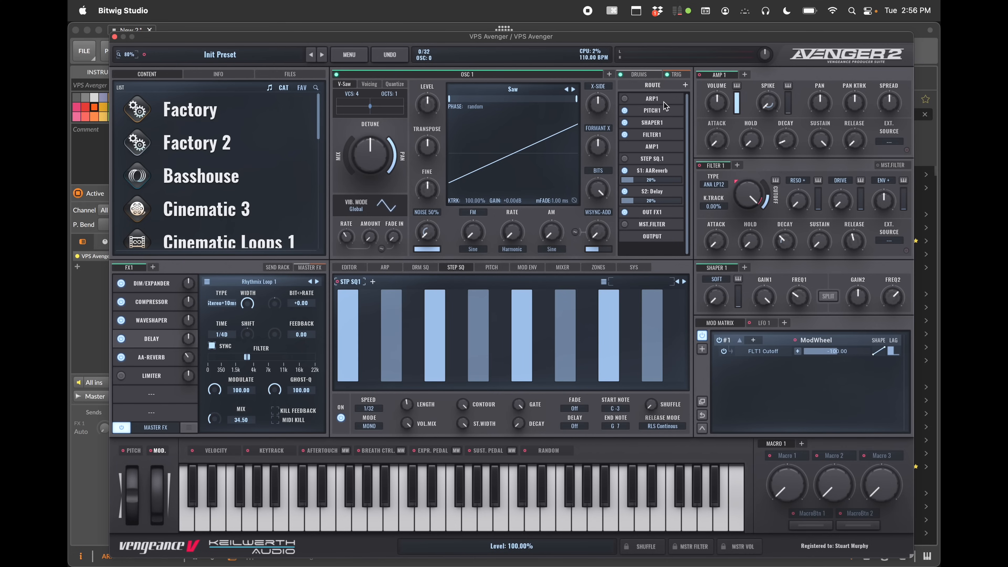
pyautogui.click(656, 99)
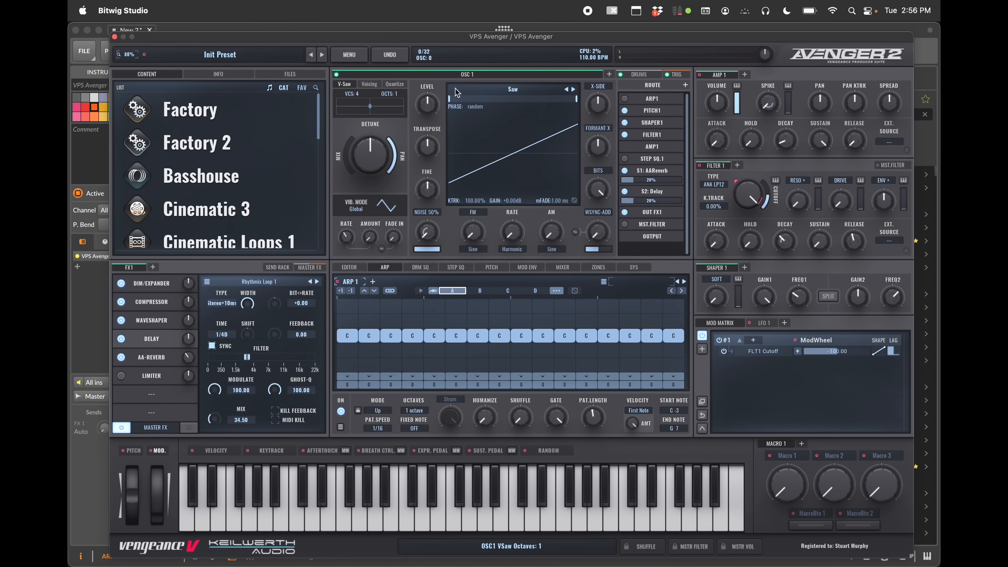
# Initialize all of the synth's settings, confirming the warning
pyautogui.click(349, 54)
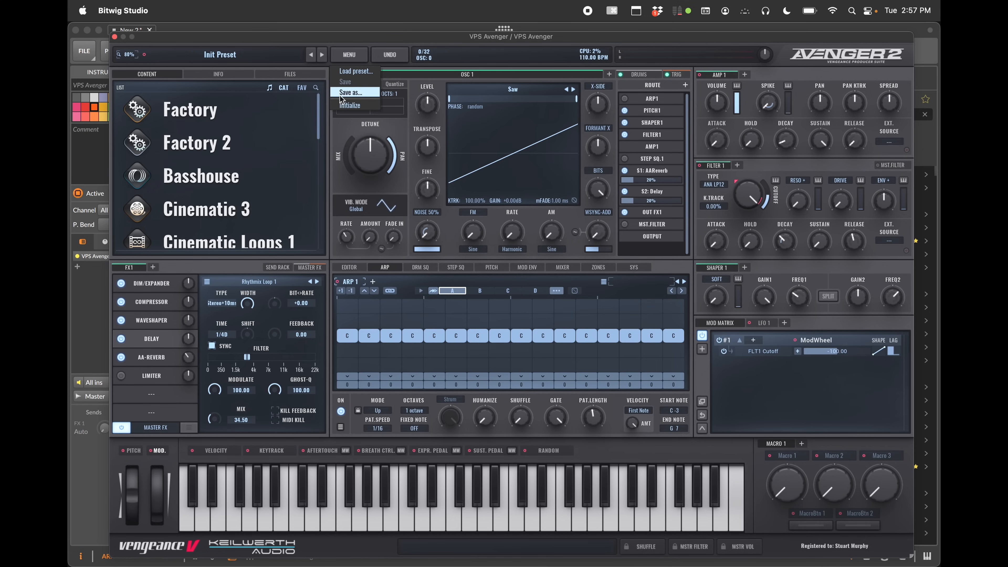
pyautogui.click(344, 106)
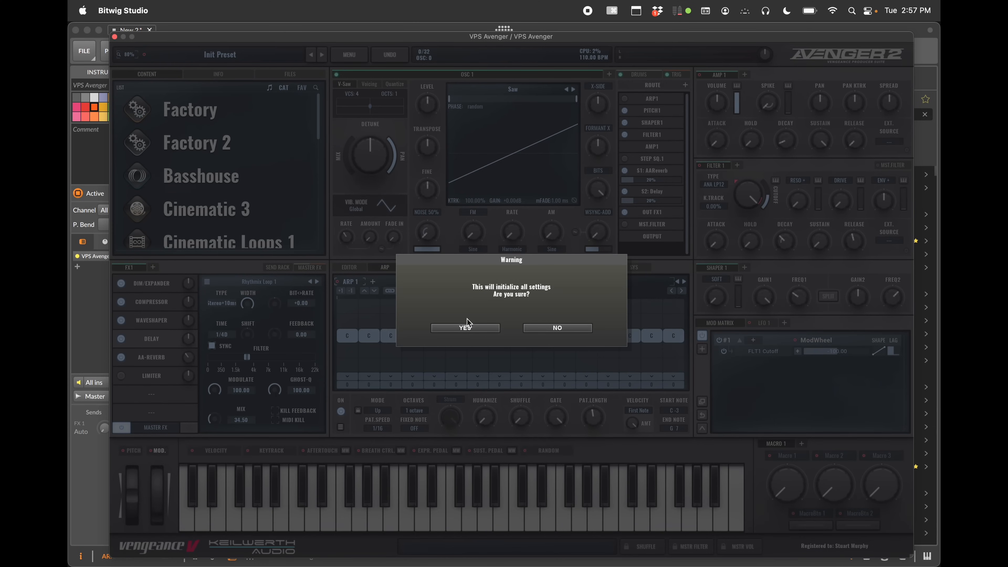
pyautogui.click(467, 329)
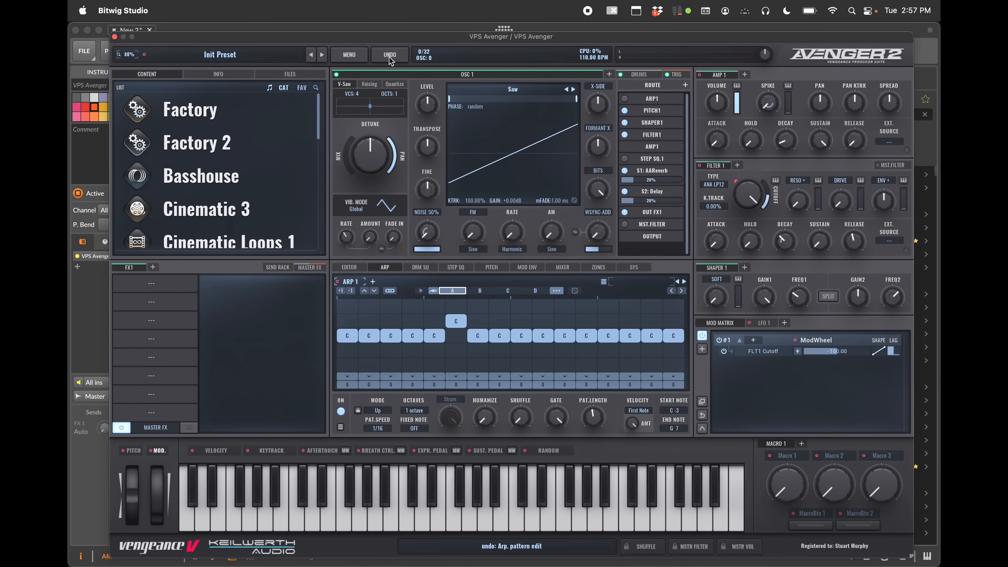
# Raise two arpeggiator steps and turn the oscillator's AM, rate and FM knobs
pyautogui.click(497, 306)
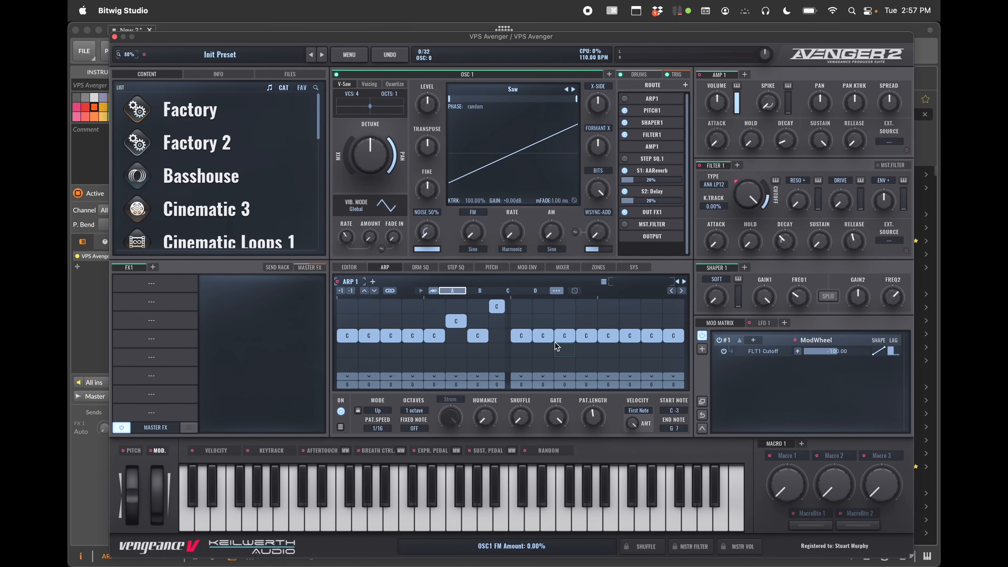
pyautogui.click(543, 321)
pyautogui.moveTo(552, 232); pyautogui.dragTo(536, 180)
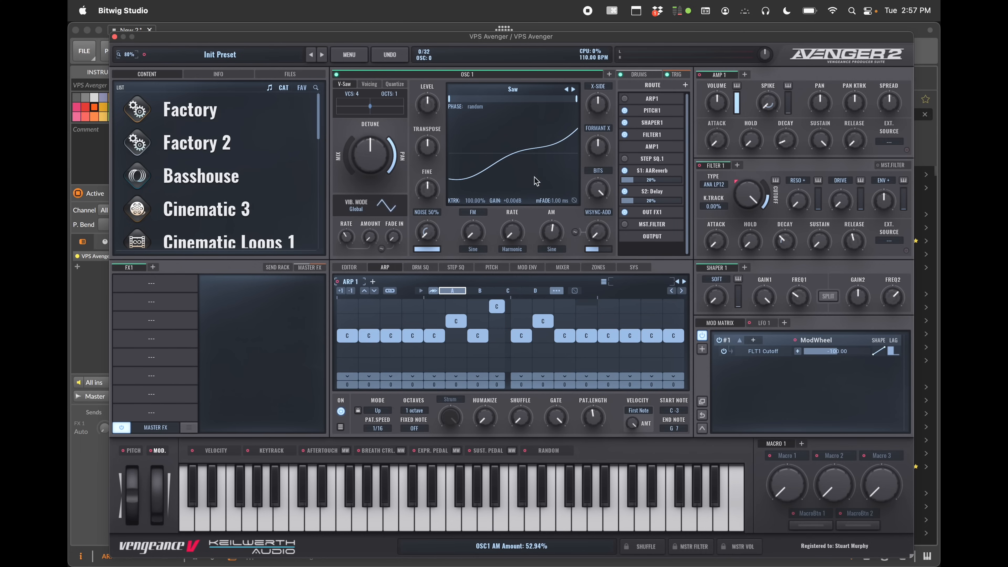
pyautogui.moveTo(513, 232); pyautogui.dragTo(514, 194)
pyautogui.moveTo(473, 234); pyautogui.dragTo(477, 193)
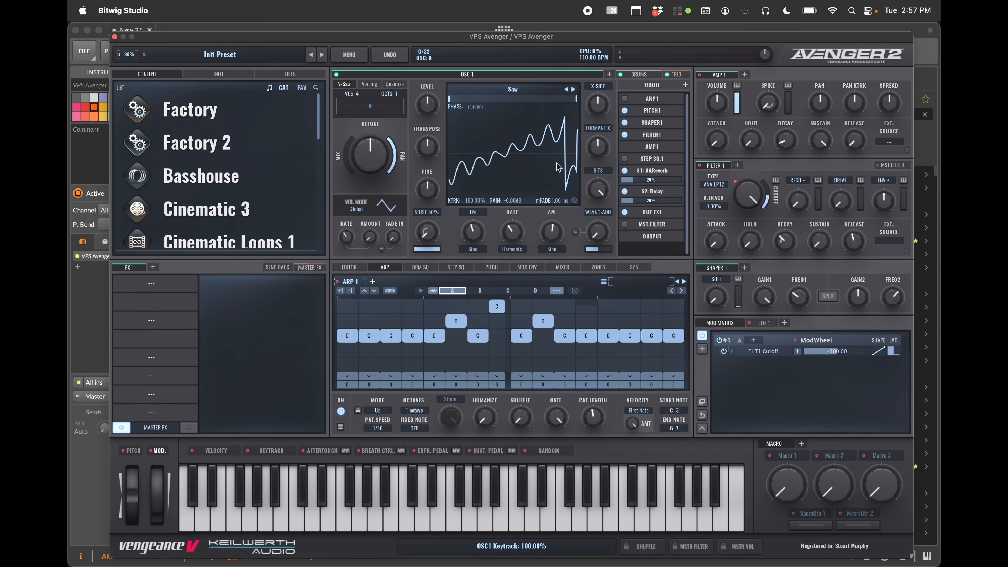
# Undo the recent oscillator knob and arpeggiator pattern edits
pyautogui.click(391, 55)
pyautogui.click(393, 56)
pyautogui.click(394, 58)
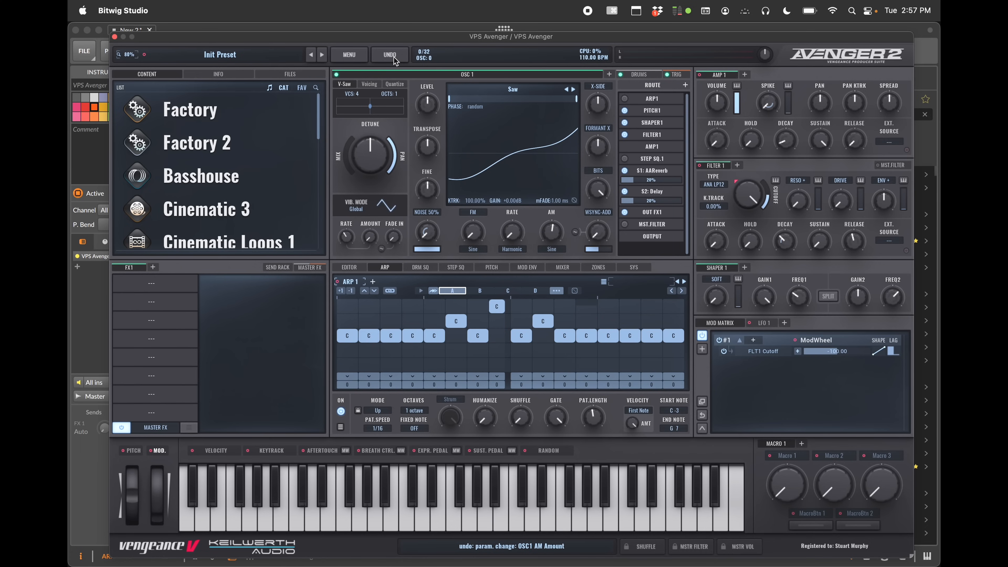
pyautogui.click(395, 58)
pyautogui.click(394, 57)
pyautogui.click(394, 58)
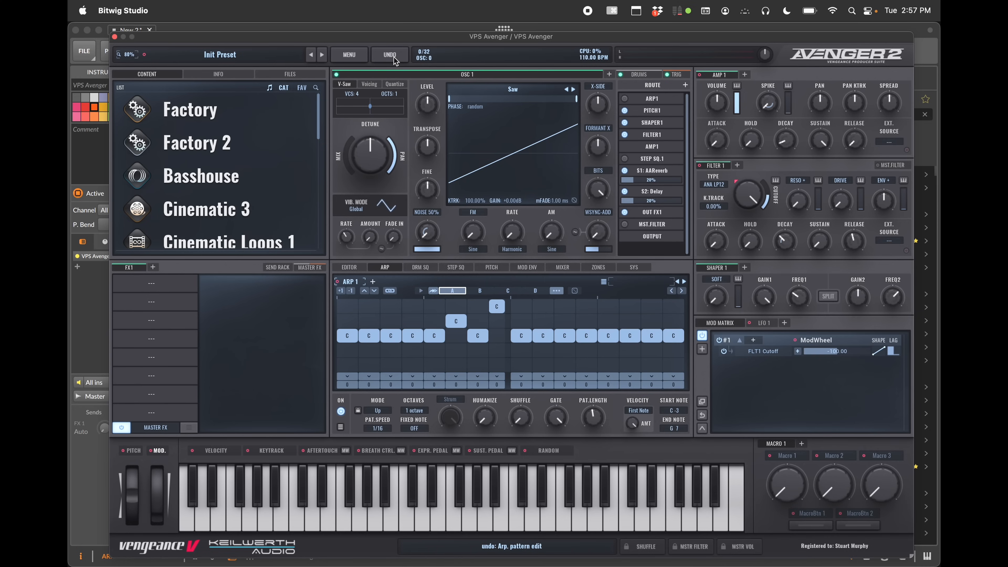
pyautogui.click(394, 58)
pyautogui.click(394, 58)
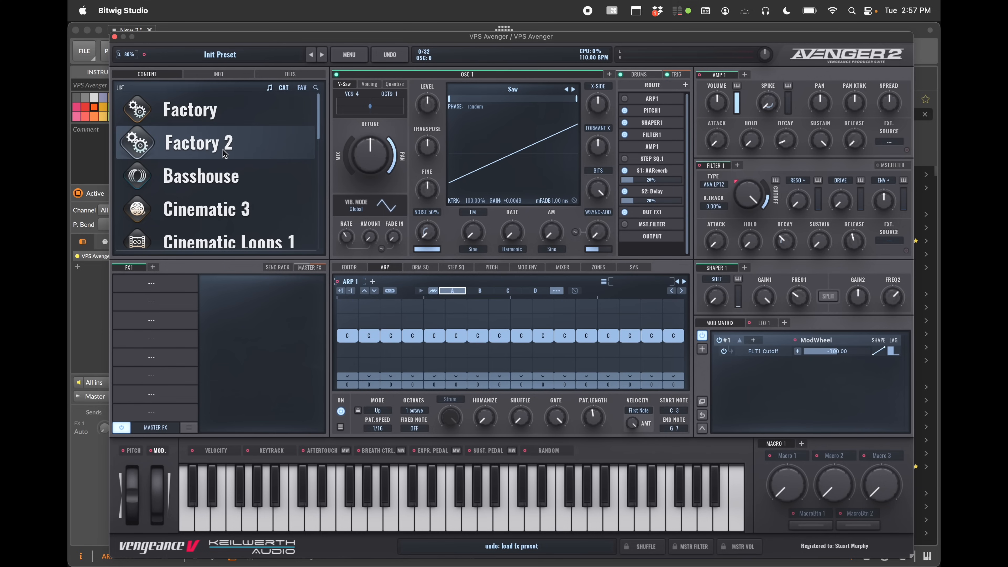
# Open the Basshouse preset bank in the content library
pyautogui.scroll(-5, 215, 196)
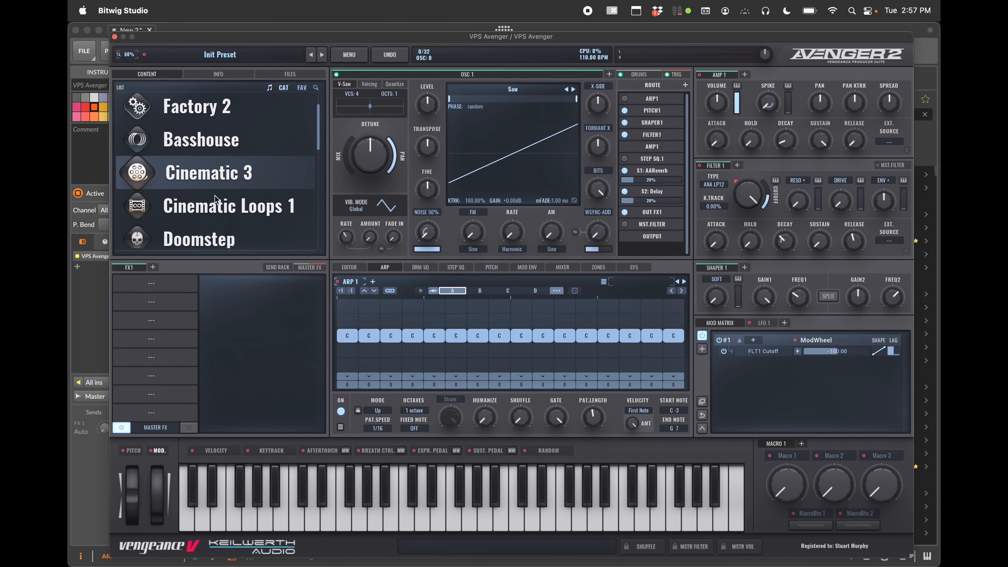
pyautogui.scroll(5, 214, 194)
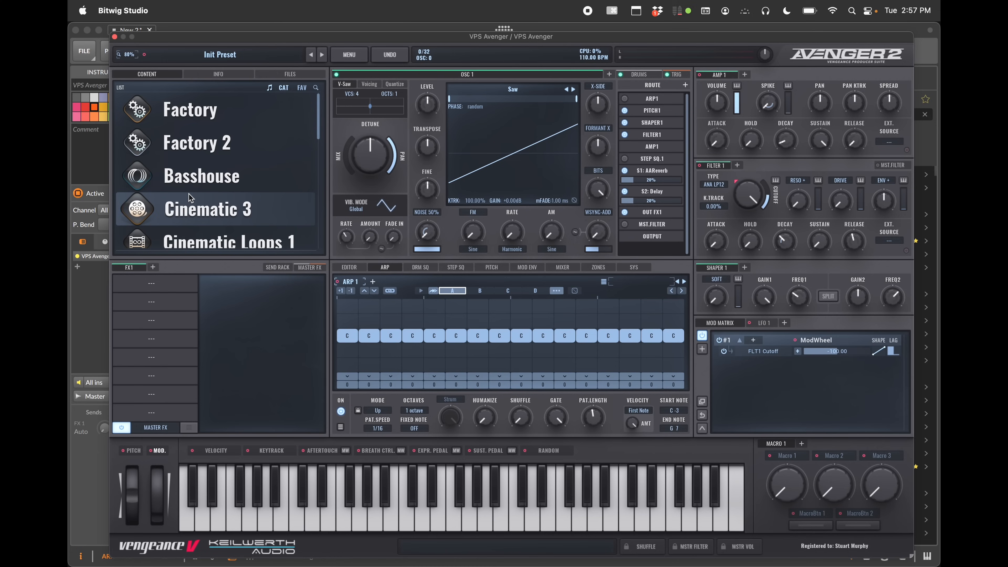
pyautogui.click(194, 180)
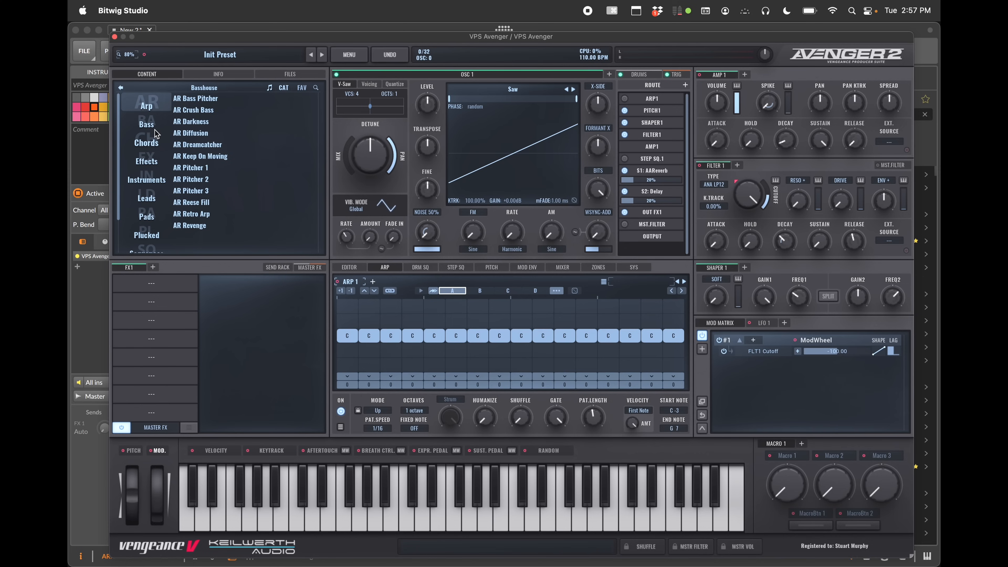
# Audition Basshouse presets from AR Darkness down through the list to AR Pitcher 2
pyautogui.click(200, 126)
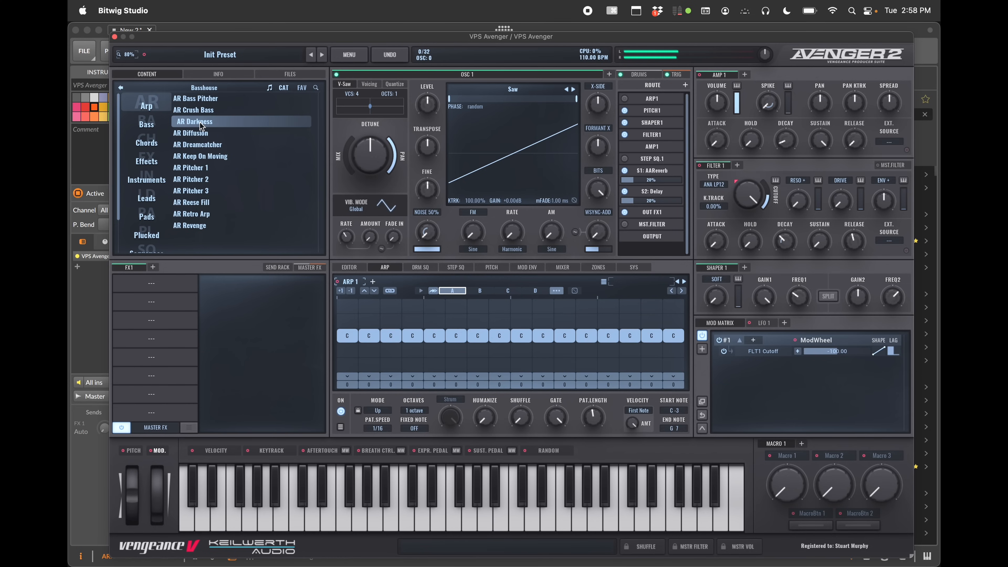
pyautogui.press('Down')
pyautogui.press('Down')
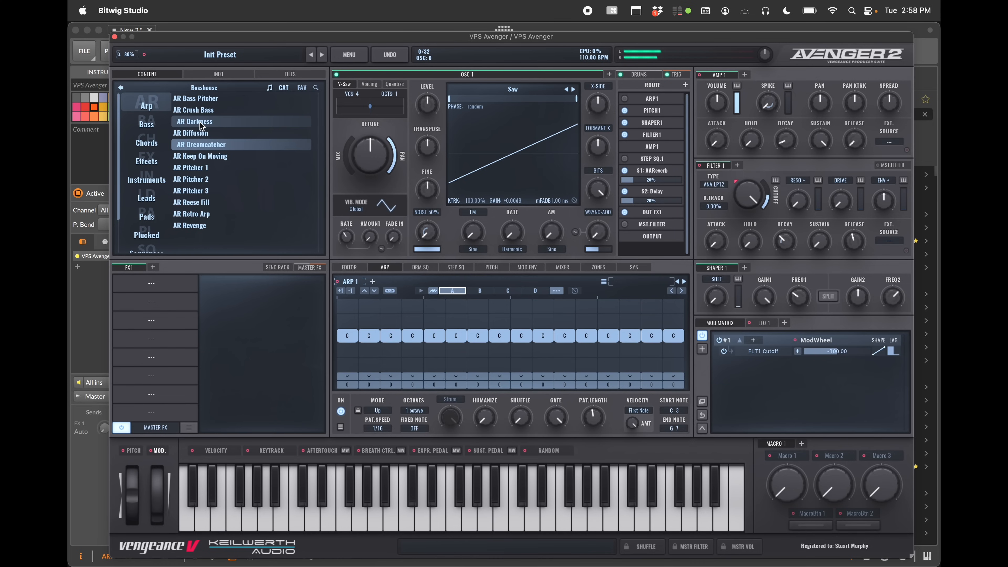
pyautogui.press('Down')
pyautogui.press('Down')
pyautogui.press('Down')
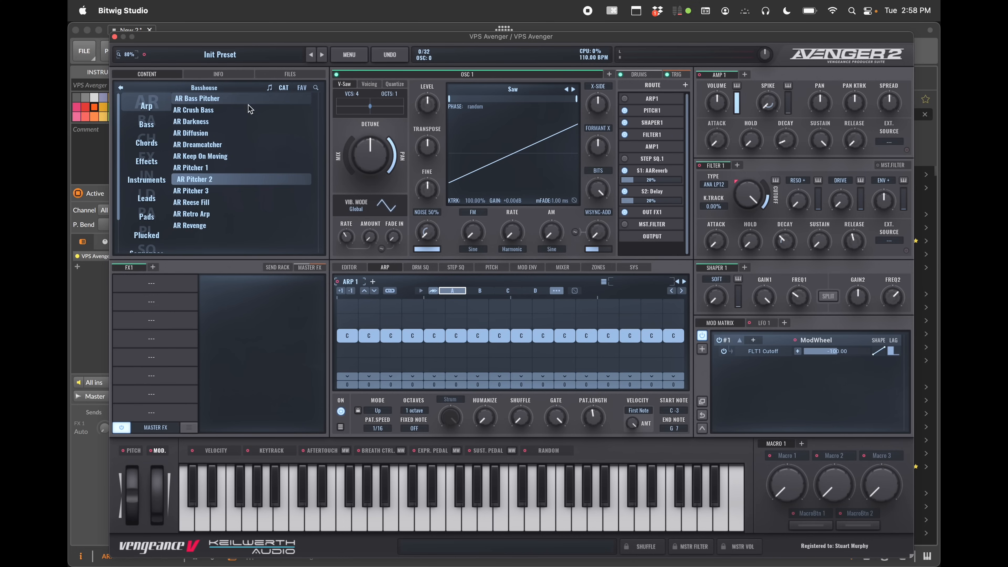
# Audition several more Basshouse presets, finishing on AR Bass Pitcher
pyautogui.click(192, 121)
pyautogui.click(195, 145)
pyautogui.click(190, 167)
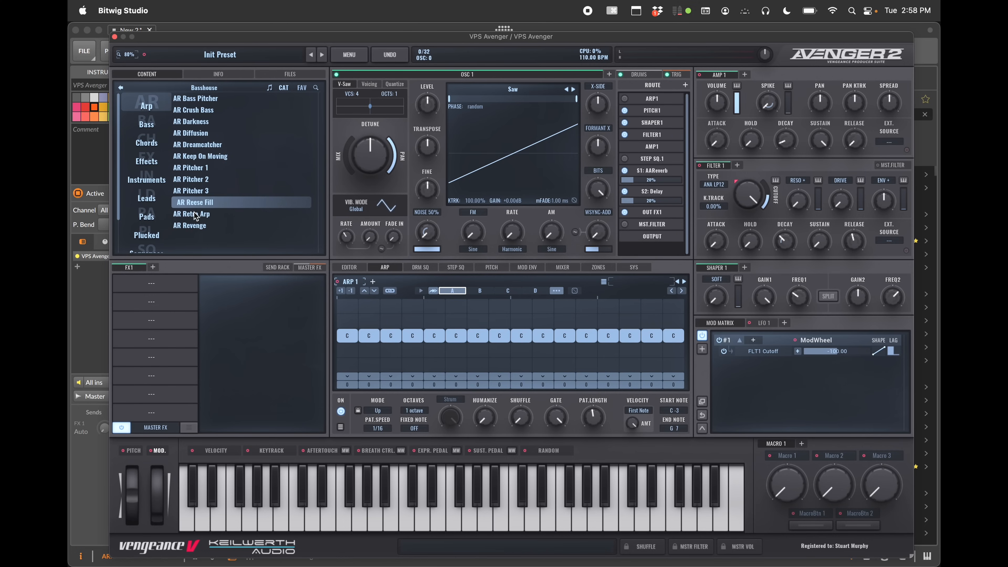
pyautogui.click(191, 225)
pyautogui.click(194, 190)
pyautogui.click(238, 110)
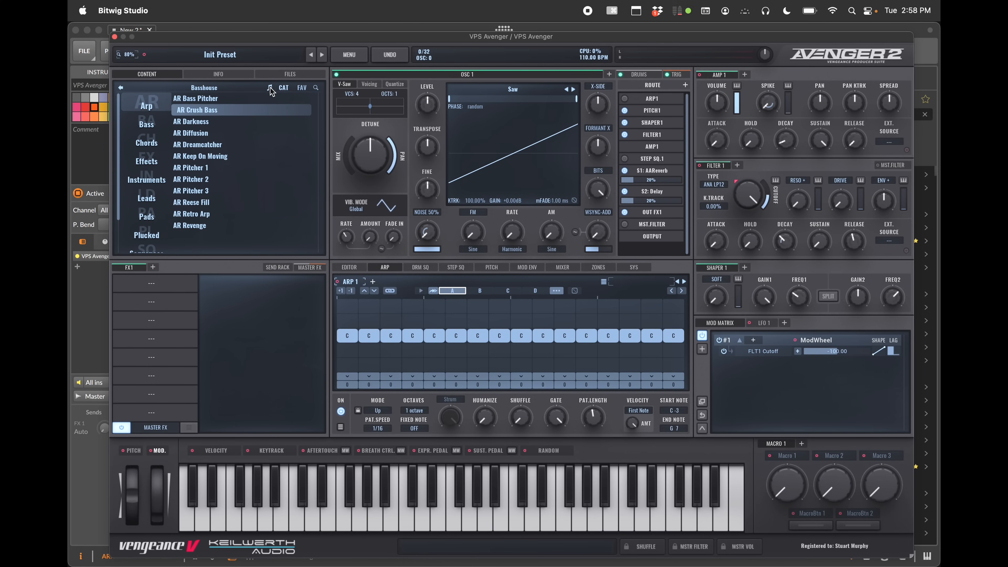
pyautogui.click(246, 98)
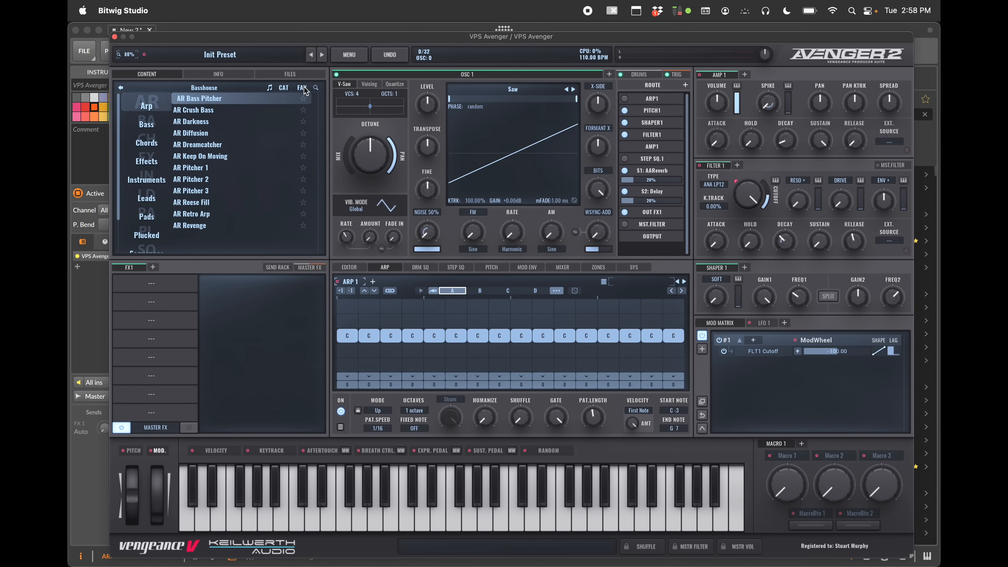
# Examine the library's sort options and the preset Info tab
pyautogui.click(283, 88)
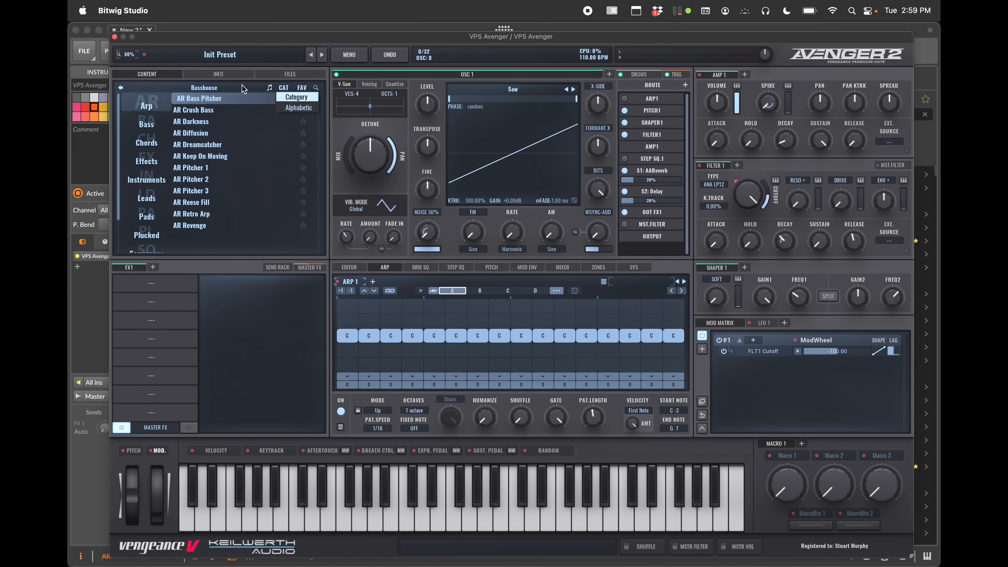
pyautogui.click(227, 74)
pyautogui.click(227, 75)
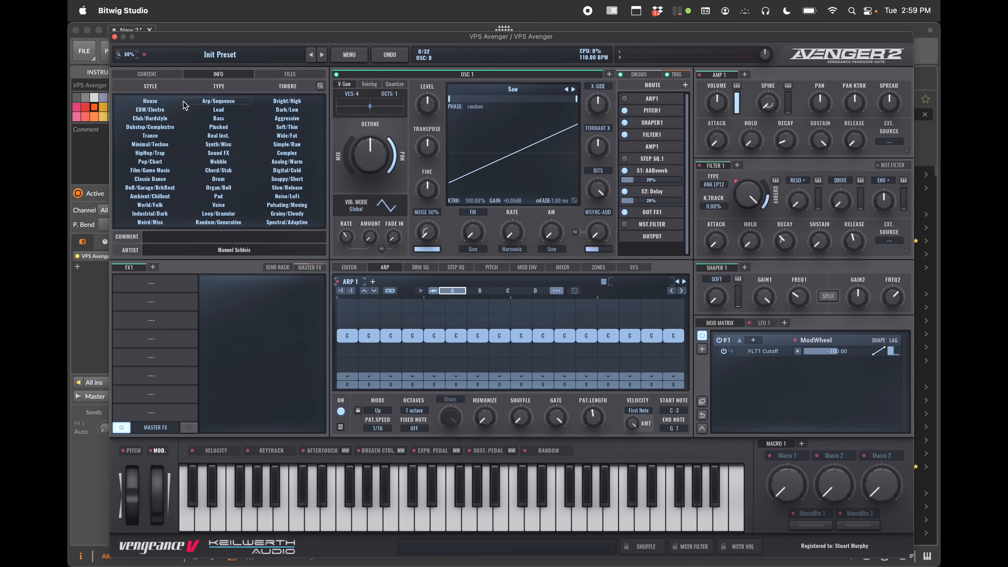
# Open the preset search and filter by the Bass type and Aggressive timbre tags
pyautogui.click(320, 86)
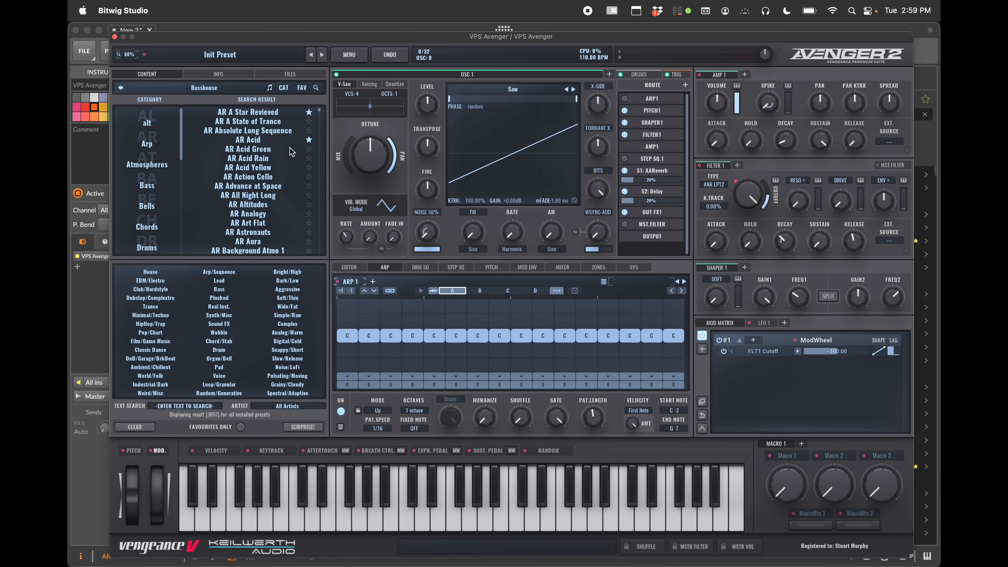
pyautogui.click(223, 291)
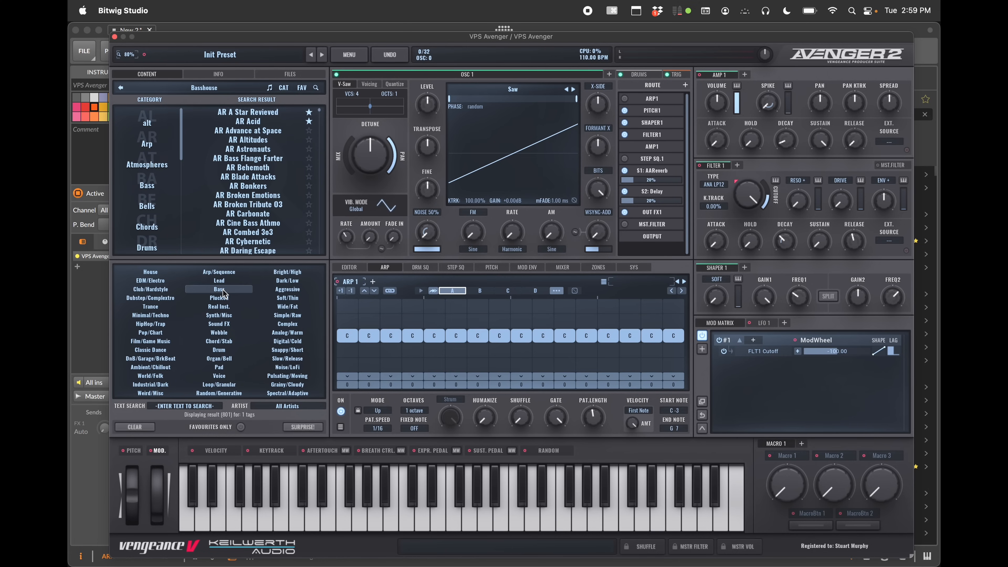
pyautogui.click(286, 292)
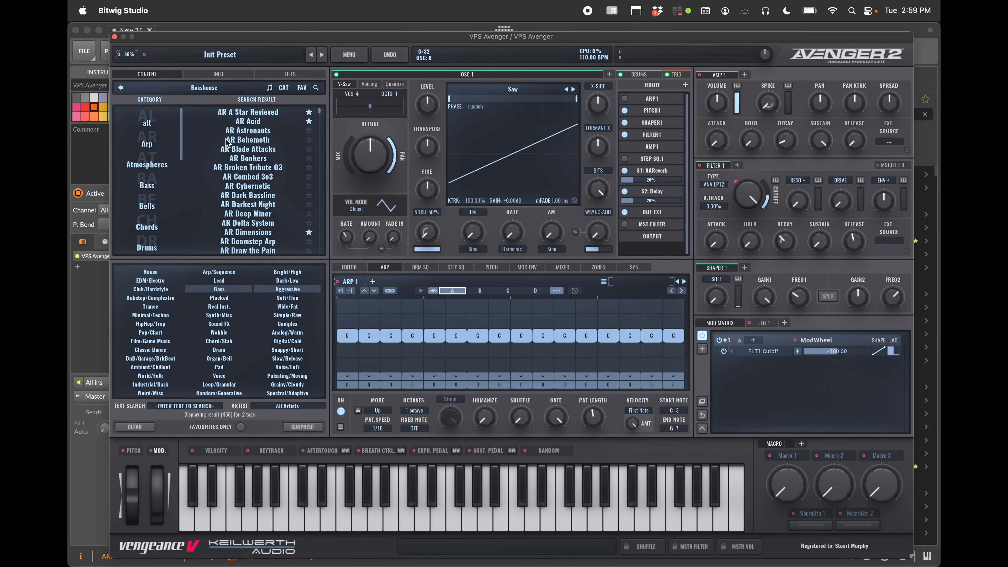
# Switch between the bank list, the search view and the Files browser
pyautogui.click(122, 89)
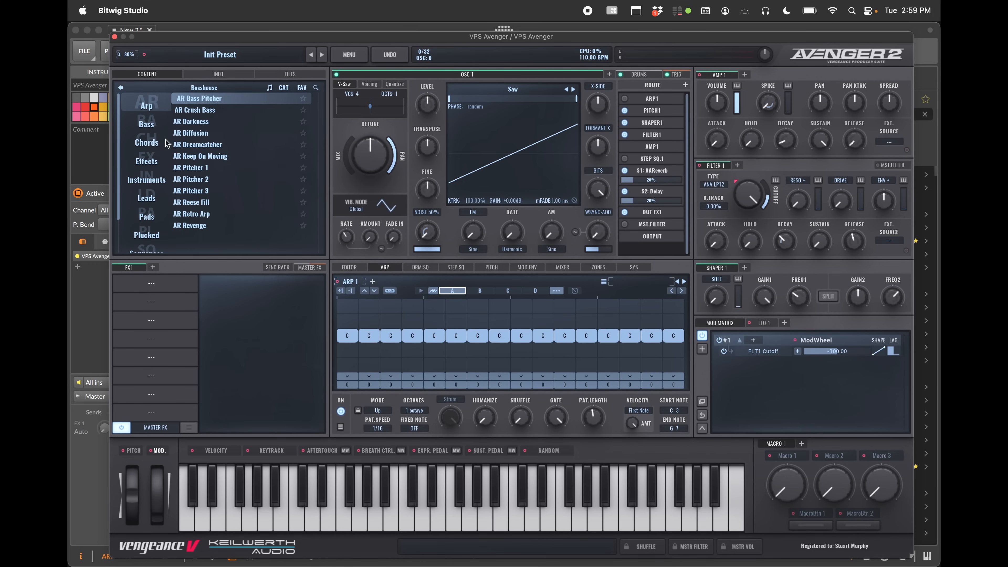
pyautogui.click(317, 90)
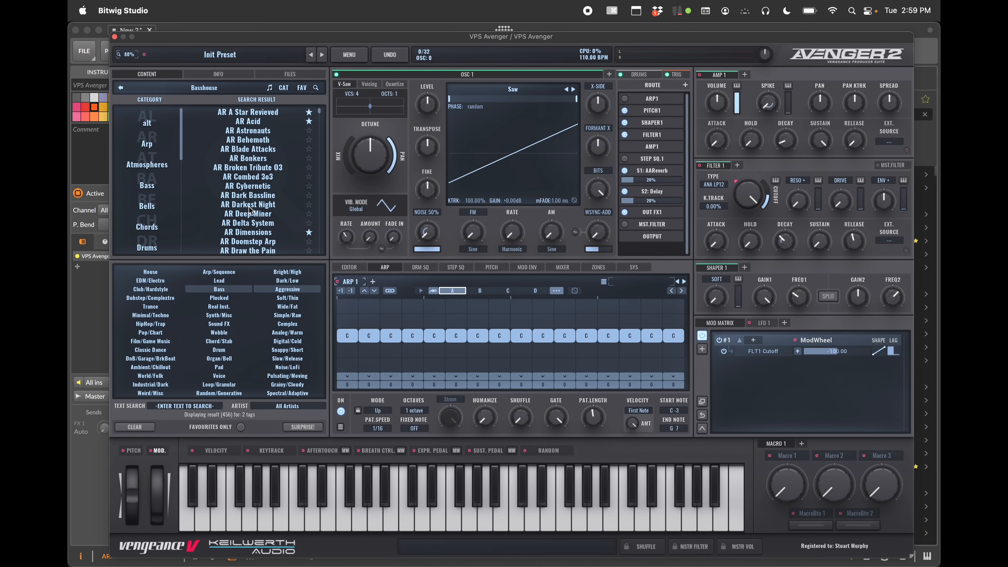
pyautogui.click(289, 74)
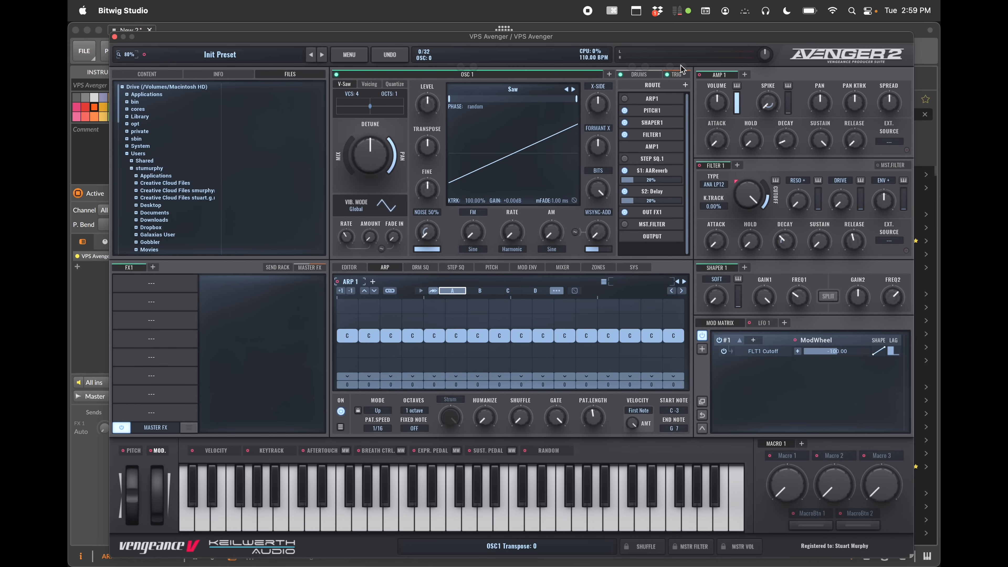
# Examine the drums trigger page, then return to the oscillator and show all oscillator slots
pyautogui.click(647, 74)
pyautogui.click(680, 76)
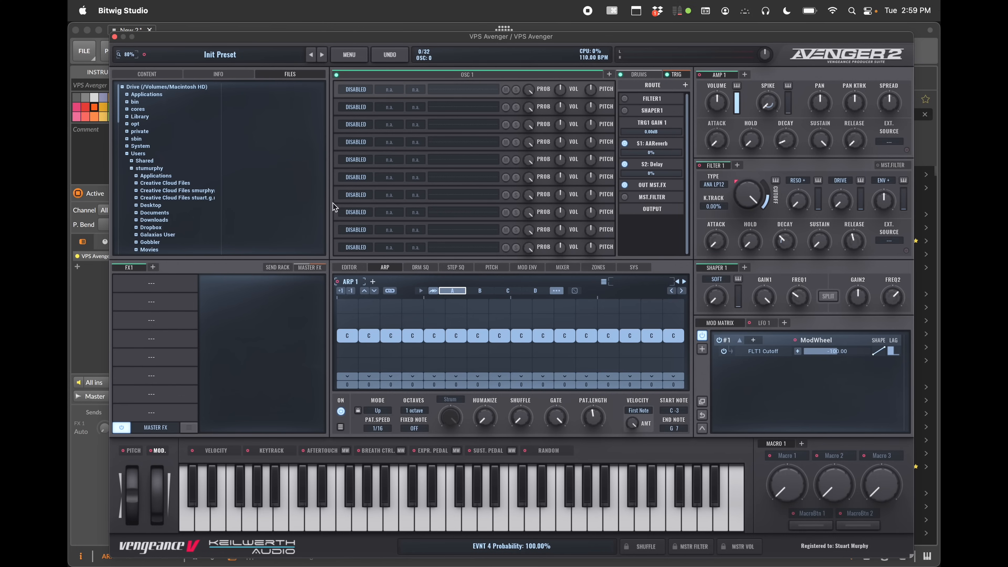
pyautogui.moveTo(463, 187)
pyautogui.click(421, 76)
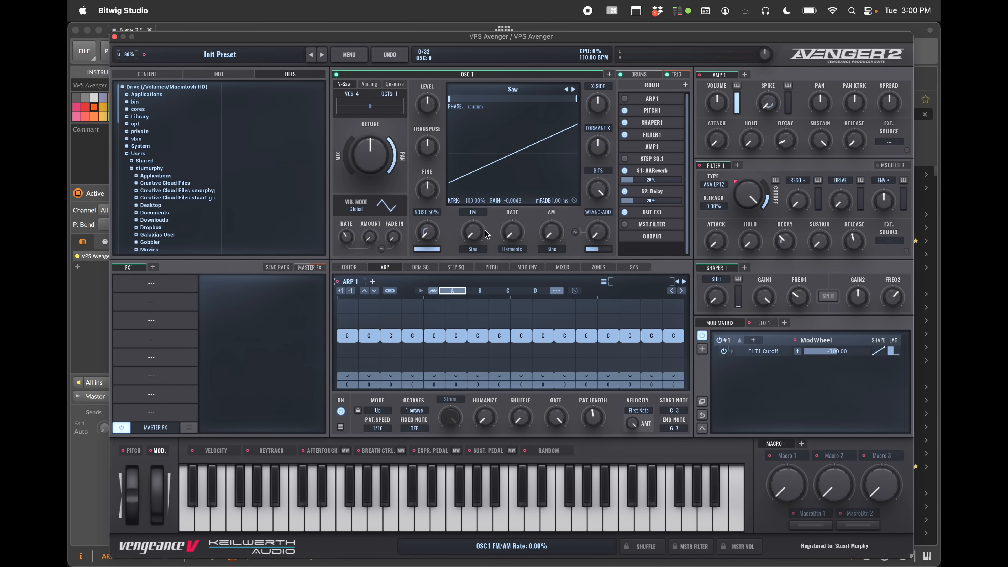
pyautogui.click(609, 74)
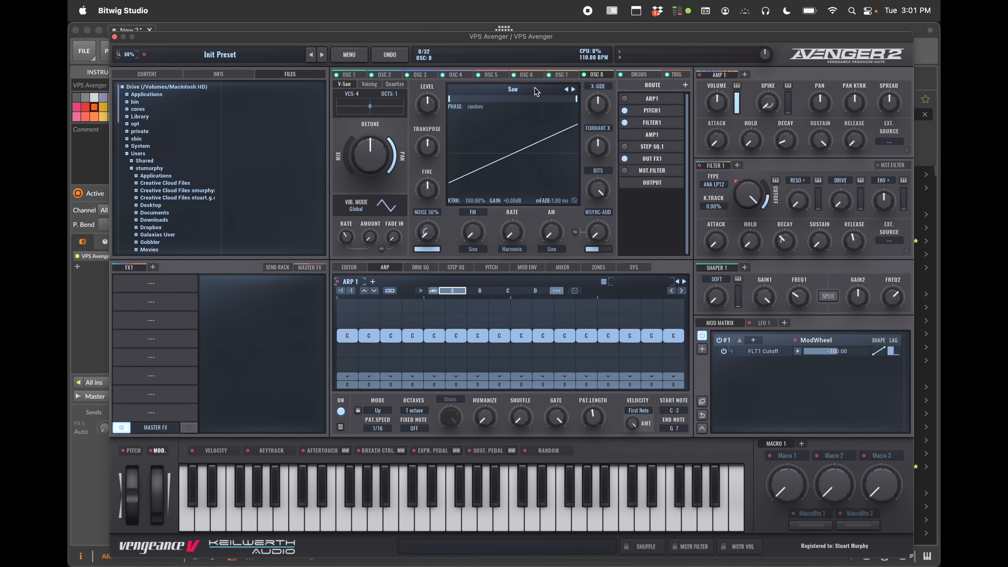
# Initialize all of the synth's settings again, confirming the warning
pyautogui.click(354, 55)
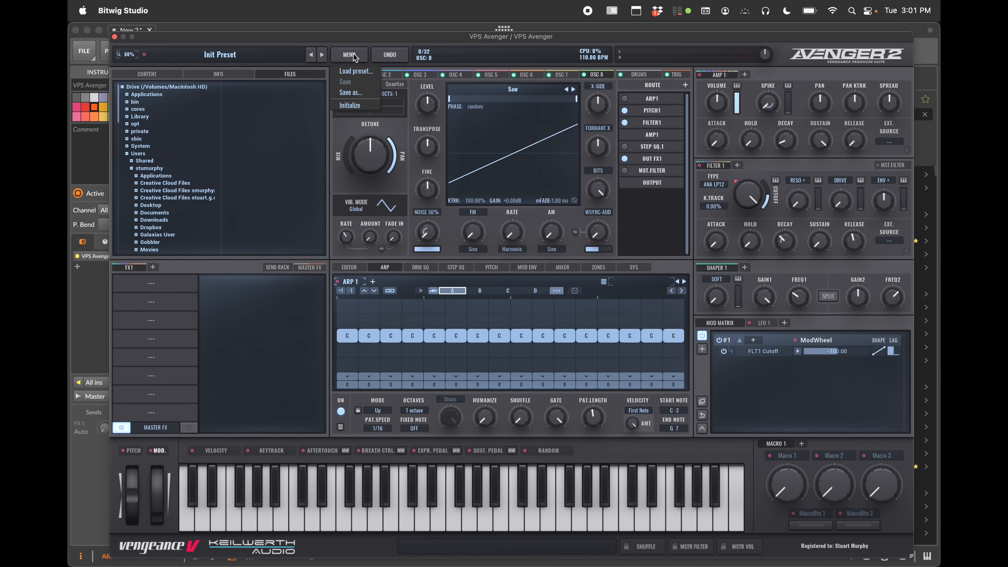
pyautogui.click(362, 104)
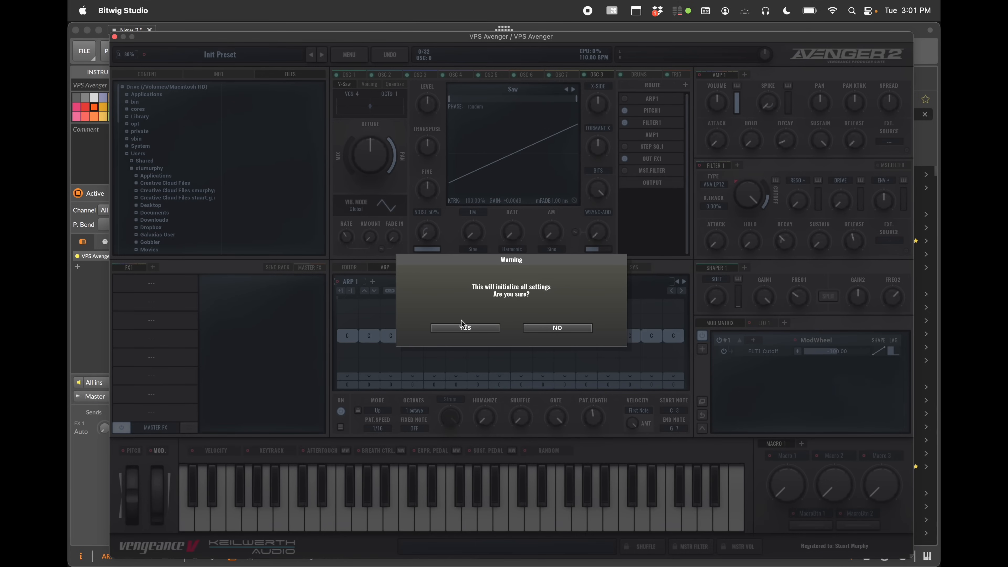
pyautogui.click(464, 330)
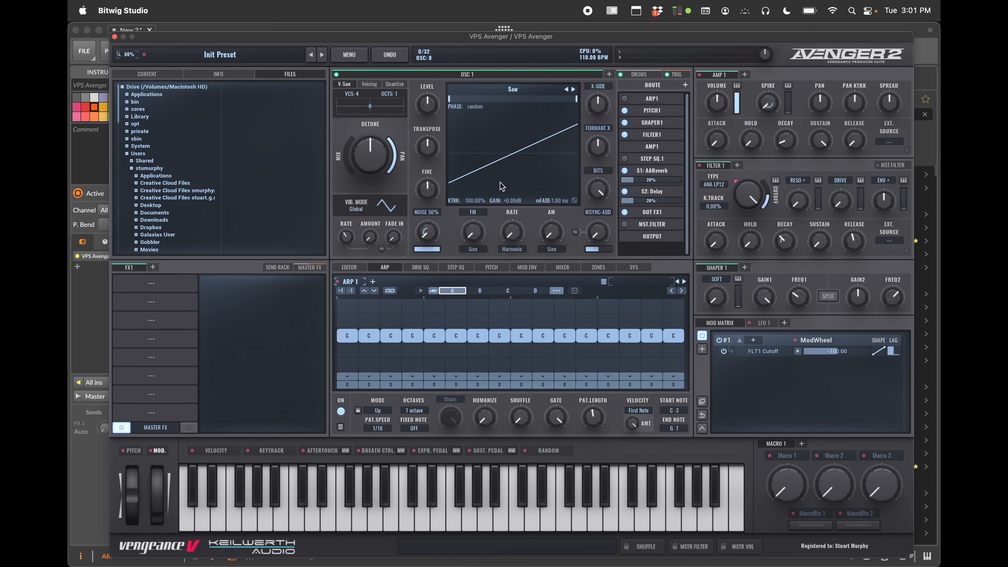
# Open OSC 1's waveform browser and adjust the X-Side and Formant X knobs
pyautogui.click(512, 90)
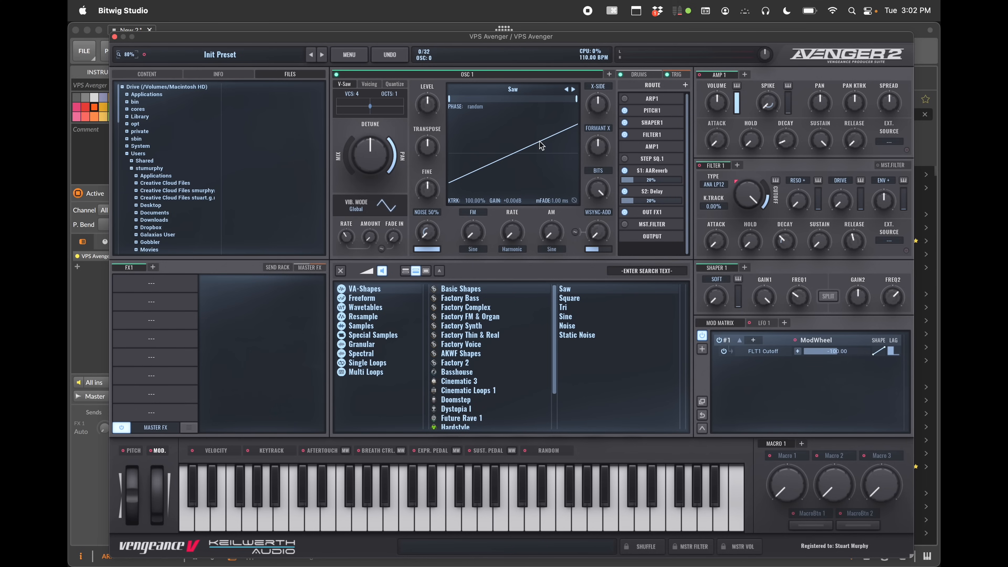
pyautogui.moveTo(600, 111); pyautogui.dragTo(599, 88)
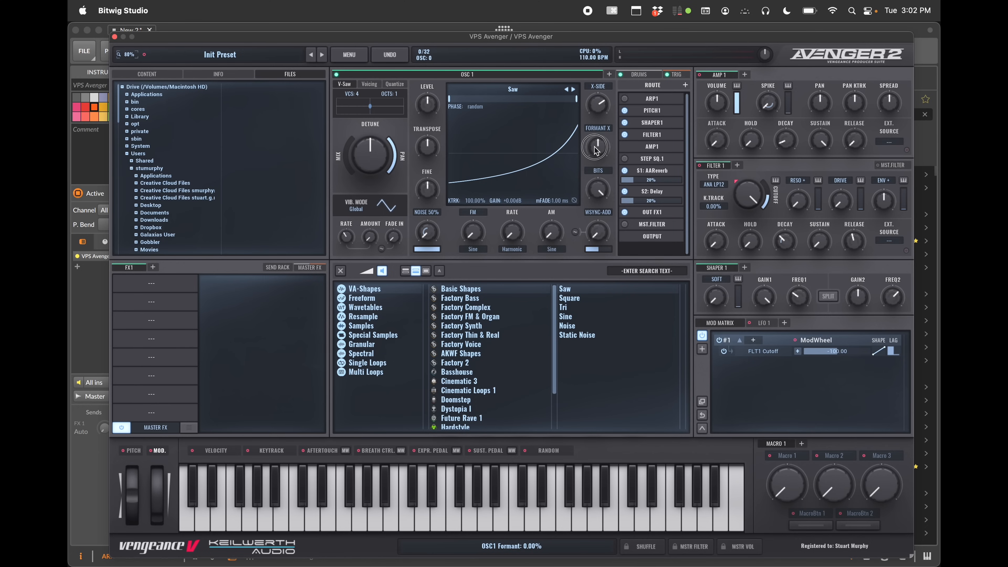
pyautogui.moveTo(595, 149); pyautogui.dragTo(601, 213)
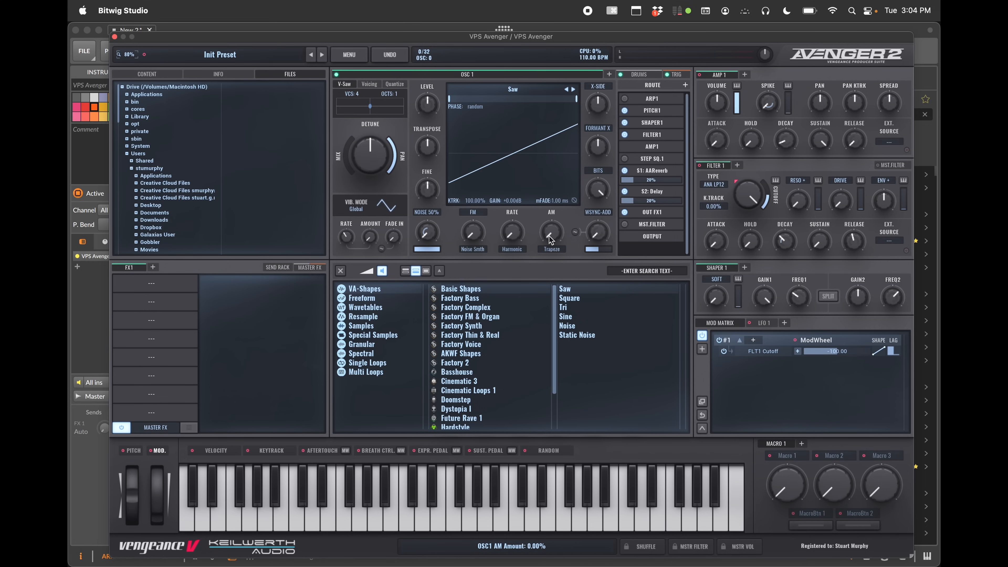
# Open OSC 1's FM and AM modulation shape menus and close them without choosing
pyautogui.click(472, 249)
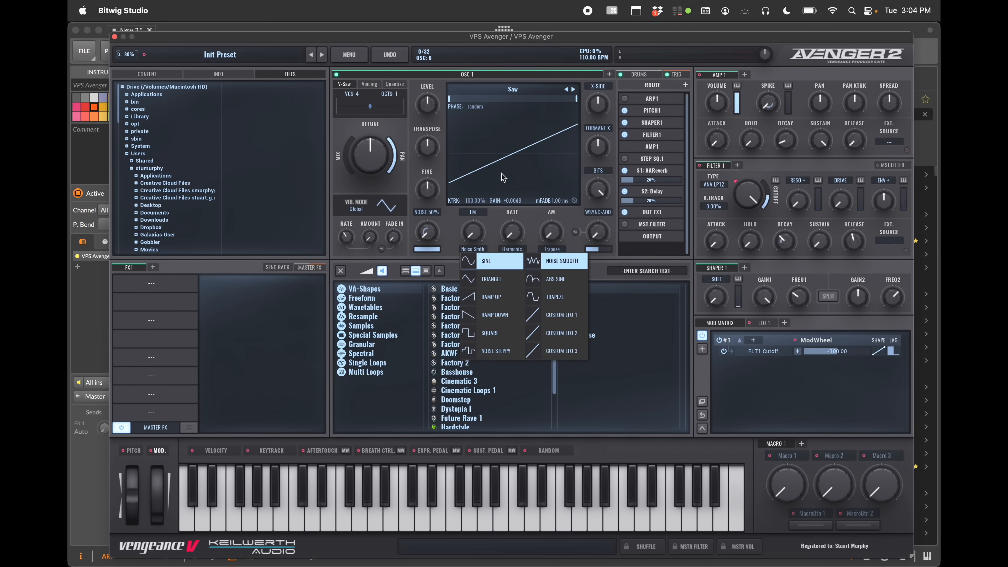
pyautogui.click(550, 247)
pyautogui.click(549, 247)
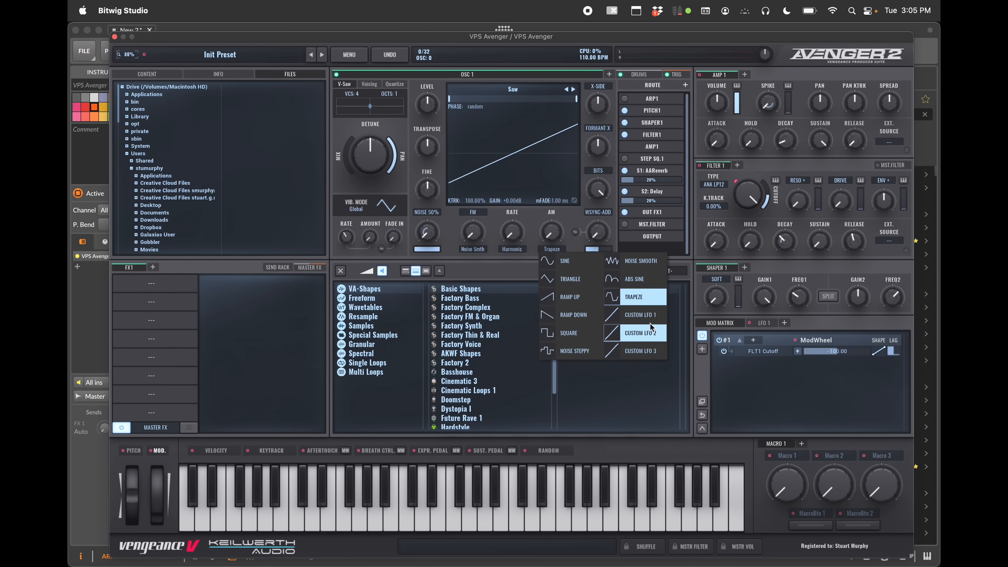
pyautogui.click(437, 158)
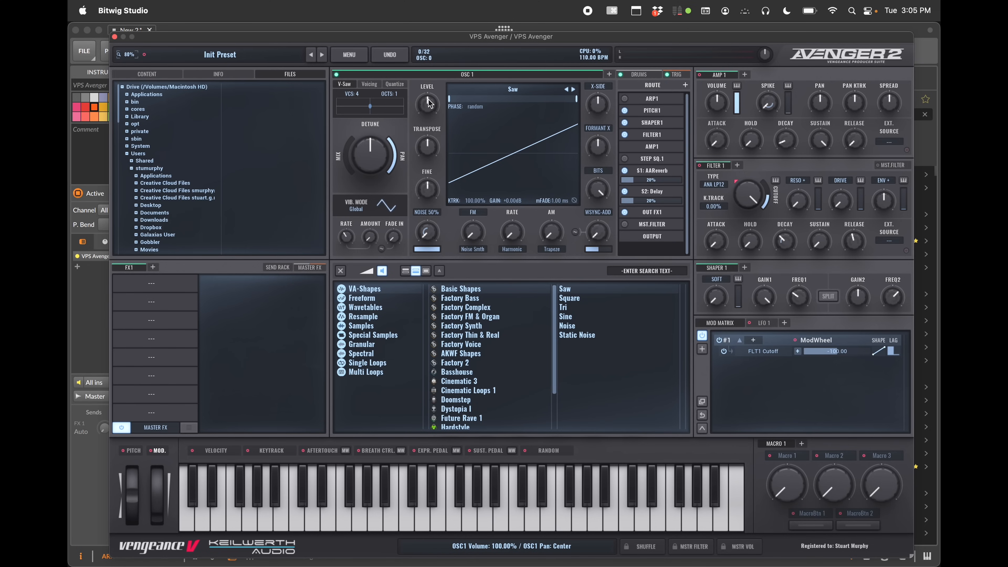
# Adjust OSC 1's level, noise, mix and detune knobs, setting the VSaw mix to 100%
pyautogui.moveTo(429, 103)
pyautogui.mouseDown()
pyautogui.moveTo(429, 131)
pyautogui.moveTo(428, 60)
pyautogui.moveTo(429, 102)
pyautogui.mouseUp()
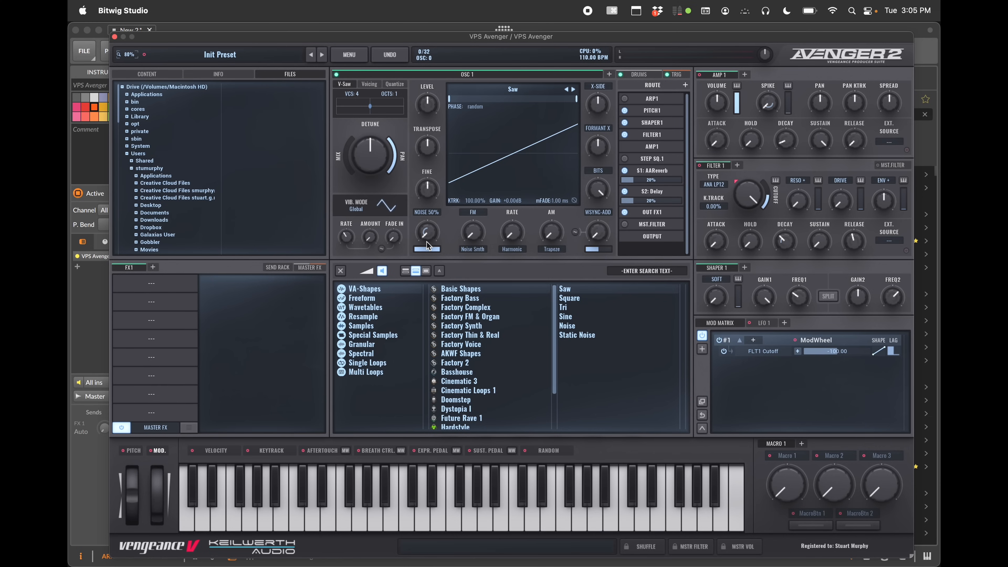
pyautogui.moveTo(428, 246)
pyautogui.mouseDown()
pyautogui.moveTo(429, 169)
pyautogui.moveTo(428, 248)
pyautogui.moveTo(445, 328)
pyautogui.moveTo(431, 237)
pyautogui.mouseUp()
pyautogui.moveTo(350, 170); pyautogui.dragTo(347, 108)
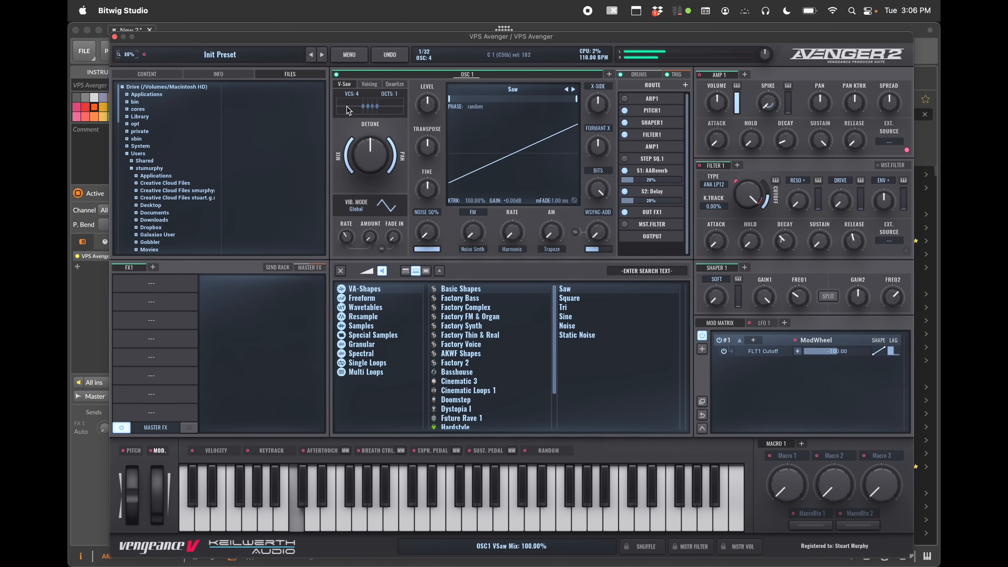
pyautogui.moveTo(369, 160)
pyautogui.mouseDown()
pyautogui.moveTo(369, 102)
pyautogui.moveTo(373, 153)
pyautogui.mouseUp()
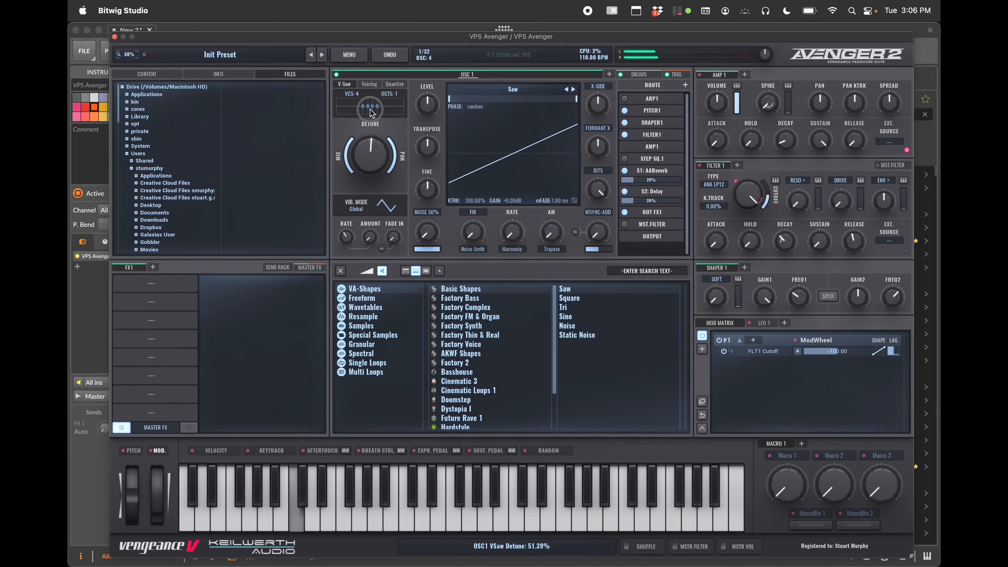
# Set the VSaw voice count to 7 and adjust the detune amount
pyautogui.click(367, 108)
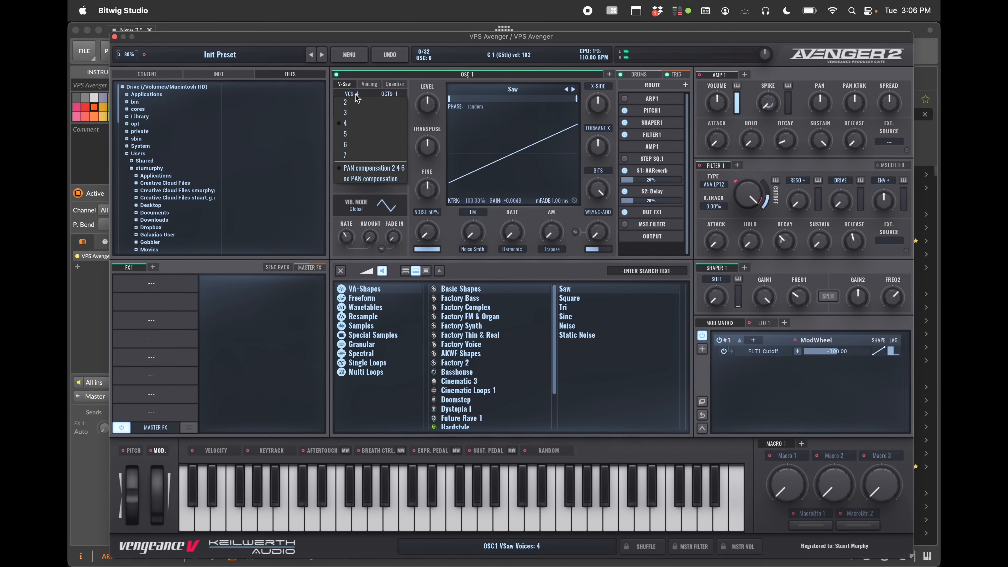
pyautogui.click(360, 153)
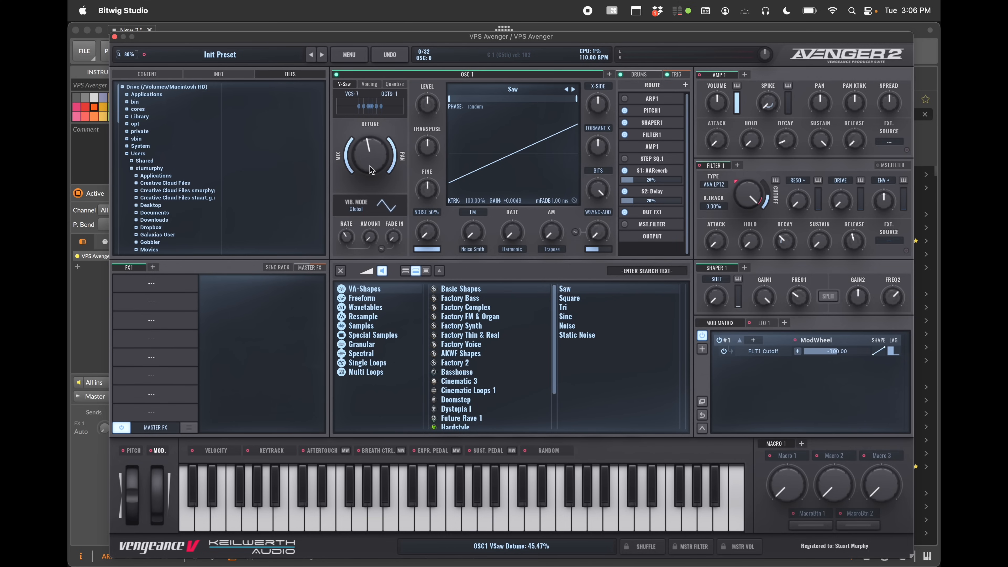
pyautogui.moveTo(360, 153); pyautogui.dragTo(365, 159)
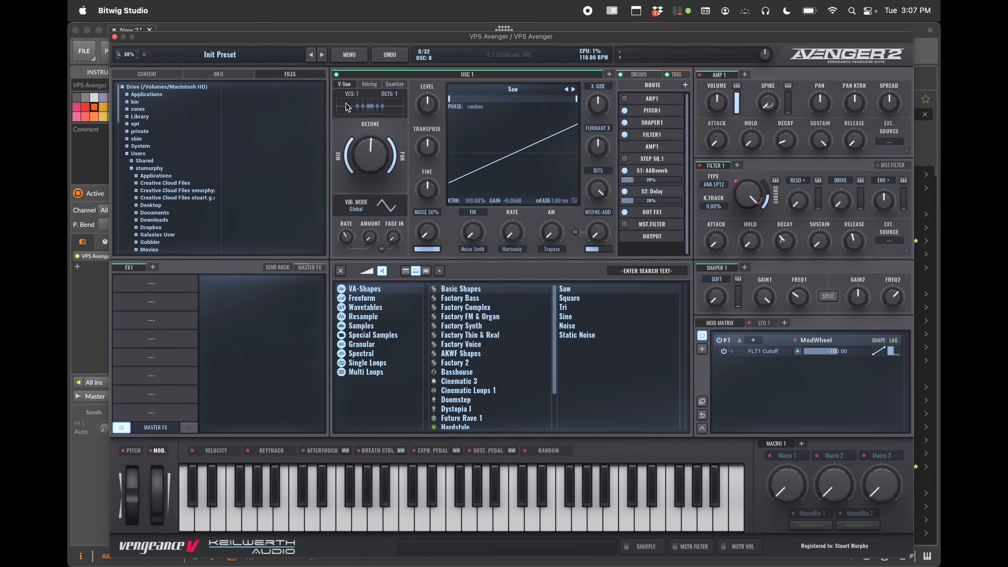
# On the Voicing page, enable voices 1 and 2 and set their coarse tuning to 12 and 7
pyautogui.click(371, 86)
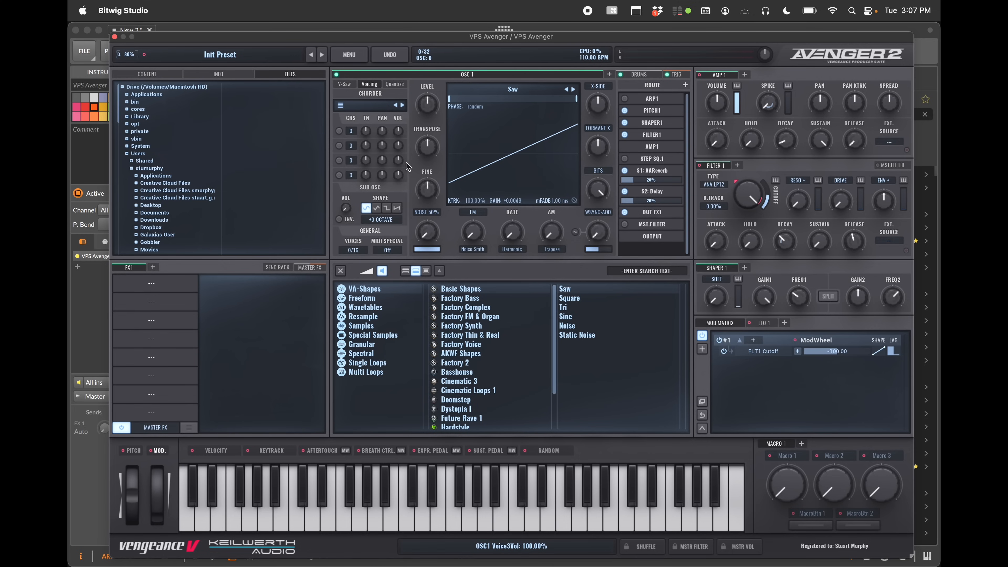
pyautogui.moveTo(353, 136); pyautogui.dragTo(354, 108)
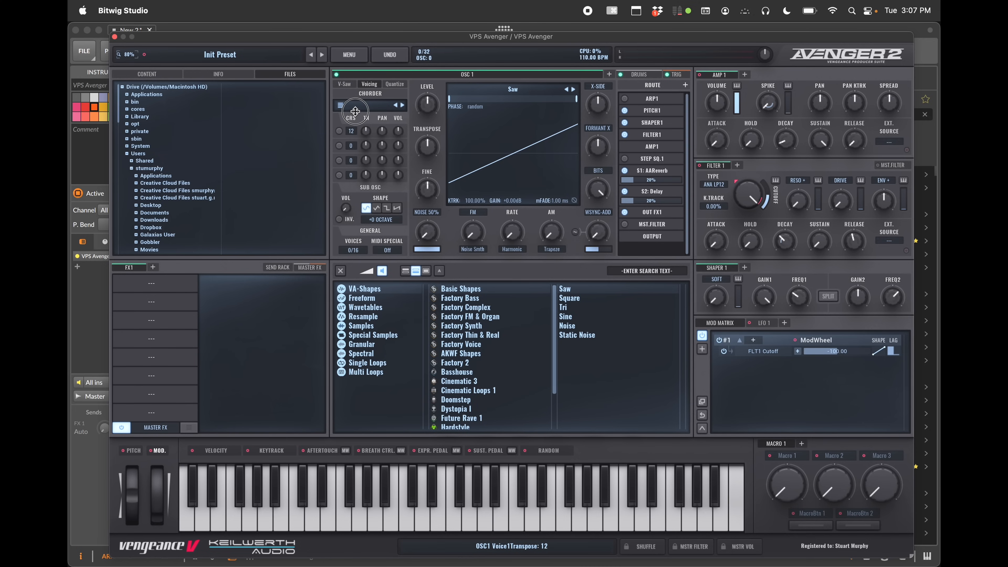
pyautogui.click(340, 129)
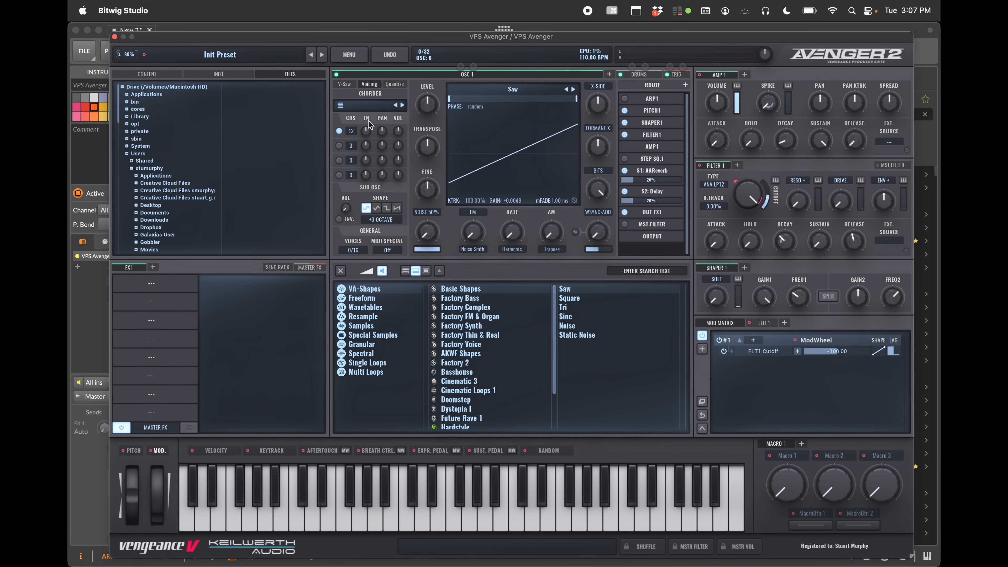
pyautogui.click(339, 131)
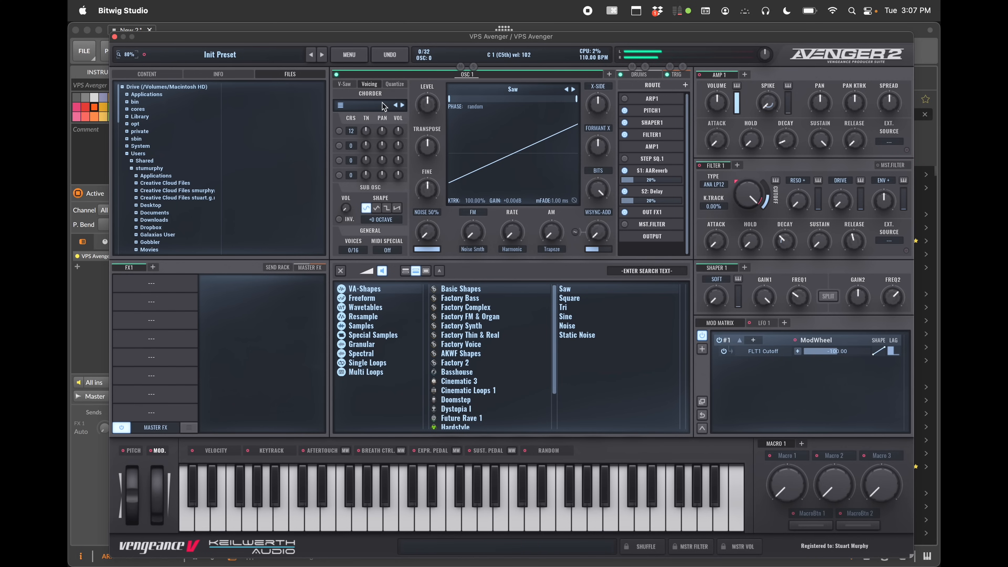
pyautogui.click(339, 131)
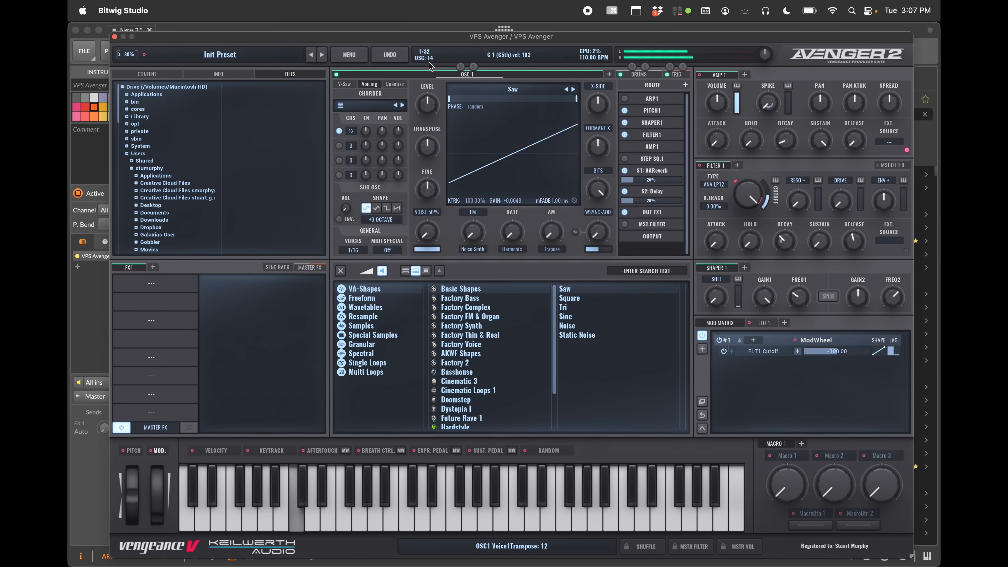
pyautogui.click(341, 146)
pyautogui.moveTo(351, 146); pyautogui.dragTo(354, 133)
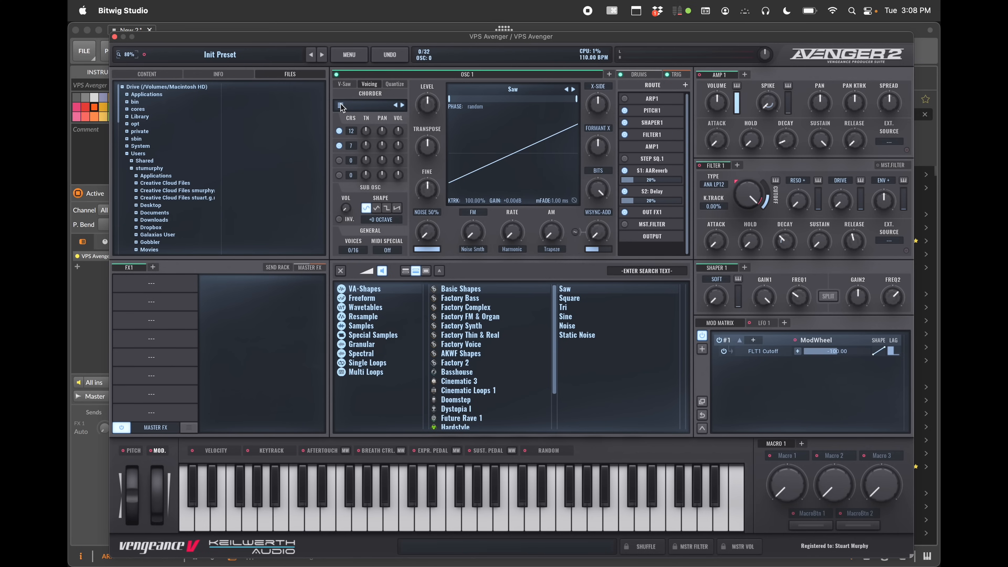
# Load the HS Screech 1 chorder preset, then step forward to HS Screech 2
pyautogui.click(363, 108)
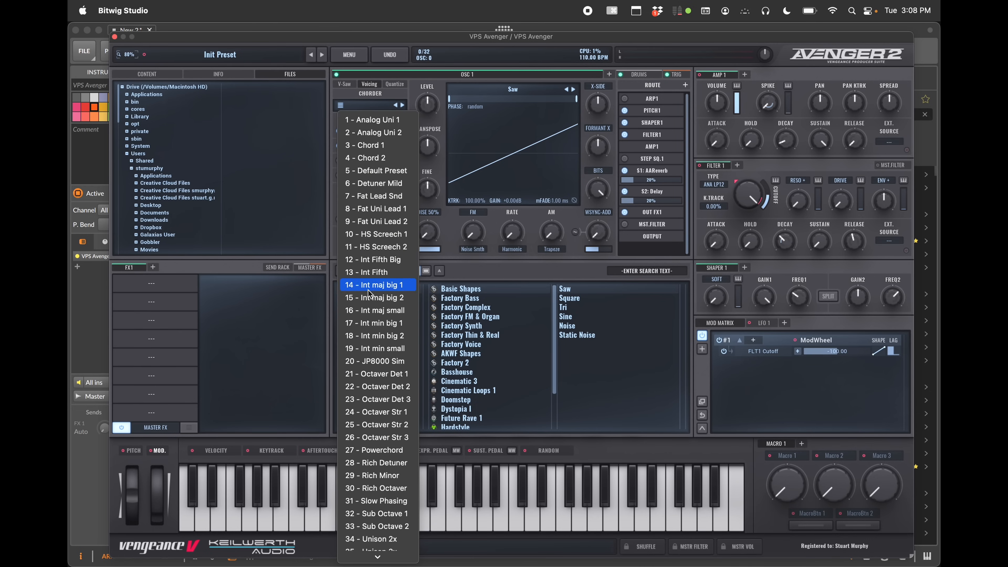
pyautogui.scroll(-1, 374, 393)
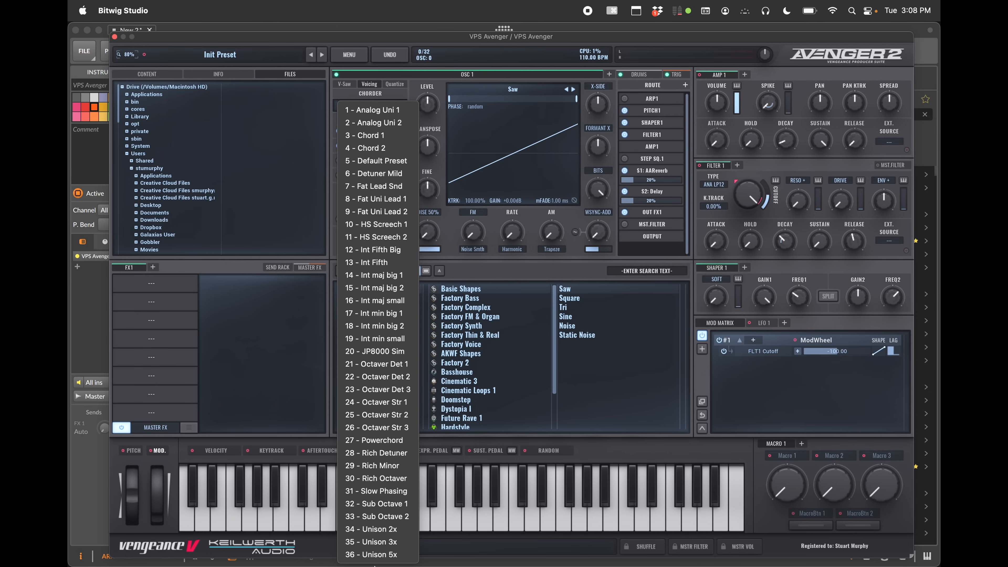
pyautogui.click(387, 225)
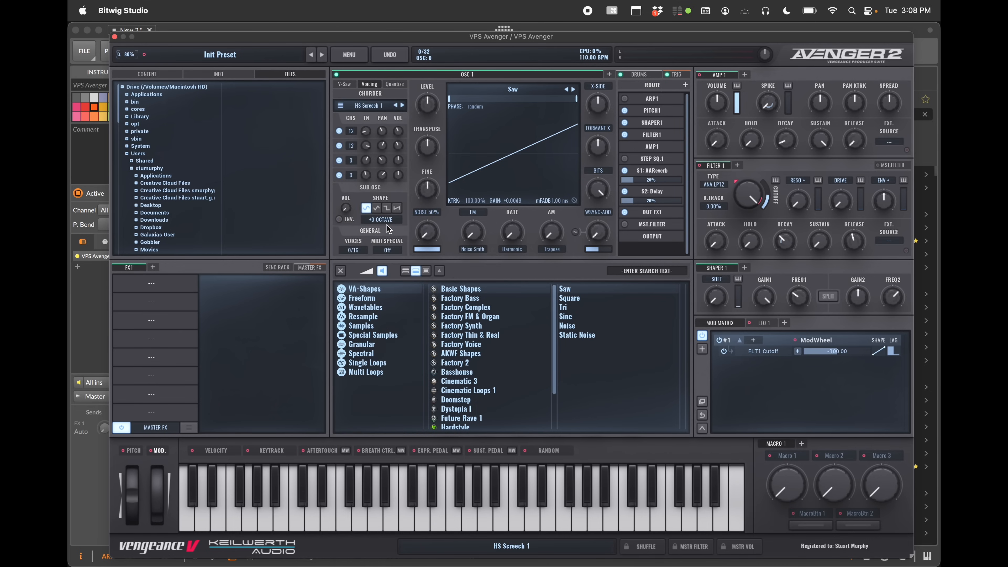
pyautogui.click(403, 107)
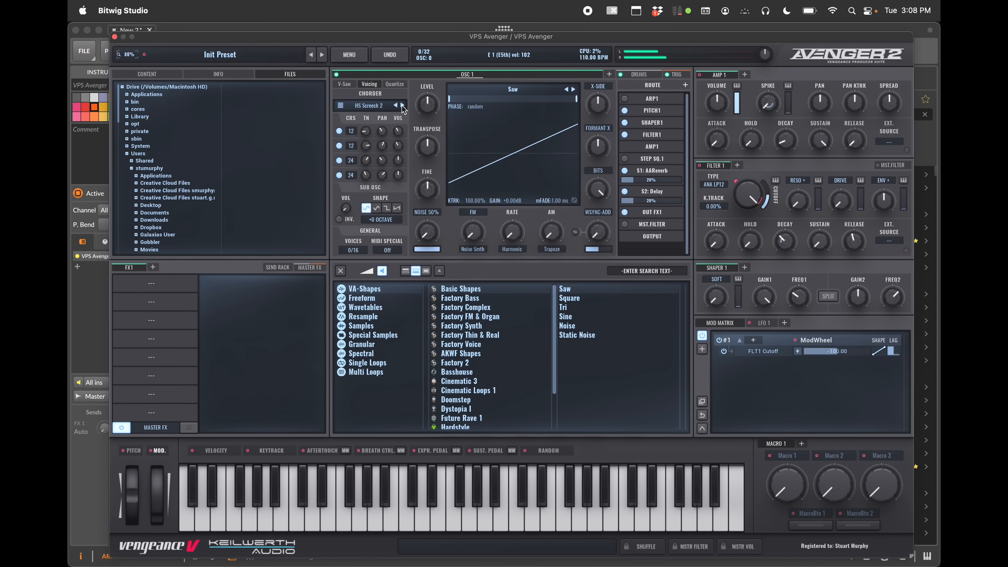
# Step the chorder preset forward to Int Fifth Big
pyautogui.click(345, 85)
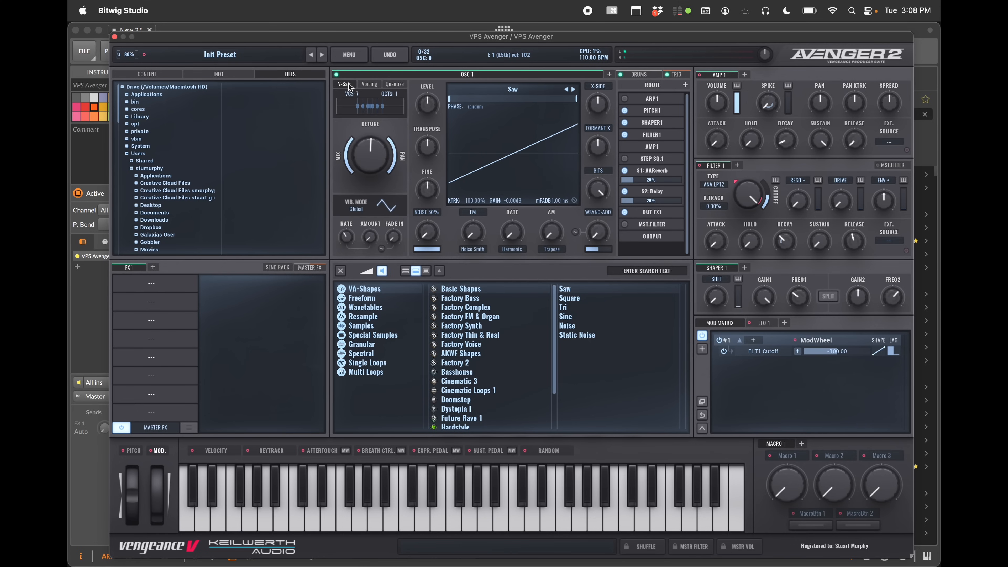
pyautogui.click(374, 85)
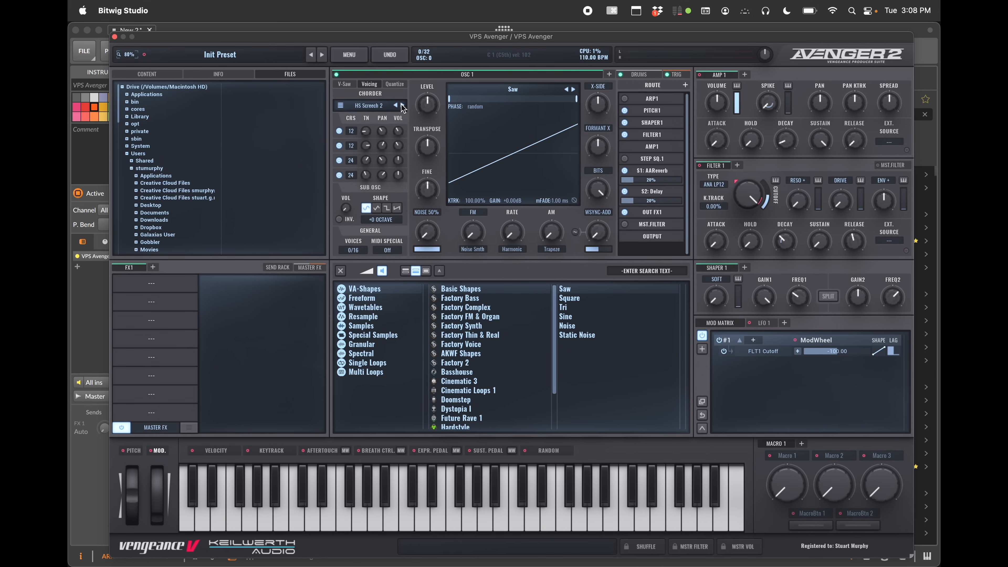
pyautogui.click(403, 107)
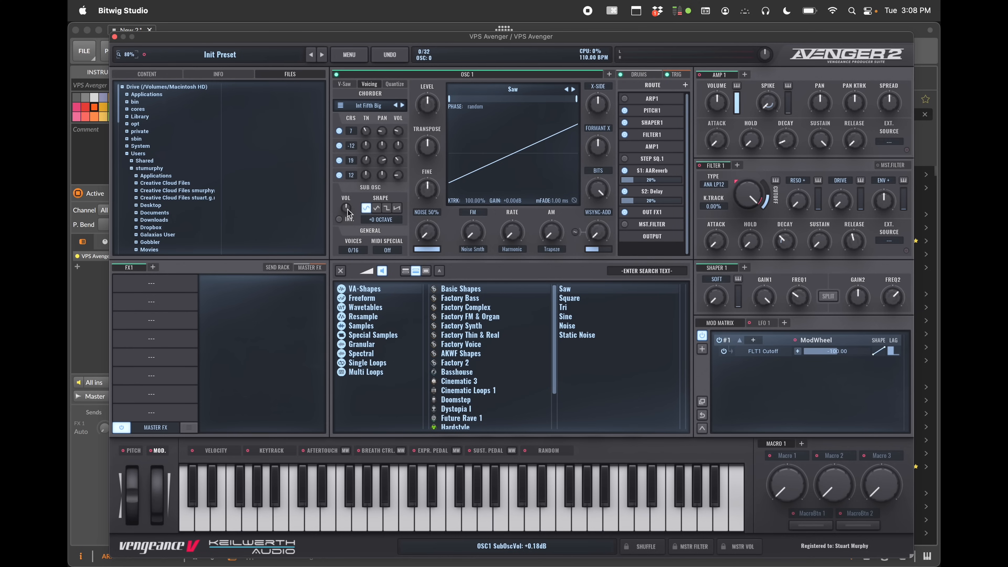
# Toggle OSC 1's phase invert on and off several times to compare
pyautogui.click(340, 220)
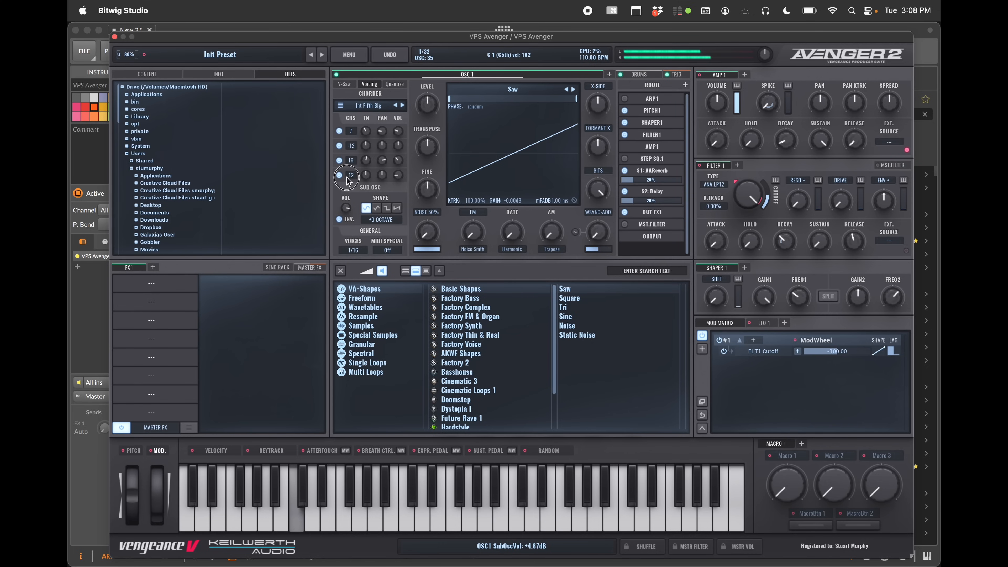
pyautogui.click(339, 220)
pyautogui.click(338, 220)
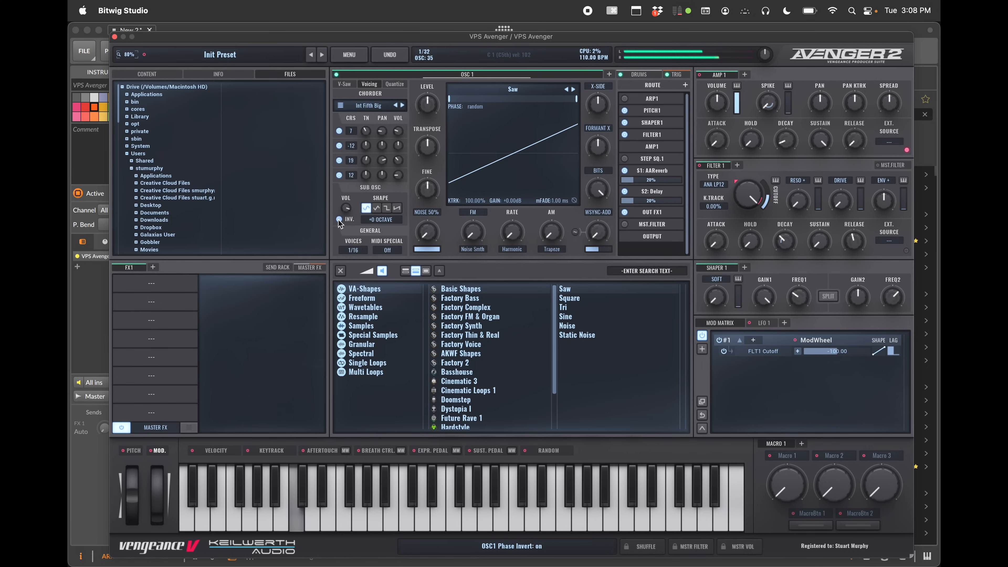
pyautogui.click(338, 220)
pyautogui.click(338, 219)
pyautogui.click(339, 220)
pyautogui.click(338, 219)
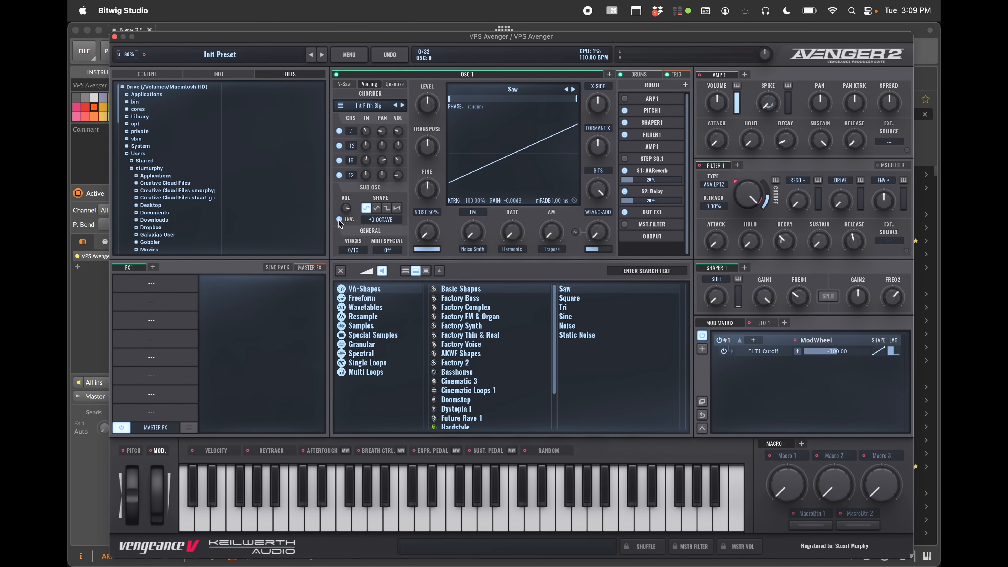
pyautogui.click(339, 219)
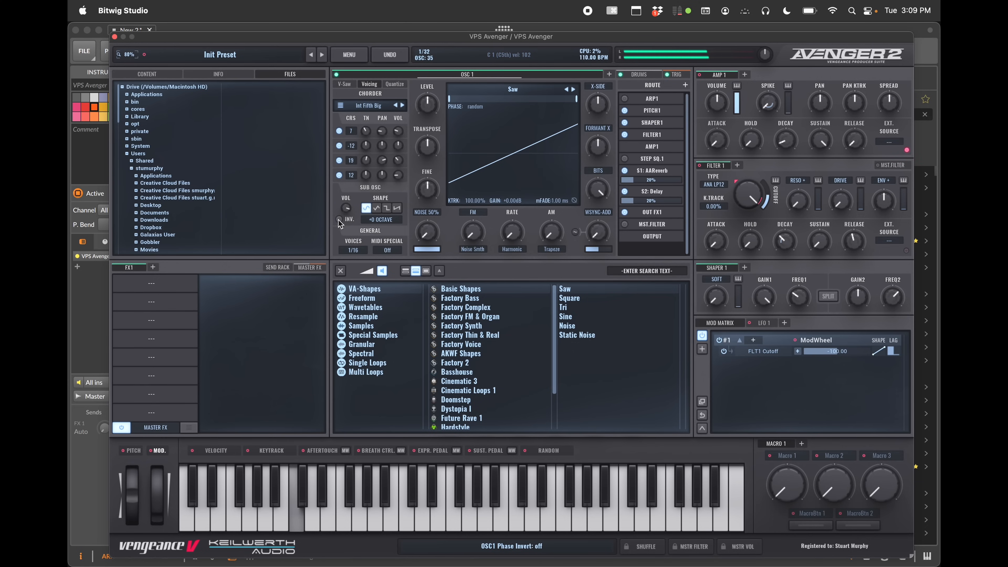
pyautogui.click(339, 219)
pyautogui.click(339, 220)
# Change the sub-oscillator shape and turn the noise volume down to 0%
pyautogui.click(387, 209)
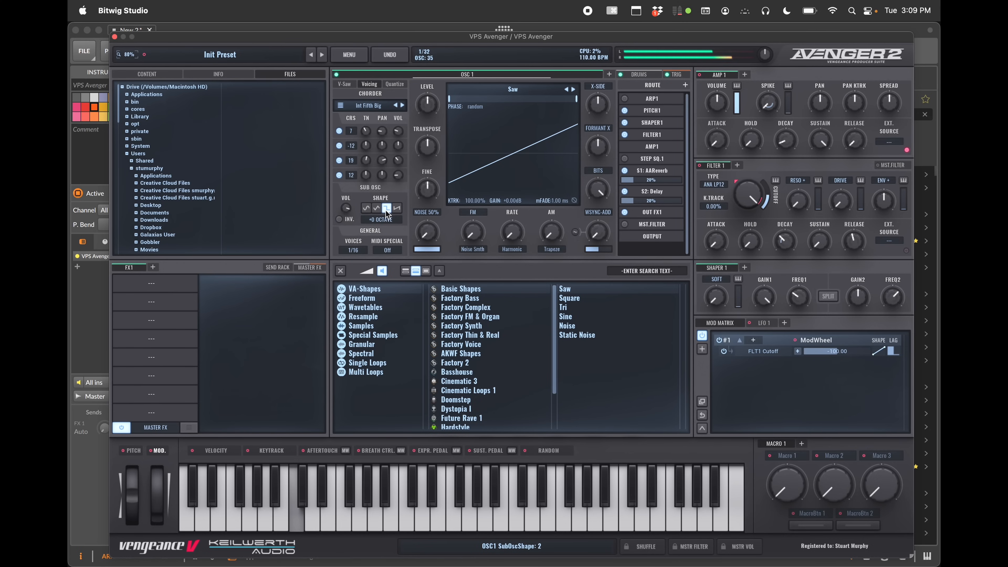
pyautogui.click(376, 209)
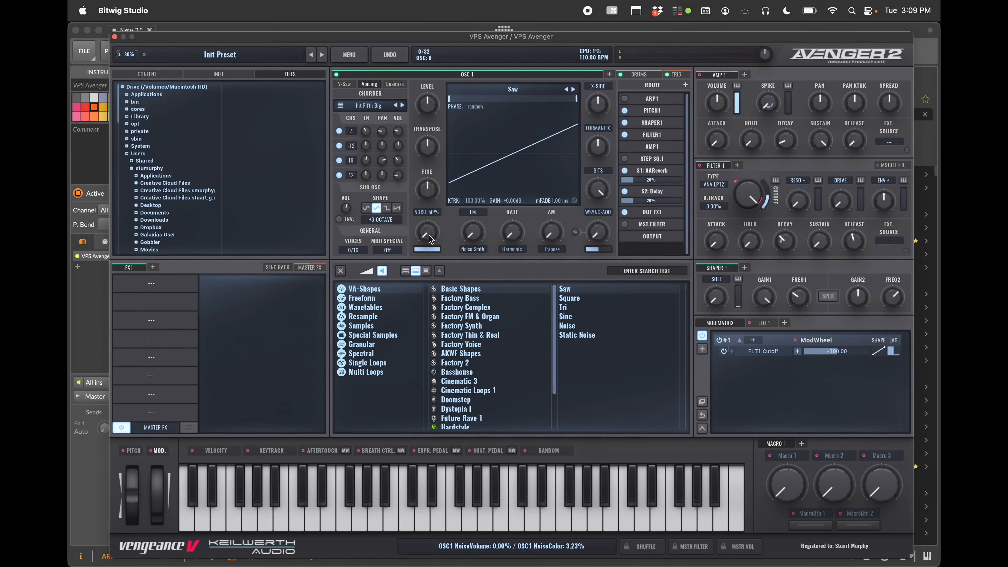
pyautogui.moveTo(429, 235)
pyautogui.mouseDown()
pyautogui.moveTo(431, 180)
pyautogui.moveTo(431, 263)
pyautogui.moveTo(430, 214)
pyautogui.moveTo(428, 253)
pyautogui.mouseUp()
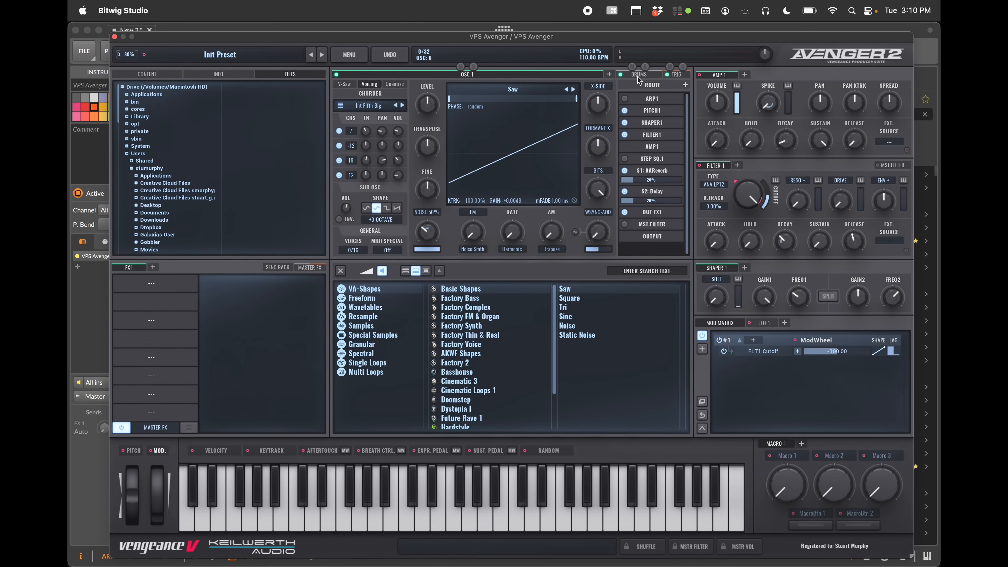
# Open the drums page, enable the drum module and load the Cyber 1 drum kit
pyautogui.click(677, 75)
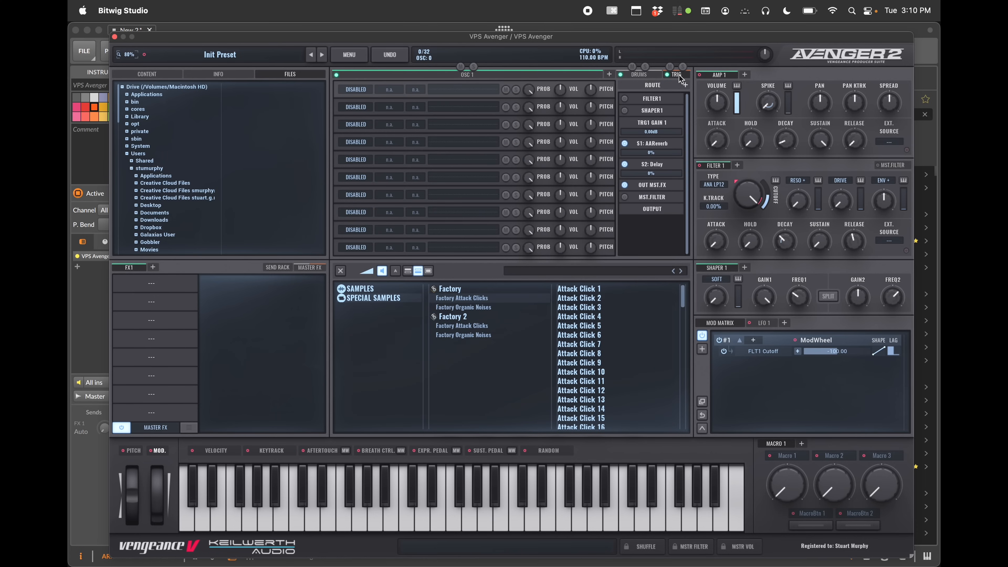
pyautogui.click(642, 74)
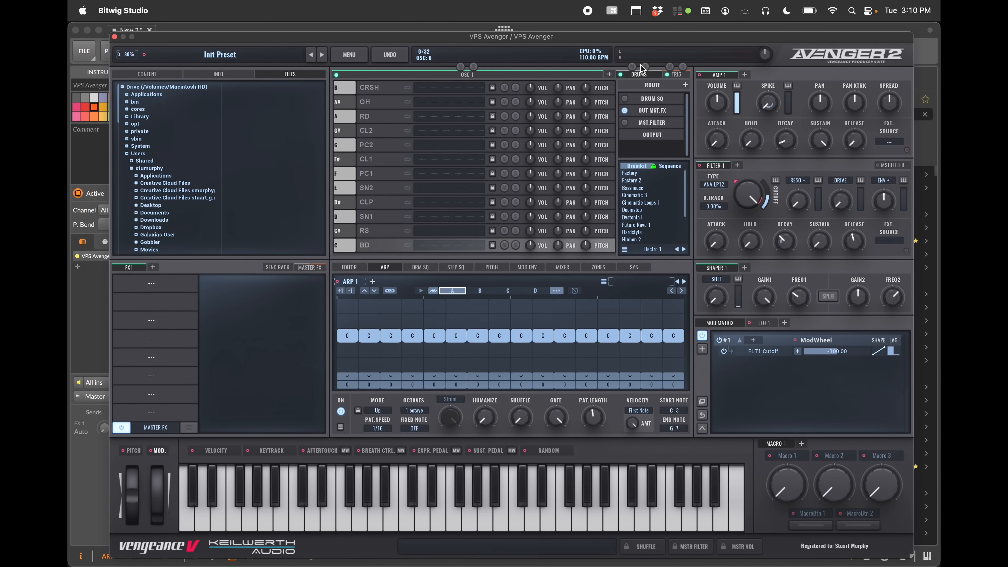
pyautogui.click(645, 66)
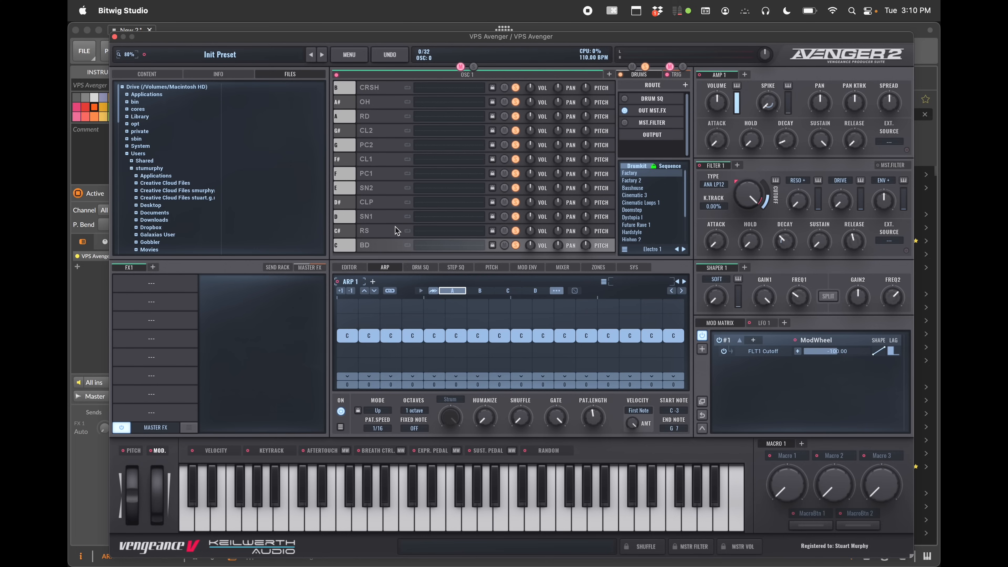
pyautogui.click(634, 171)
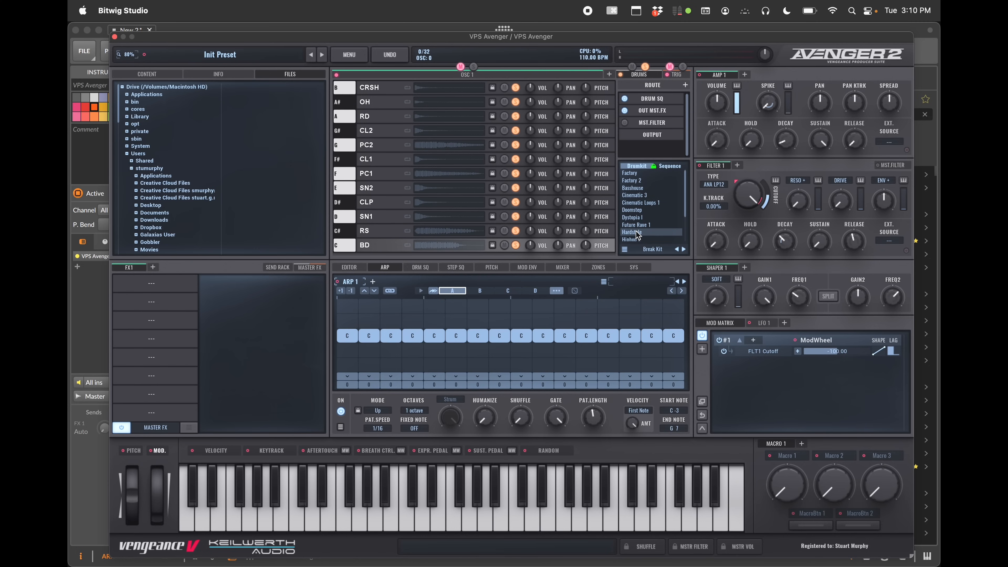
pyautogui.scroll(-3, 635, 230)
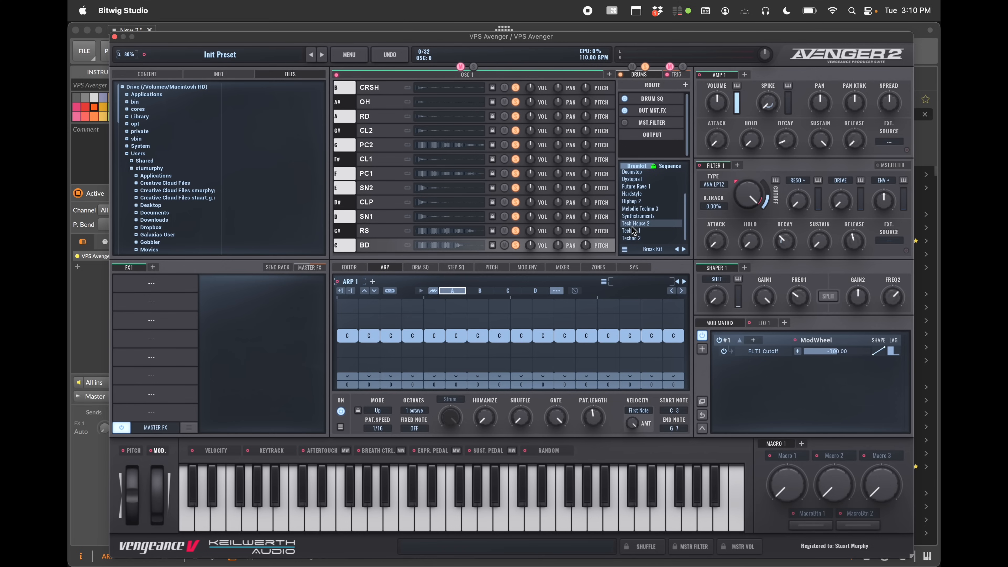
pyautogui.scroll(5, 631, 227)
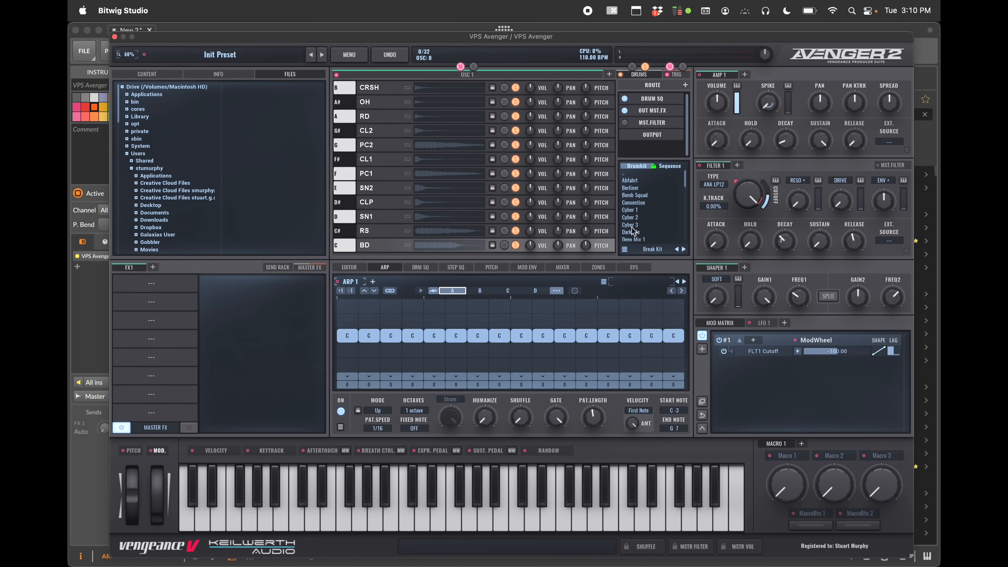
pyautogui.click(632, 211)
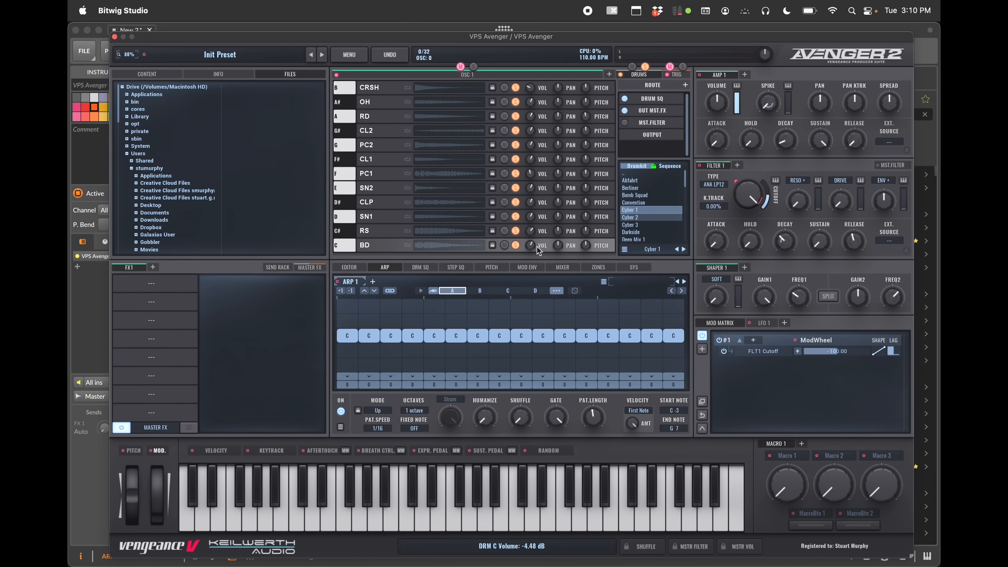
# Browse the drum kit banks and load the DeepTech drum kit
pyautogui.doubleClick(625, 175)
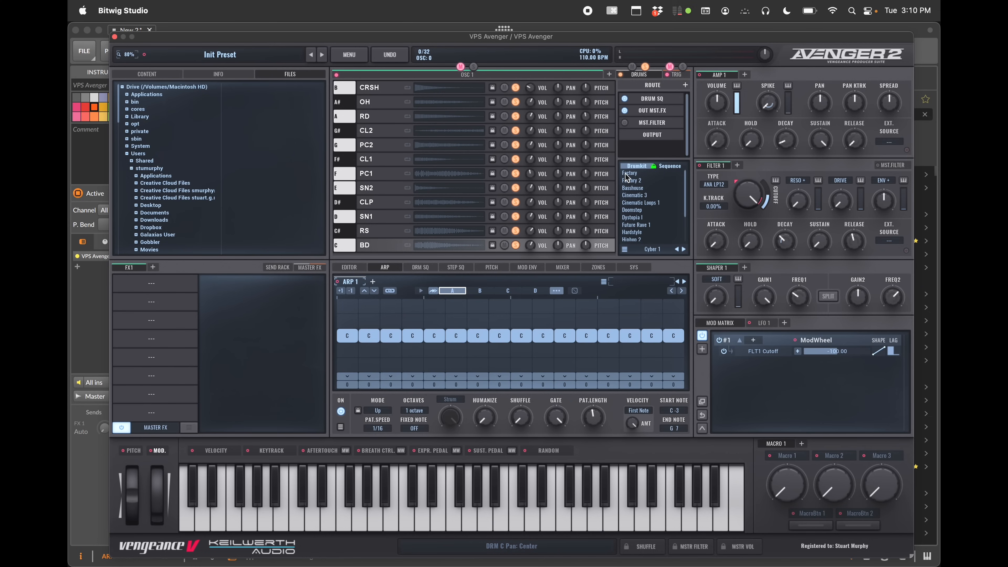
pyautogui.doubleClick(637, 180)
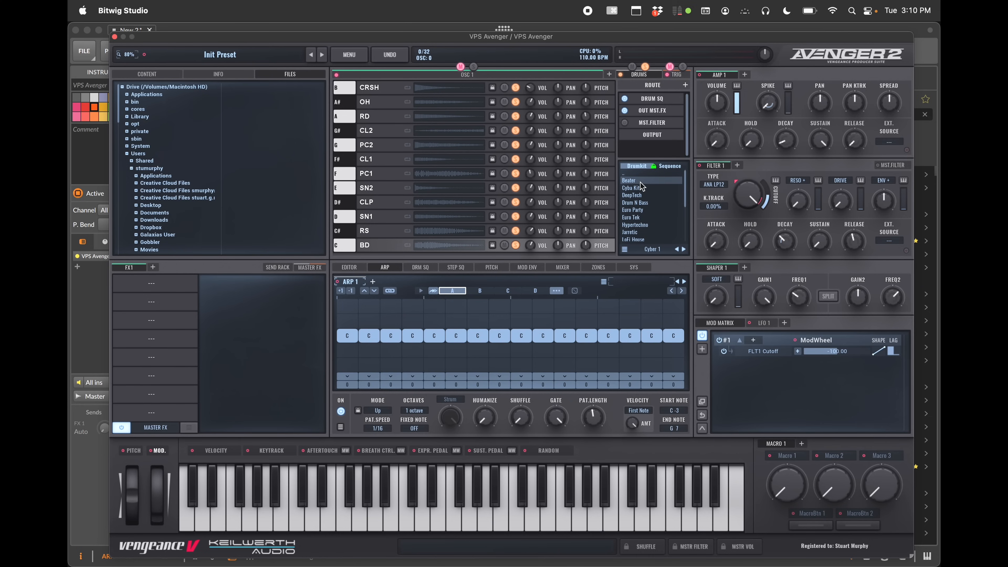
pyautogui.doubleClick(633, 196)
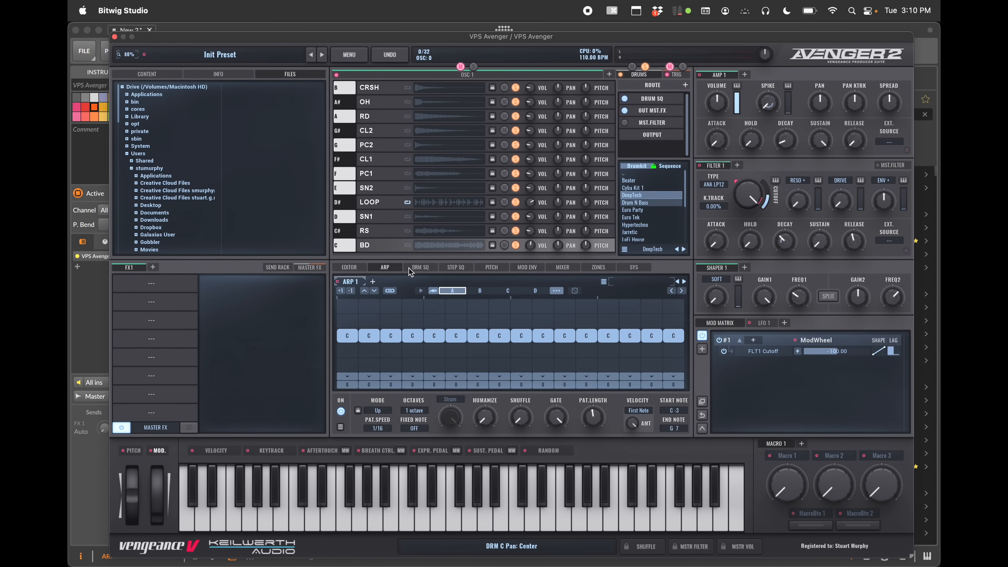
# Open the drum sequencer page and switch the kit browser to load sequences only
pyautogui.click(423, 269)
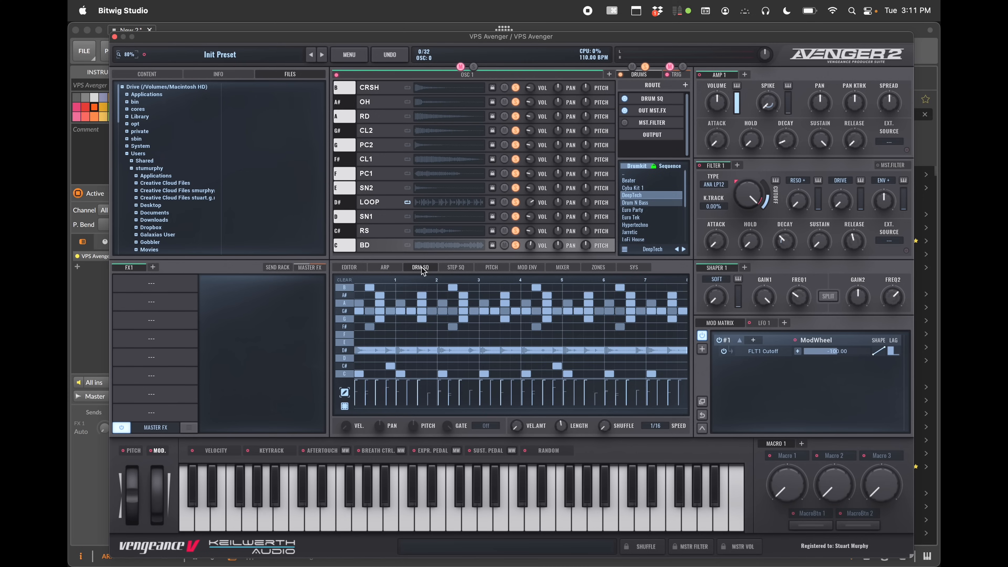
pyautogui.press('a')
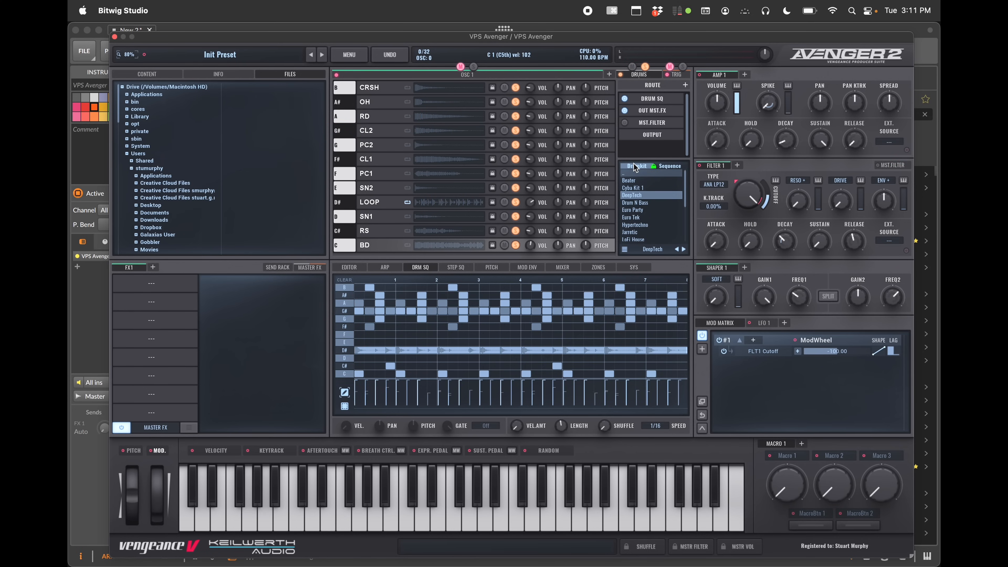
pyautogui.click(654, 167)
pyautogui.click(654, 167)
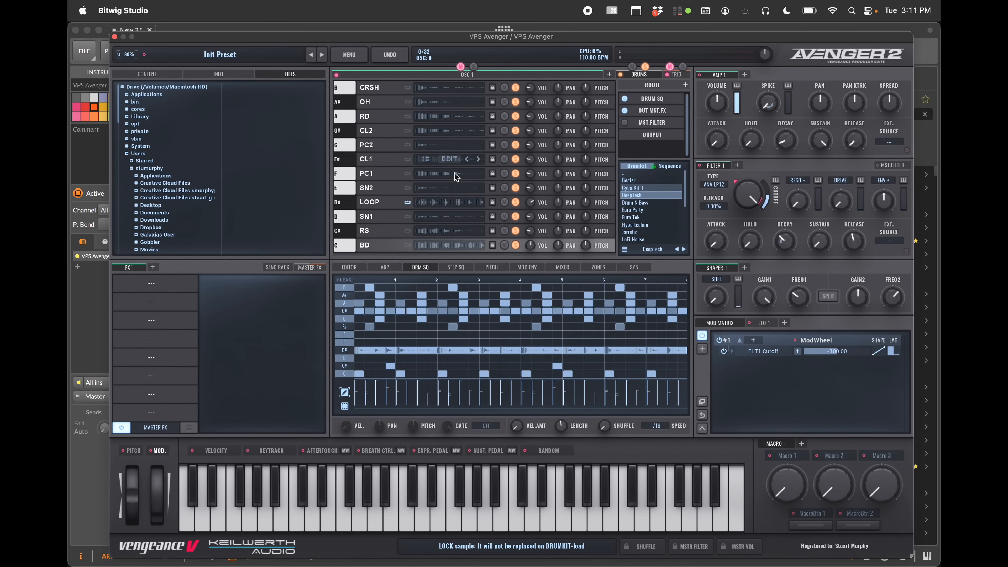
pyautogui.click(671, 166)
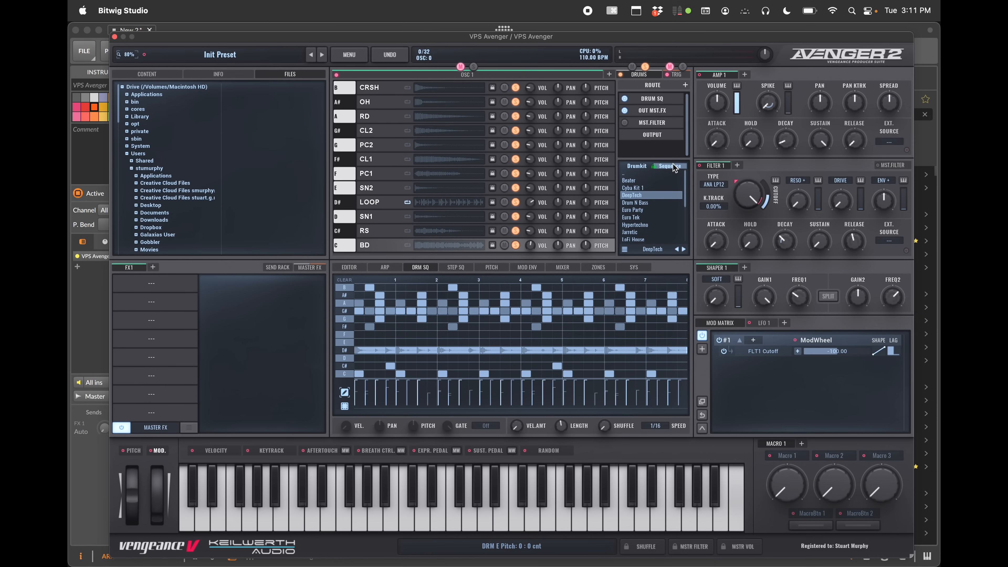
# Load the Drum N Bass, Euro Party and Euro Tek drum sequences in turn
pyautogui.click(643, 202)
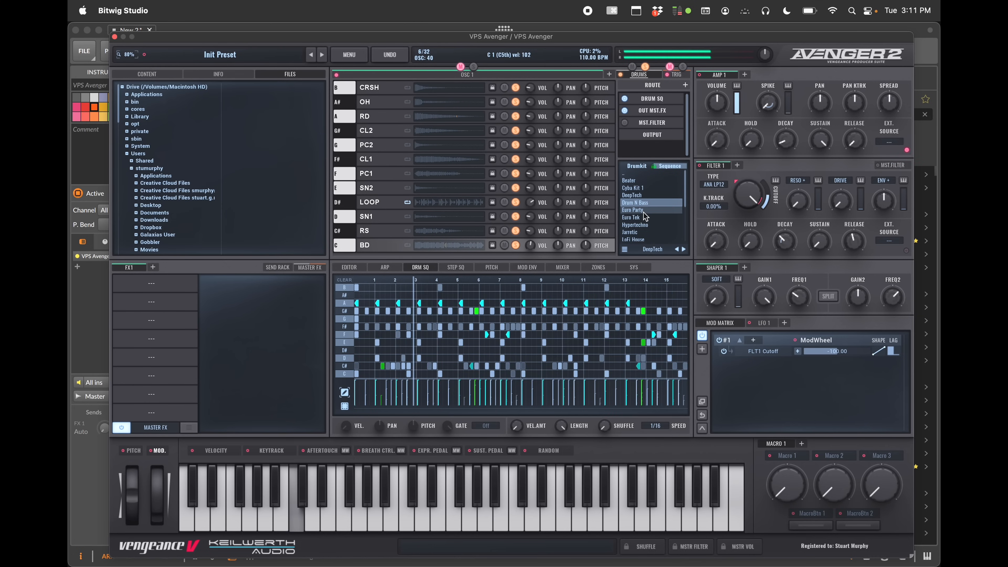
pyautogui.click(643, 210)
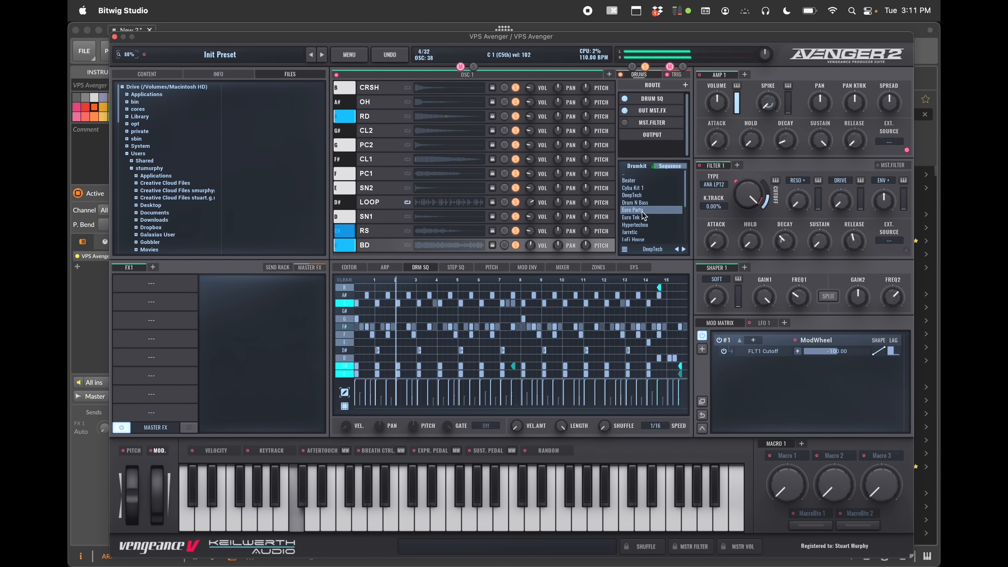
pyautogui.click(643, 217)
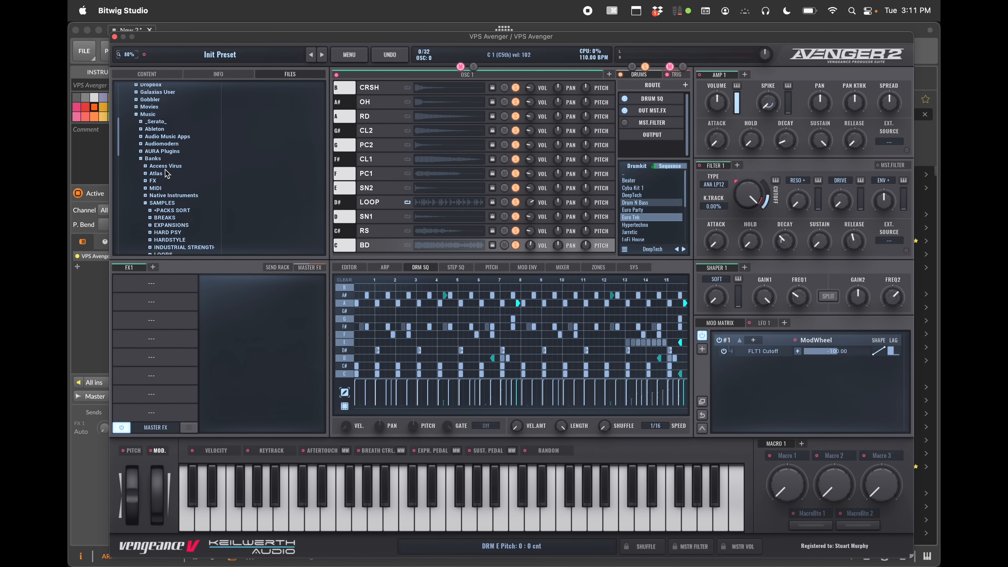
# Open the Decap clap sample folder and drop DECAP snare abolish pop clap.wav onto the CL1 drum slot
pyautogui.scroll(-6, 166, 174)
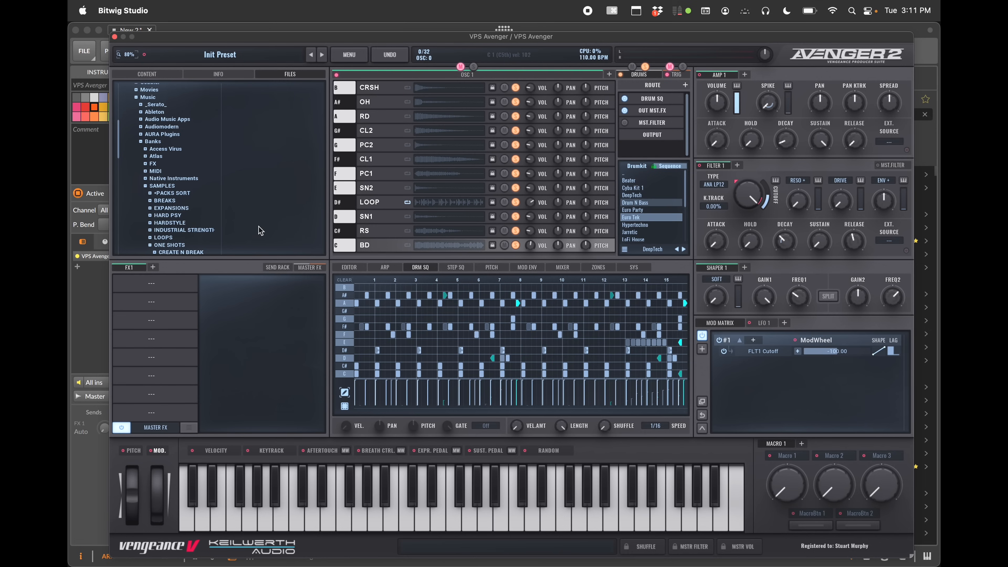
pyautogui.scroll(-5, 185, 223)
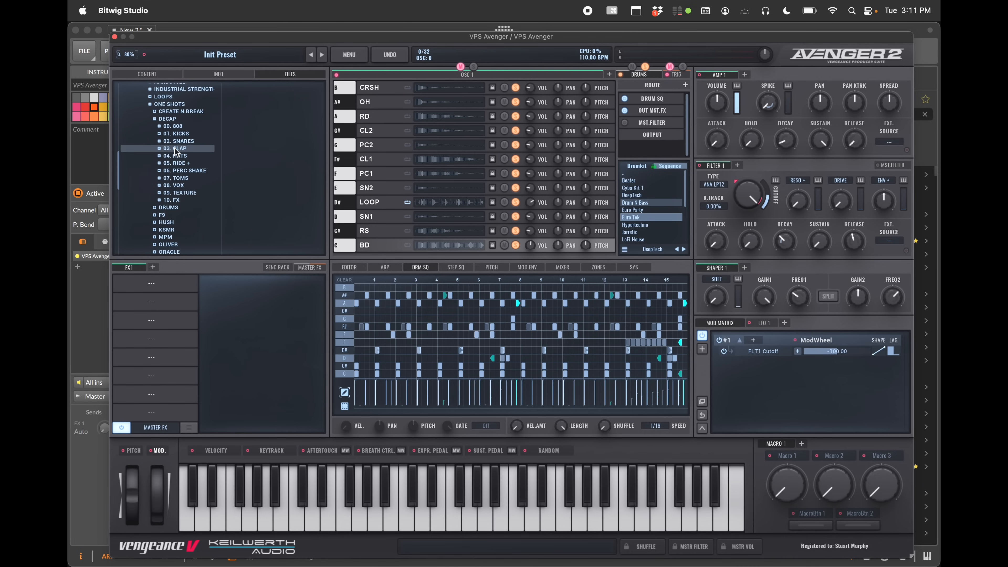
pyautogui.click(175, 148)
pyautogui.moveTo(254, 138); pyautogui.dragTo(429, 159)
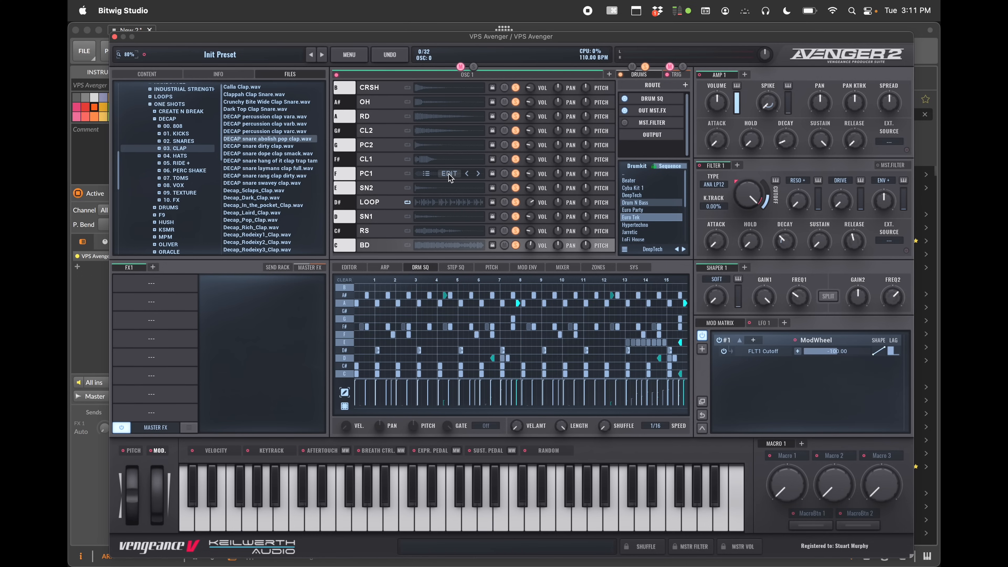
# Open the Percussion 1 slot's sample editor and view its sample, amp and pitch pages
pyautogui.click(449, 175)
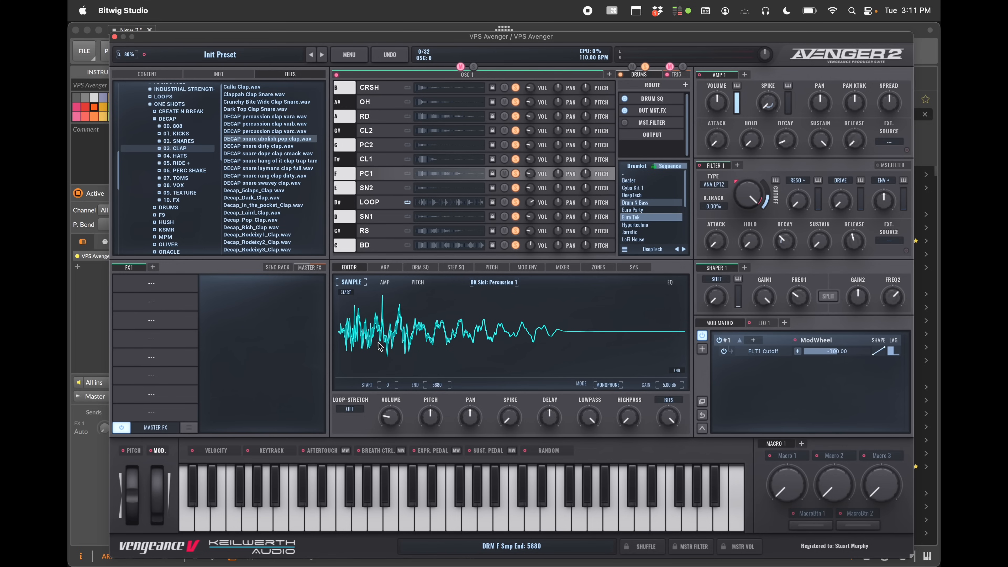
pyautogui.moveTo(386, 422)
pyautogui.click(384, 282)
pyautogui.click(417, 282)
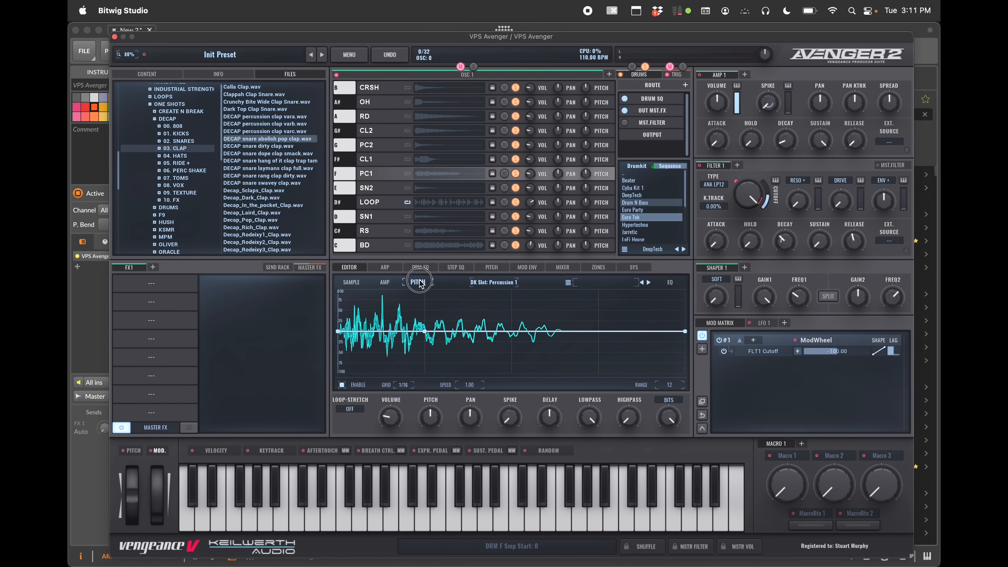
pyautogui.click(352, 284)
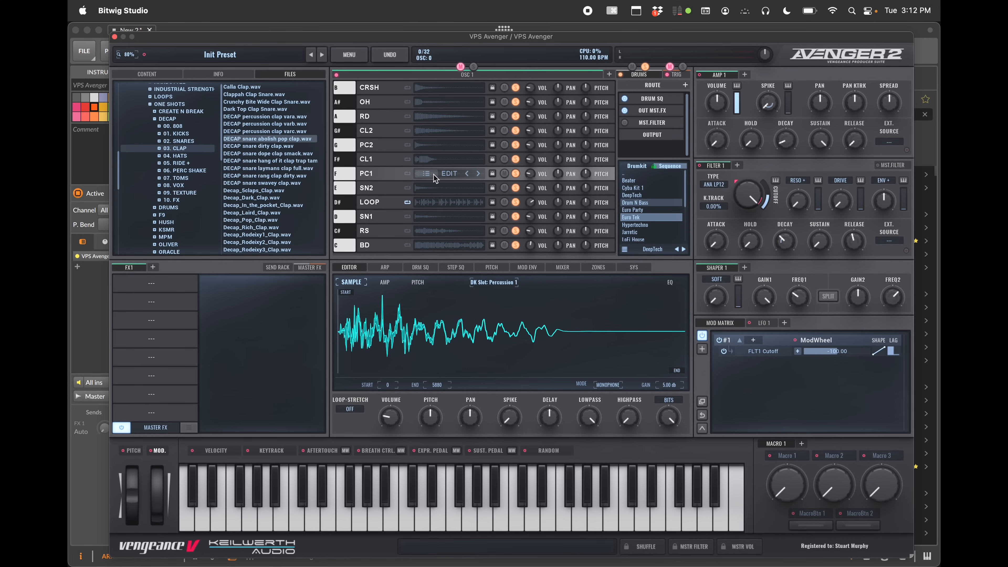
# Open the drum slot sample browser and browse bass drum, snare, rimshot and open hi-hat samples across all expansions
pyautogui.moveTo(457, 192)
pyautogui.click(429, 247)
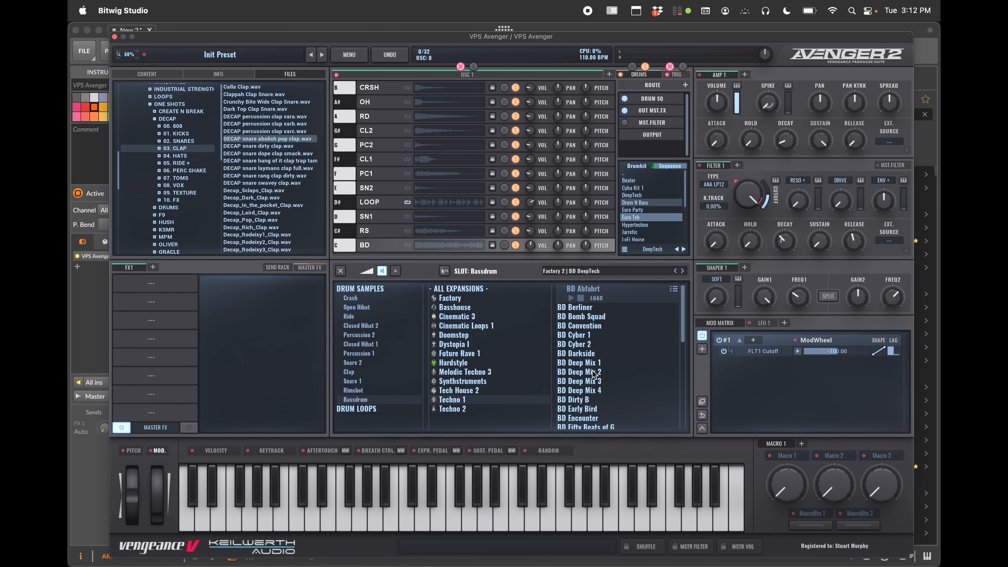
pyautogui.scroll(-5, 594, 374)
pyautogui.scroll(5, 592, 369)
pyautogui.click(457, 291)
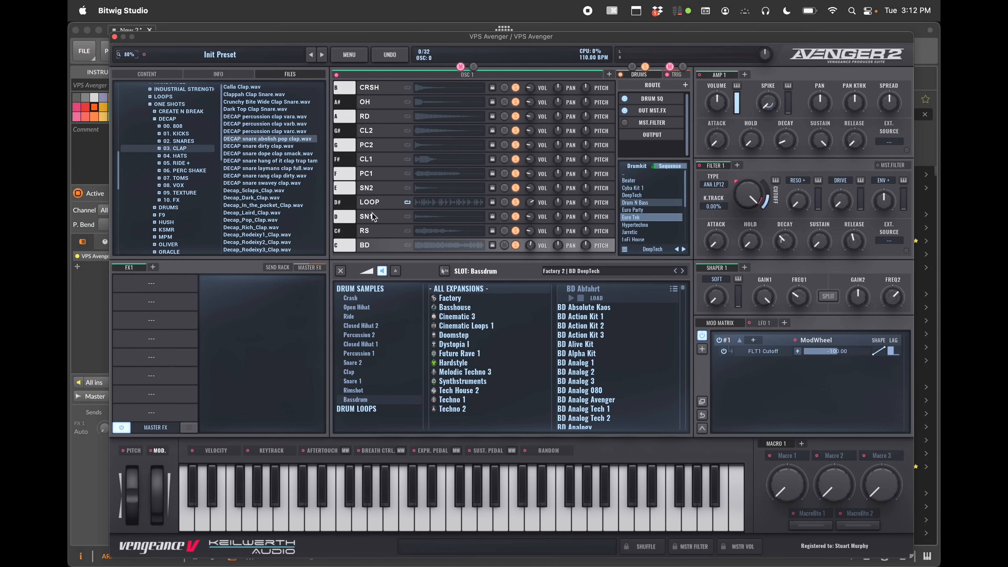
pyautogui.click(425, 215)
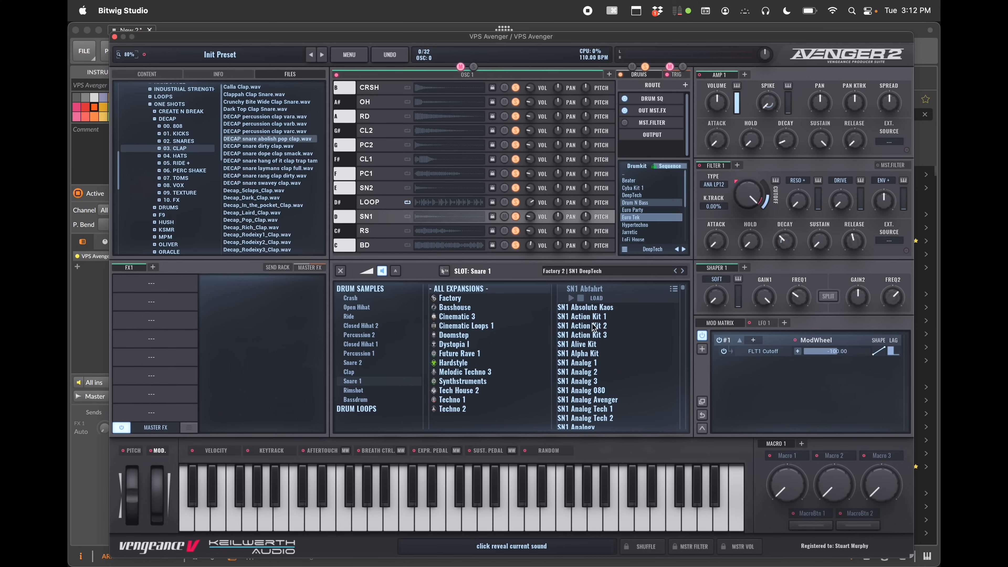
pyautogui.click(364, 232)
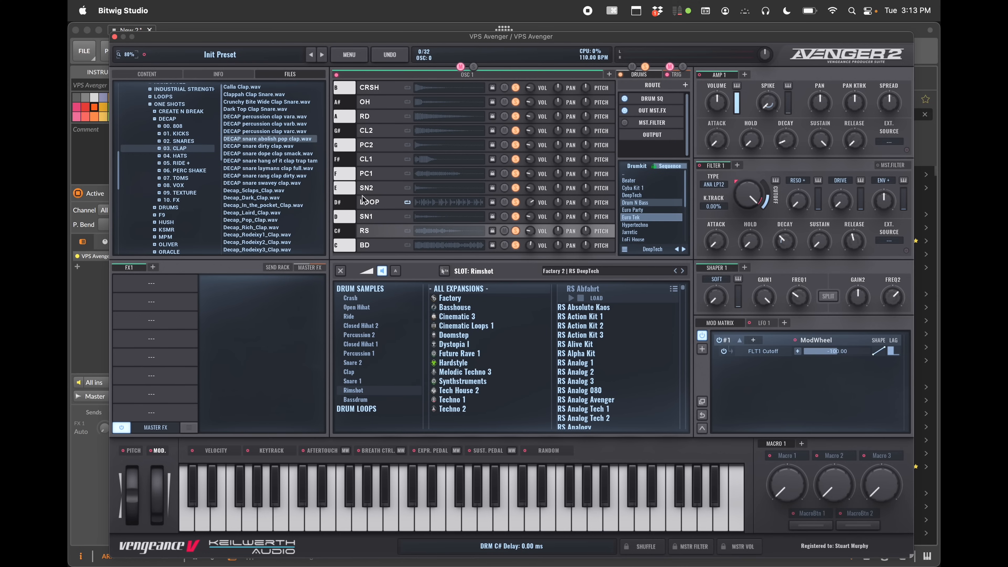
pyautogui.click(369, 102)
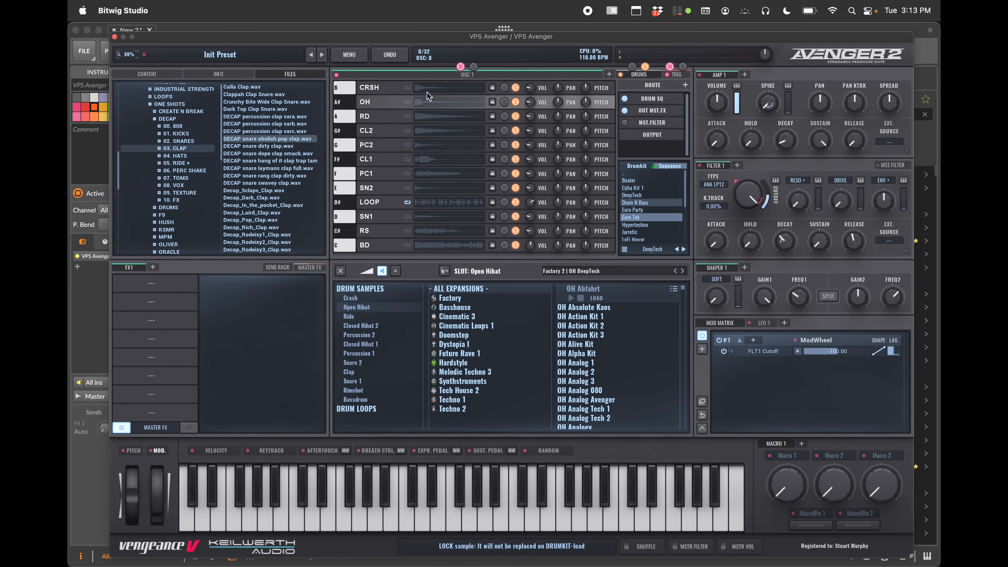
pyautogui.moveTo(453, 104)
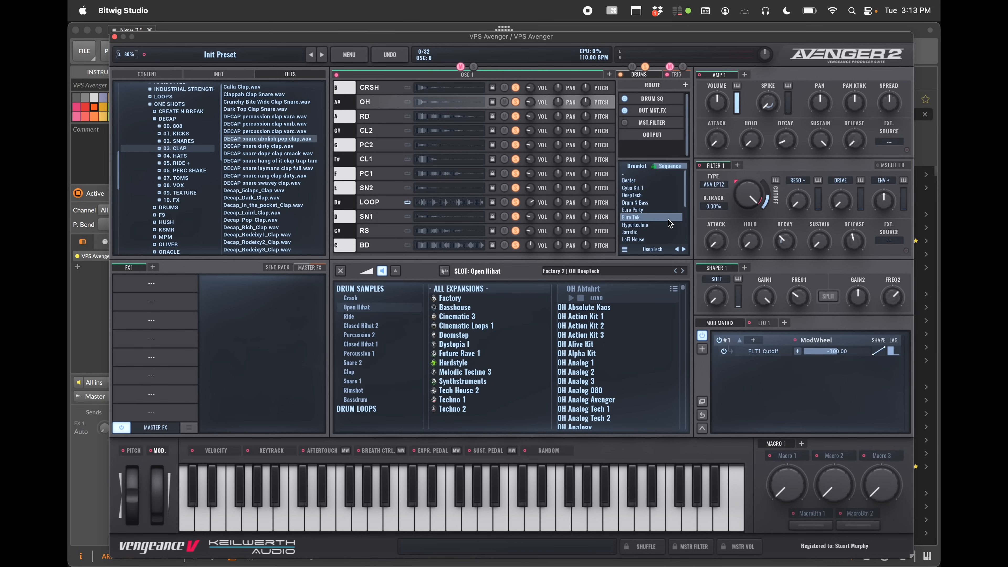
# Load the Modular & Technoid 30 loop into the LOOP drum slot
pyautogui.click(384, 202)
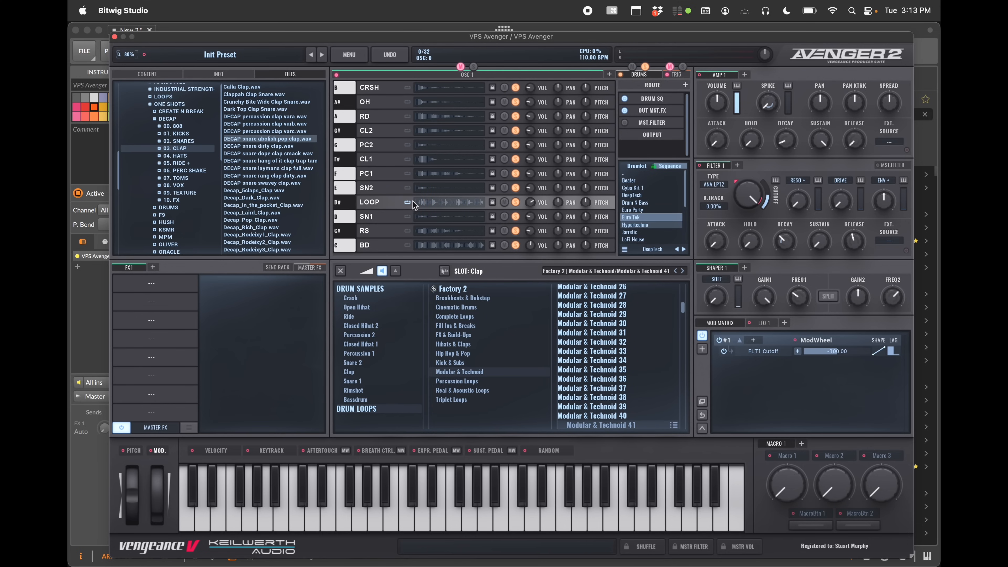
pyautogui.moveTo(425, 201)
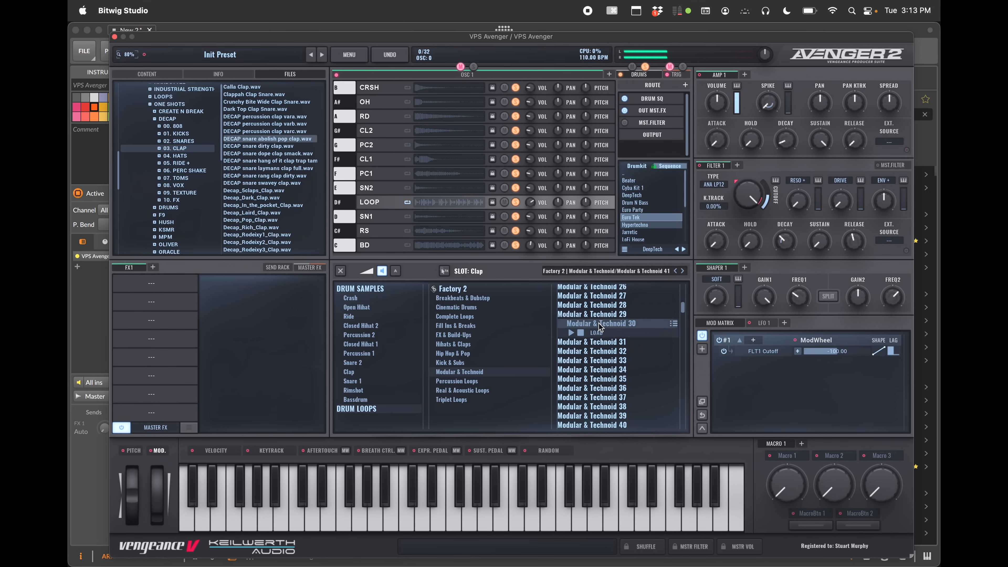
pyautogui.click(602, 331)
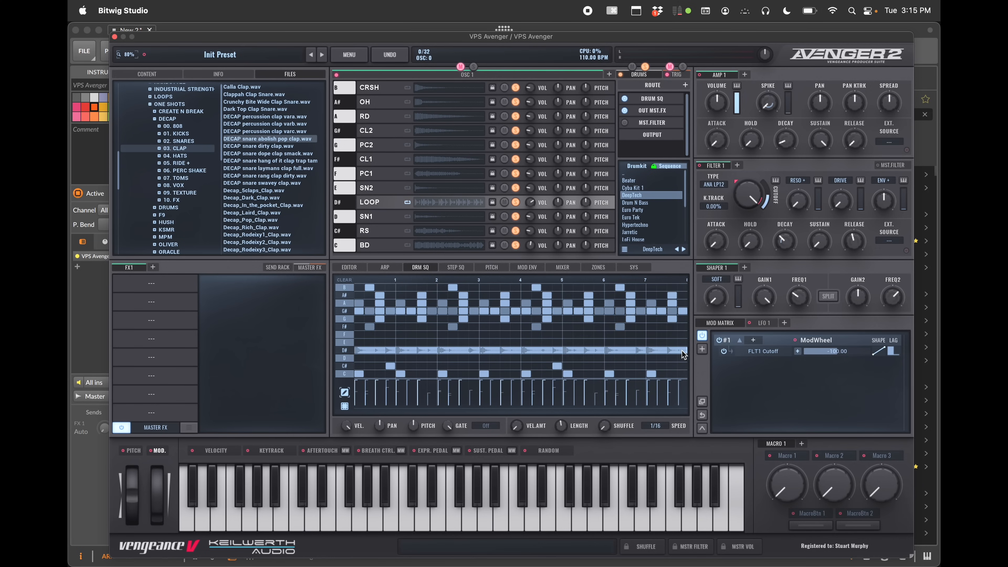
# Shorten the loop row's note in the drum sequencer and stretch it back to the pattern end
pyautogui.click(664, 351)
pyautogui.moveTo(664, 351); pyautogui.dragTo(617, 353)
pyautogui.click(610, 350)
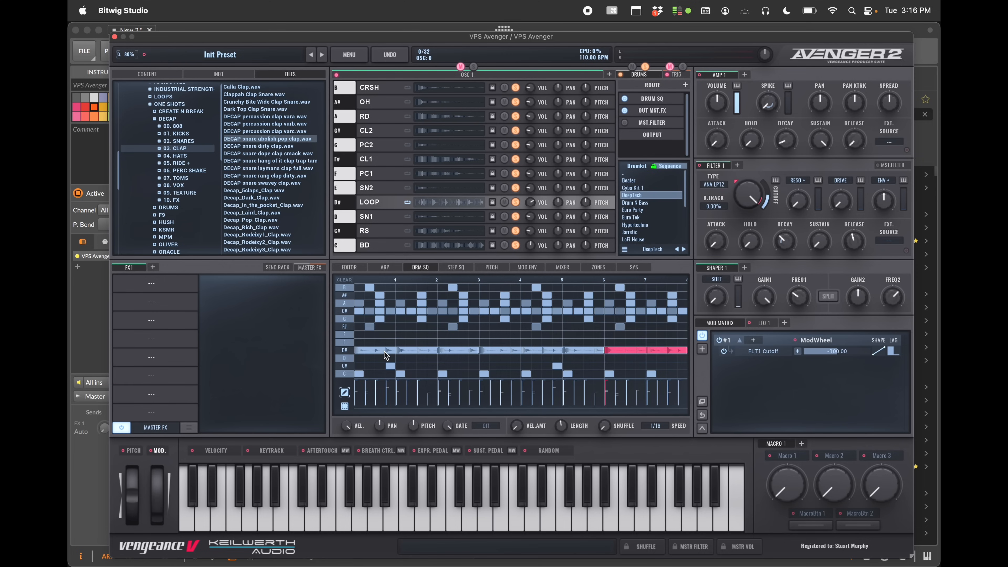
pyautogui.rightClick(618, 351)
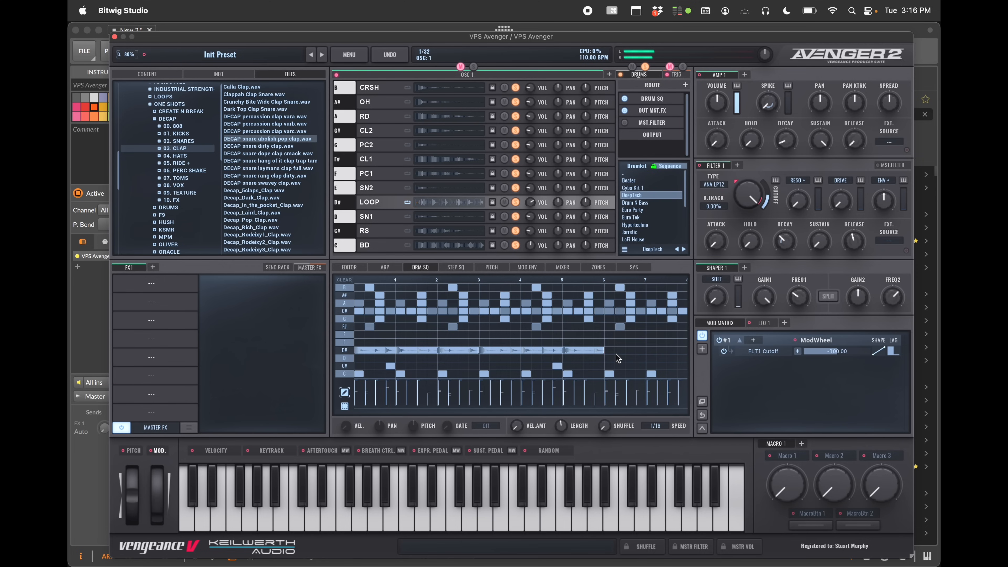
pyautogui.moveTo(604, 351); pyautogui.dragTo(683, 350)
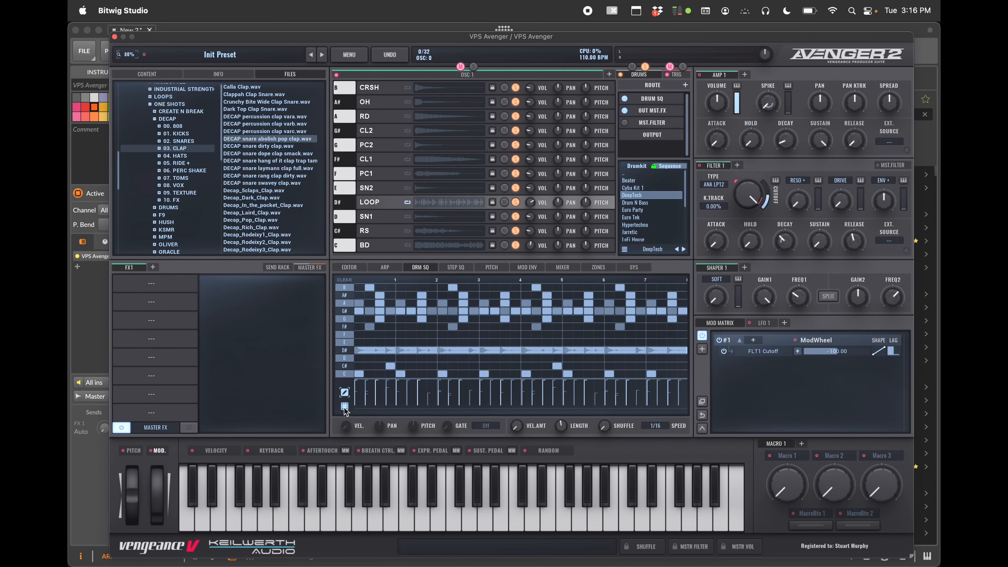
# Clear the drum sequencer pattern while keeping only the kick notes
pyautogui.moveTo(368, 337); pyautogui.dragTo(518, 309)
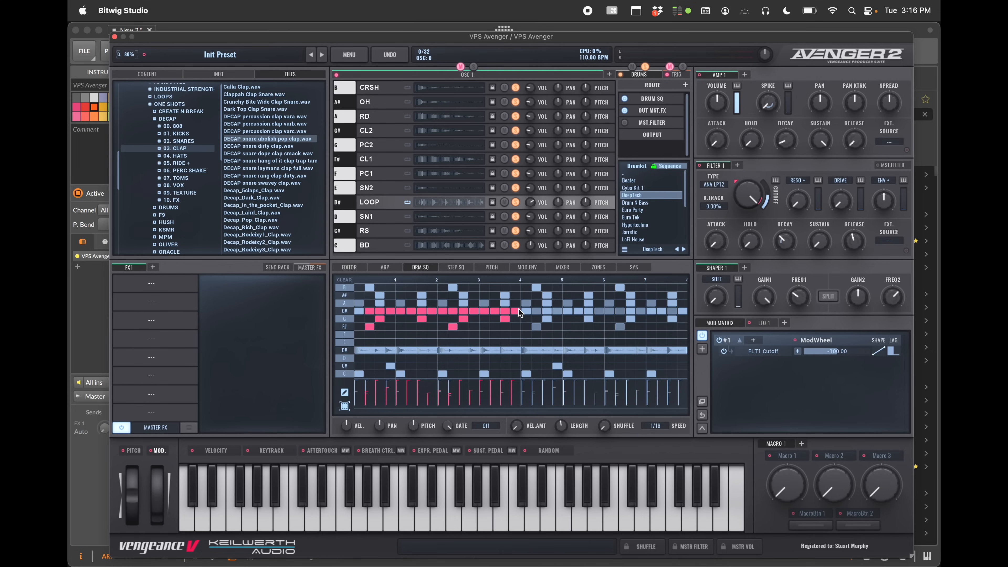
pyautogui.moveTo(484, 332); pyautogui.dragTo(363, 328)
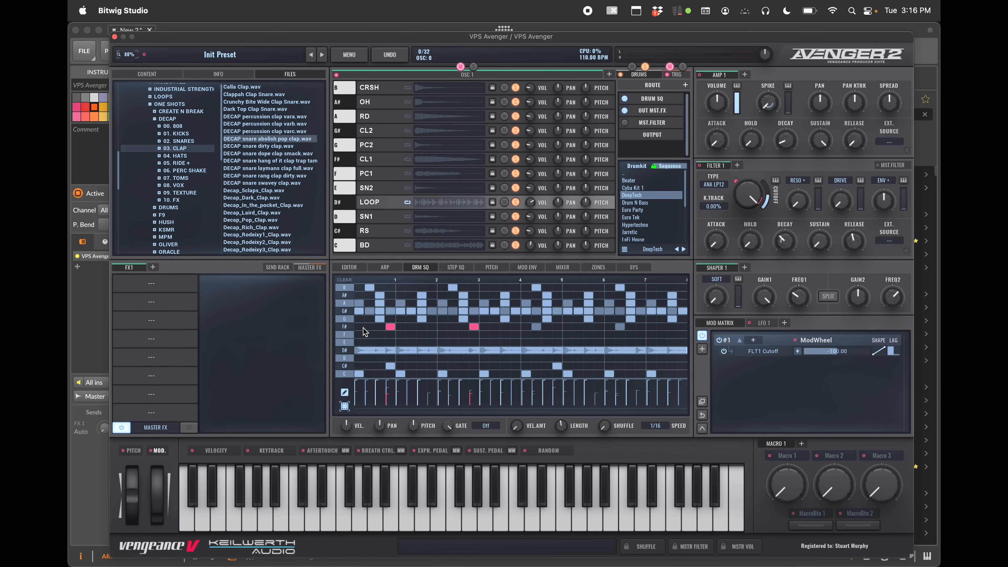
pyautogui.press('Down')
pyautogui.press('Down')
pyautogui.press('Up')
pyautogui.press('Up')
pyautogui.rightClick(367, 327)
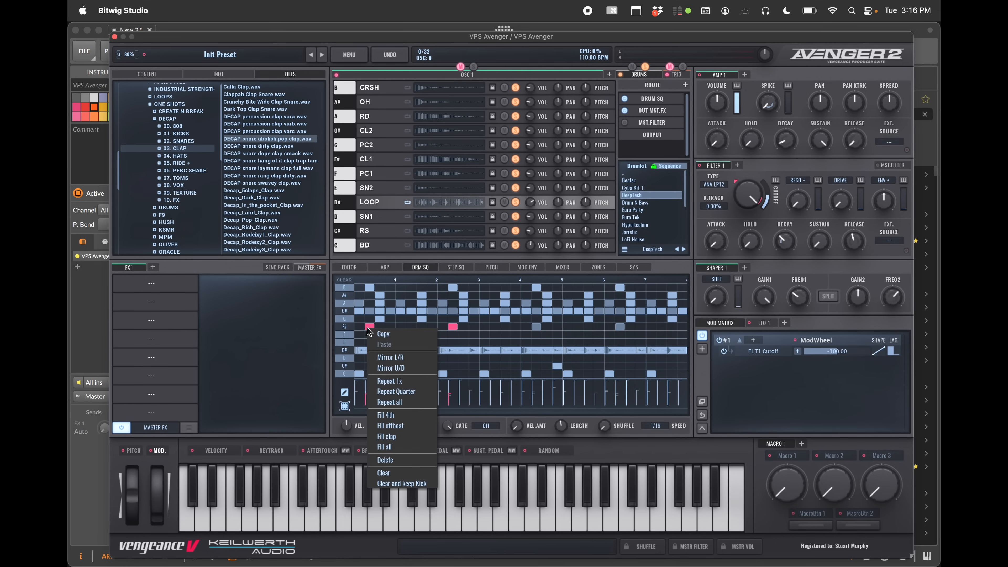
pyautogui.click(412, 483)
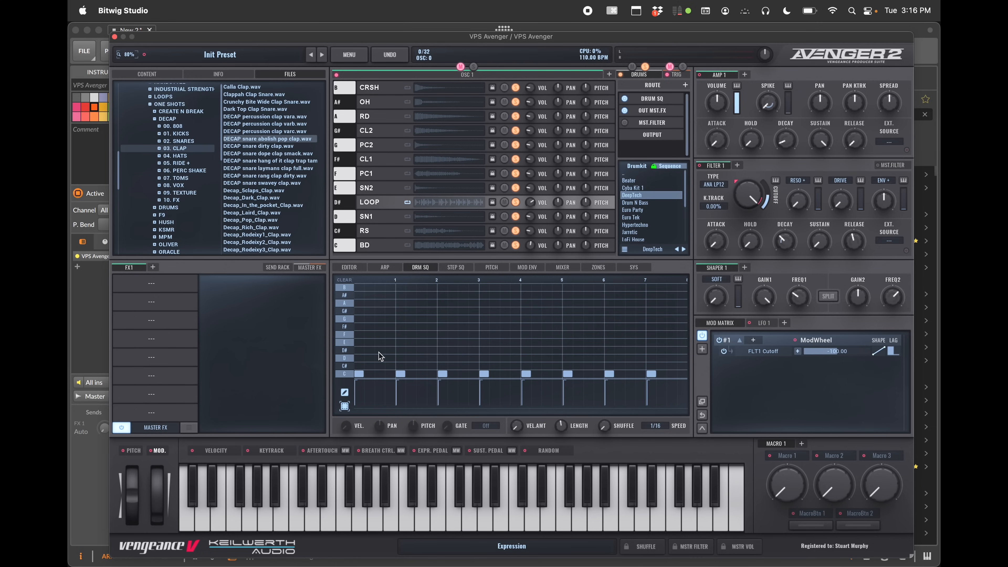
# Fill the SN1 row with a clap pattern and play the beat
pyautogui.click(346, 359)
pyautogui.click(347, 358)
pyautogui.click(347, 359)
pyautogui.click(347, 359)
pyautogui.rightClick(362, 361)
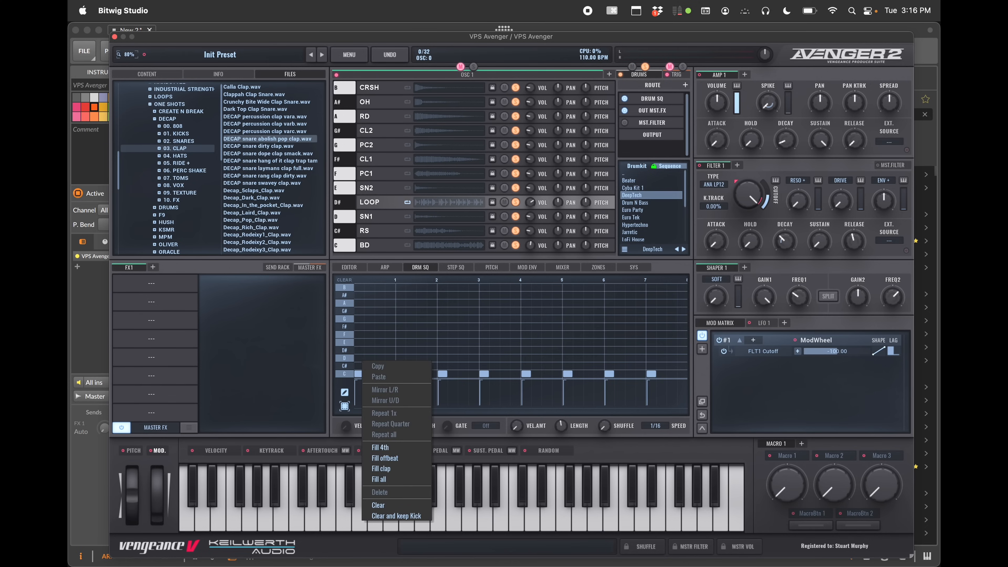
pyautogui.click(397, 470)
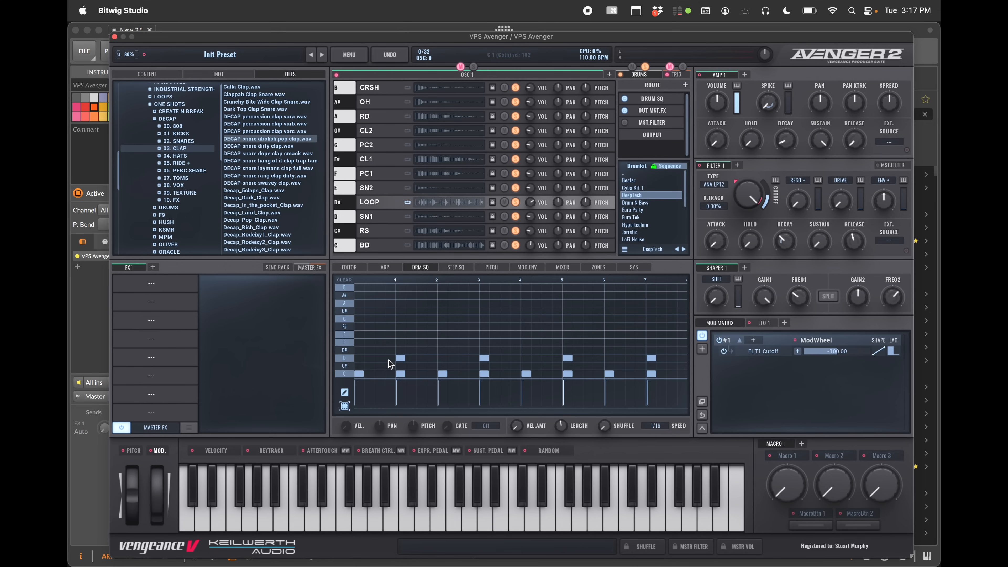
pyautogui.press('space')
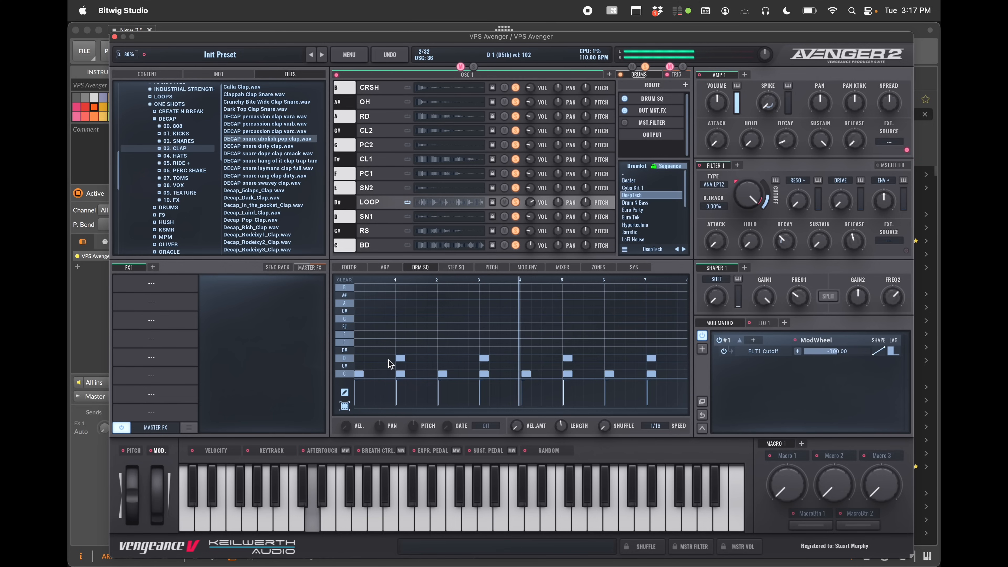
# Stop playback, select the OH row and fill it with notes on every step
pyautogui.press('space')
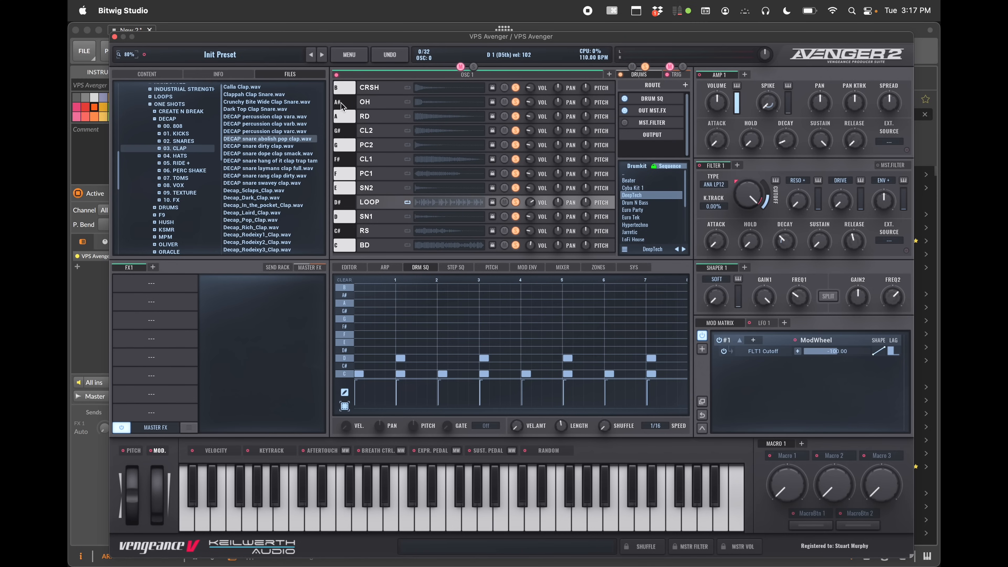
pyautogui.click(341, 105)
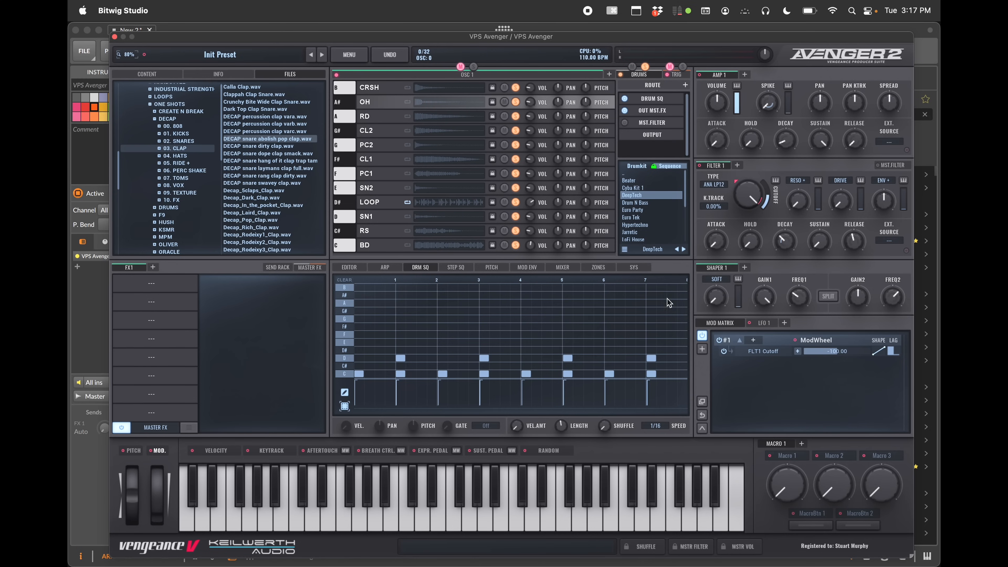
pyautogui.rightClick(359, 299)
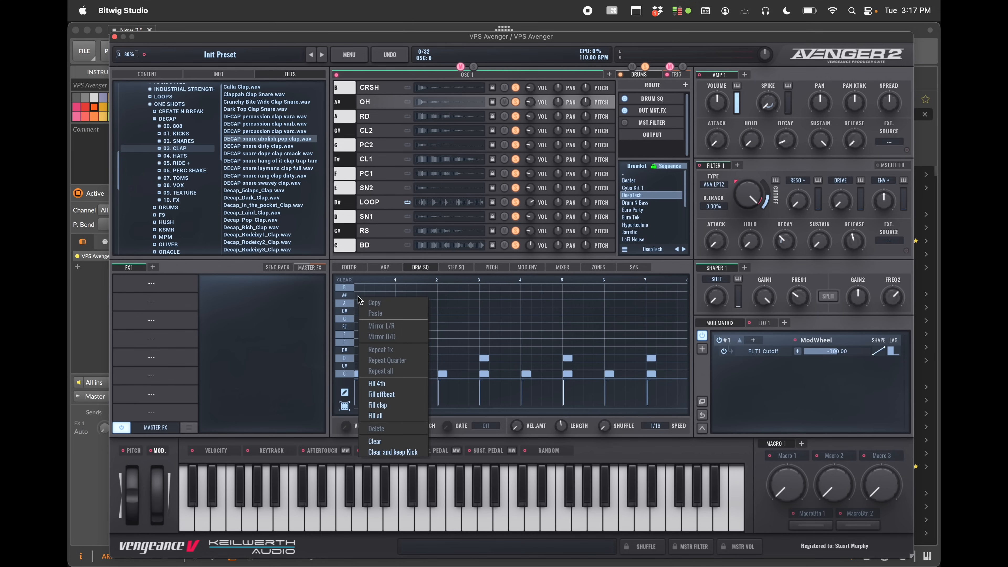
pyautogui.click(382, 416)
pyautogui.press('a')
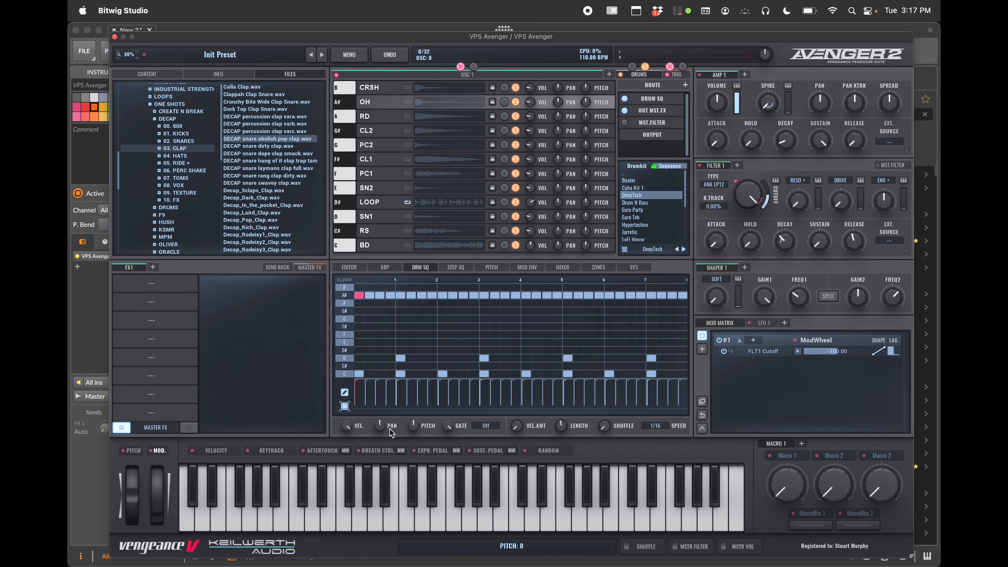
# Select individual OH notes in the first beat and lower their velocities
pyautogui.moveTo(347, 430); pyautogui.dragTo(351, 477)
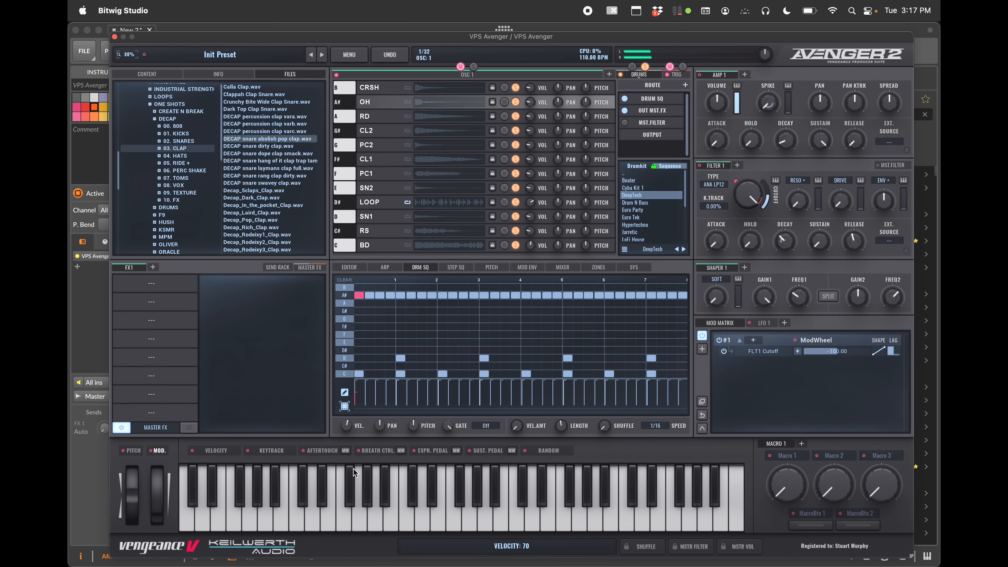
pyautogui.click(380, 295)
pyautogui.moveTo(347, 426); pyautogui.dragTo(348, 432)
pyautogui.click(400, 295)
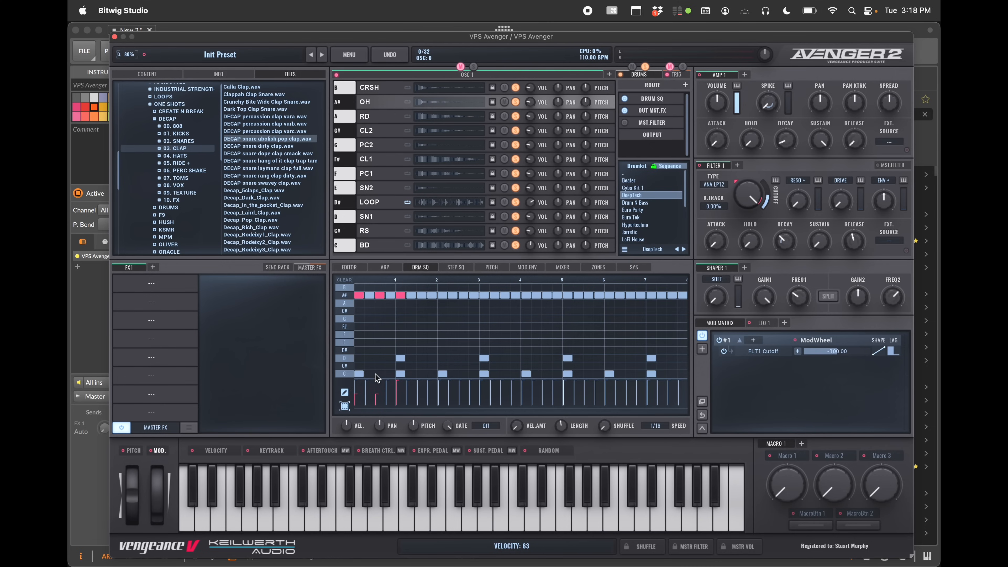
pyautogui.click(422, 295)
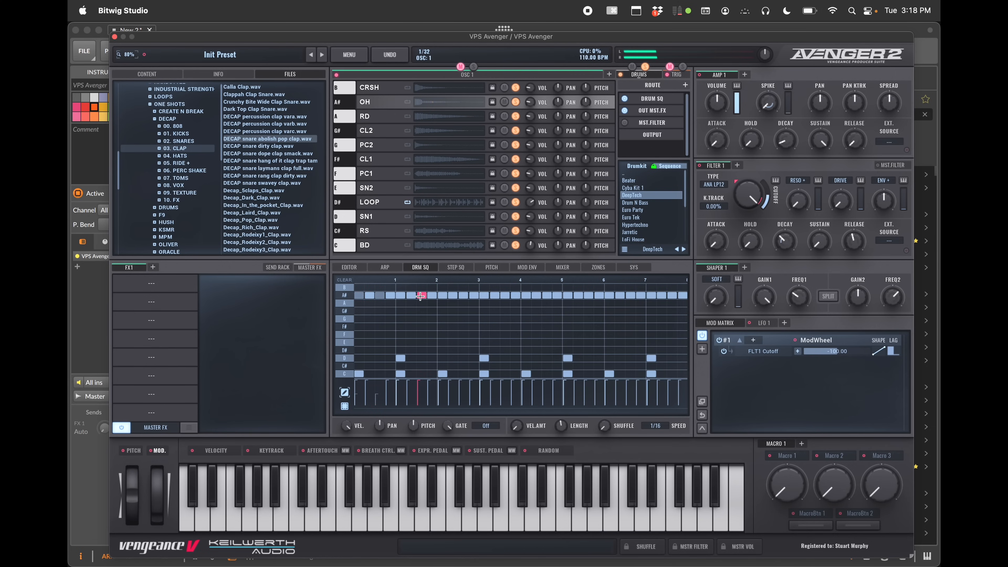
pyautogui.moveTo(346, 426); pyautogui.dragTo(350, 477)
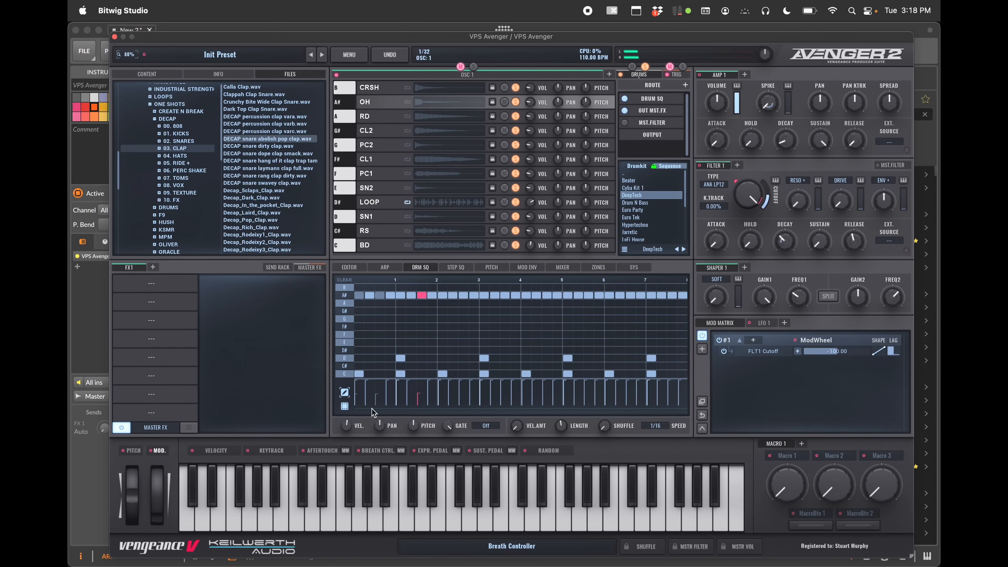
pyautogui.click(442, 295)
pyautogui.moveTo(346, 426); pyautogui.dragTo(353, 461)
pyautogui.click(424, 296)
pyautogui.click(401, 295)
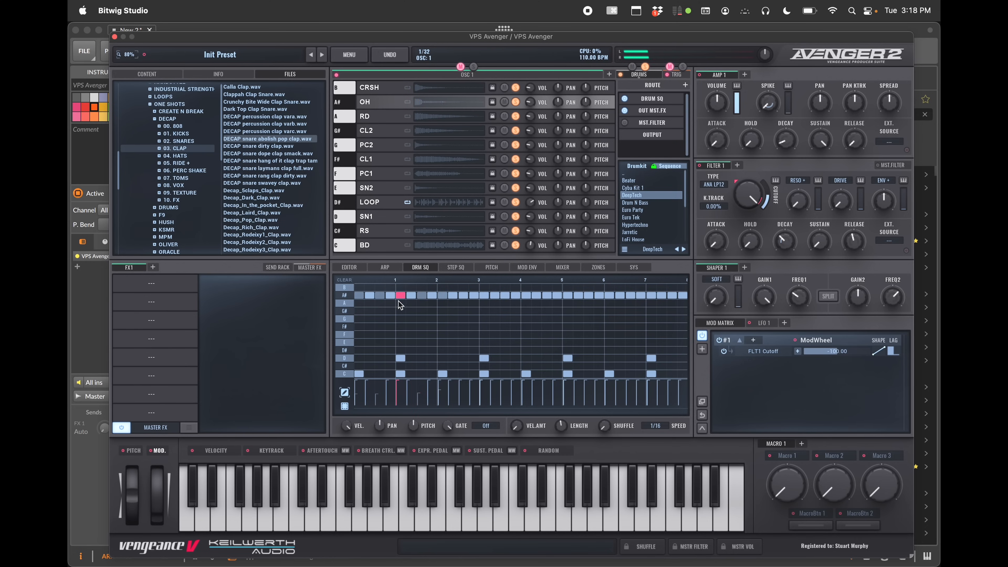
# Select an early OH note and pan it to the right
pyautogui.click(388, 297)
pyautogui.click(382, 297)
pyautogui.click(368, 298)
pyautogui.moveTo(384, 430)
pyautogui.mouseDown()
pyautogui.moveTo(385, 452)
pyautogui.moveTo(379, 412)
pyautogui.mouseUp()
pyautogui.click(390, 296)
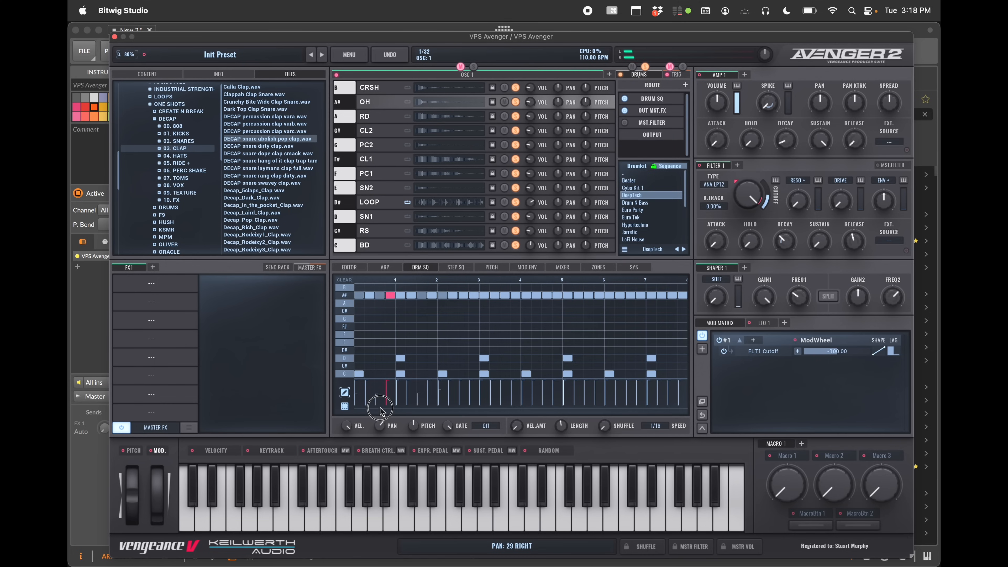
# Play the beat briefly, then set the selected hi-hat note's gate to the ROLL 3 "3 in" roll
pyautogui.press('space')
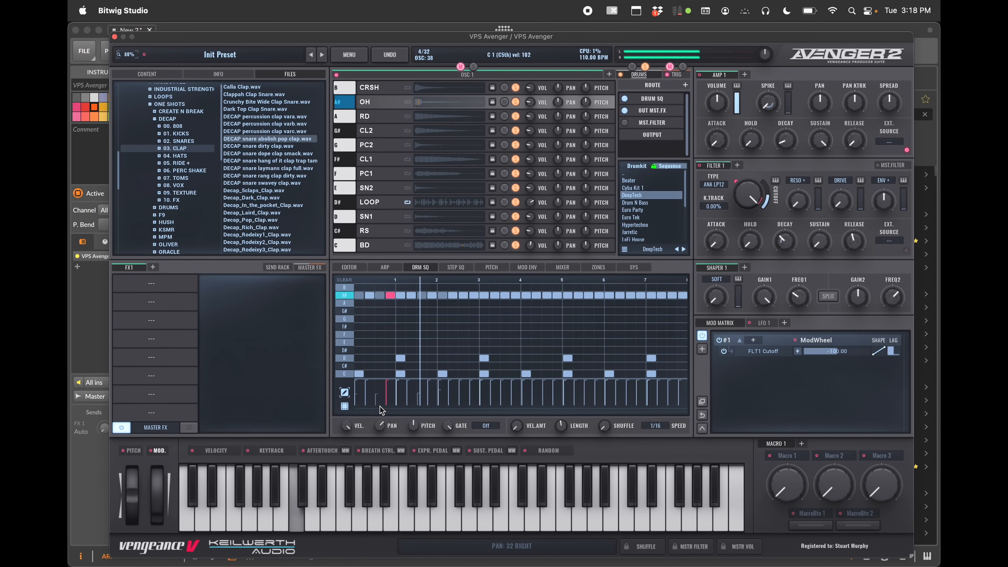
pyautogui.press('space')
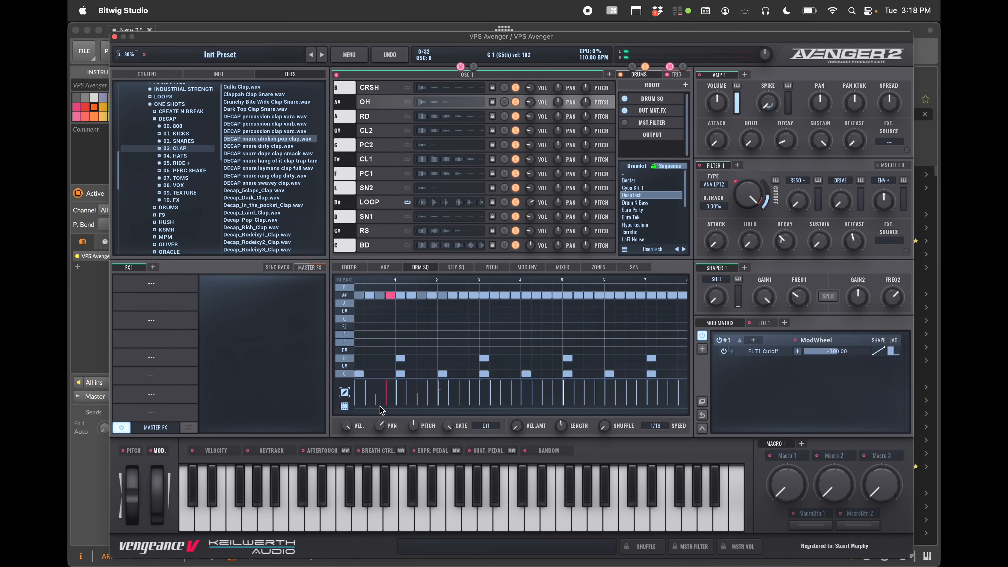
pyautogui.moveTo(357, 423)
pyautogui.moveTo(459, 431)
pyautogui.click(485, 426)
pyautogui.moveTo(500, 470)
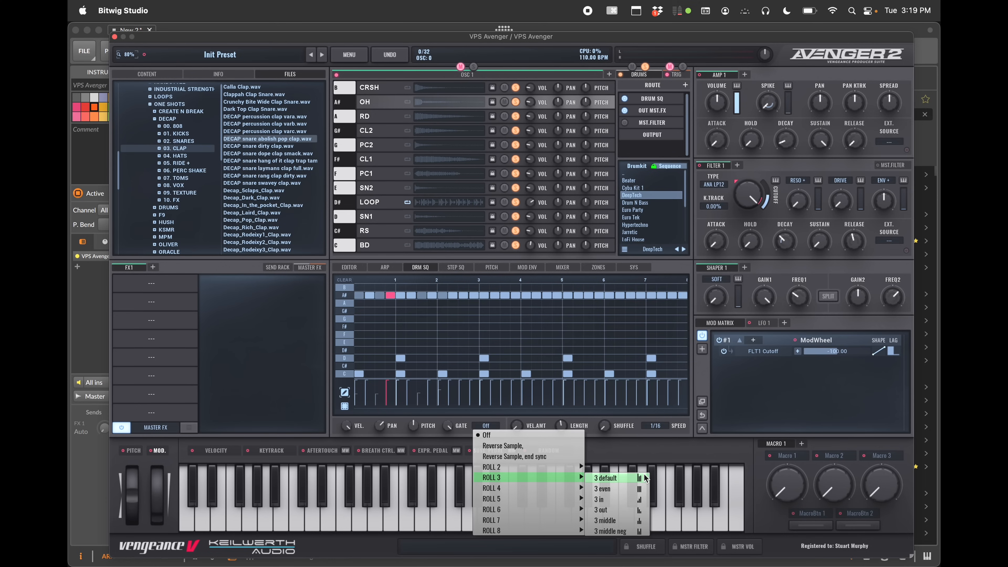
pyautogui.click(639, 500)
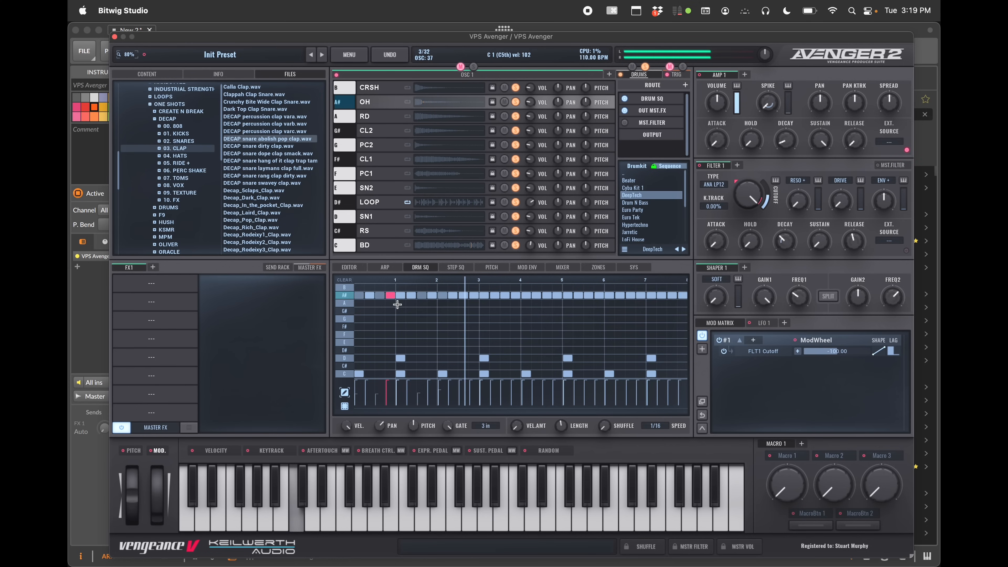
# Change the note's gate to the ROLL 6 "6 human" roll
pyautogui.click(476, 421)
pyautogui.moveTo(536, 512)
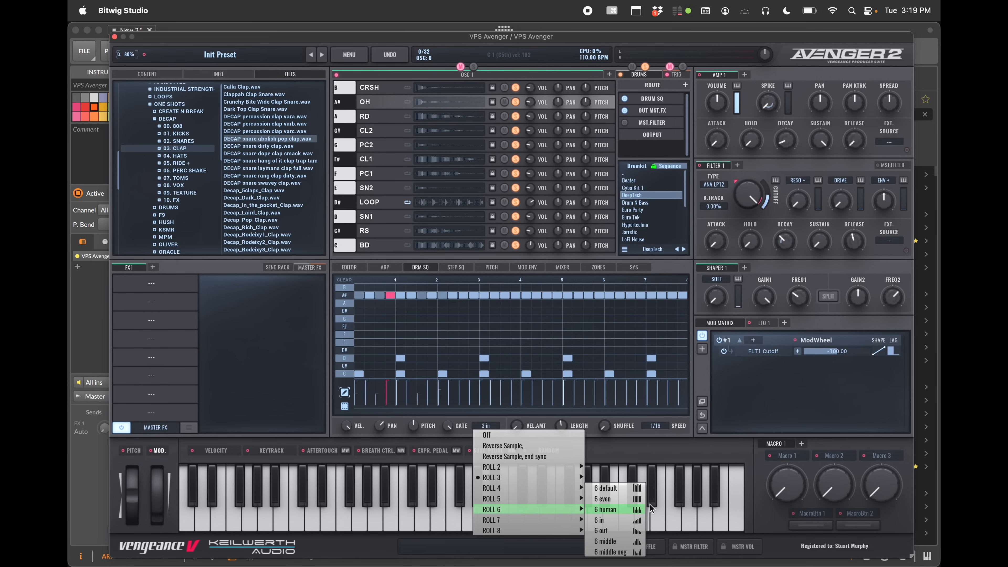
pyautogui.click(642, 509)
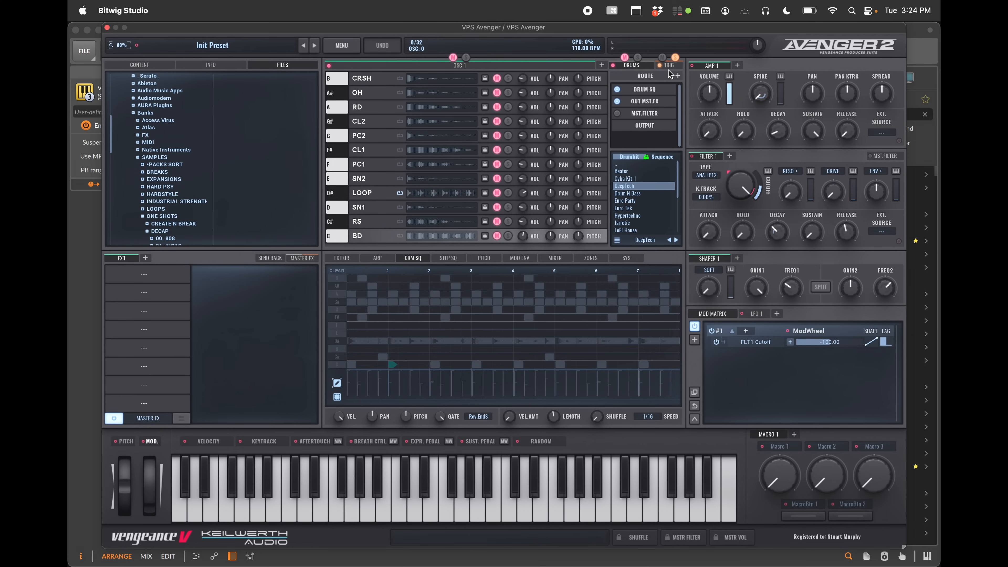
# Open the trigger section and load Attack Click 8 from Factory Attack Clicks into the first trigger slot
pyautogui.click(668, 65)
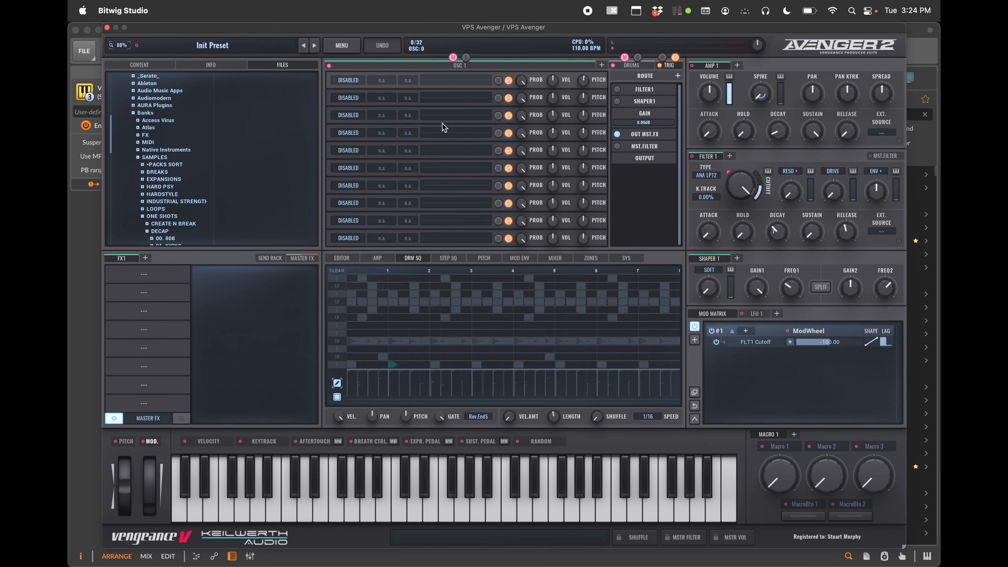
pyautogui.click(342, 80)
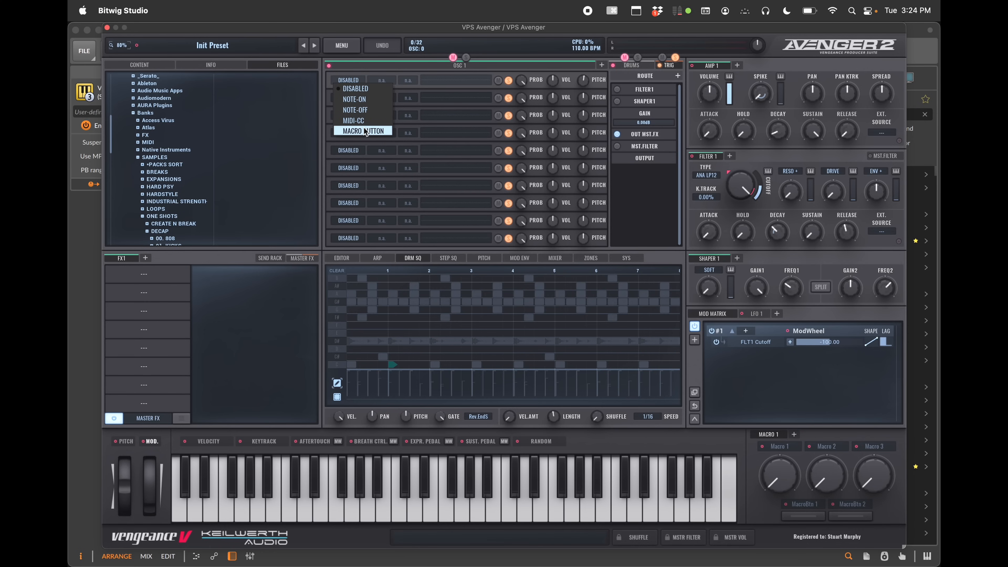
pyautogui.click(522, 81)
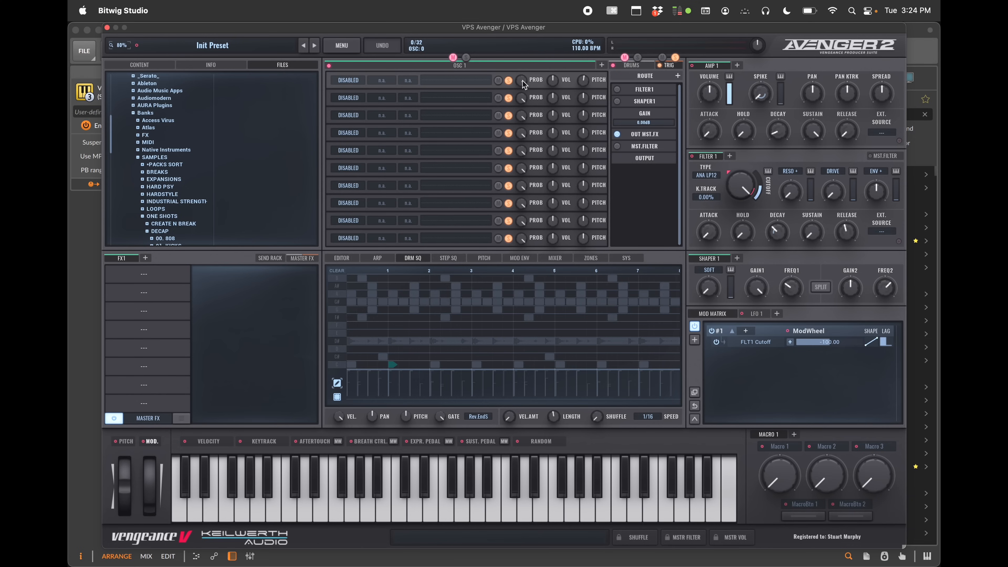
pyautogui.doubleClick(521, 80)
pyautogui.moveTo(466, 92)
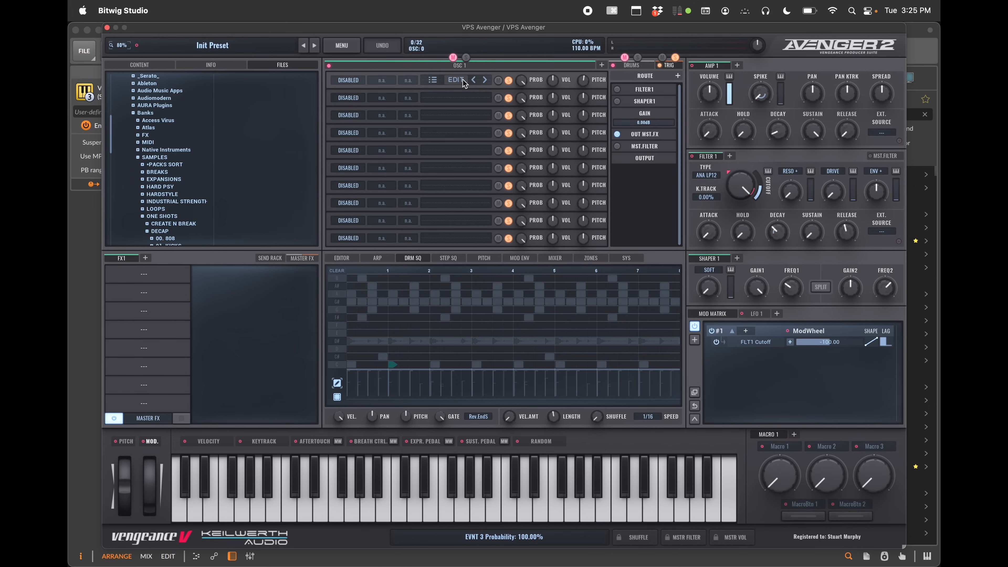
pyautogui.click(432, 80)
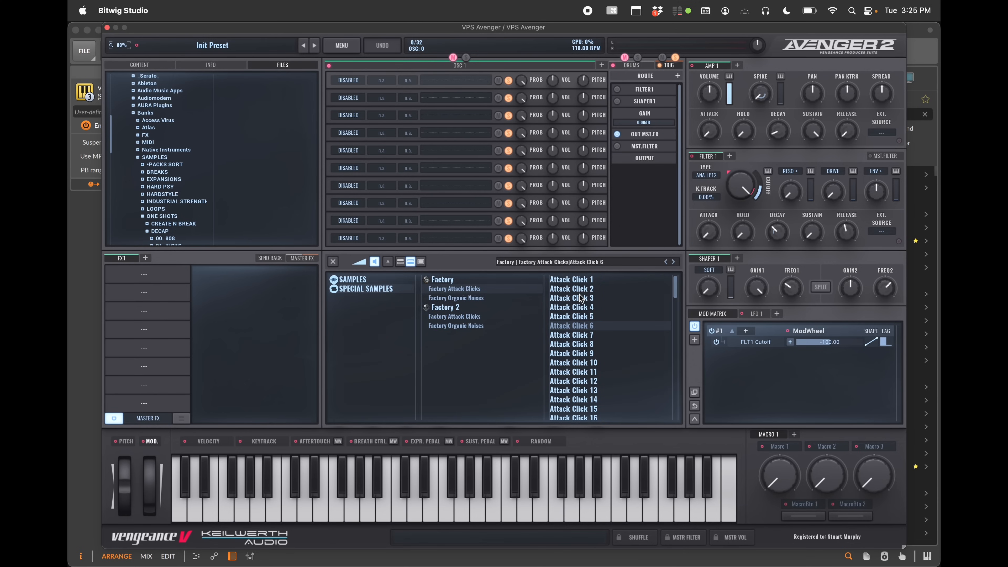
pyautogui.click(579, 344)
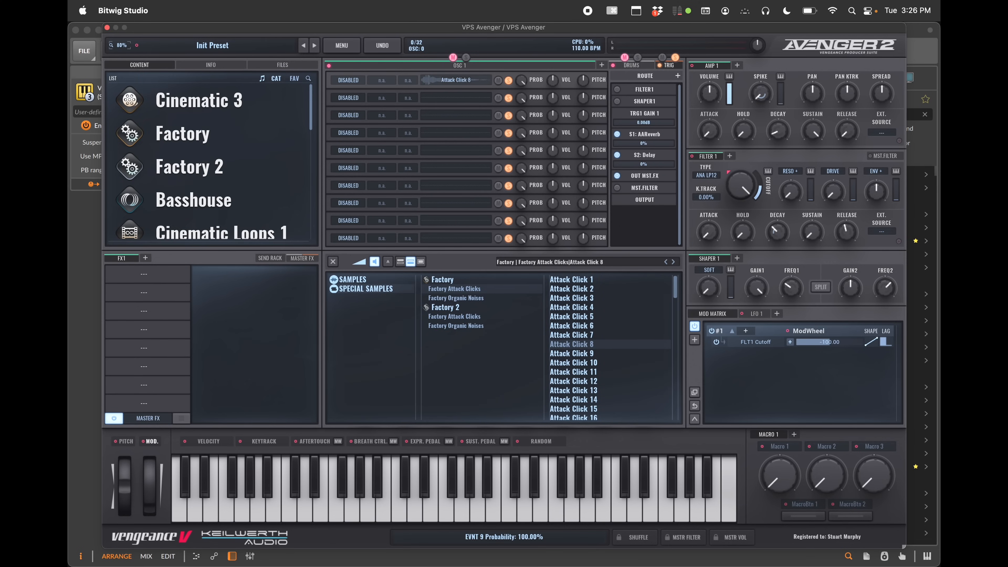
# Set the first trigger slot's mode to NOTE-ON
pyautogui.rightClick(354, 82)
pyautogui.click(344, 77)
pyautogui.click(344, 78)
pyautogui.click(353, 100)
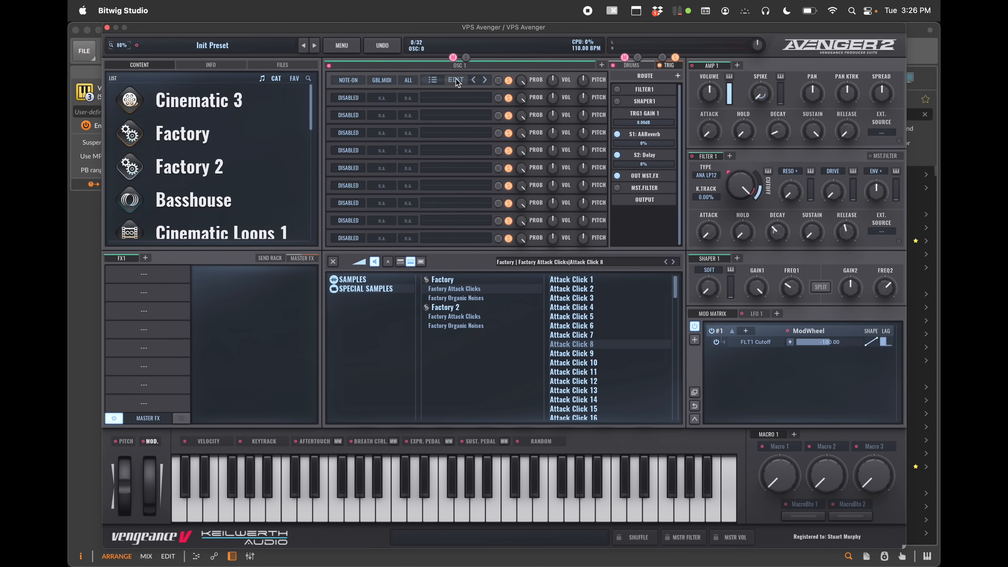
# Open the trigger sample's editor, adjust its volume envelope and turn down the Keytrack knob on the pitch envelope
pyautogui.click(457, 81)
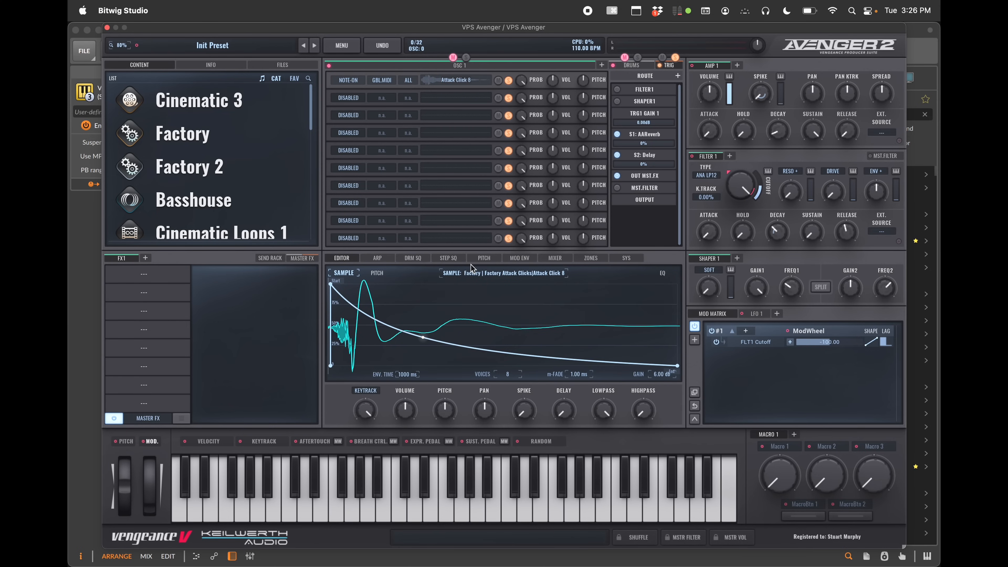
pyautogui.moveTo(336, 287)
pyautogui.mouseDown()
pyautogui.moveTo(429, 283)
pyautogui.moveTo(329, 282)
pyautogui.mouseUp()
pyautogui.click(377, 273)
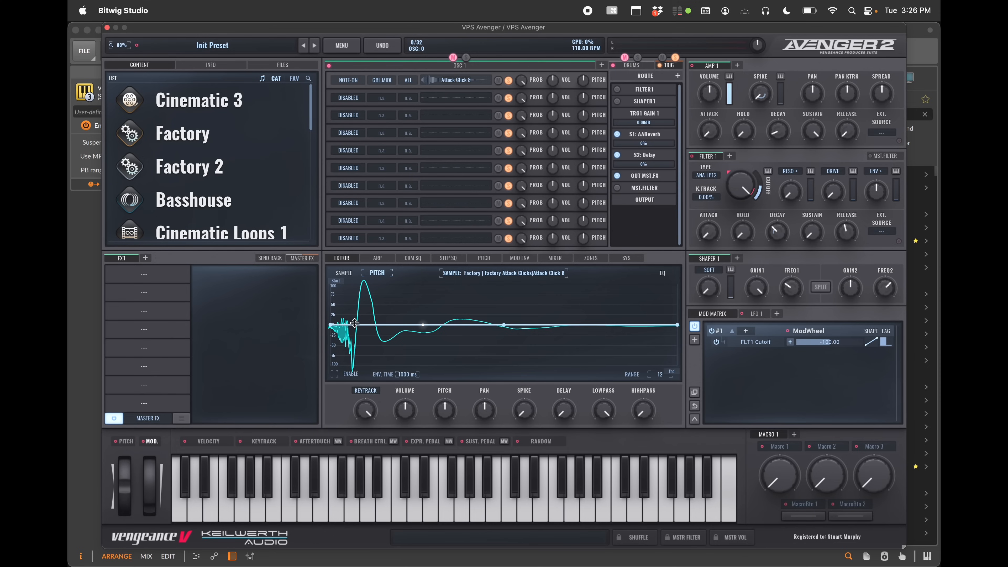
pyautogui.moveTo(362, 411); pyautogui.dragTo(368, 458)
# Switch between the oscillator, drums and trigger sections to compare their editors
pyautogui.click(456, 65)
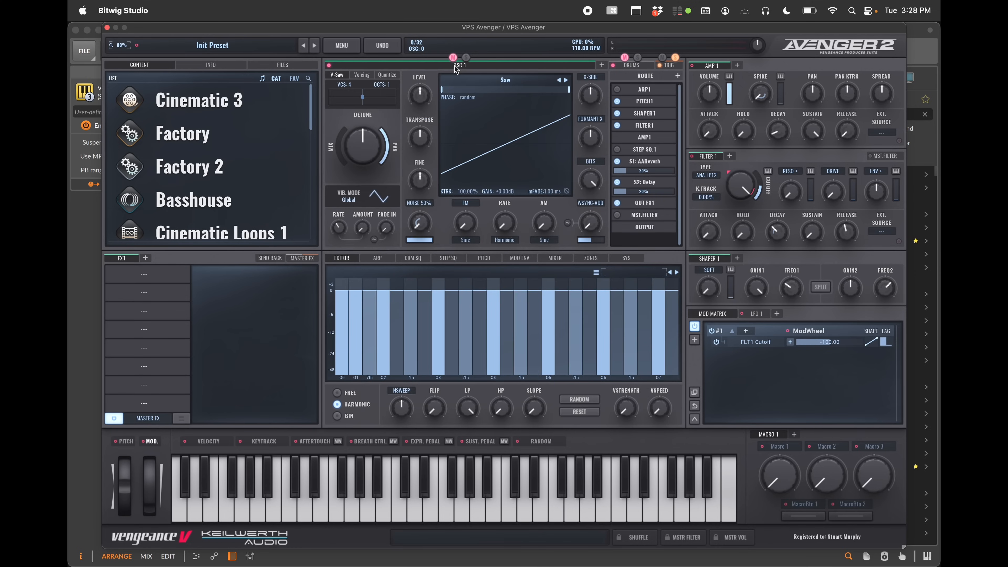
pyautogui.click(504, 81)
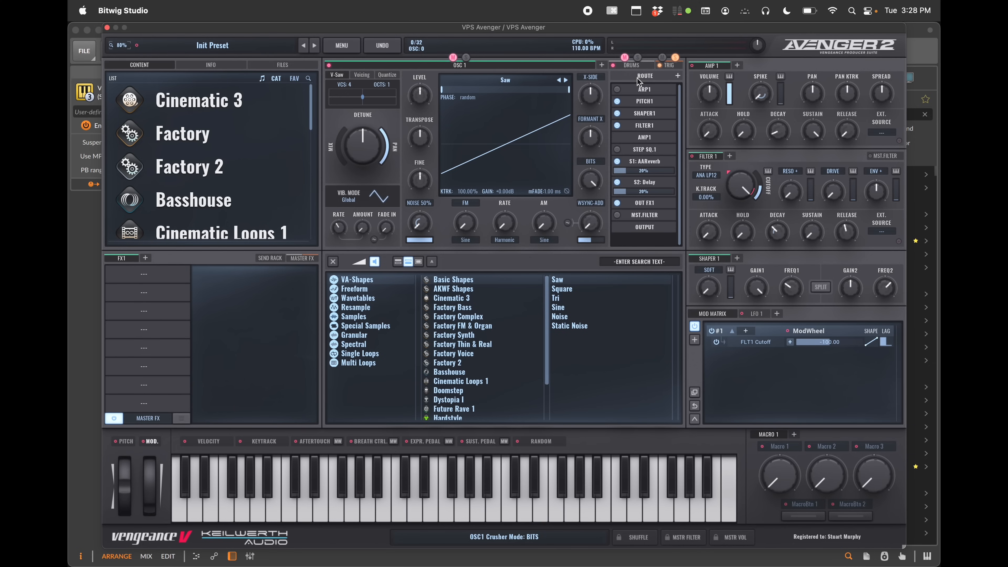
pyautogui.click(541, 66)
pyautogui.click(639, 67)
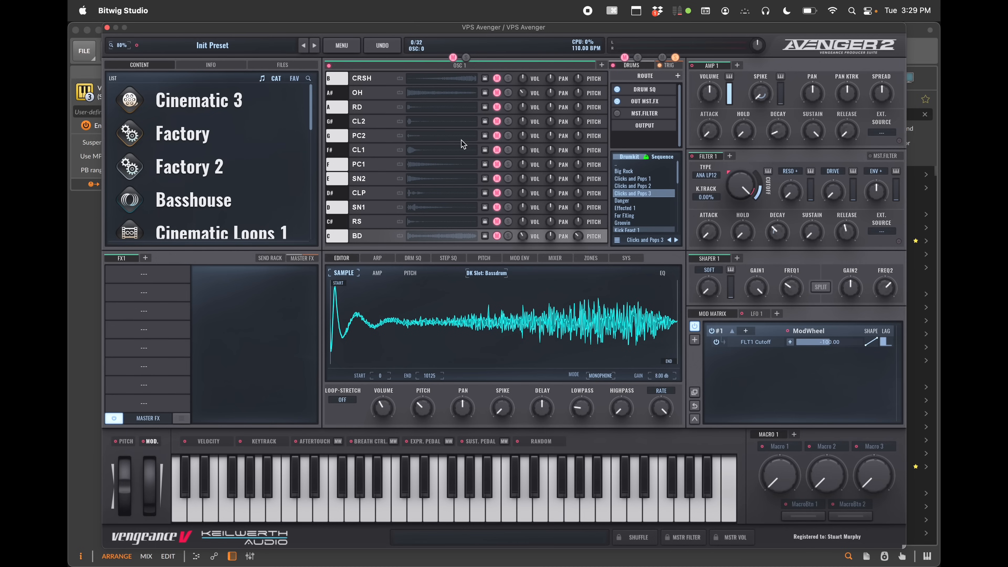
pyautogui.click(420, 258)
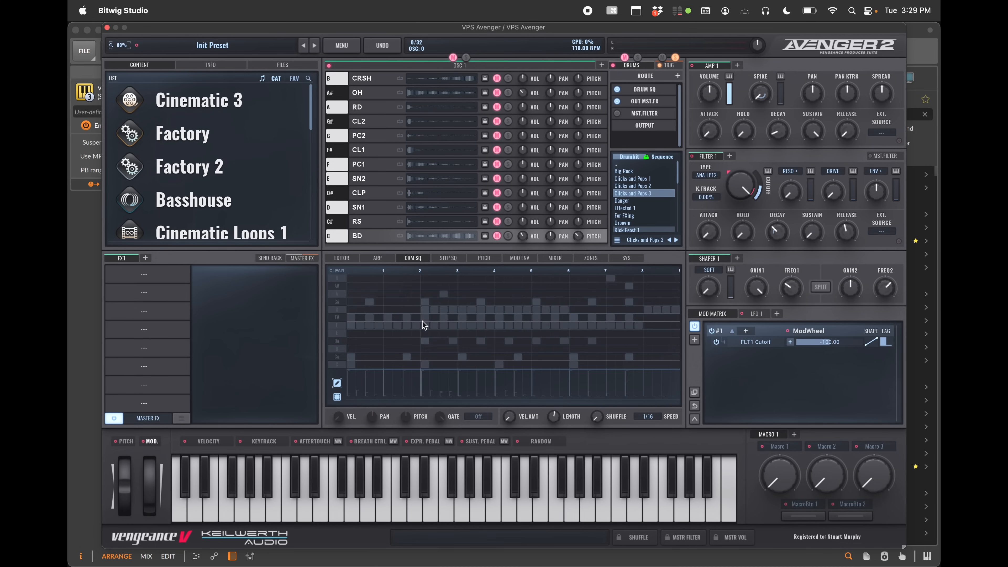
pyautogui.click(561, 338)
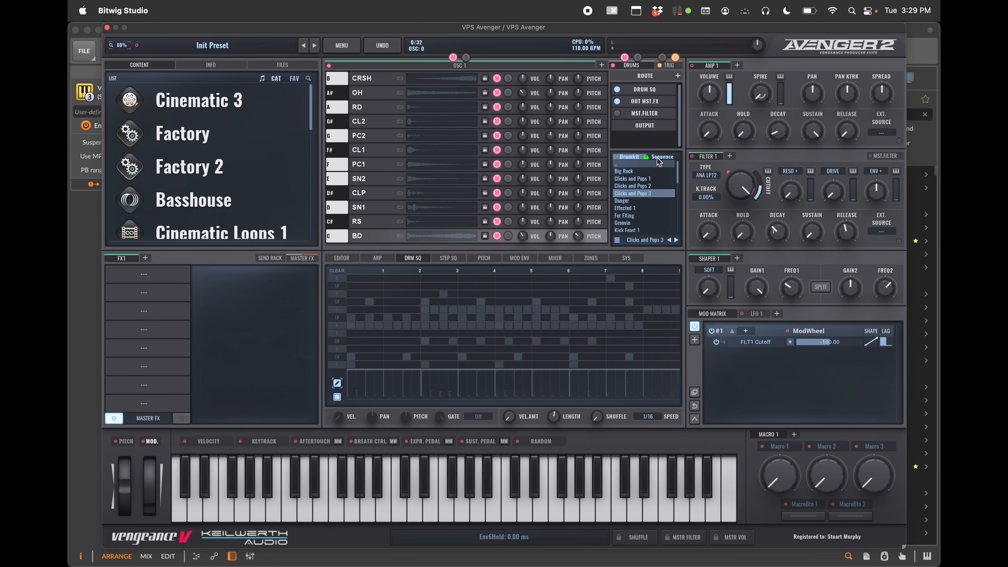
pyautogui.click(669, 65)
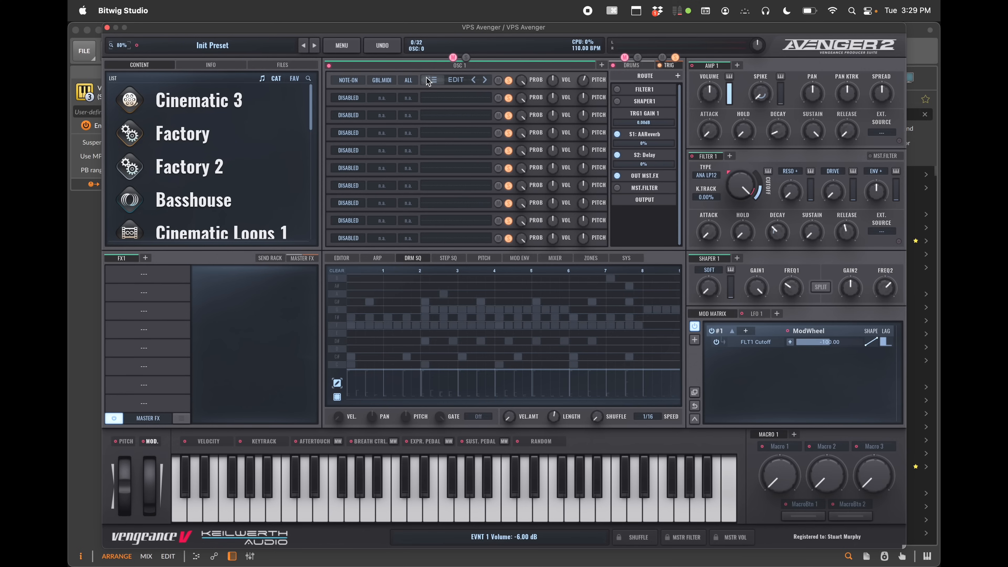
pyautogui.click(456, 80)
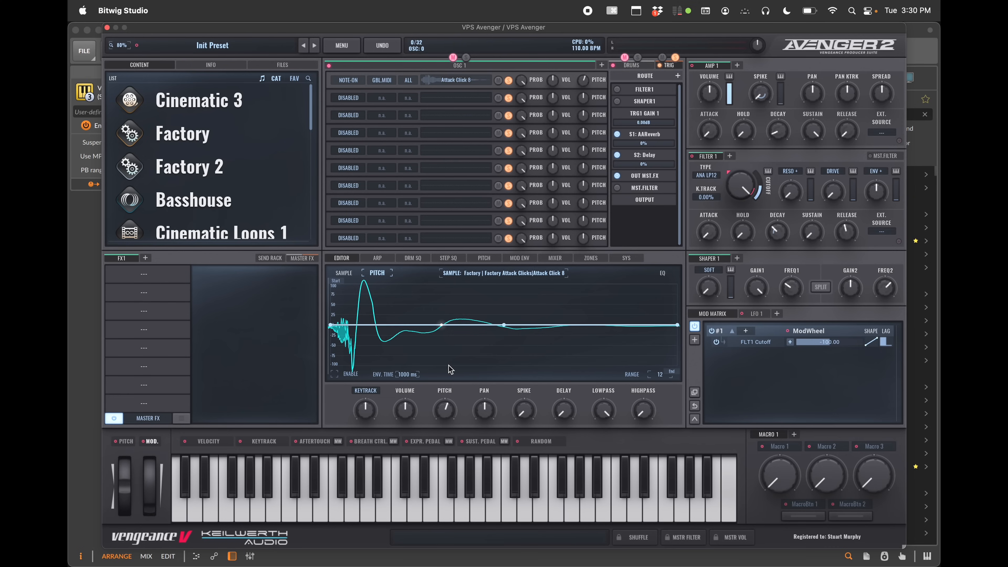
pyautogui.click(479, 66)
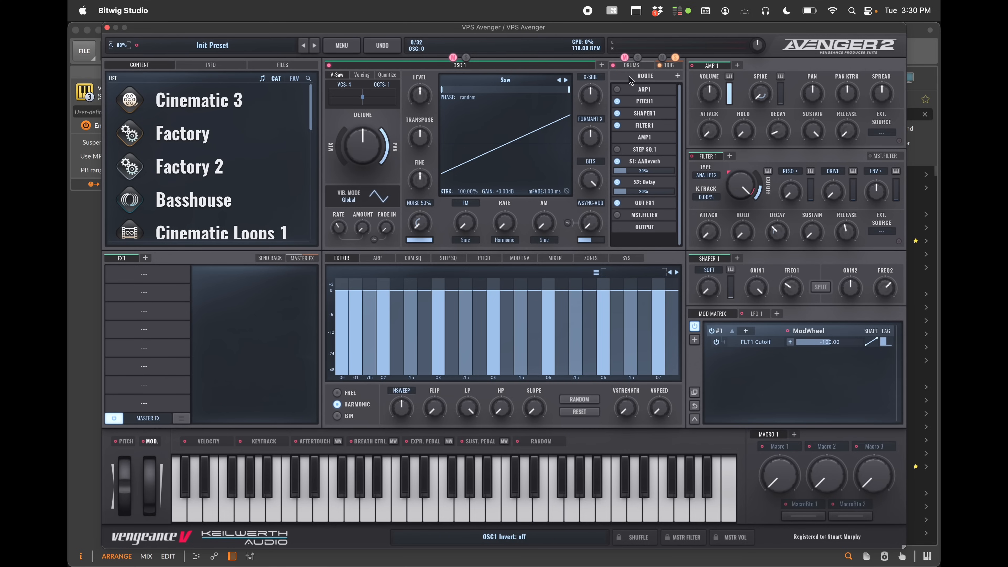
pyautogui.click(632, 65)
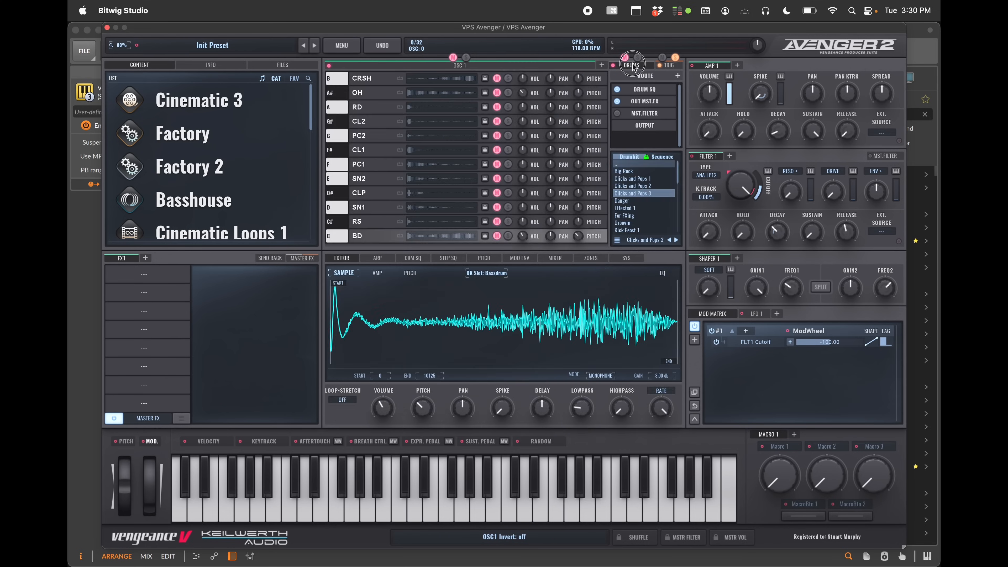
pyautogui.click(669, 66)
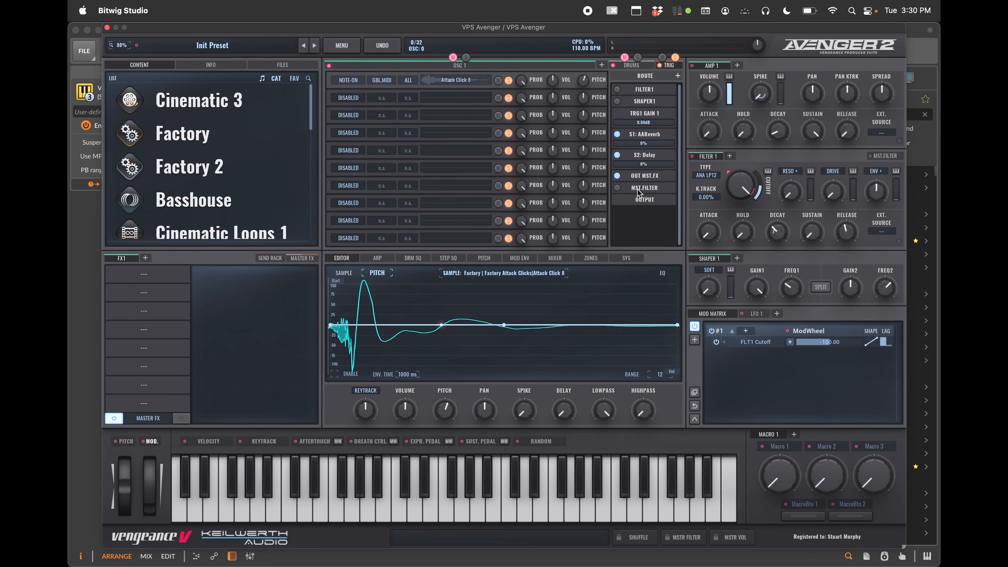
pyautogui.click(516, 64)
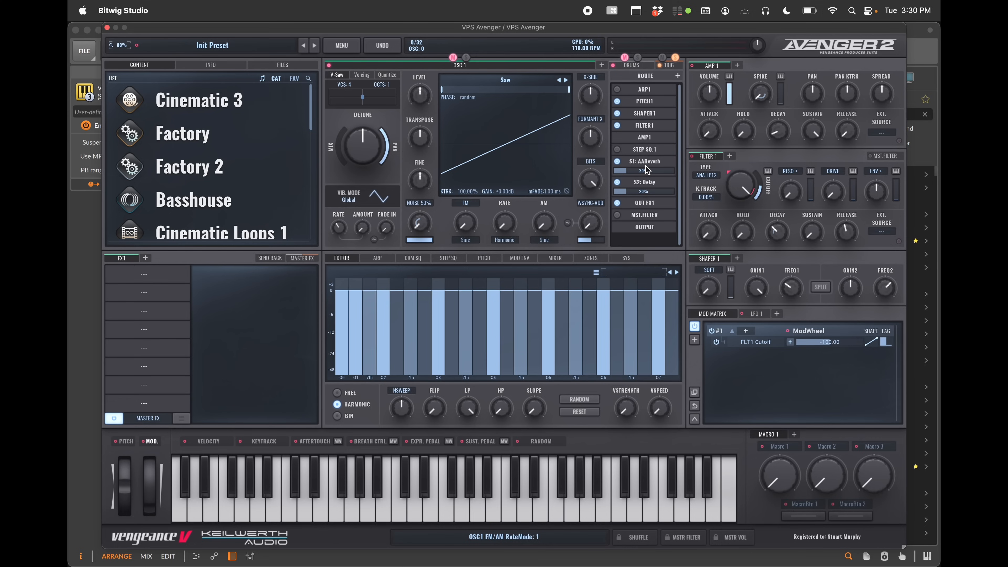
# Toggle the ARP1 module off and back on in the routing list
pyautogui.click(617, 90)
pyautogui.click(617, 90)
pyautogui.click(617, 89)
pyautogui.click(617, 89)
# Open the pitch editor, then go to Shaper 1, the step sequencer and the send rack from the routing list
pyautogui.click(488, 259)
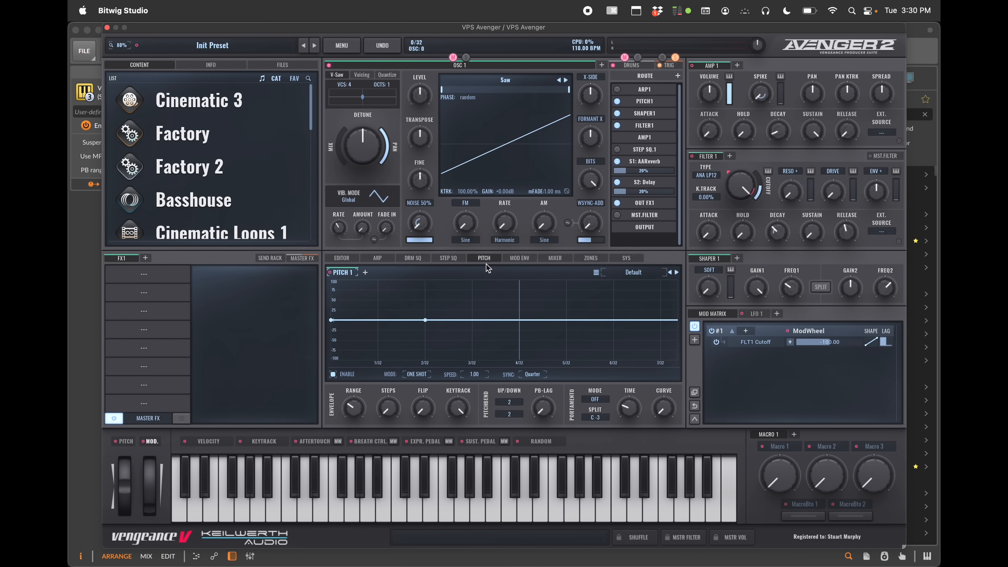
pyautogui.rightClick(642, 115)
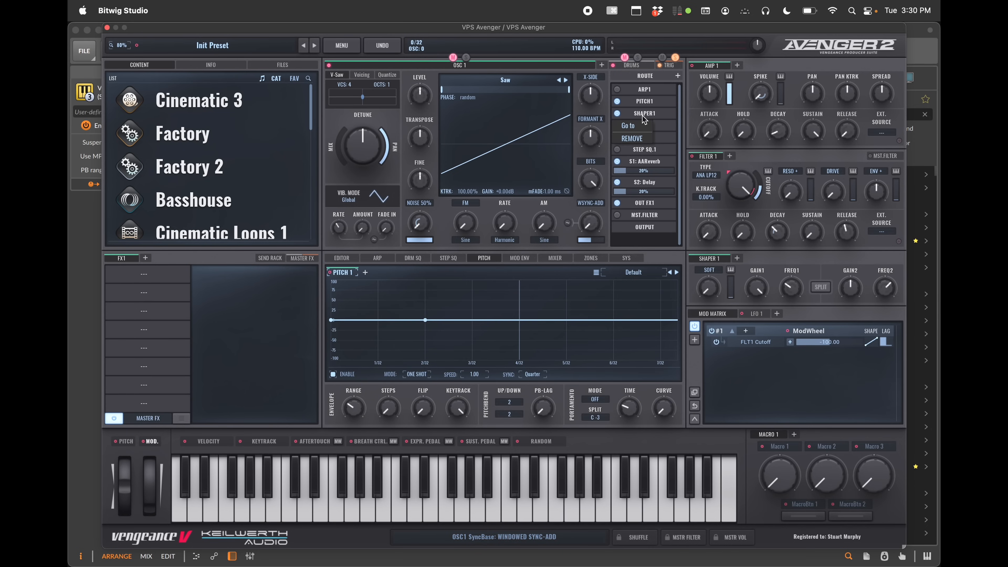
pyautogui.click(630, 126)
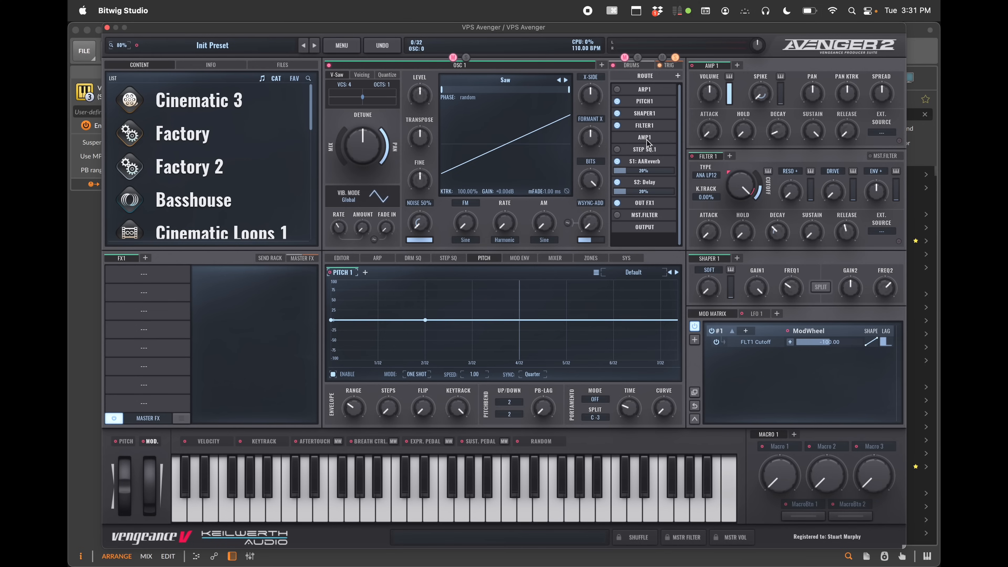
pyautogui.click(646, 149)
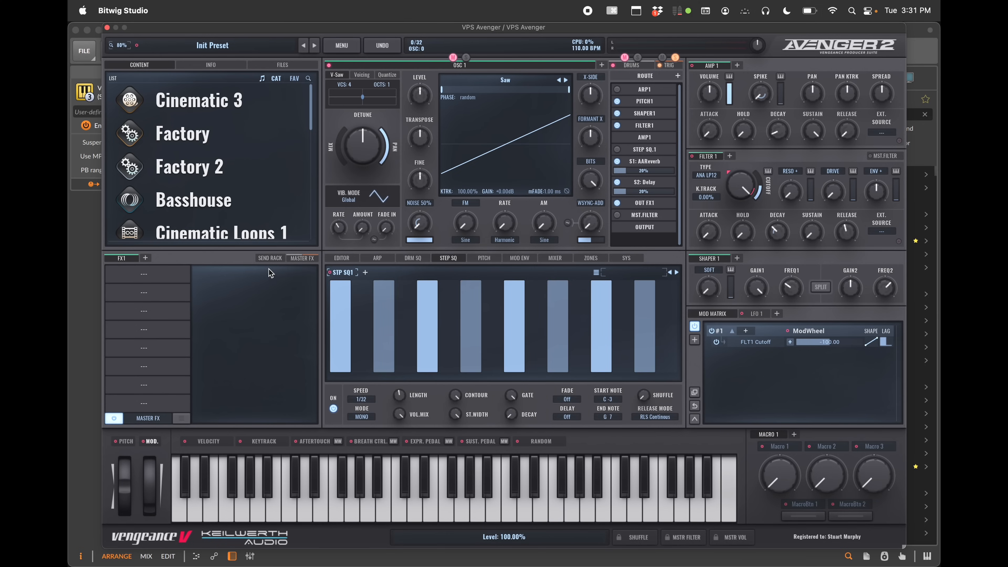
pyautogui.click(272, 259)
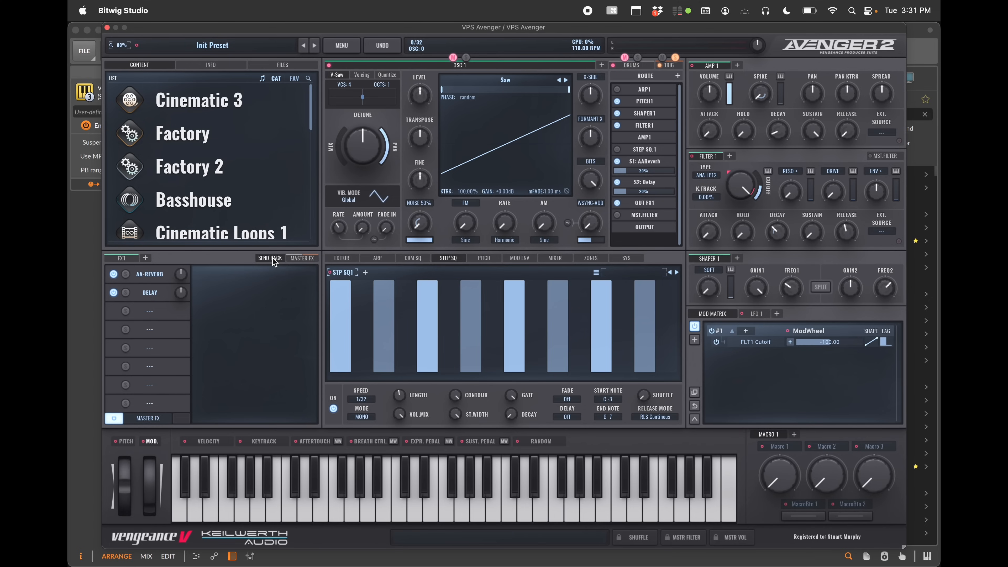
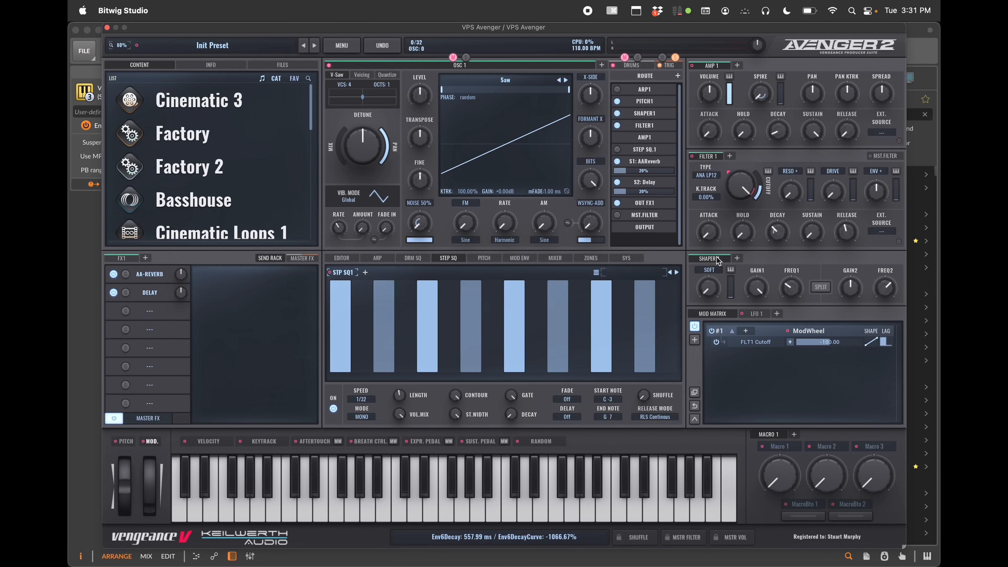
# Switch through the Arp, Step Sq, Pitch and Mod Env editors to compare them
pyautogui.click(367, 259)
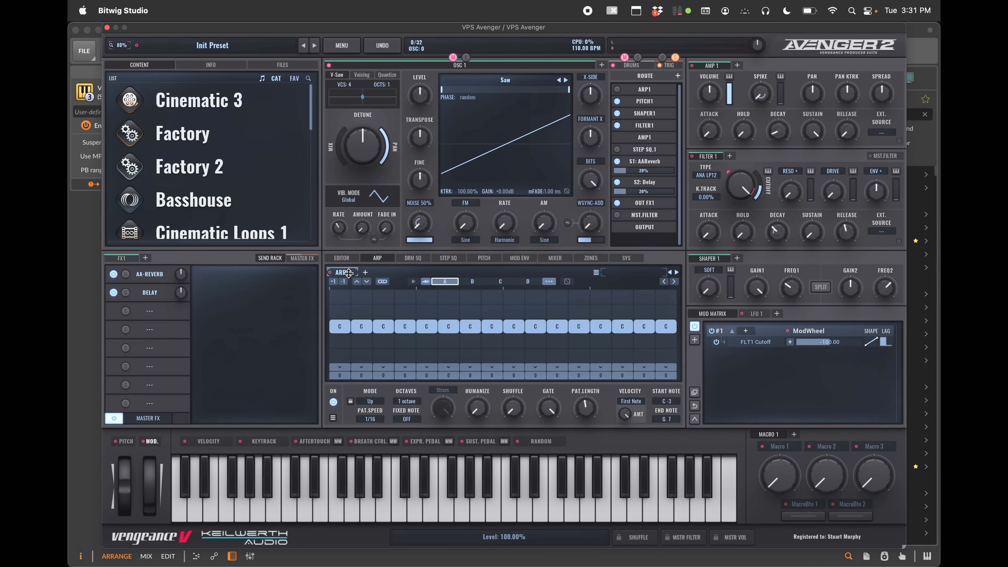
pyautogui.click(455, 258)
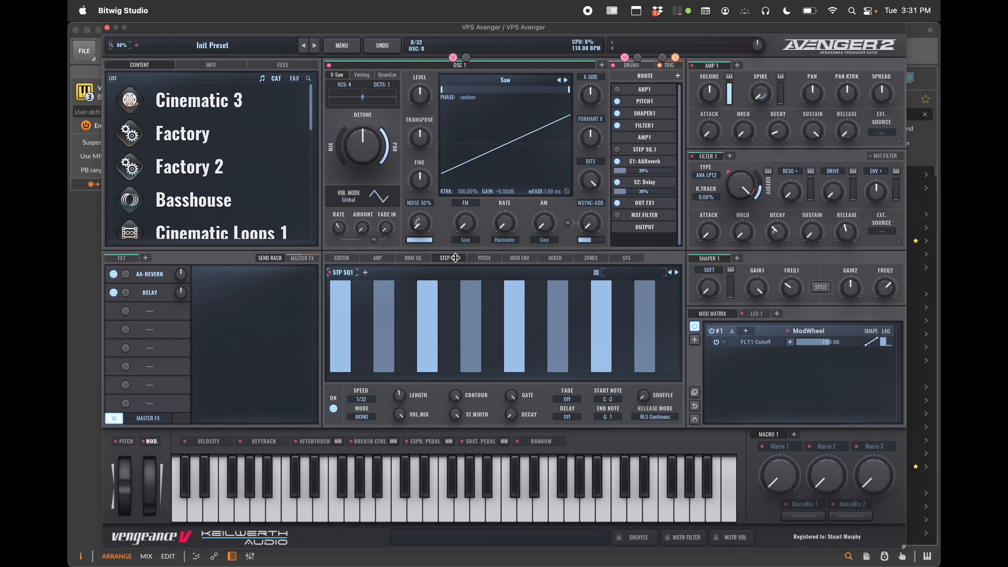
pyautogui.click(484, 258)
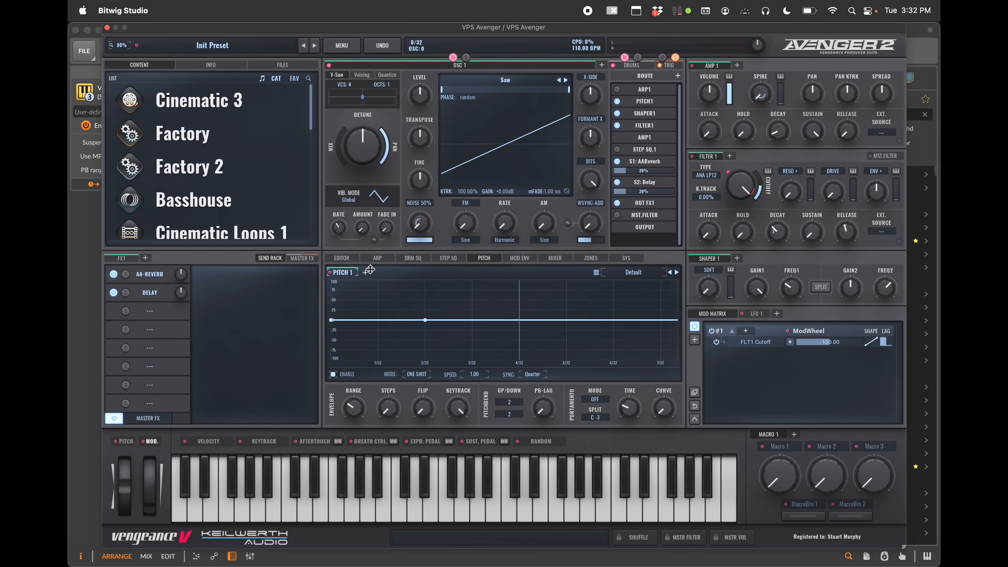
pyautogui.click(521, 258)
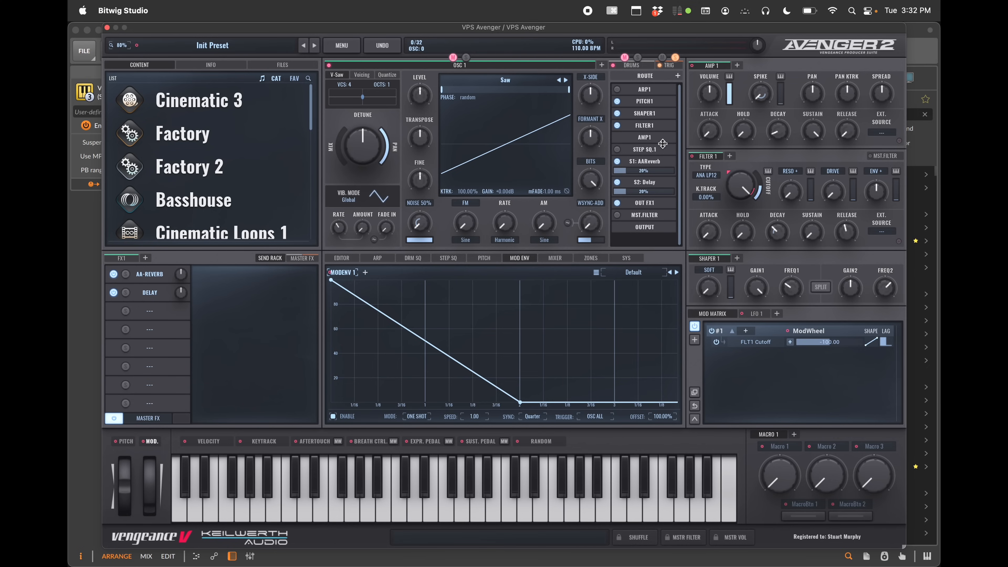
# Add Filter 2, Filter 3 and Filter 4 pages and assign the routing filter slot to Filter 1
pyautogui.rightClick(656, 127)
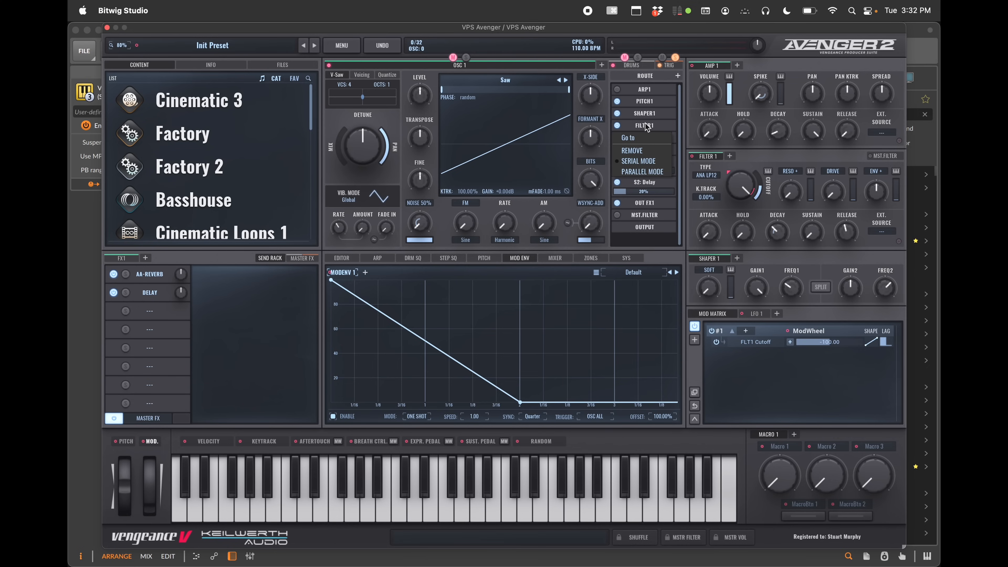
pyautogui.press('Escape')
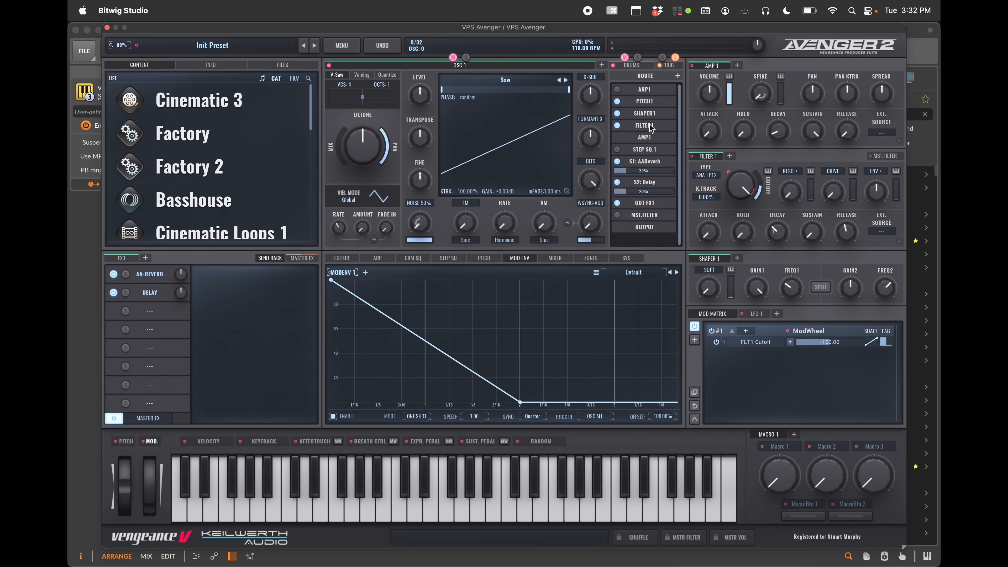
pyautogui.click(730, 156)
pyautogui.click(765, 157)
pyautogui.click(801, 156)
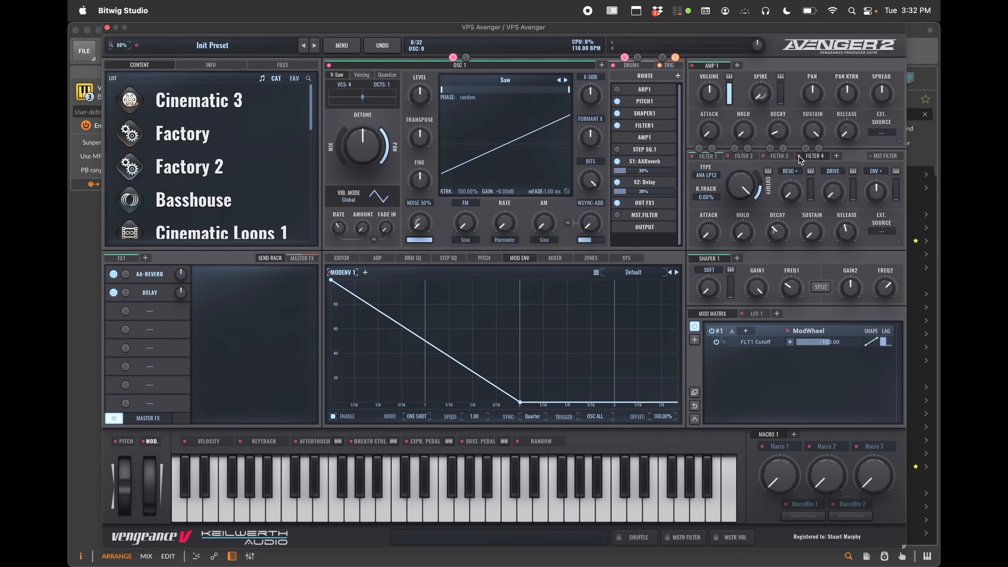
pyautogui.click(646, 127)
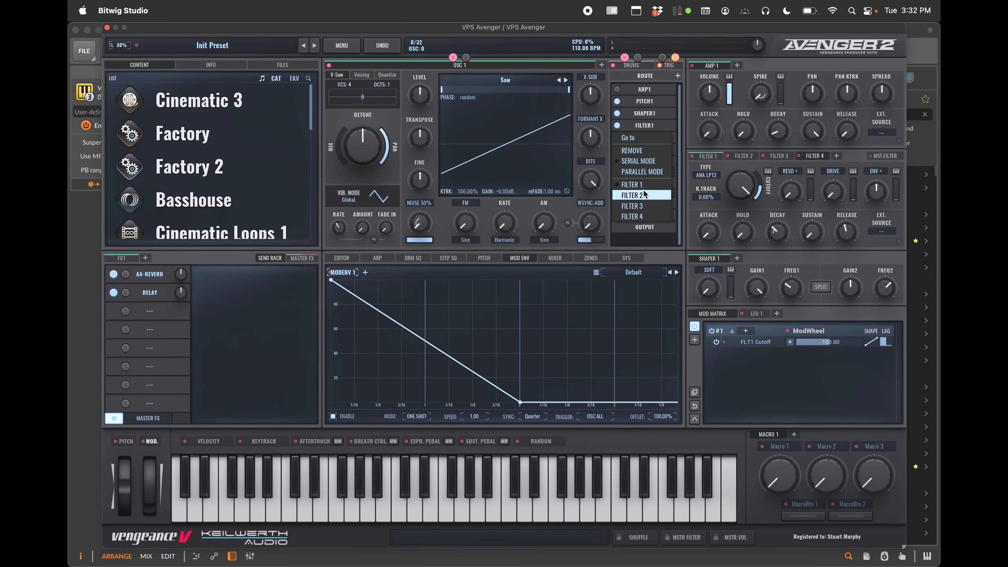
pyautogui.click(632, 185)
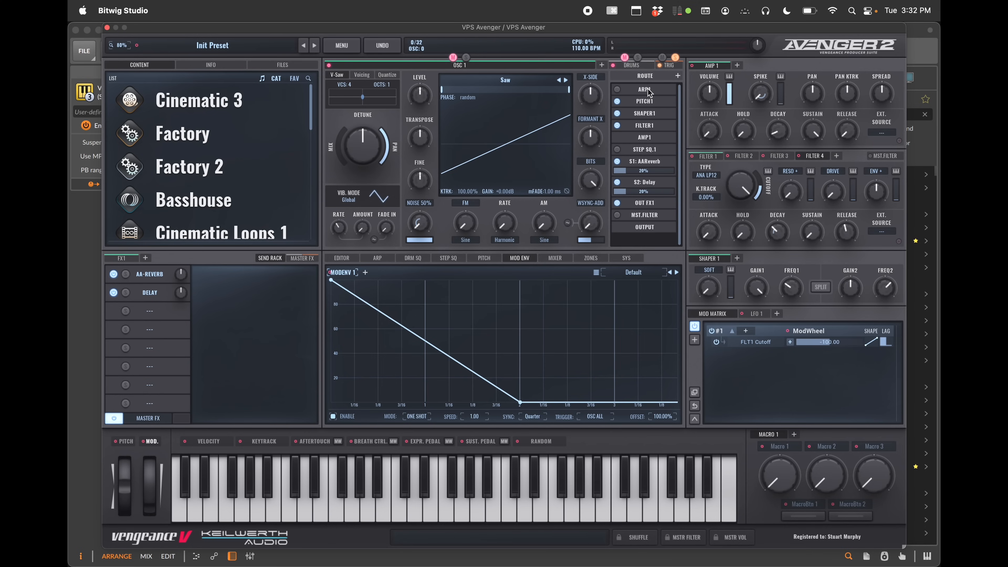
# Add ARP 2, ARP 3 and ARP 4 arpeggiator pages and review the routing ARP slot's choices
pyautogui.click(380, 259)
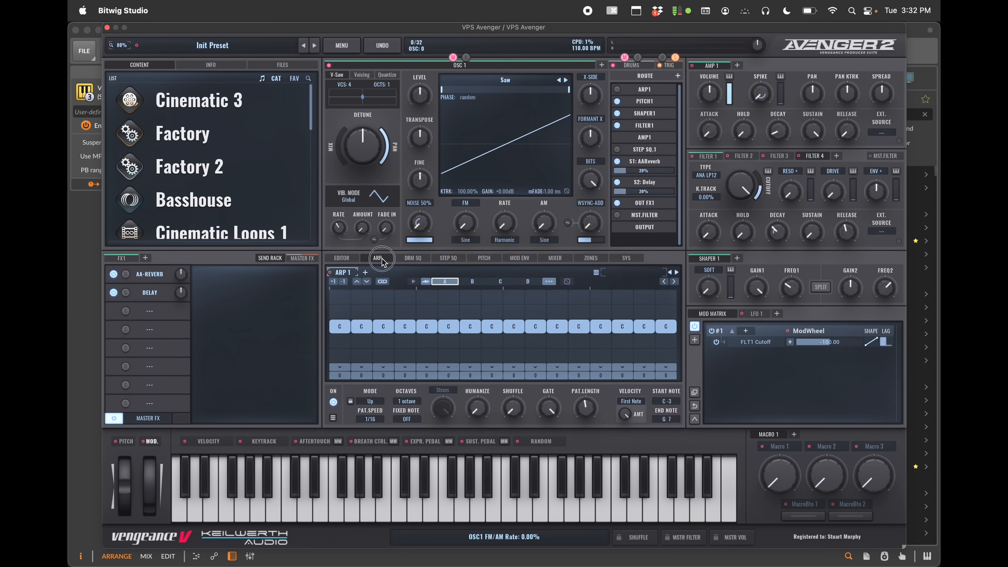
pyautogui.click(366, 273)
pyautogui.click(399, 273)
pyautogui.click(432, 273)
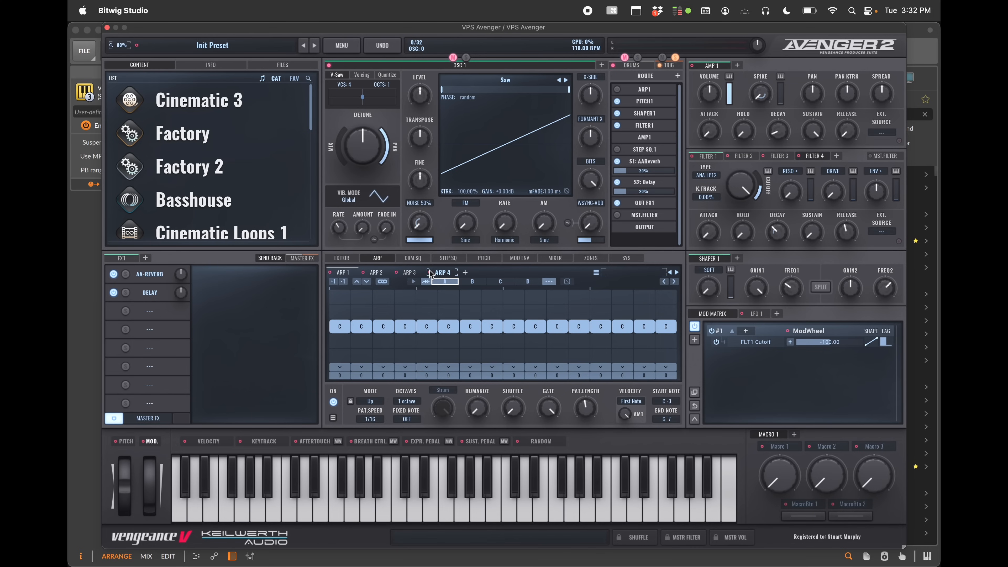
pyautogui.click(642, 92)
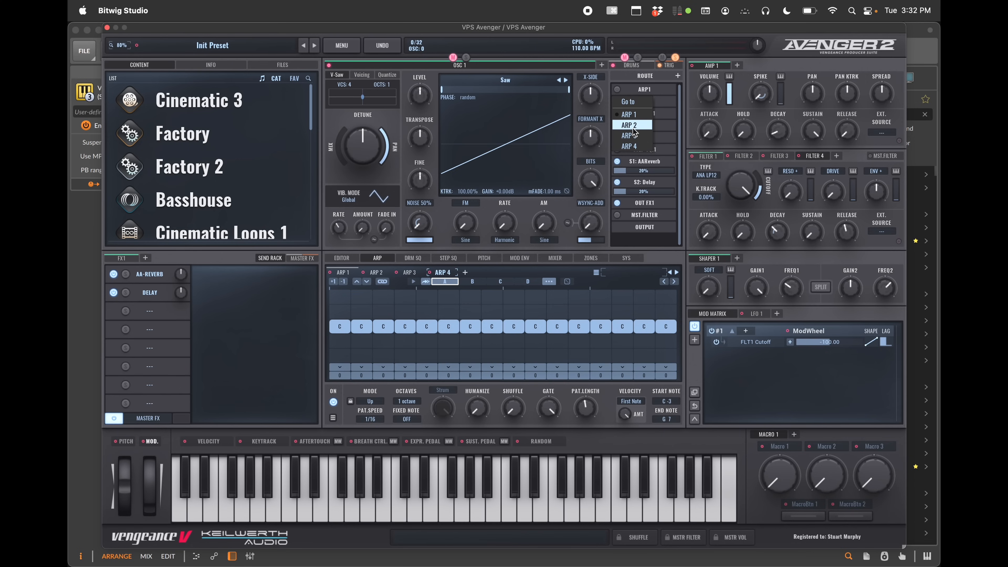
pyautogui.click(660, 93)
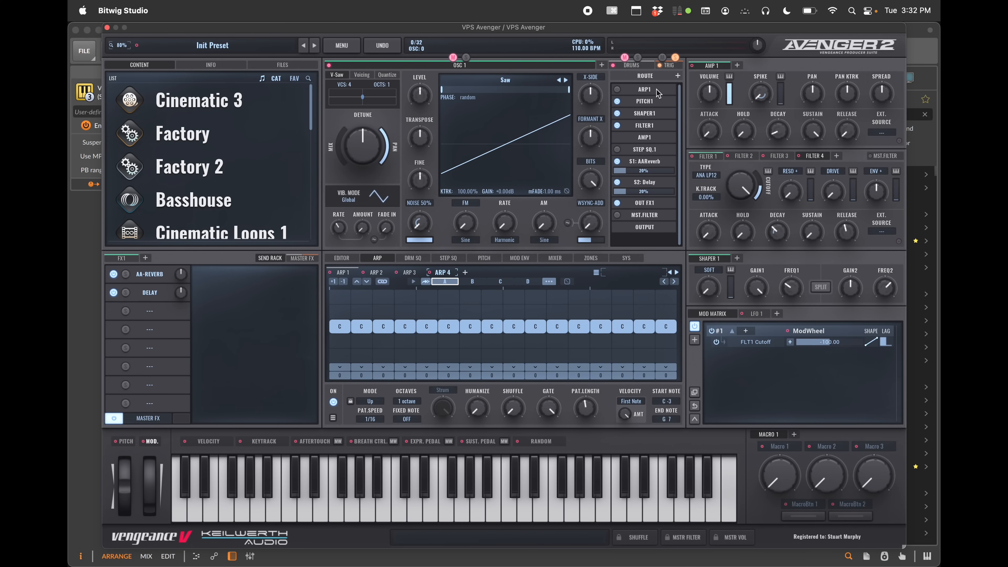
# Open the send effect editor and load a V-Verb into the next empty send FX slot
pyautogui.click(651, 115)
pyautogui.click(651, 163)
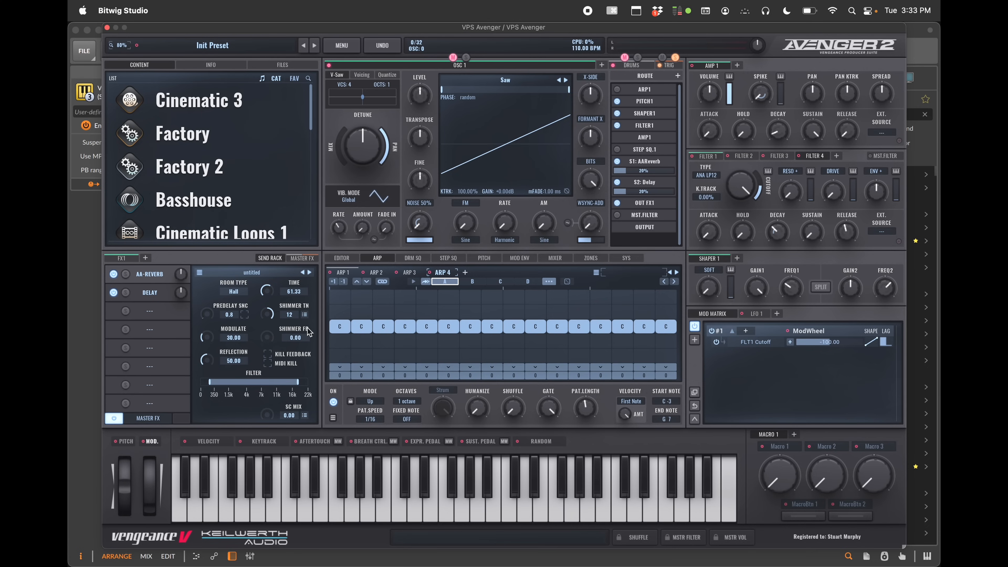
pyautogui.click(150, 311)
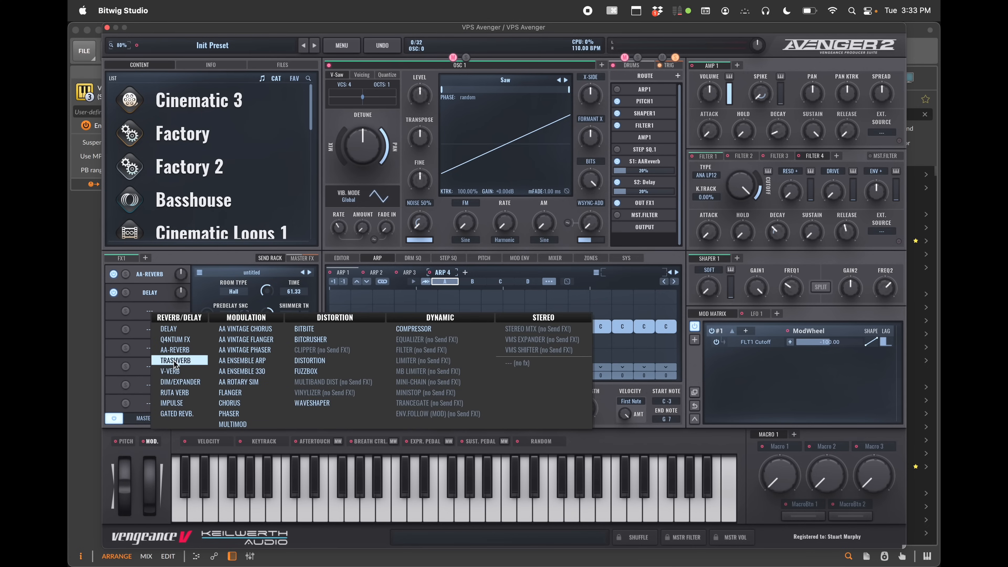
pyautogui.click(173, 370)
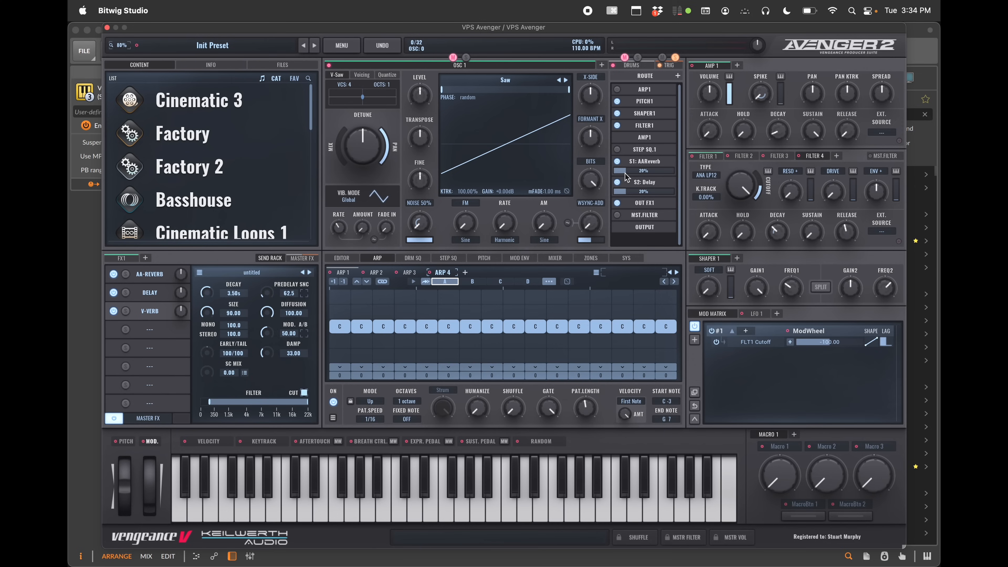
# Assign the first routing send slot to the V-Verb and set its send amount to about 19%
pyautogui.moveTo(625, 173); pyautogui.dragTo(607, 172)
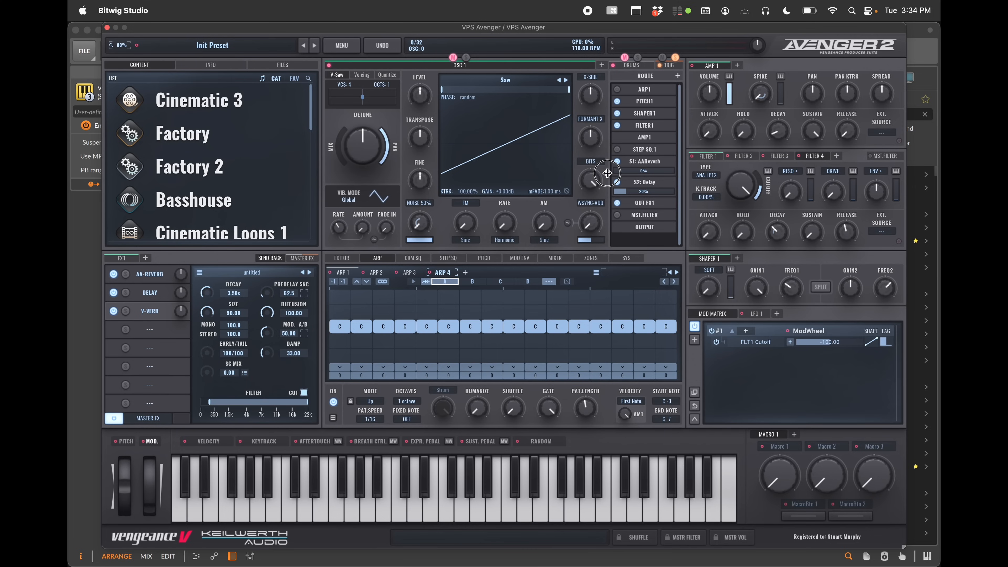
pyautogui.click(649, 162)
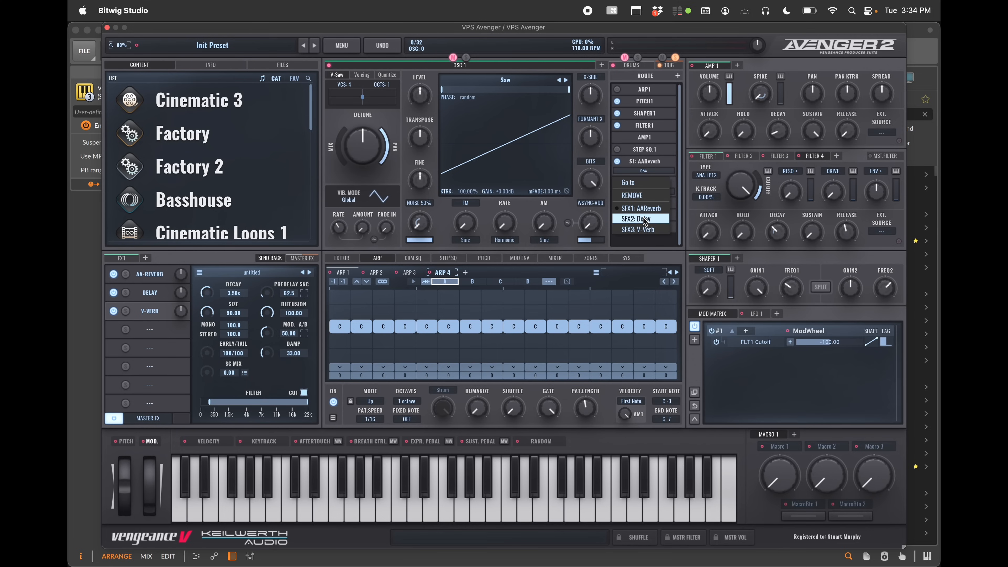
pyautogui.click(643, 229)
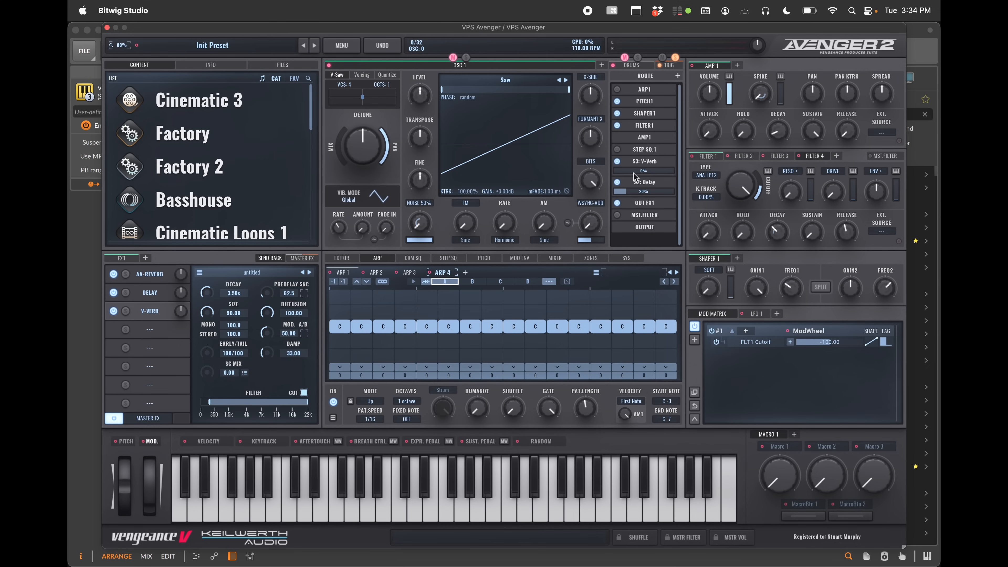
pyautogui.moveTo(634, 177); pyautogui.dragTo(655, 174)
# Add an AA-Reverb send module to the routing chain
pyautogui.click(677, 76)
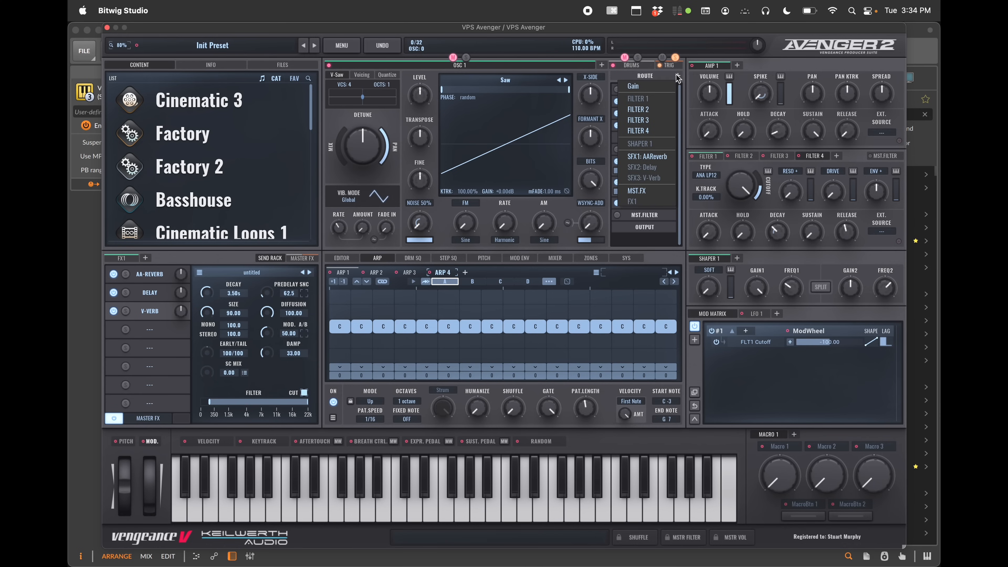
pyautogui.click(654, 157)
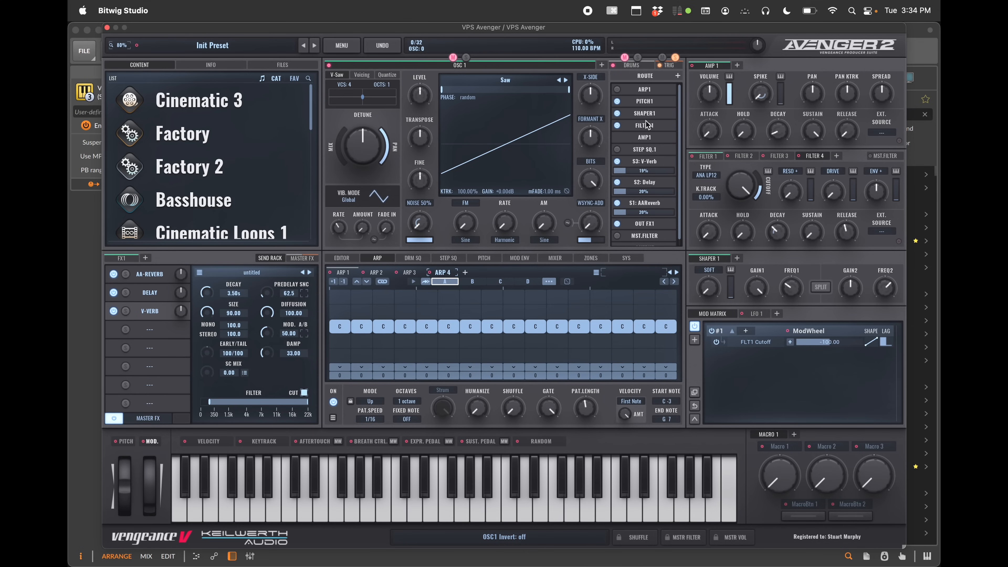
# Try to move the Filter1 module to another position in the routing list
pyautogui.moveTo(648, 125); pyautogui.dragTo(638, 115)
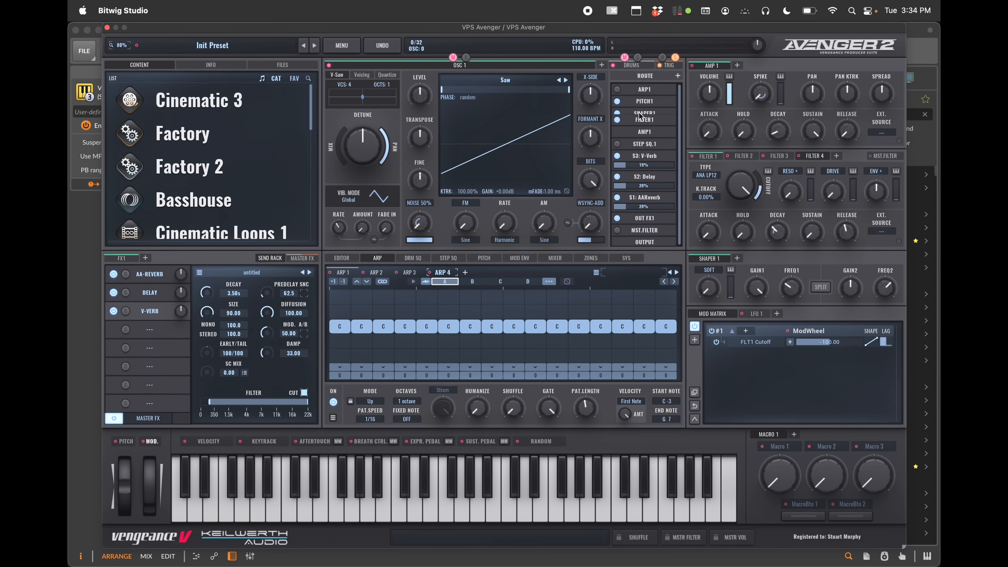
pyautogui.moveTo(642, 115); pyautogui.dragTo(640, 134)
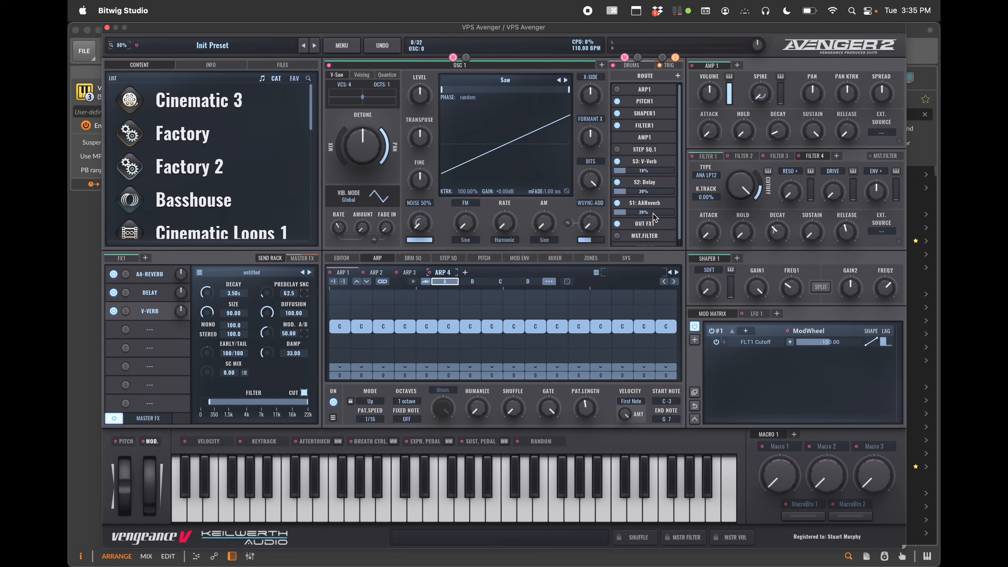
# Toggle the Filter1, Shaper1, Pitch1 and Step SQ1 modules on and off in the routing list
pyautogui.click(617, 125)
pyautogui.click(618, 114)
pyautogui.click(618, 102)
pyautogui.click(617, 115)
pyautogui.click(618, 149)
# Assign the routing filter slot to Filter 4 and go to its editor
pyautogui.click(644, 125)
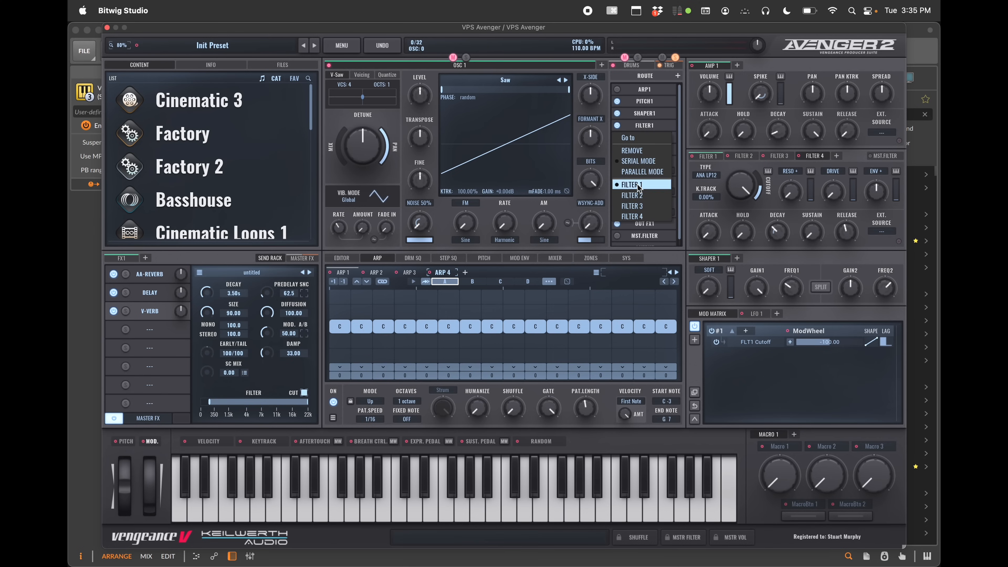
pyautogui.click(641, 217)
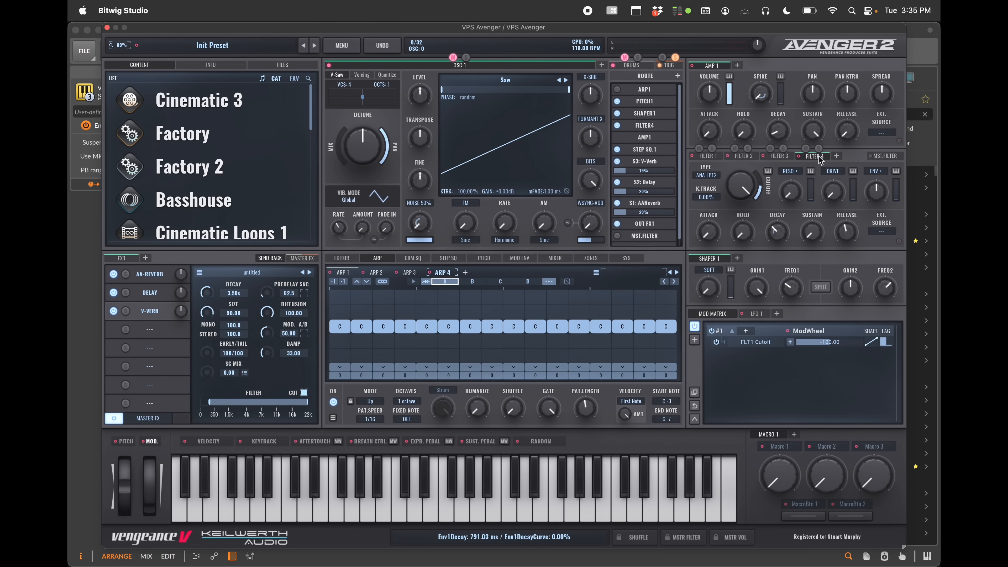
pyautogui.click(643, 125)
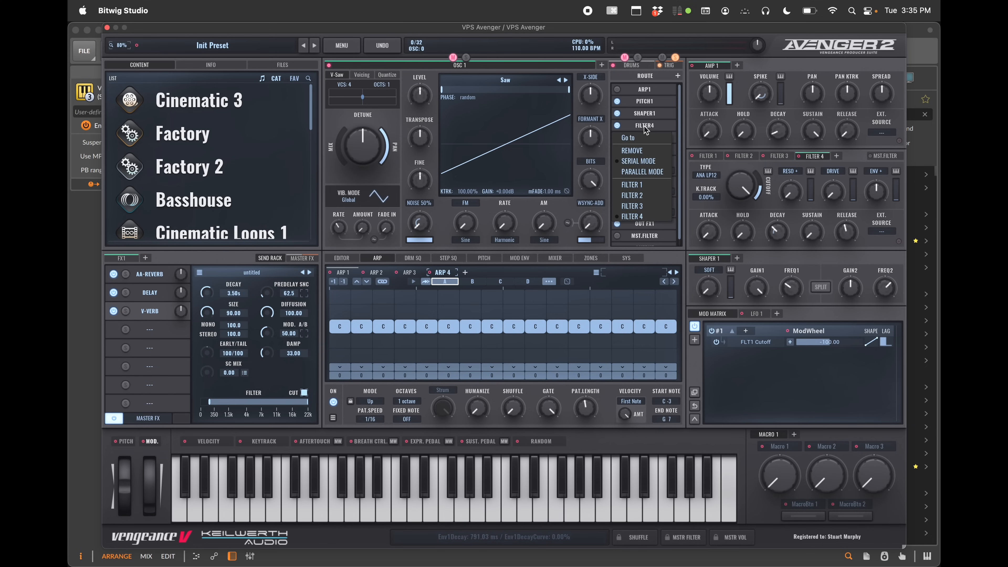
pyautogui.click(636, 138)
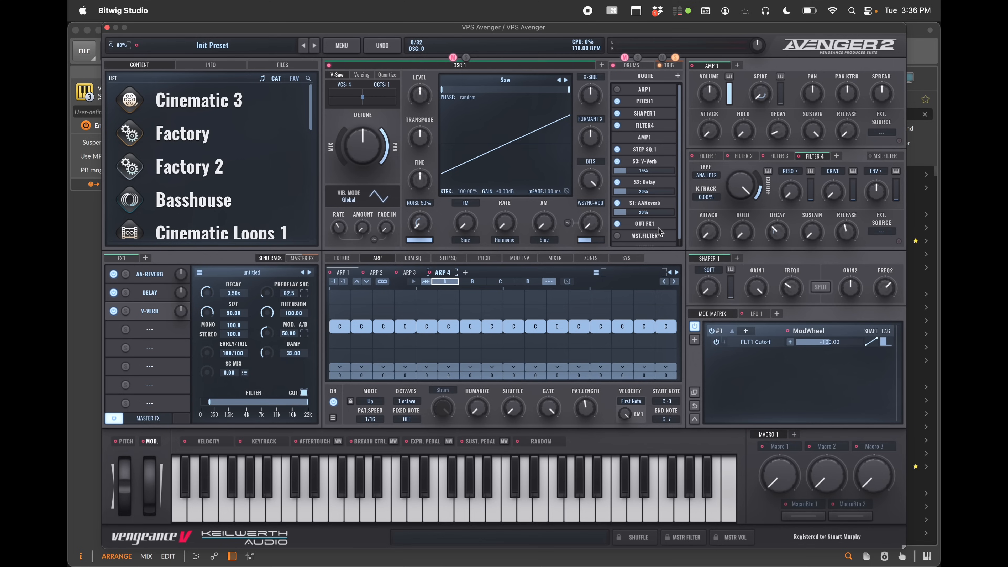
# Add a fifth filter page and open the master filter editor
pyautogui.scroll(-1, 657, 244)
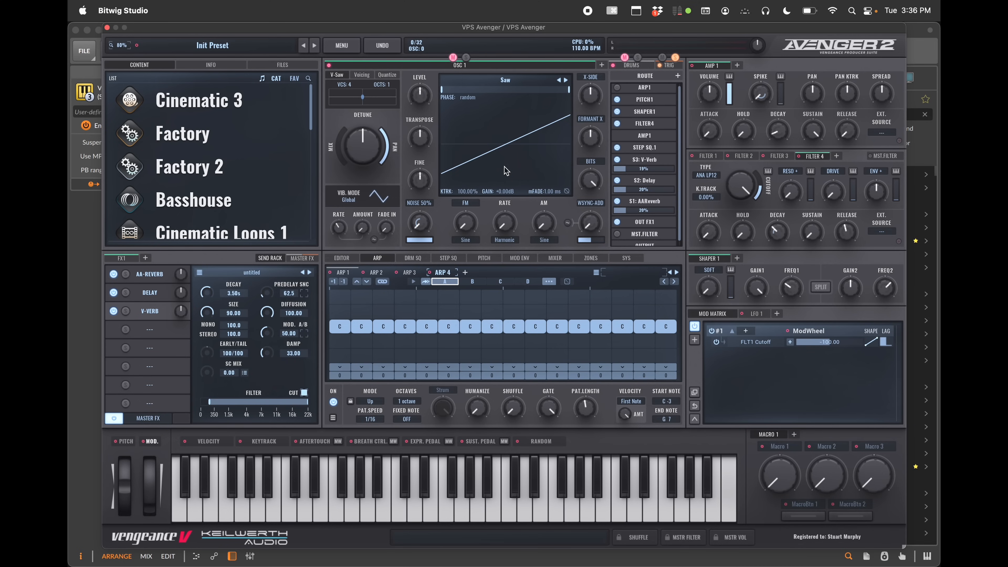
pyautogui.scroll(-1, 639, 113)
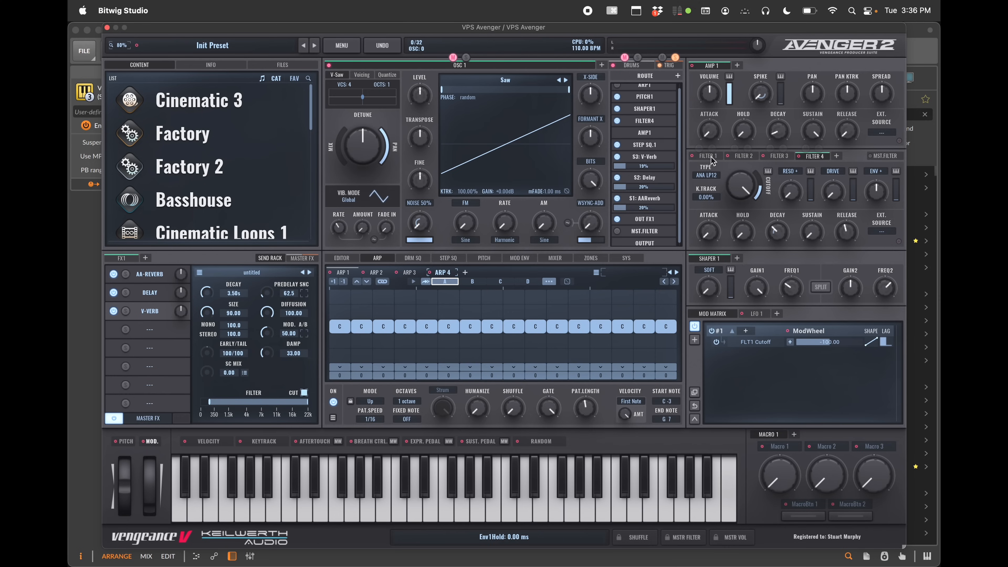
pyautogui.click(836, 155)
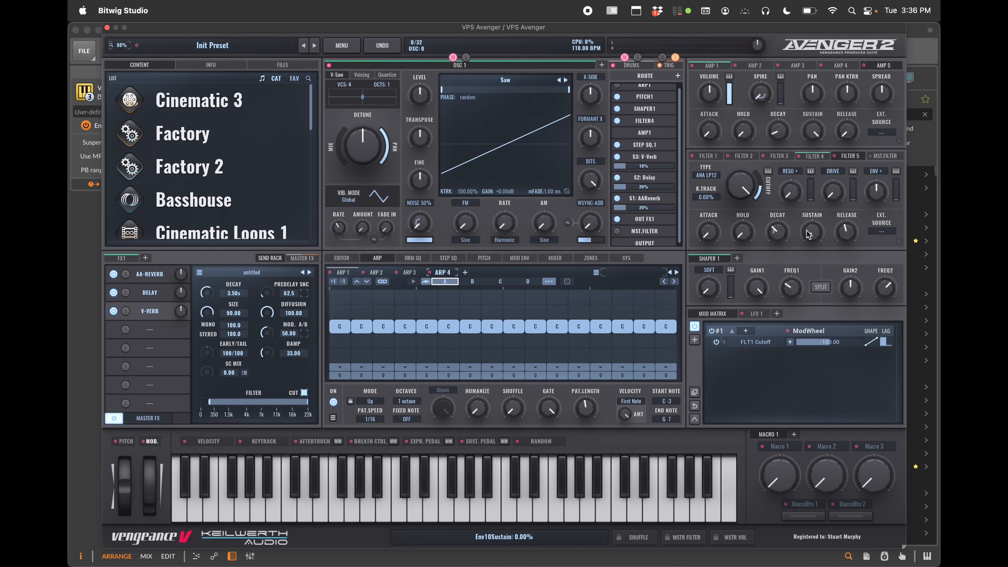
pyautogui.click(893, 156)
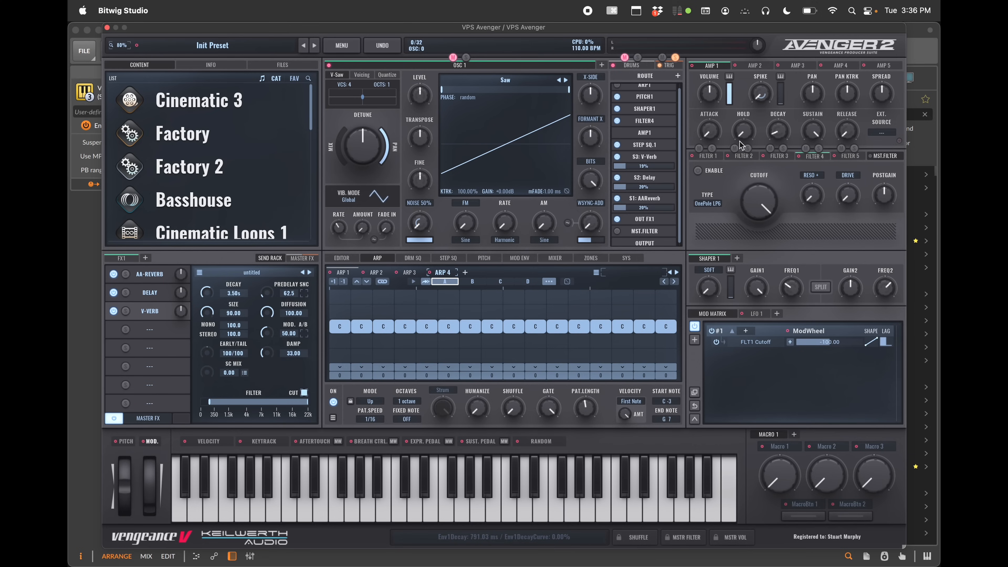
# Adjust the Amp 1 attack knob to about 100 ms
pyautogui.moveTo(712, 135); pyautogui.dragTo(712, 124)
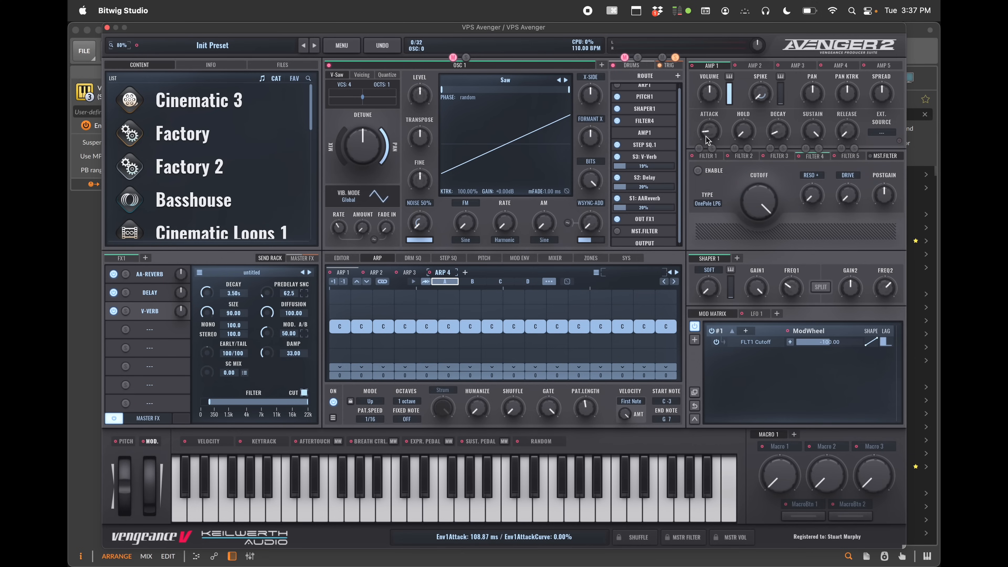
pyautogui.moveTo(707, 132); pyautogui.dragTo(720, 139)
pyautogui.moveTo(711, 135)
pyautogui.mouseDown()
pyautogui.moveTo(710, 115)
pyautogui.moveTo(710, 132)
pyautogui.mouseUp()
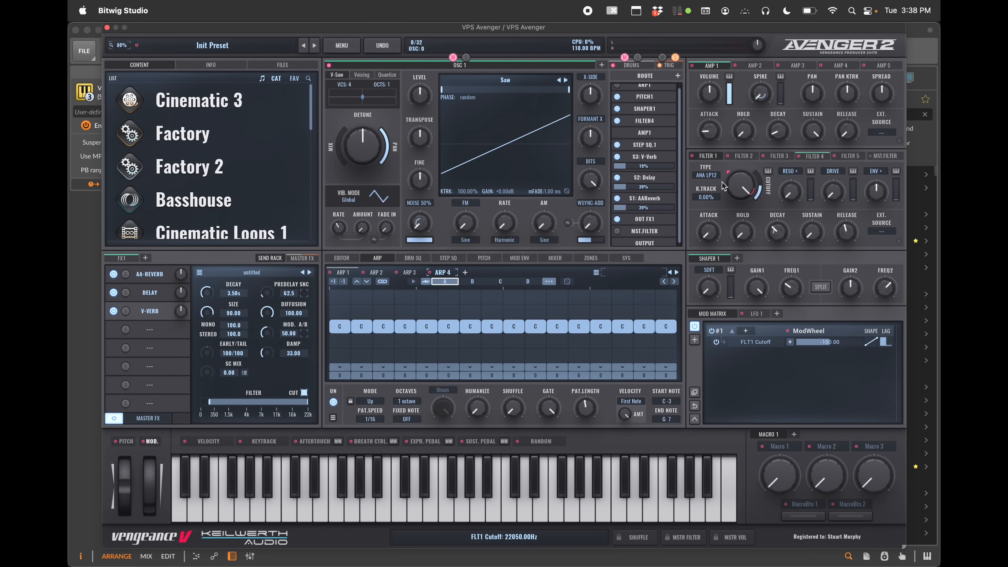
# Browse Filter 1's filter type options without changing the type
pyautogui.click(709, 176)
pyautogui.moveTo(714, 219)
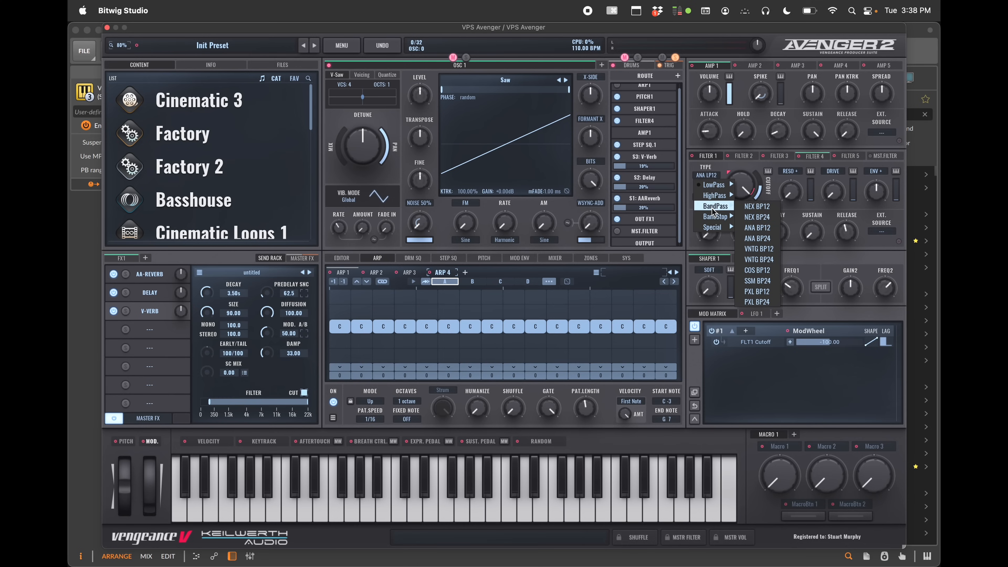
pyautogui.moveTo(712, 187)
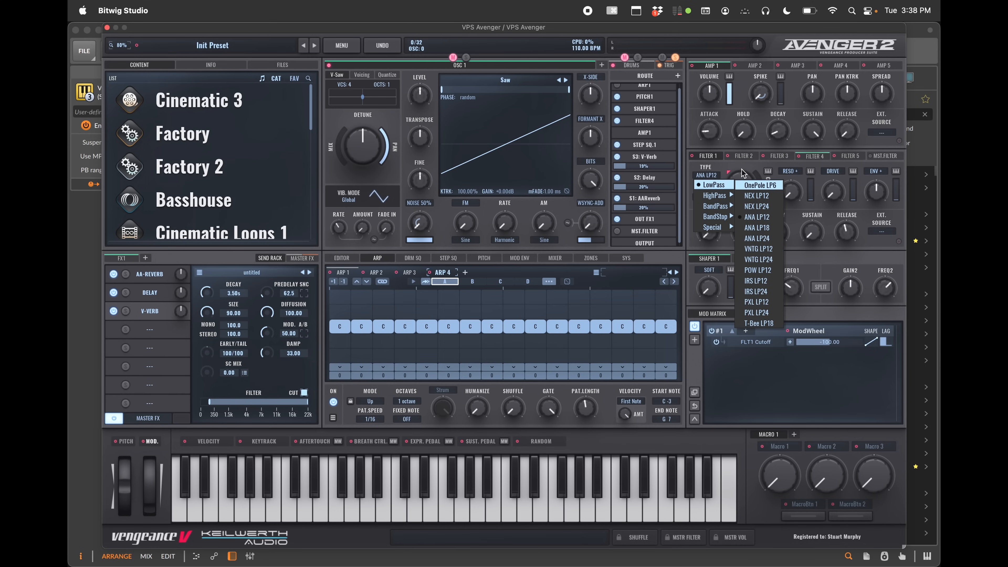
pyautogui.click(744, 159)
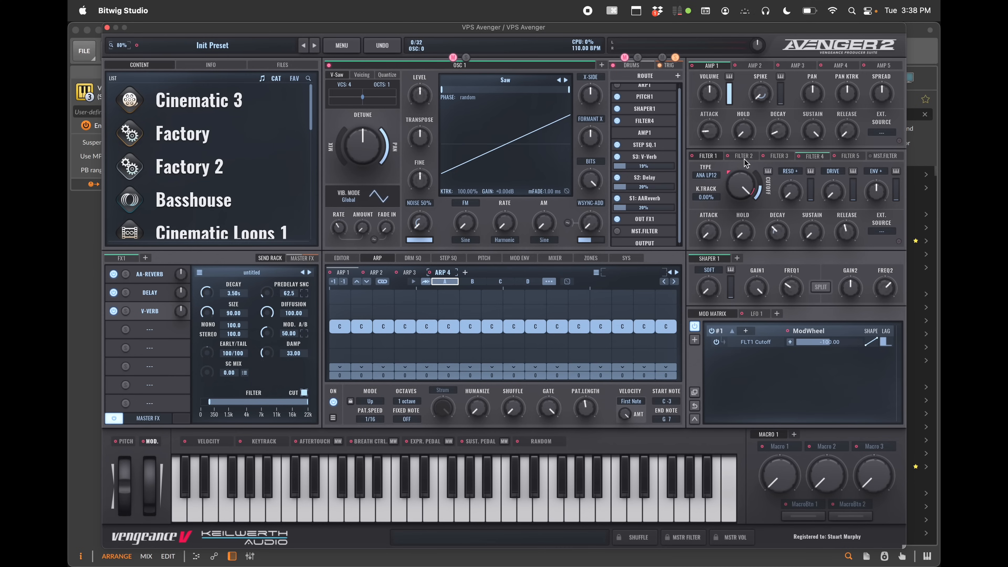
# Set Filter 1's drive mode to COMB
pyautogui.click(833, 171)
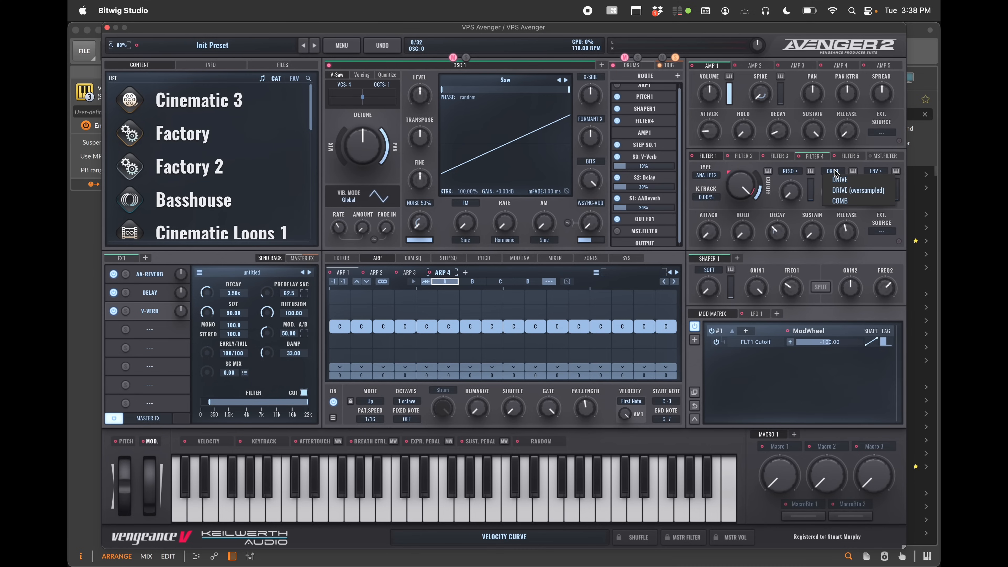
pyautogui.click(848, 200)
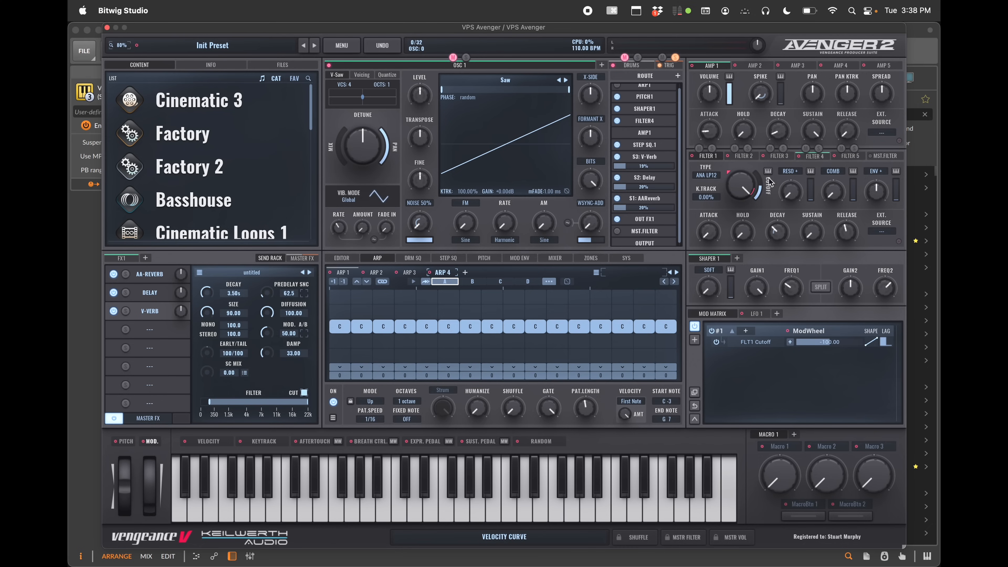
# Adjust Filter 1's envelope attack and release knobs
pyautogui.moveTo(710, 236); pyautogui.dragTo(814, 191)
pyautogui.moveTo(851, 239); pyautogui.dragTo(851, 226)
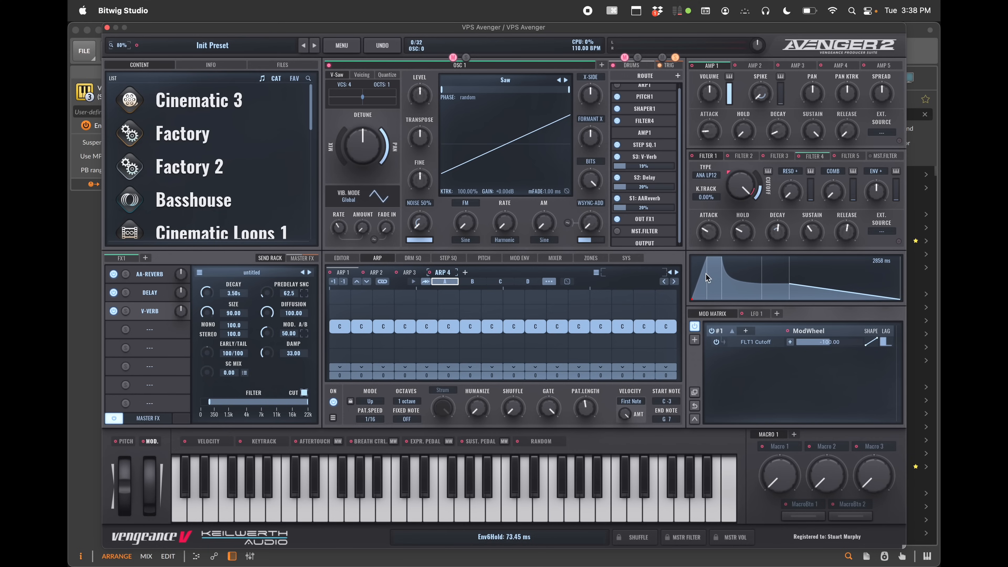
pyautogui.moveTo(711, 238); pyautogui.dragTo(711, 216)
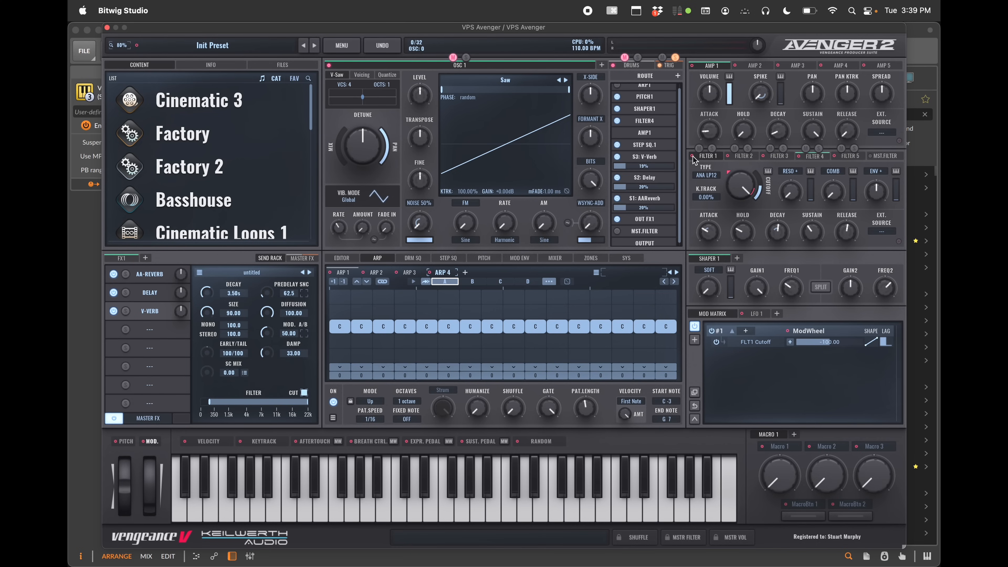
# Route the Filter 1 envelope to OSC1's bit crusher and adjust the modulation amount
pyautogui.moveTo(694, 160); pyautogui.dragTo(592, 187)
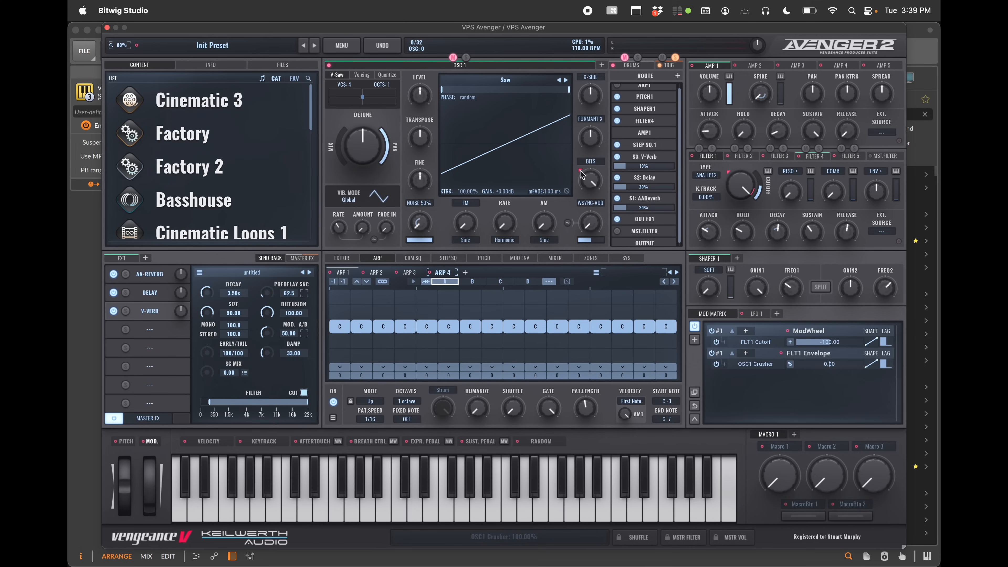
pyautogui.moveTo(581, 175)
pyautogui.mouseDown()
pyautogui.moveTo(575, 130)
pyautogui.moveTo(587, 215)
pyautogui.moveTo(587, 185)
pyautogui.mouseUp()
pyautogui.moveTo(826, 370)
pyautogui.mouseDown()
pyautogui.moveTo(844, 362)
pyautogui.moveTo(837, 371)
pyautogui.mouseUp()
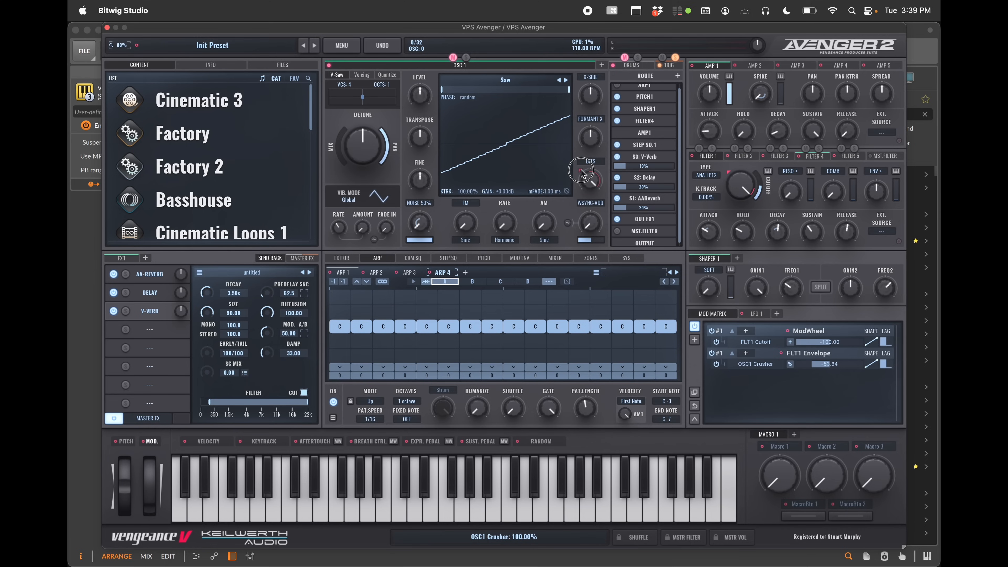
pyautogui.moveTo(591, 190); pyautogui.dragTo(577, 114)
pyautogui.moveTo(576, 149); pyautogui.dragTo(580, 167)
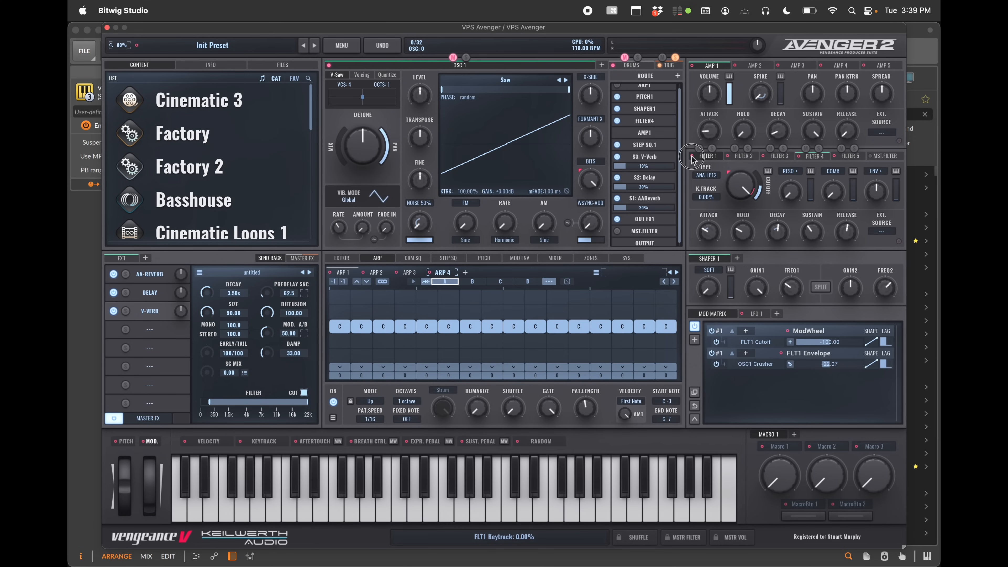
# Route the Filter 1 envelope to OSC1's sync-add envelope length and set that amount to about 86
pyautogui.moveTo(693, 156); pyautogui.dragTo(591, 240)
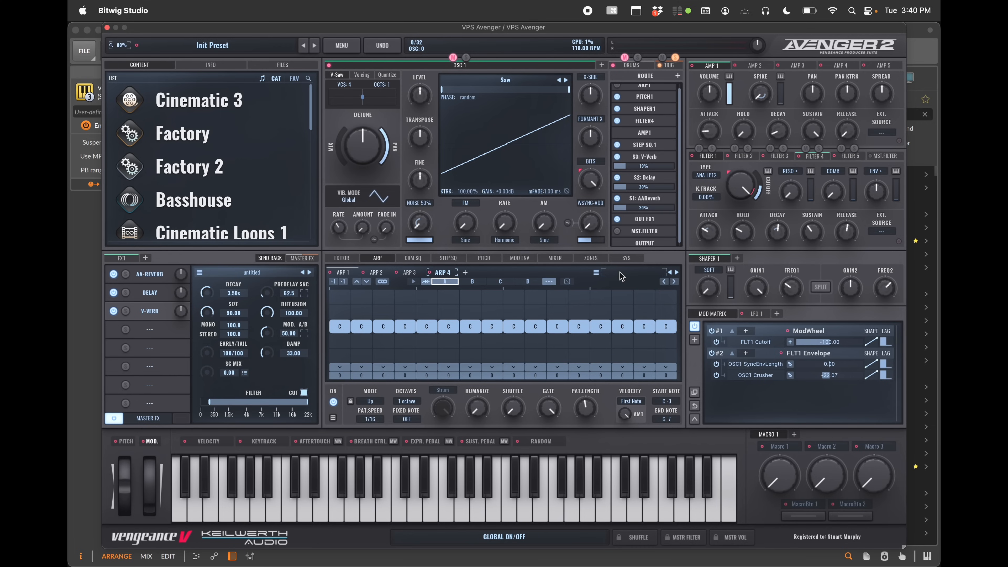
pyautogui.moveTo(829, 367); pyautogui.dragTo(857, 362)
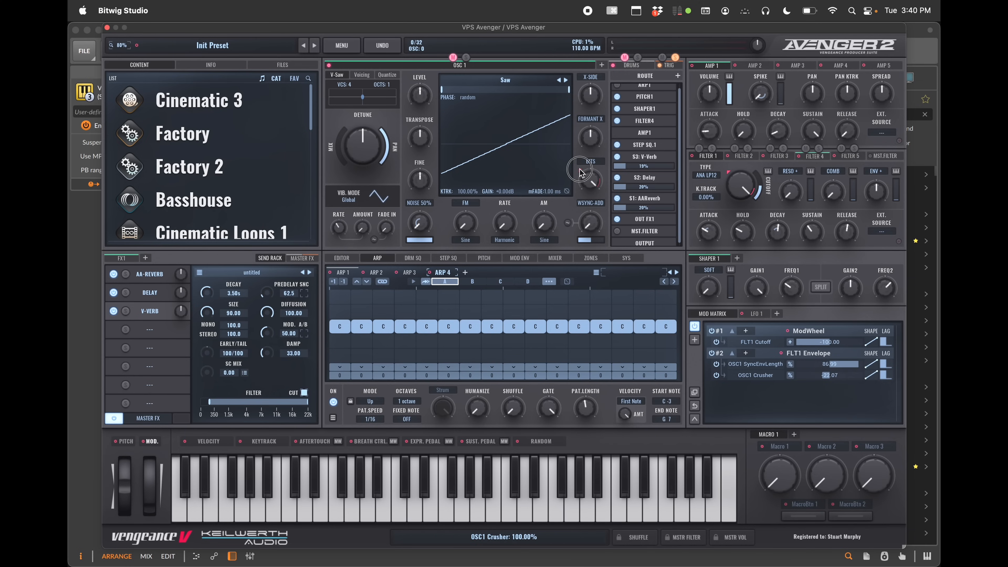
pyautogui.moveTo(582, 175)
pyautogui.mouseDown()
pyautogui.moveTo(578, 151)
pyautogui.moveTo(583, 183)
pyautogui.mouseUp()
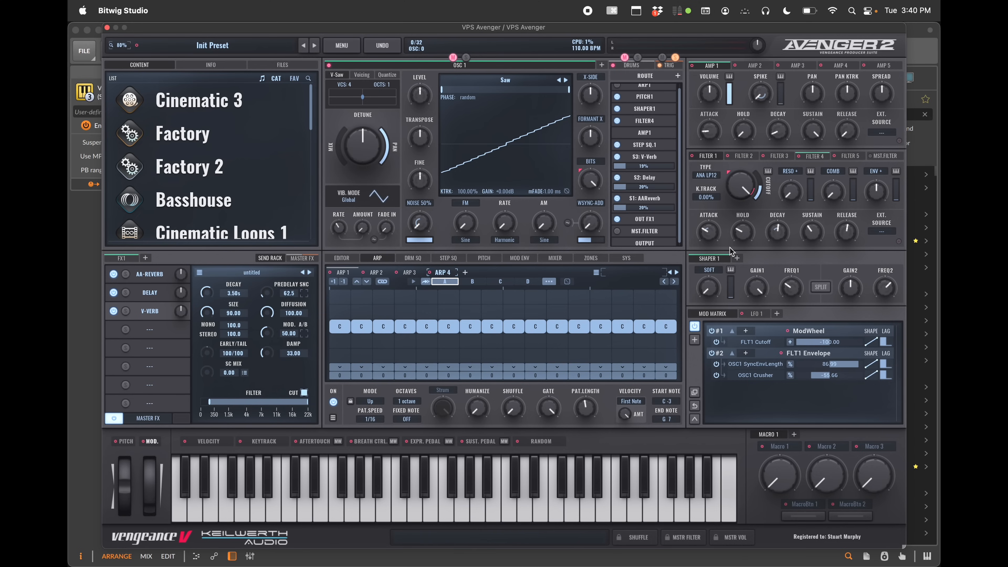
# Browse Filter 1's band-pass filter types, closing the list without choosing one
pyautogui.click(714, 176)
pyautogui.moveTo(713, 188)
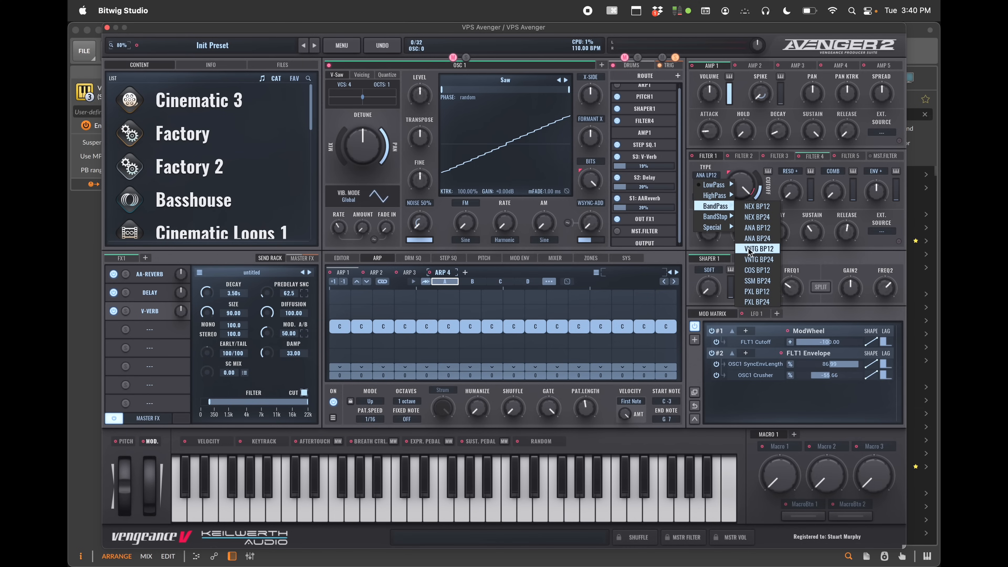
pyautogui.moveTo(717, 216)
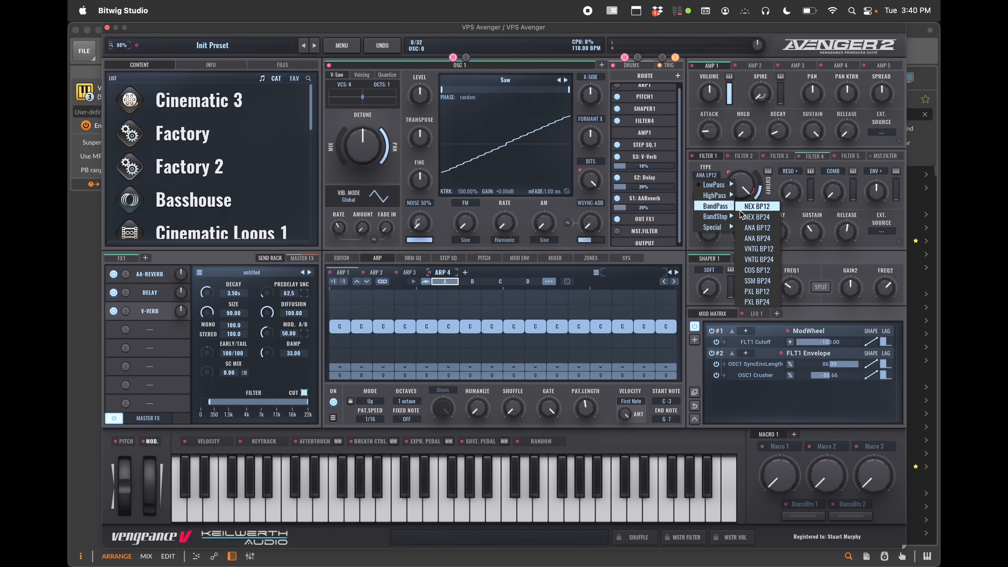
pyautogui.click(782, 188)
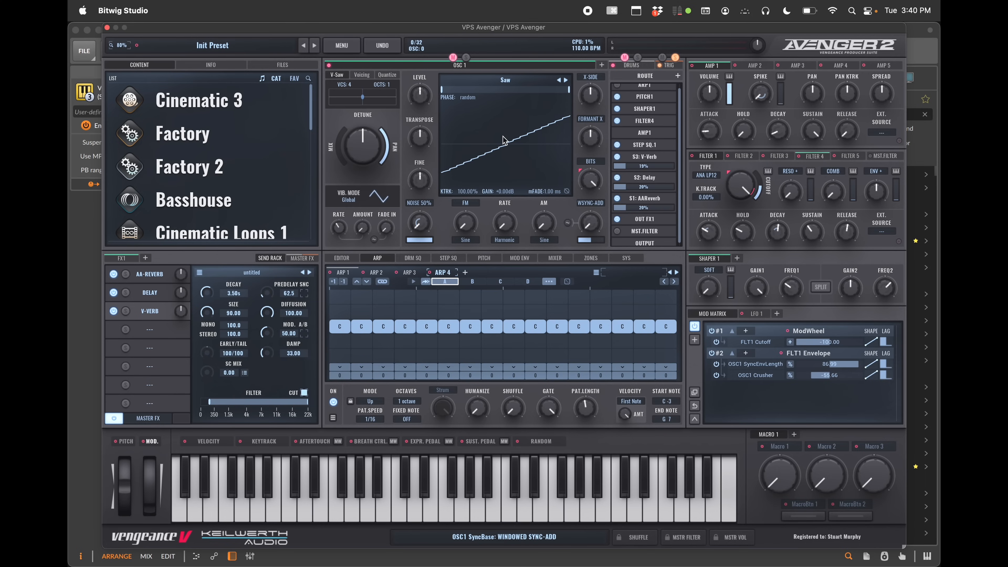
# Add shaper pages up to Shaper 5
pyautogui.click(737, 258)
pyautogui.click(782, 259)
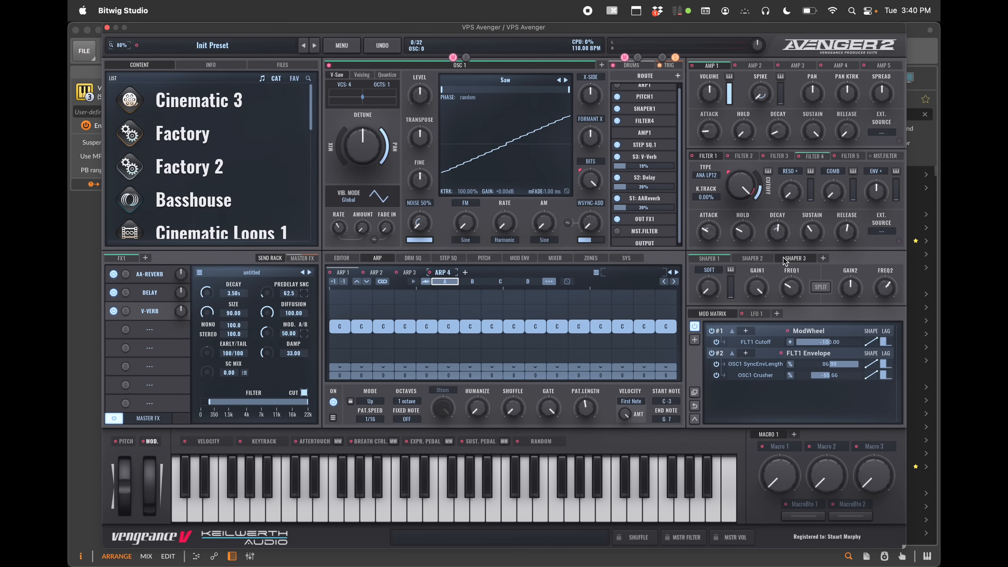
pyautogui.click(823, 258)
pyautogui.click(867, 259)
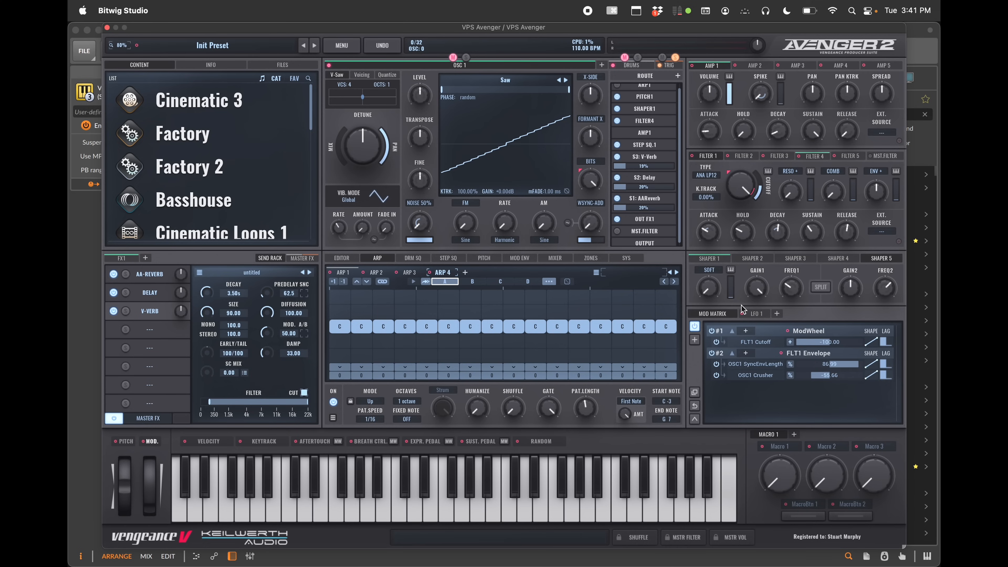
# Set Shaper 5's drive to about 71%
pyautogui.moveTo(709, 291)
pyautogui.mouseDown()
pyautogui.moveTo(709, 278)
pyautogui.moveTo(709, 309)
pyautogui.mouseUp()
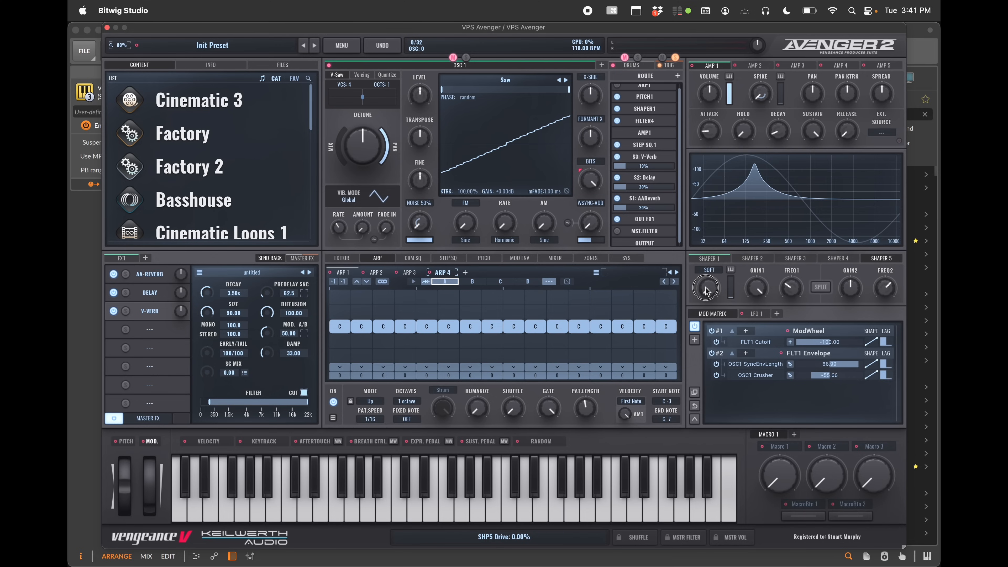
pyautogui.moveTo(709, 288)
pyautogui.mouseDown()
pyautogui.moveTo(705, 180)
pyautogui.moveTo(704, 287)
pyautogui.moveTo(699, 278)
pyautogui.mouseUp()
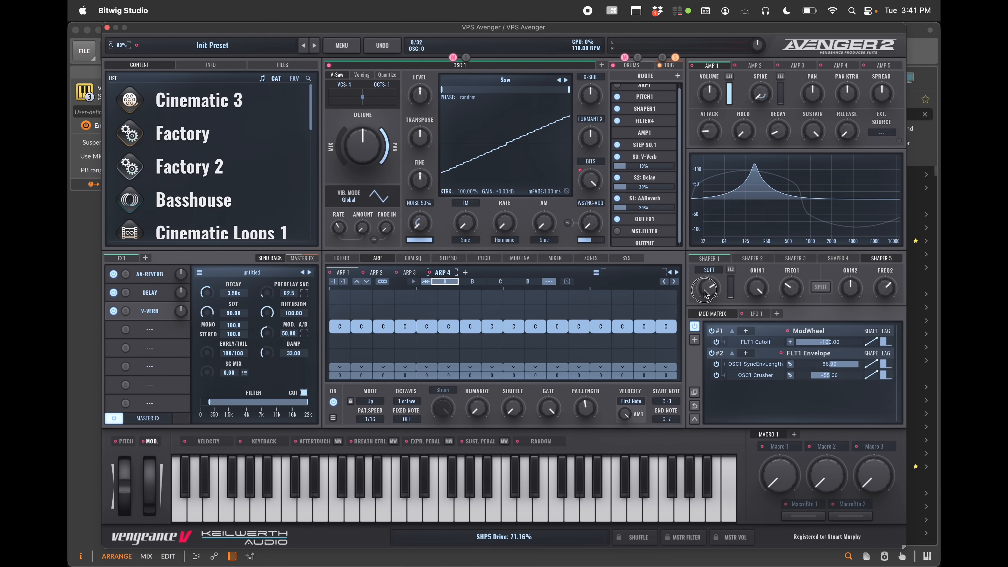
# Set Shaper 5's distortion type to DEVIL2
pyautogui.click(710, 271)
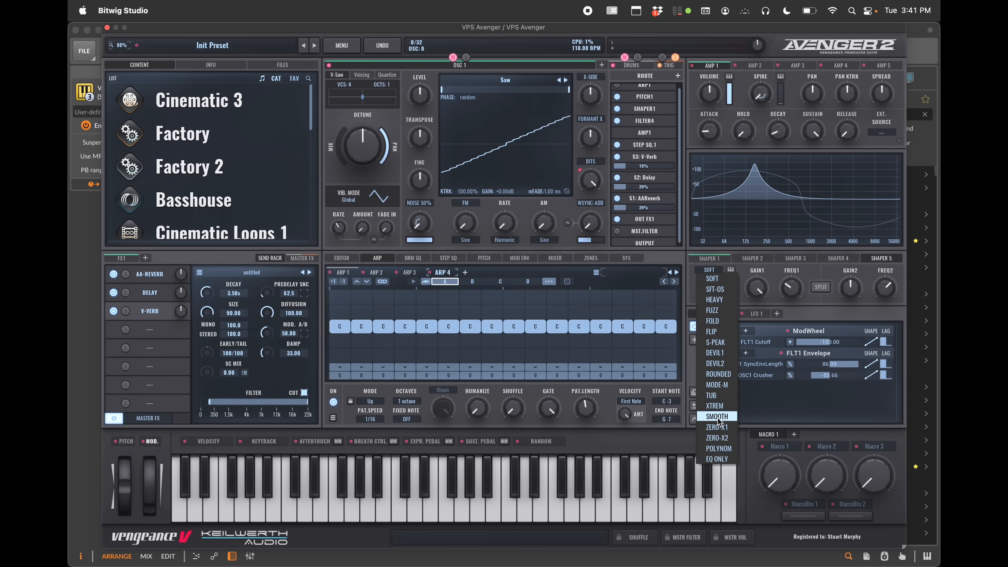
pyautogui.click(715, 363)
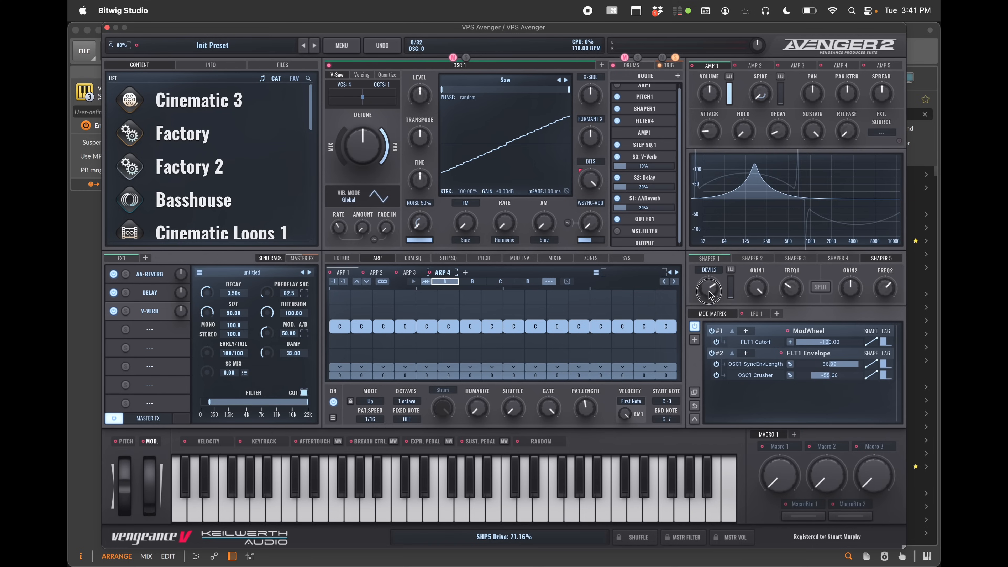
# Initialize the whole patch to its default settings
pyautogui.click(710, 270)
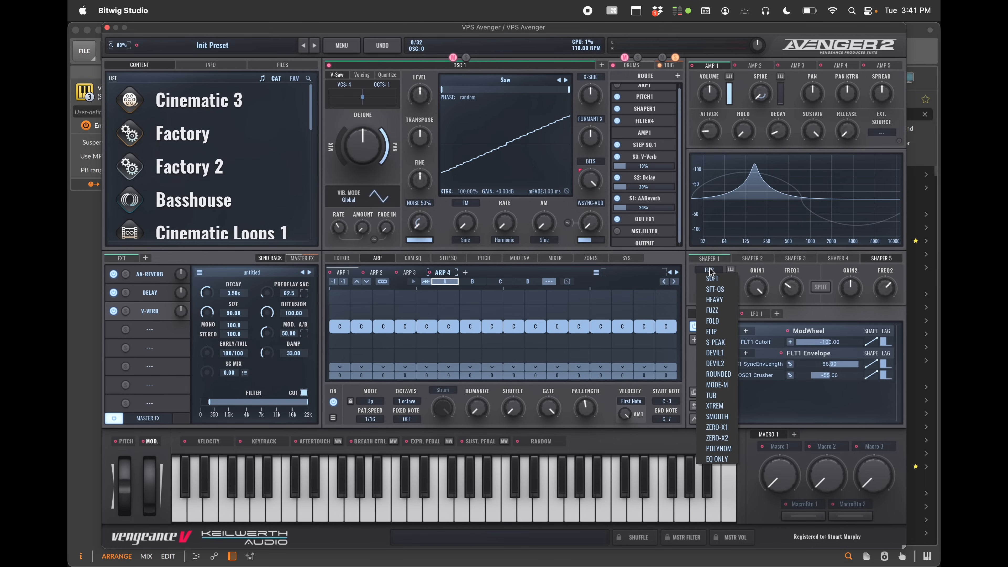
pyautogui.click(342, 44)
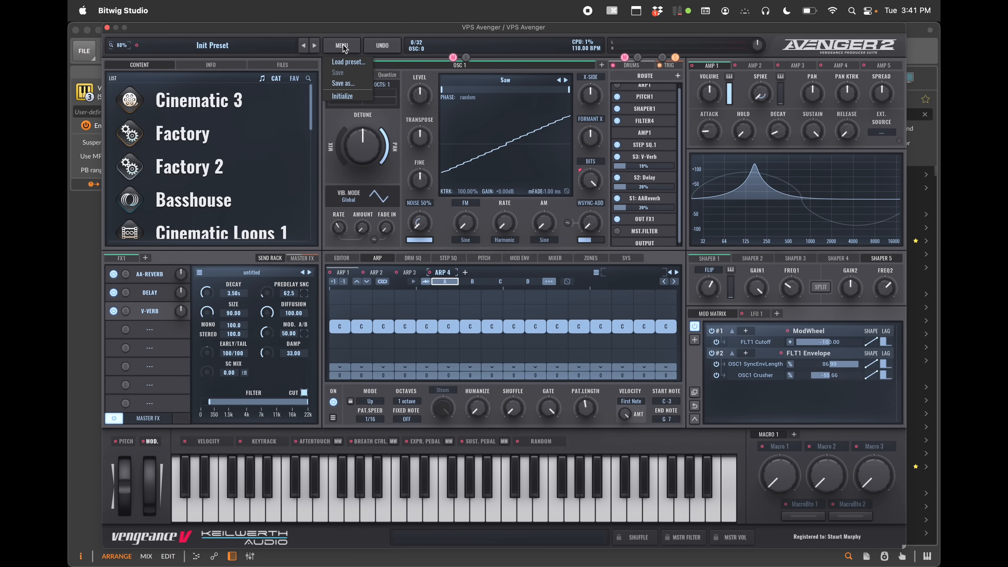
pyautogui.click(351, 94)
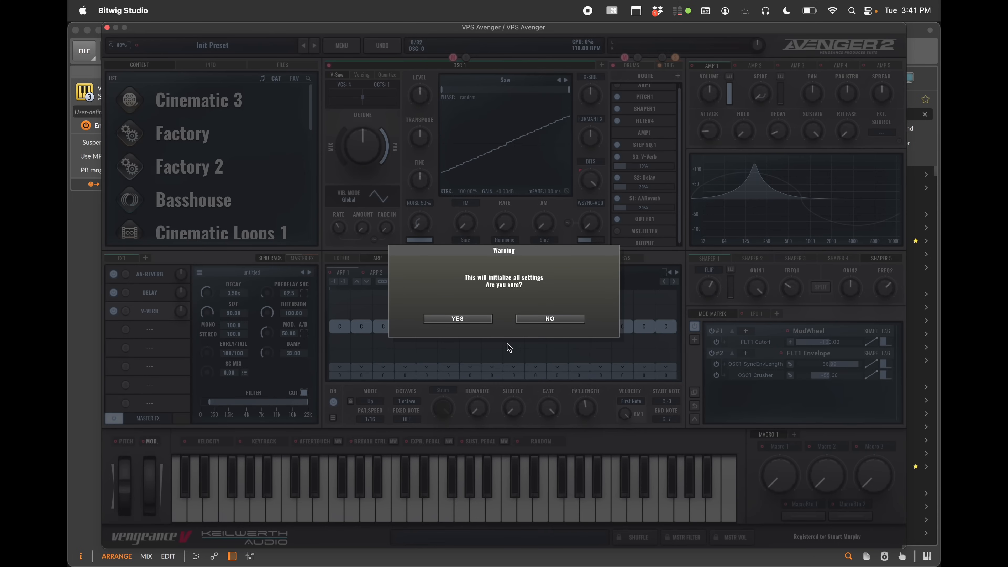
pyautogui.click(466, 321)
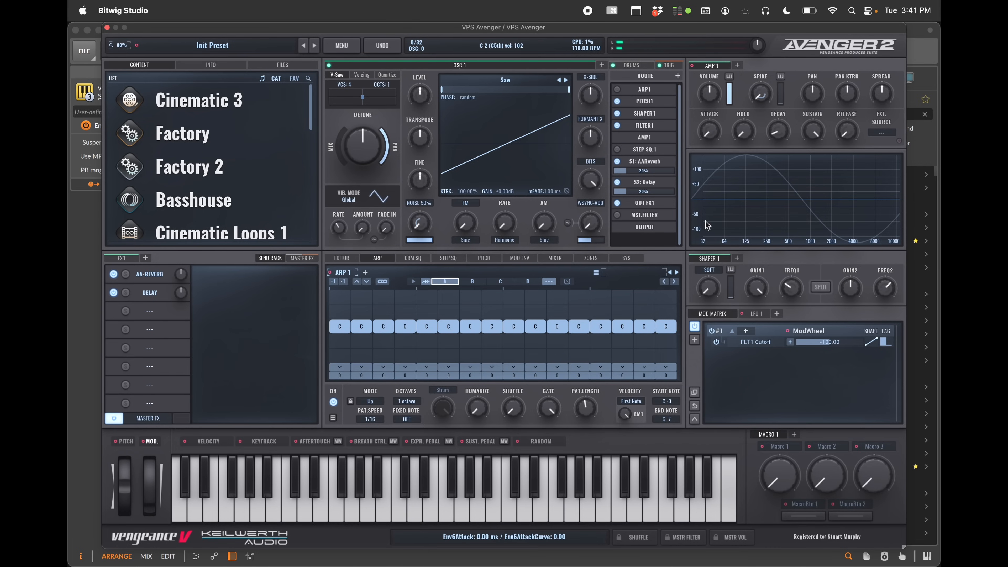
# Set Shaper 1's distortion type to DEVIL1 and raise its drive
pyautogui.click(716, 271)
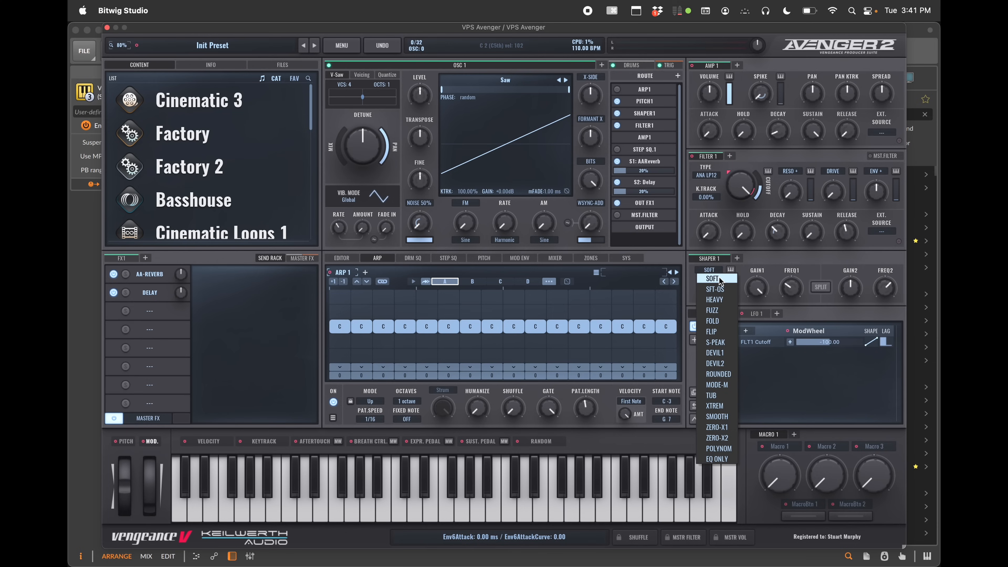
pyautogui.click(720, 354)
pyautogui.moveTo(712, 297); pyautogui.dragTo(710, 225)
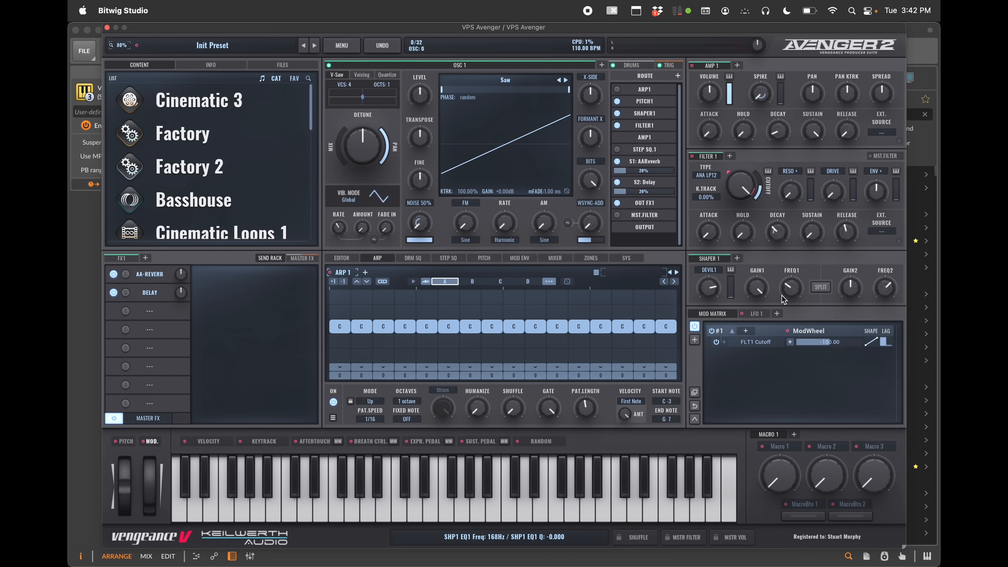
# Adjust Shaper 1's EQ, setting frequency 1 to about 107 Hz and gain 2 to about -78%
pyautogui.moveTo(783, 298)
pyautogui.mouseDown()
pyautogui.moveTo(798, 275)
pyautogui.moveTo(795, 297)
pyautogui.mouseUp()
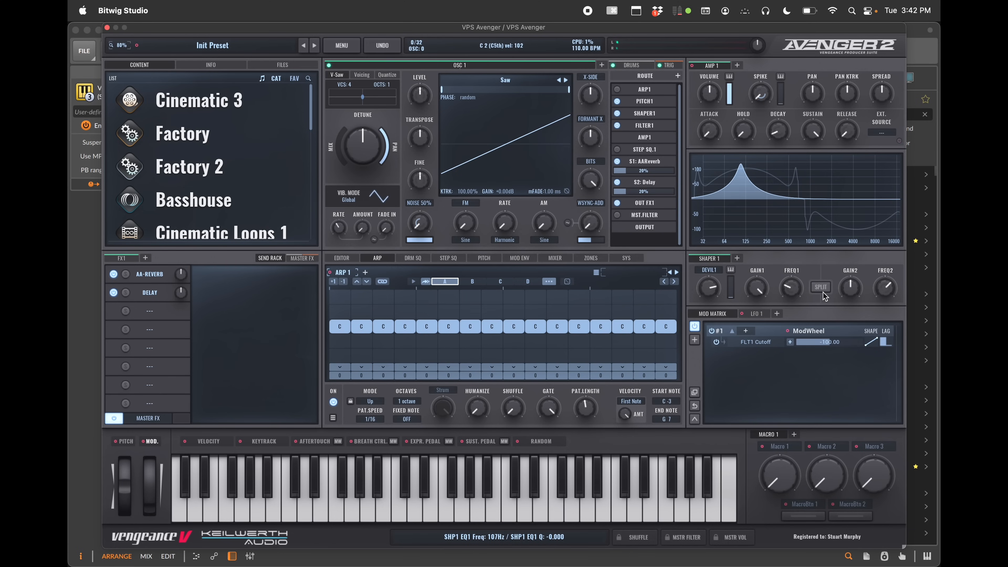
pyautogui.moveTo(851, 290); pyautogui.dragTo(860, 361)
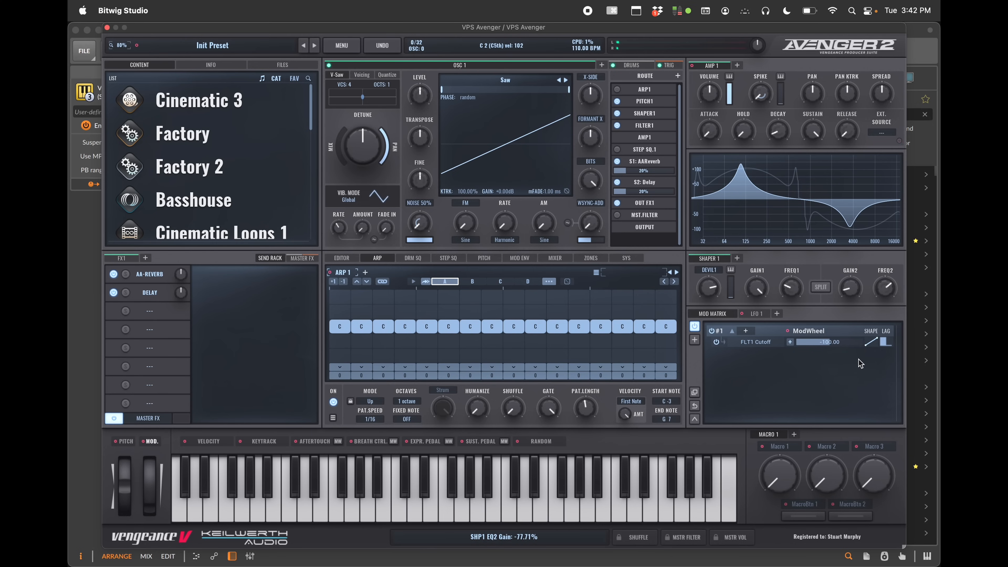
pyautogui.moveTo(884, 291)
pyautogui.mouseDown()
pyautogui.moveTo(881, 320)
pyautogui.moveTo(886, 293)
pyautogui.mouseUp()
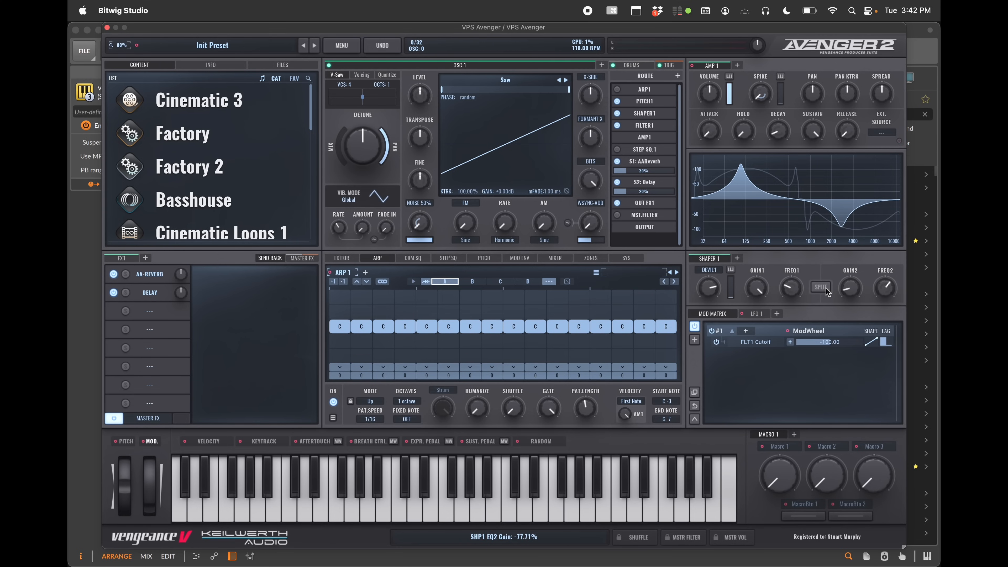
pyautogui.moveTo(791, 289)
pyautogui.mouseDown()
pyautogui.moveTo(792, 276)
pyautogui.moveTo(794, 344)
pyautogui.moveTo(792, 291)
pyautogui.mouseUp()
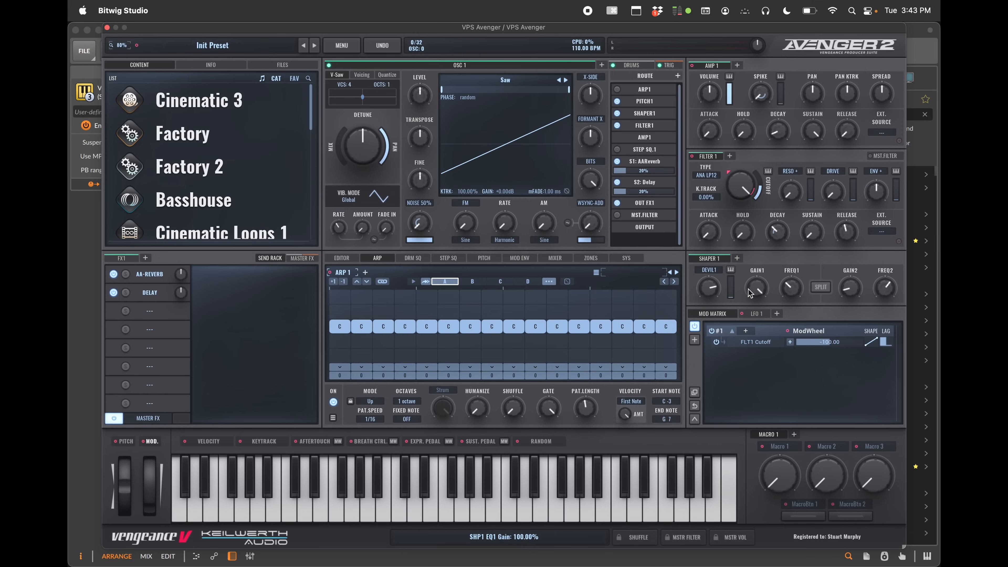
# Add Amp 2 and Amp 3 pages and assign the routing amp slot to Amp 2
pyautogui.click(737, 65)
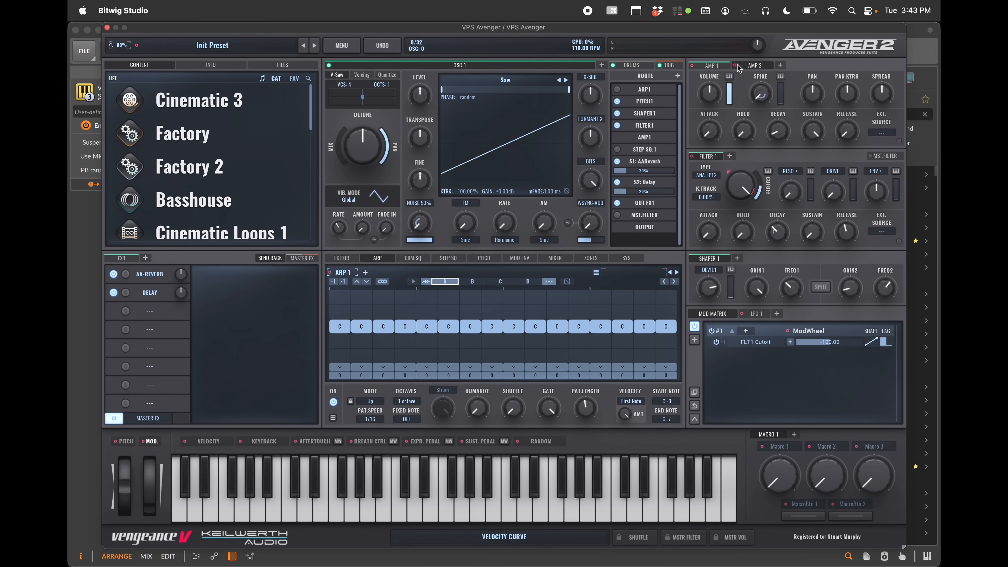
pyautogui.click(780, 65)
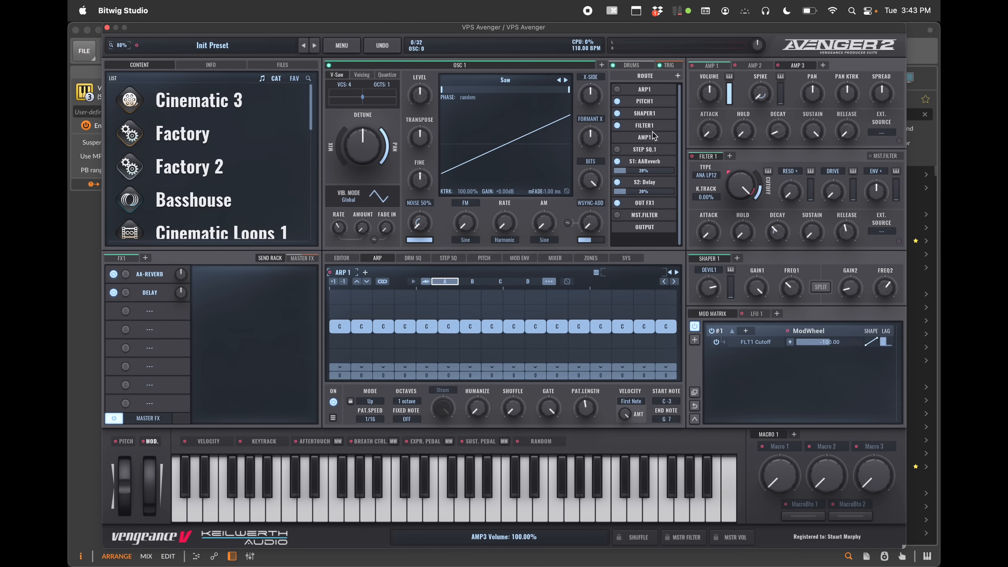
pyautogui.click(647, 137)
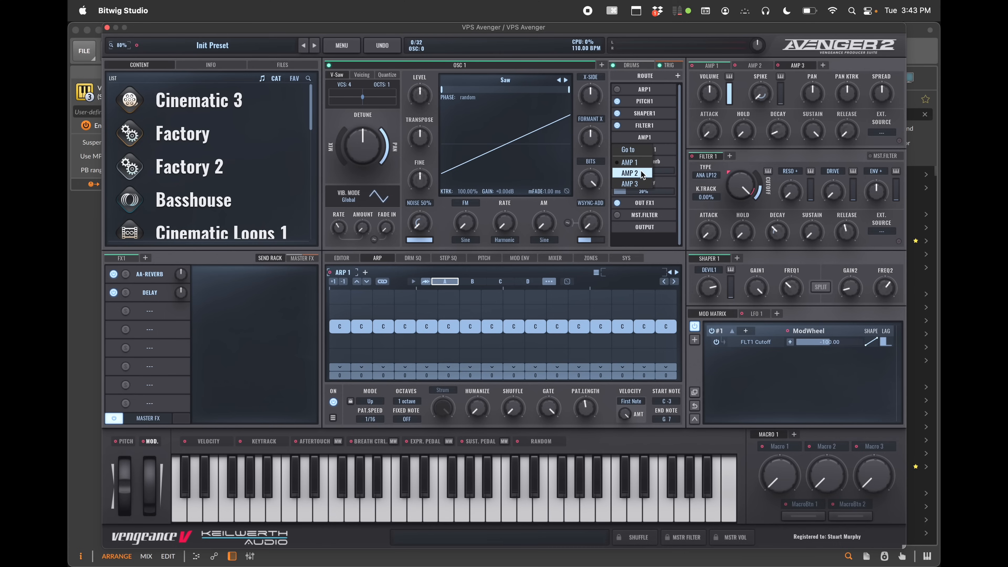
pyautogui.click(643, 174)
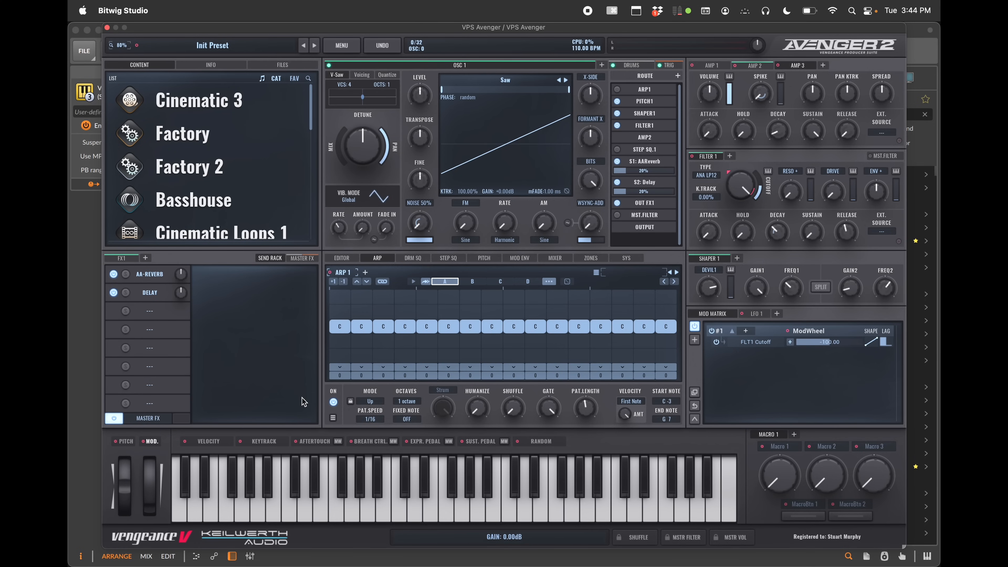
# Add a second send-effects page, FX2
pyautogui.click(127, 258)
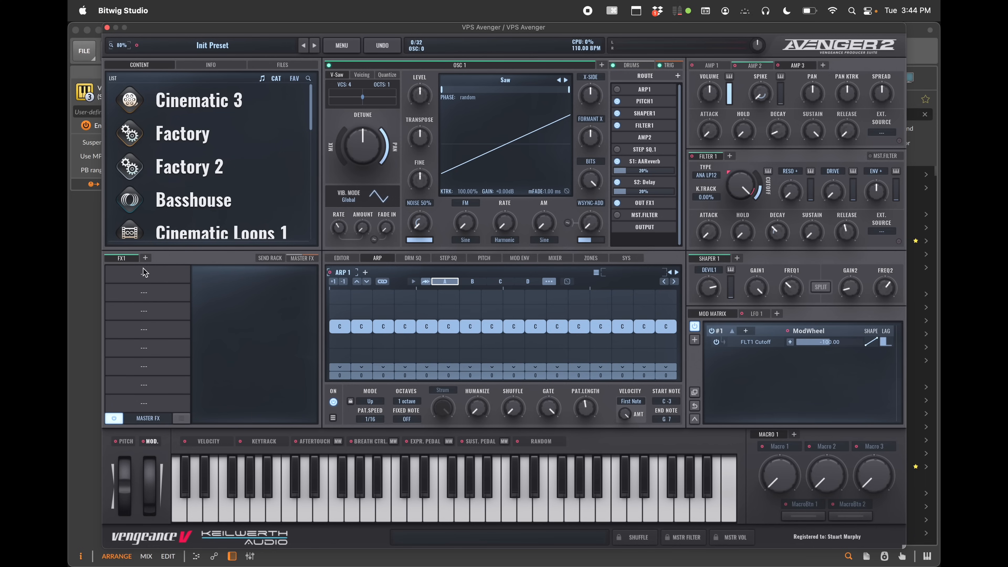
pyautogui.click(145, 258)
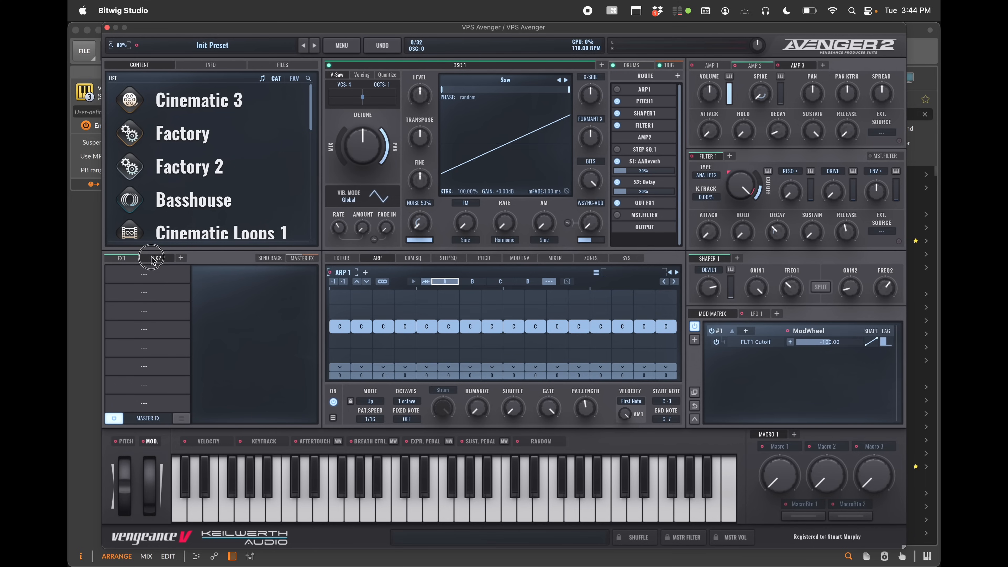
# Add FX3 and FX4 send-effects pages and return to the FX1 page
pyautogui.click(183, 260)
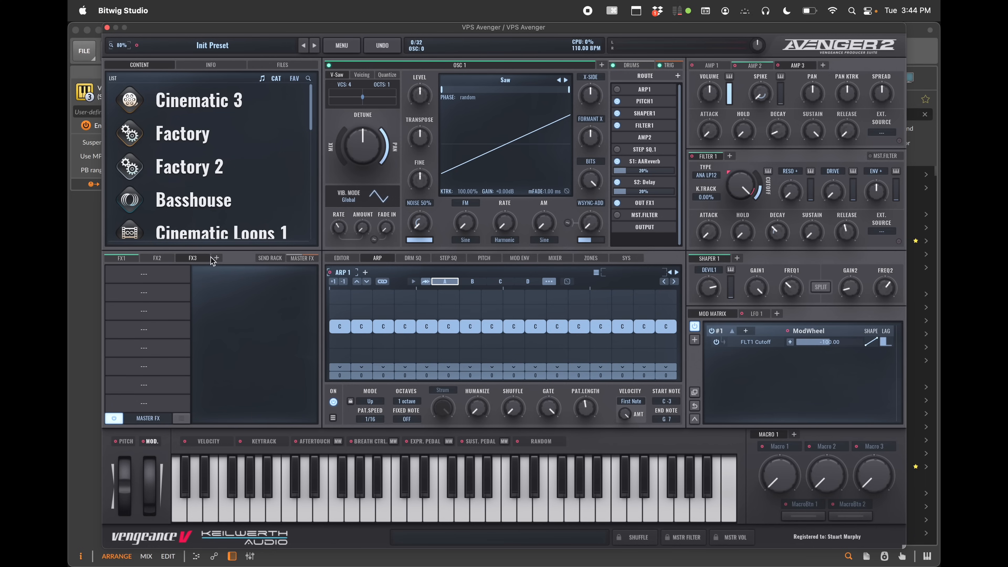
pyautogui.click(217, 260)
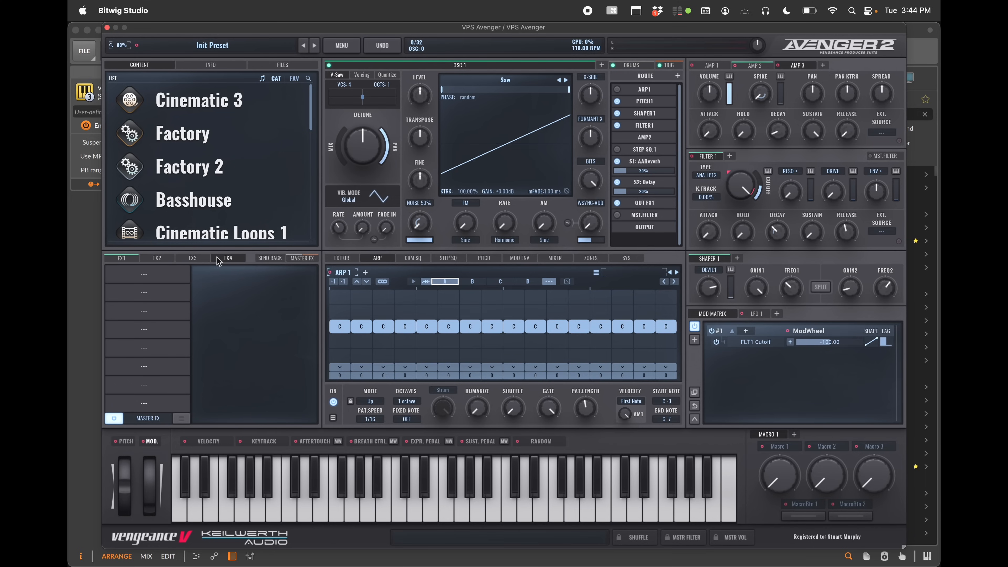
pyautogui.click(121, 261)
# Examine the routing output destinations and browse the Master FX, FX4 and FX1 effect pages
pyautogui.click(646, 203)
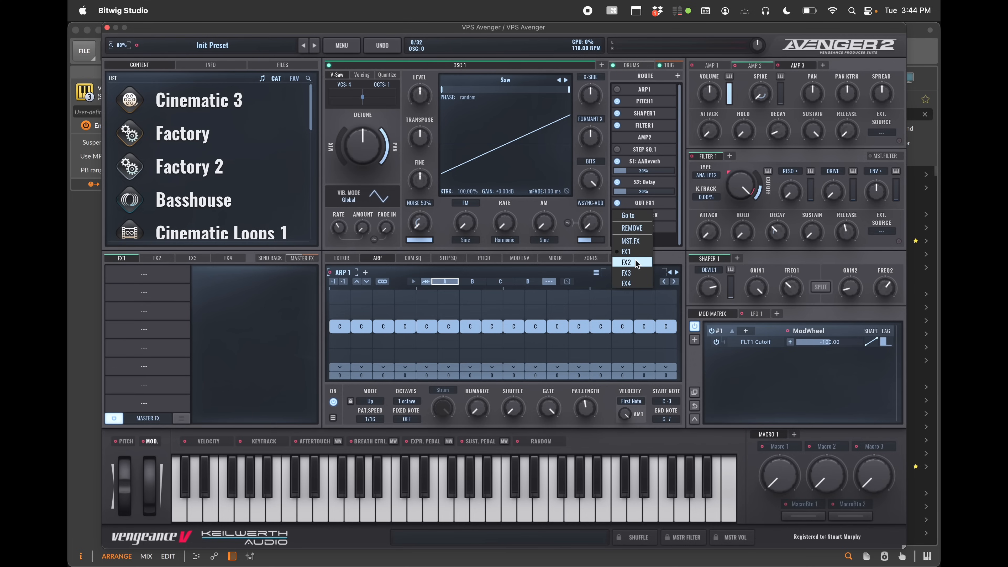
pyautogui.click(142, 270)
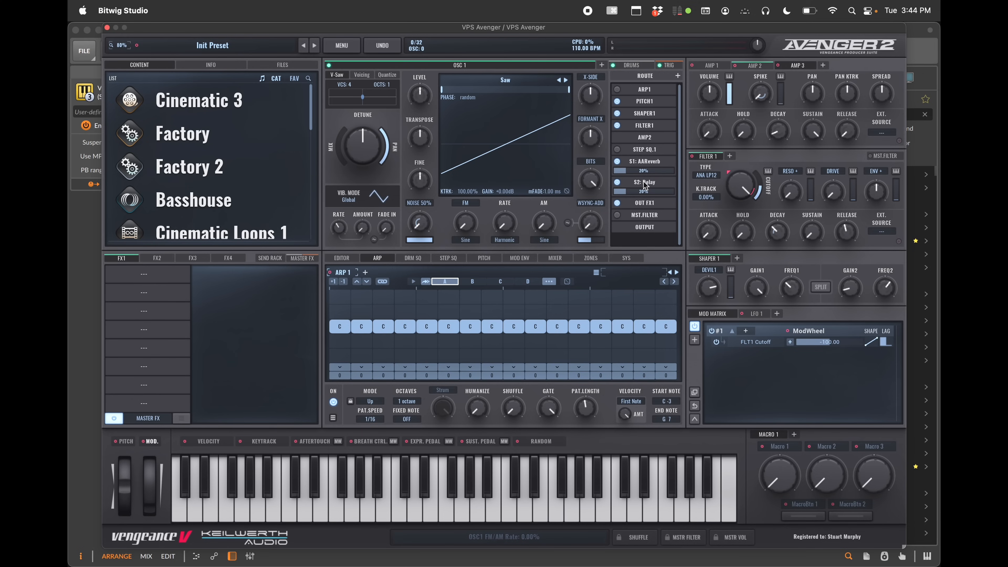
pyautogui.click(303, 258)
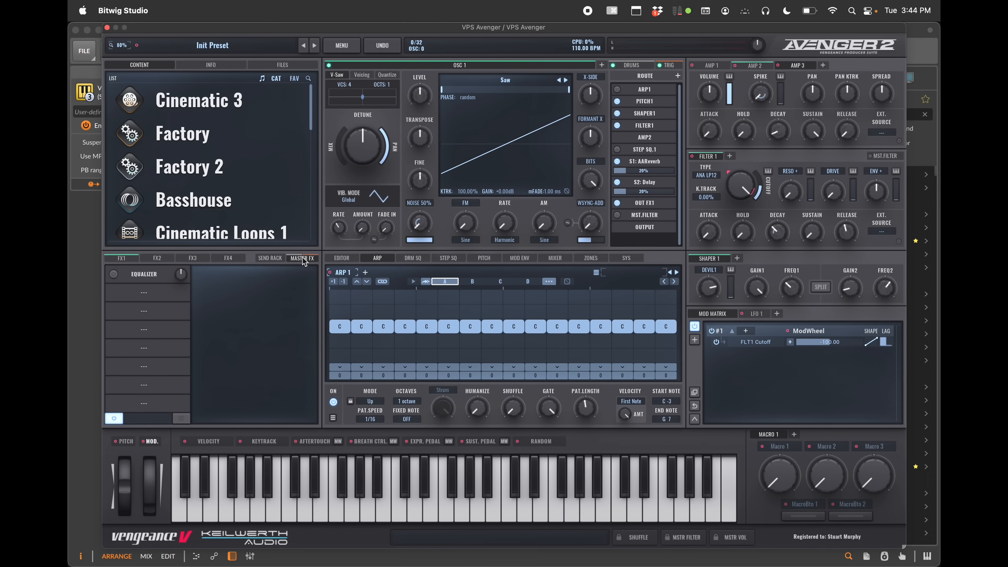
pyautogui.click(228, 258)
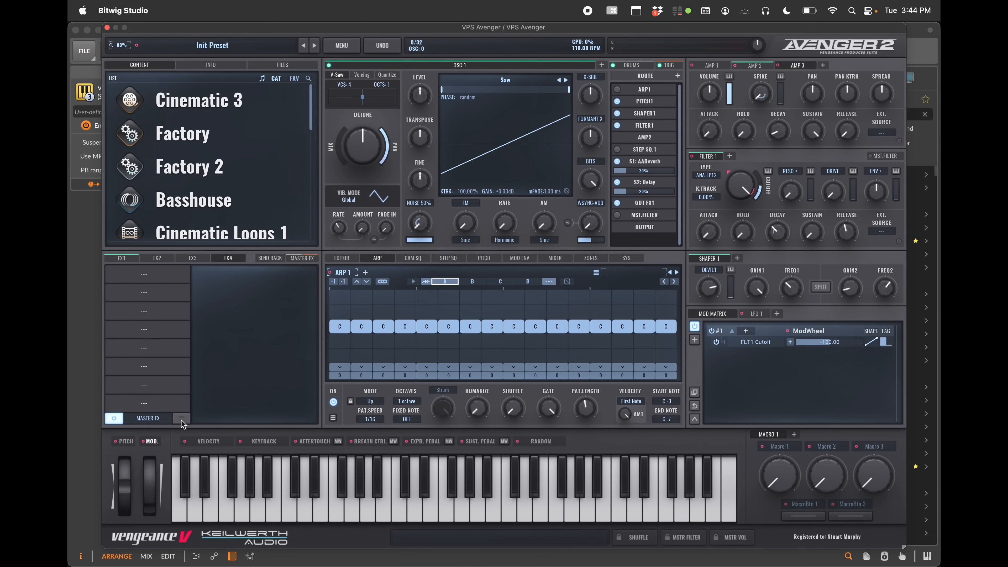
pyautogui.click(124, 259)
# Load the Dimension FX 2 preset into the FX1 send-effects page
pyautogui.click(183, 419)
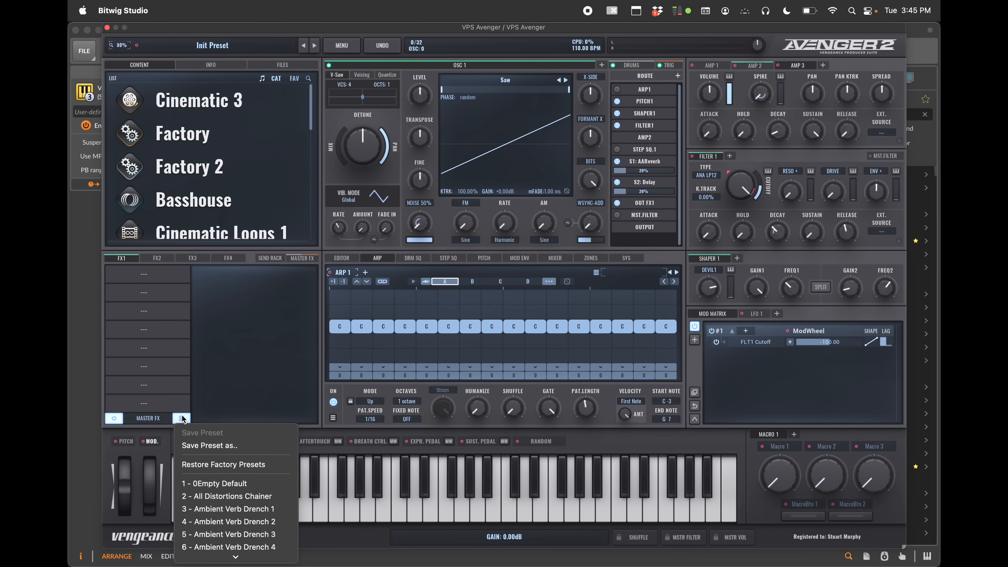
pyautogui.scroll(-2, 231, 464)
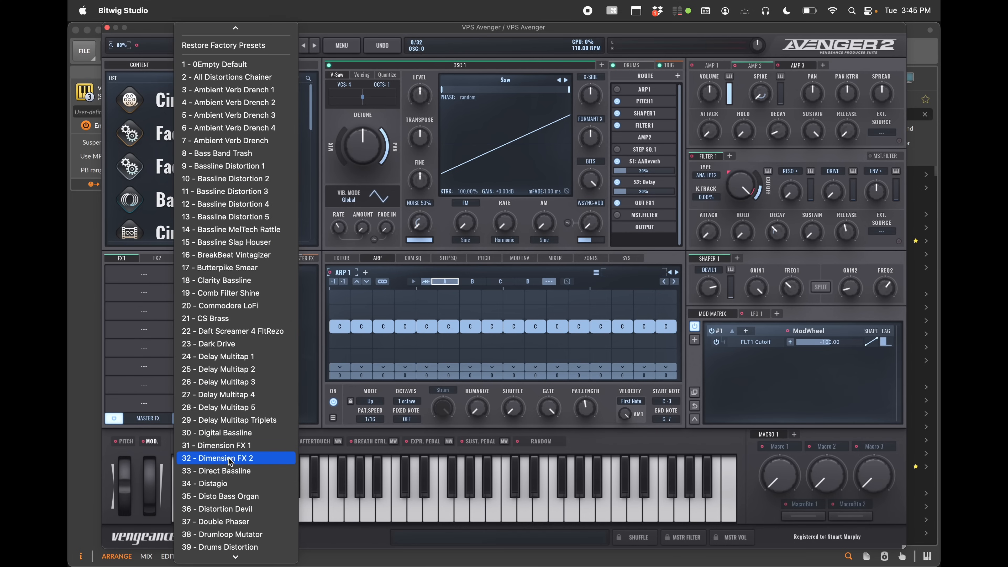
pyautogui.click(231, 459)
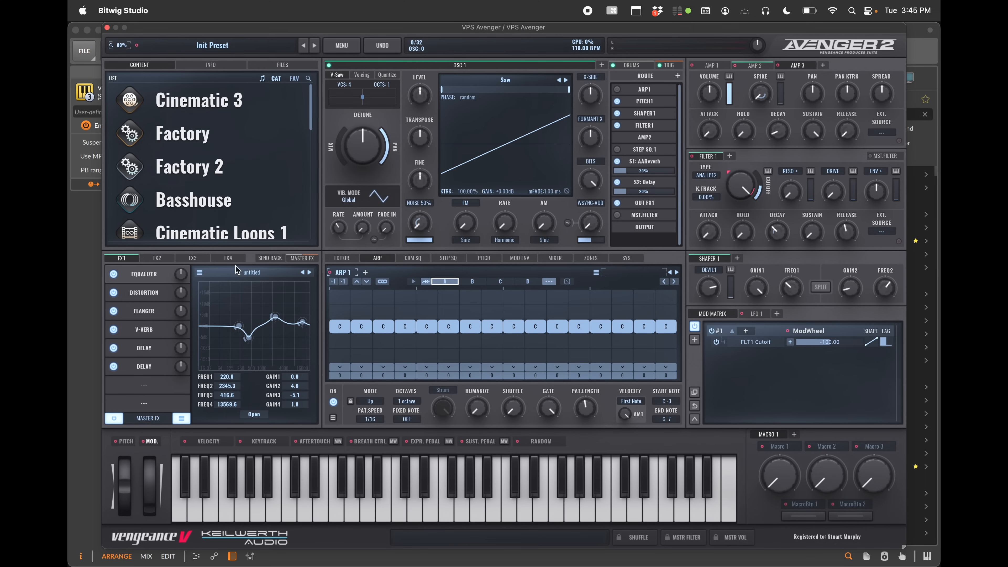
# Switch to the FX2 page and load its Ambient Verb Drench 4 preset
pyautogui.click(184, 420)
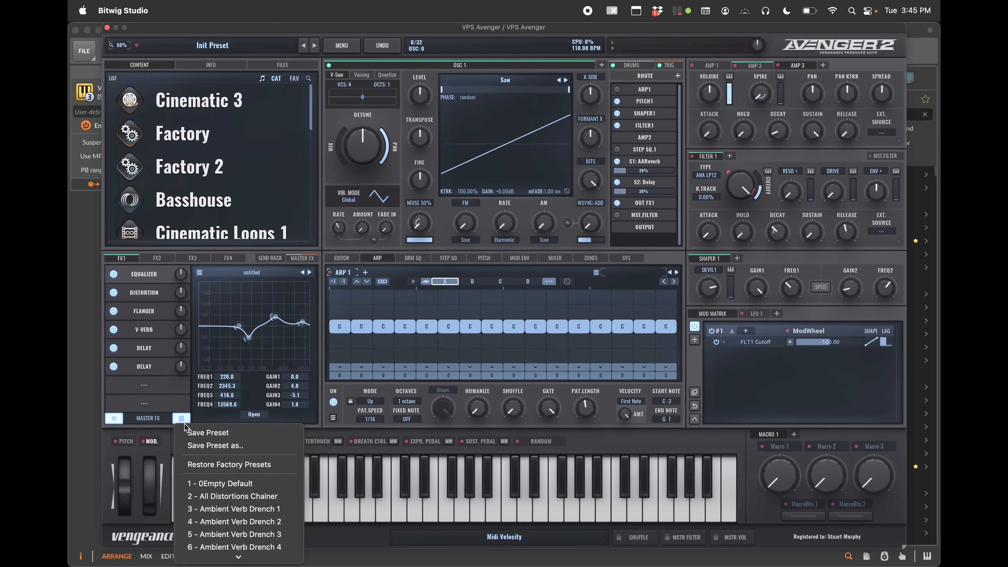
pyautogui.click(160, 259)
pyautogui.click(159, 258)
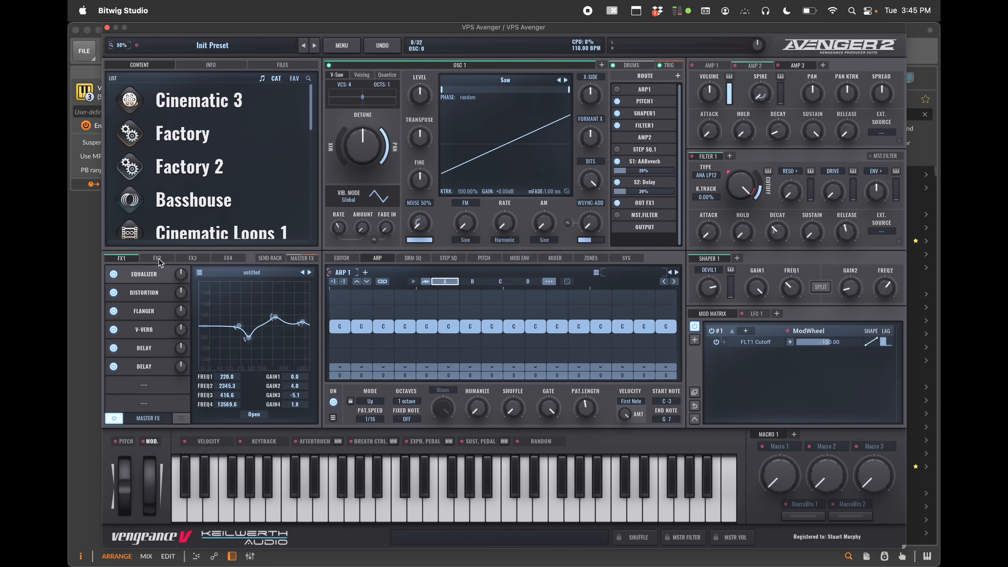
pyautogui.click(182, 418)
pyautogui.scroll(-3, 234, 532)
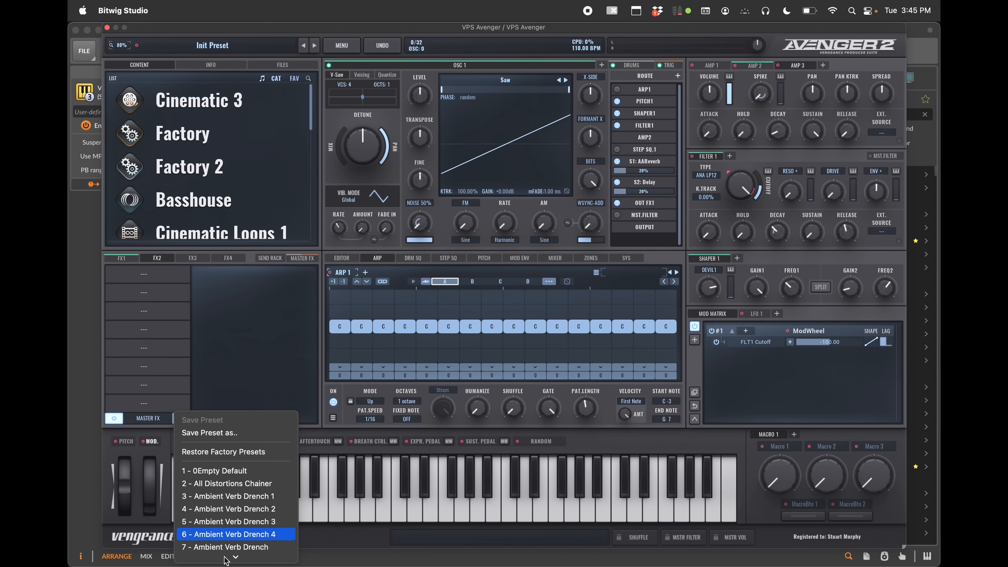
pyautogui.click(235, 533)
# Replace the first FX1 slot's Equalizer with Q4NTUM FX and open its Delay 3 layer
pyautogui.click(194, 259)
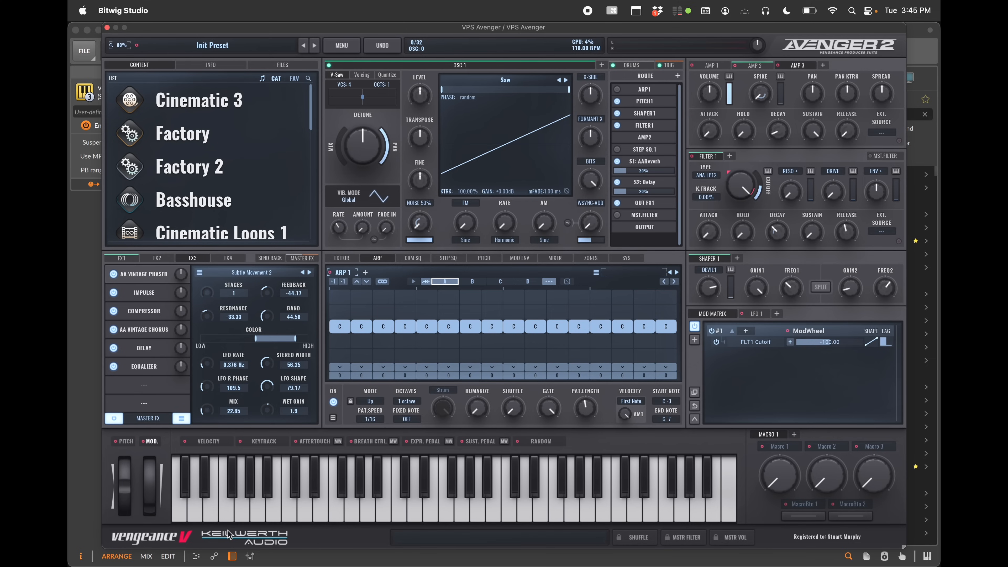
pyautogui.click(127, 261)
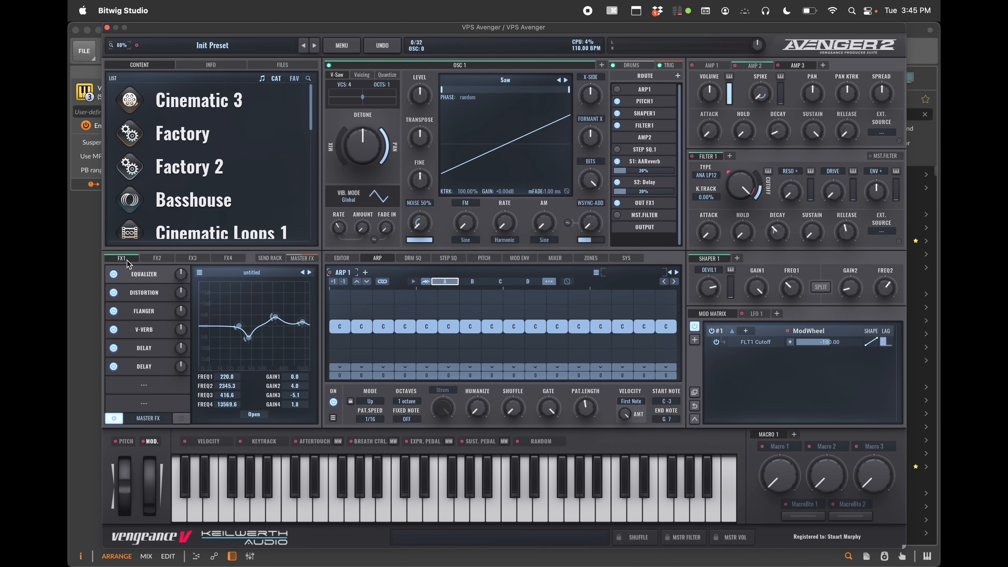
pyautogui.click(139, 277)
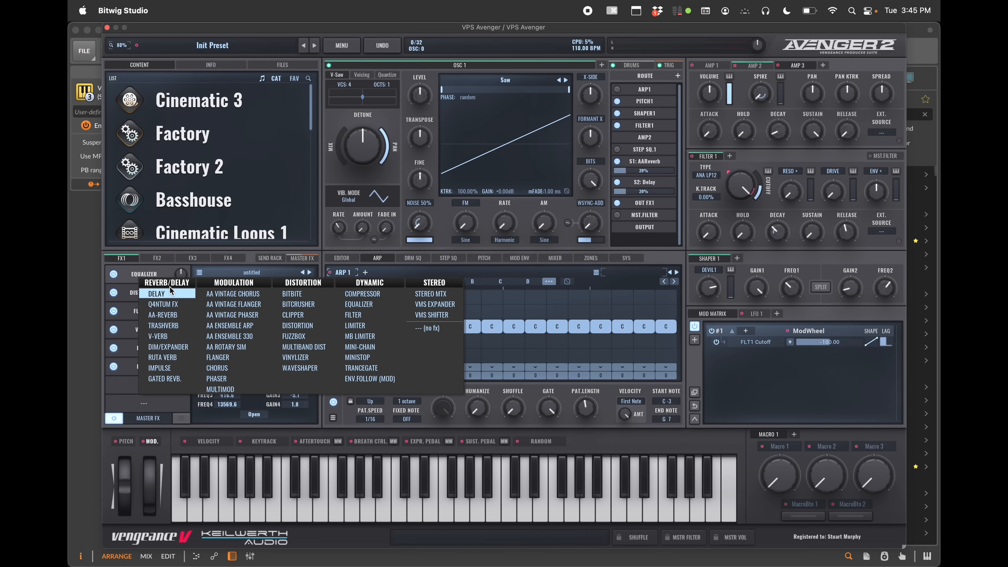
pyautogui.click(181, 305)
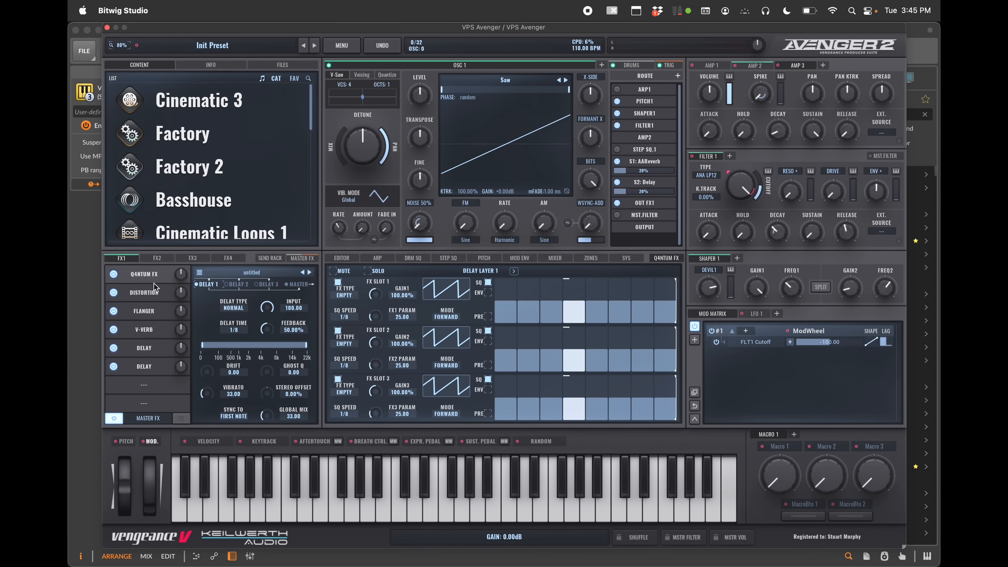
pyautogui.click(269, 285)
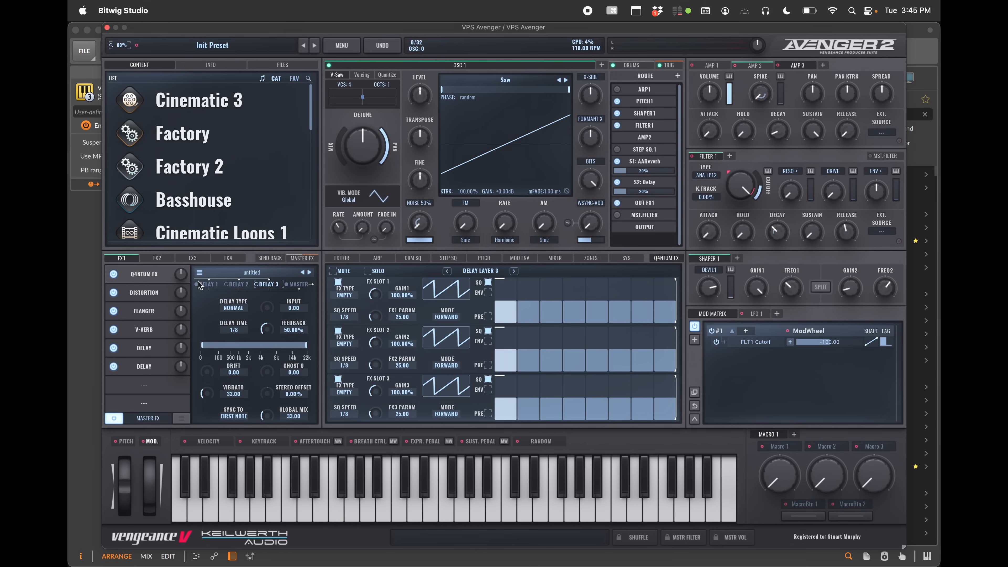
# Change FX1's first slot to Ruta Verb and set its type to ABYSS
pyautogui.click(146, 274)
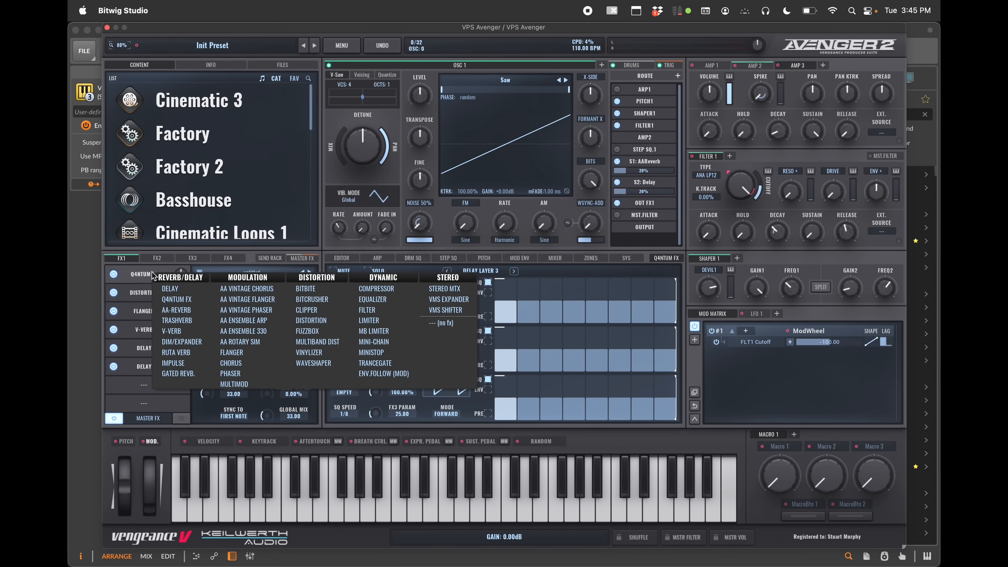
pyautogui.click(179, 352)
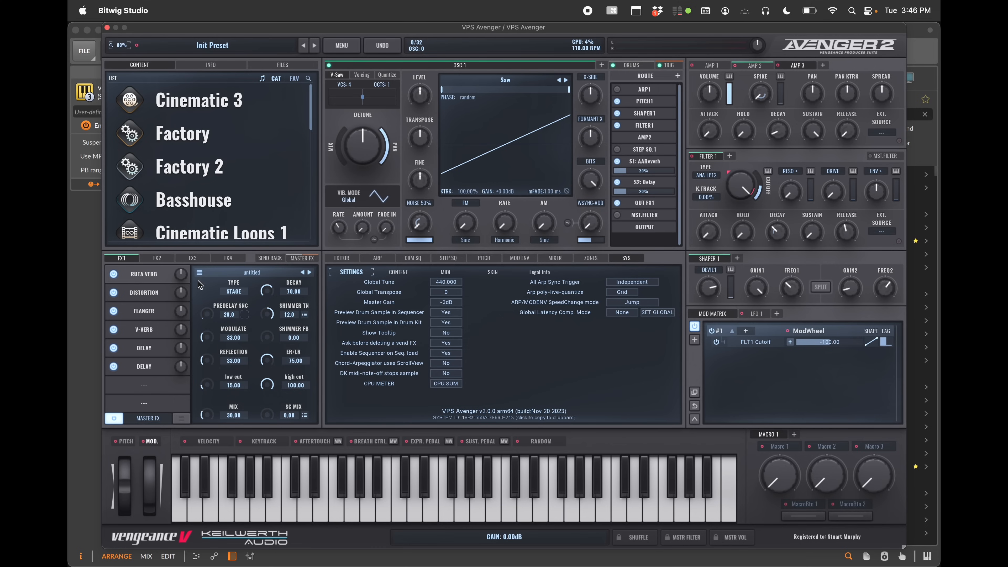
pyautogui.click(229, 293)
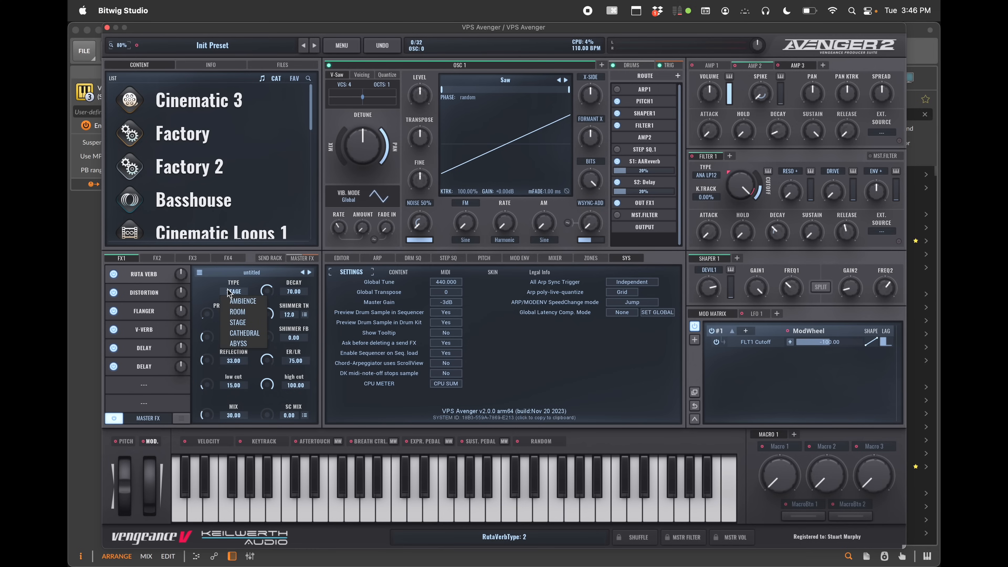
pyautogui.click(243, 345)
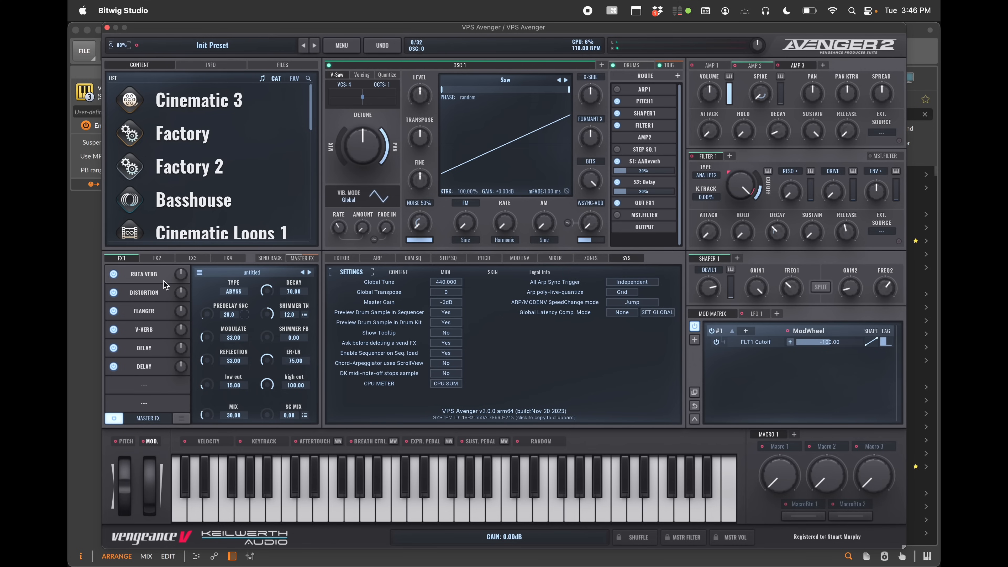
# Swap the first FX1 slot's effect to Mini-Chain
pyautogui.rightClick(131, 260)
pyautogui.click(126, 259)
pyautogui.click(144, 274)
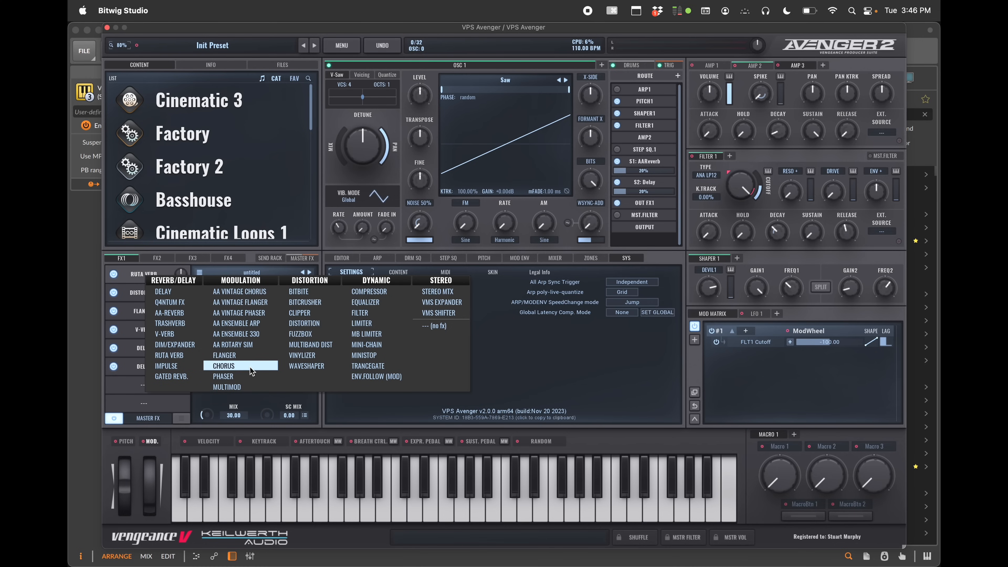
pyautogui.click(251, 302)
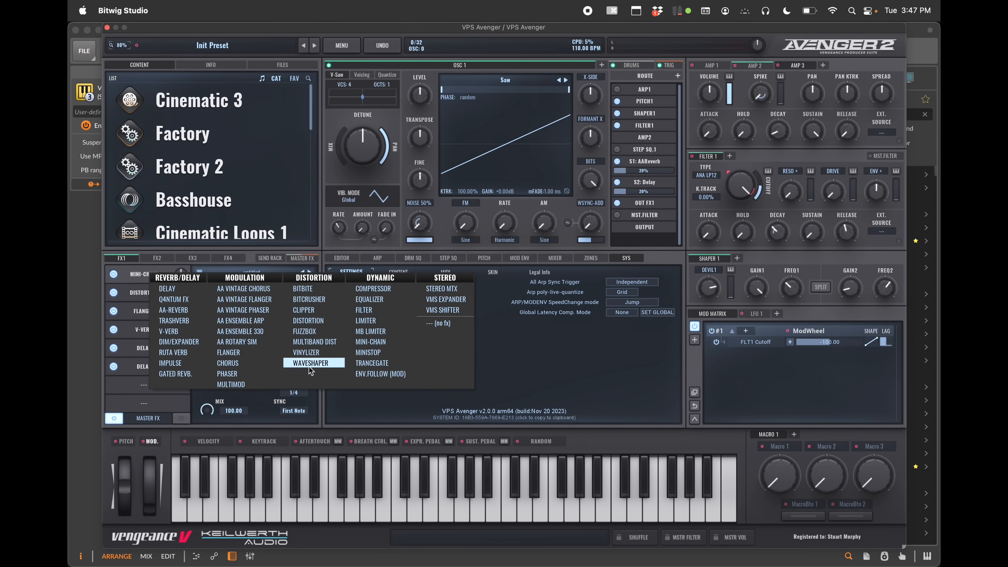
pyautogui.click(383, 288)
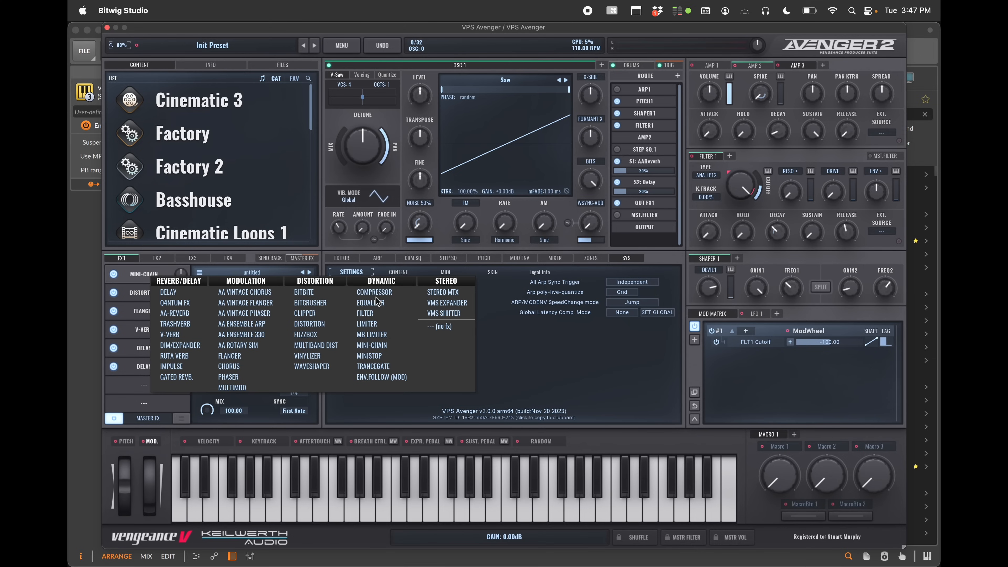
pyautogui.click(375, 344)
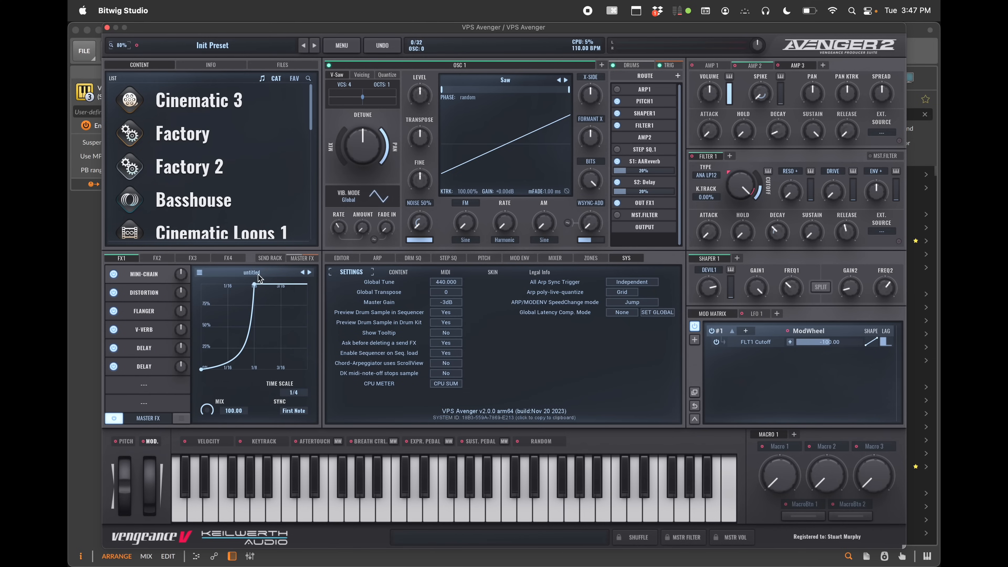
# Reshape the Mini-Chain curve by moving its points
pyautogui.moveTo(254, 284); pyautogui.dragTo(271, 284)
pyautogui.moveTo(261, 346); pyautogui.dragTo(264, 338)
pyautogui.moveTo(271, 284); pyautogui.dragTo(244, 285)
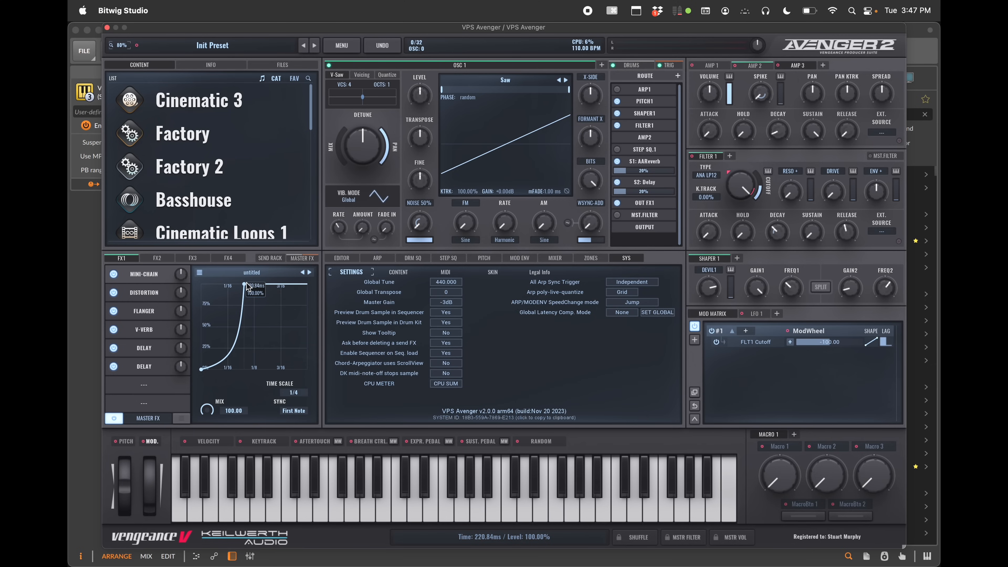
# Replace FX1's sixth slot effect with ENV.FOLLOW (MOD)
pyautogui.click(141, 366)
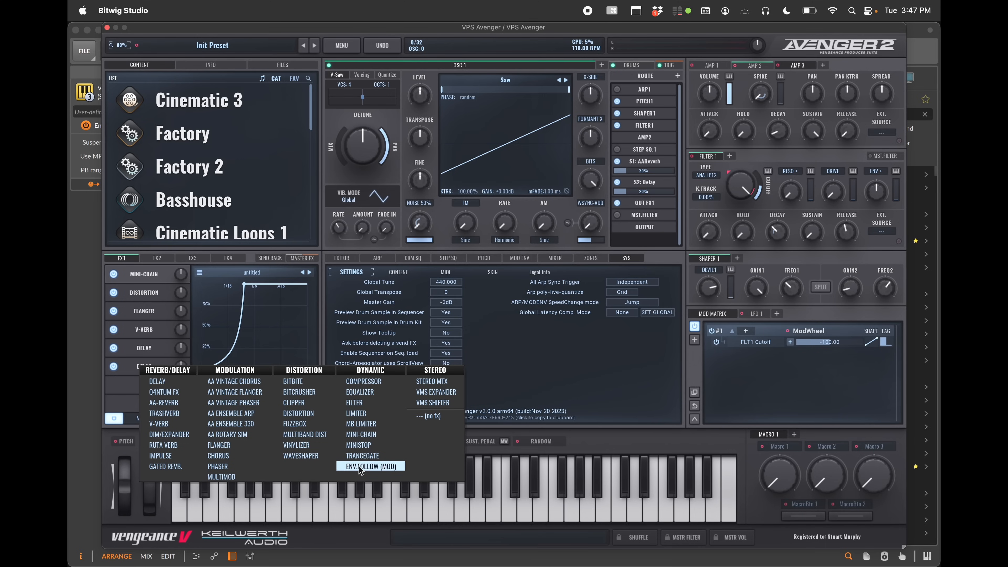
pyautogui.click(389, 467)
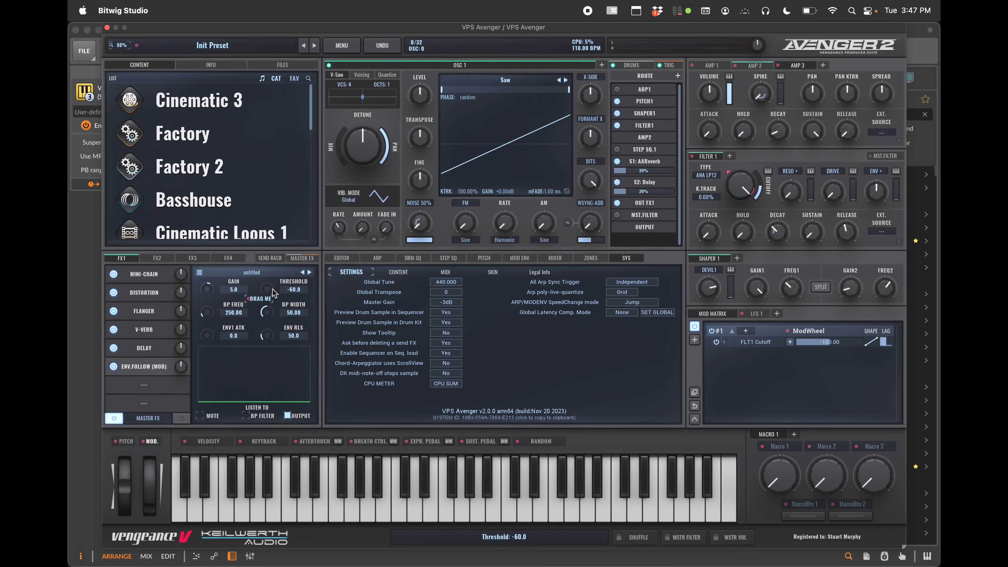
# Browse the drum sequencer, FX2, FX4, Send Rack and Master FX pages, opening the master equalizer
pyautogui.click(630, 64)
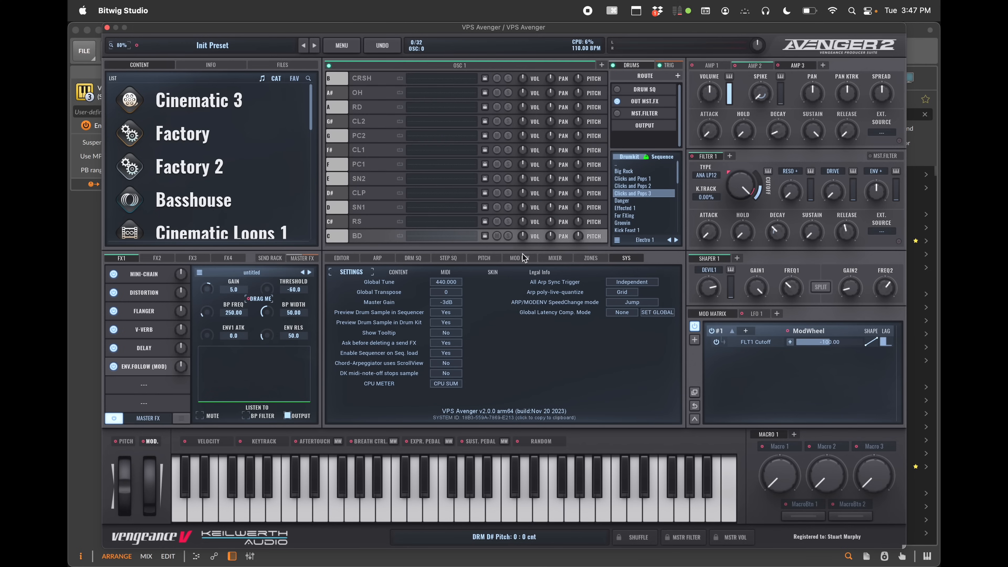
pyautogui.click(414, 259)
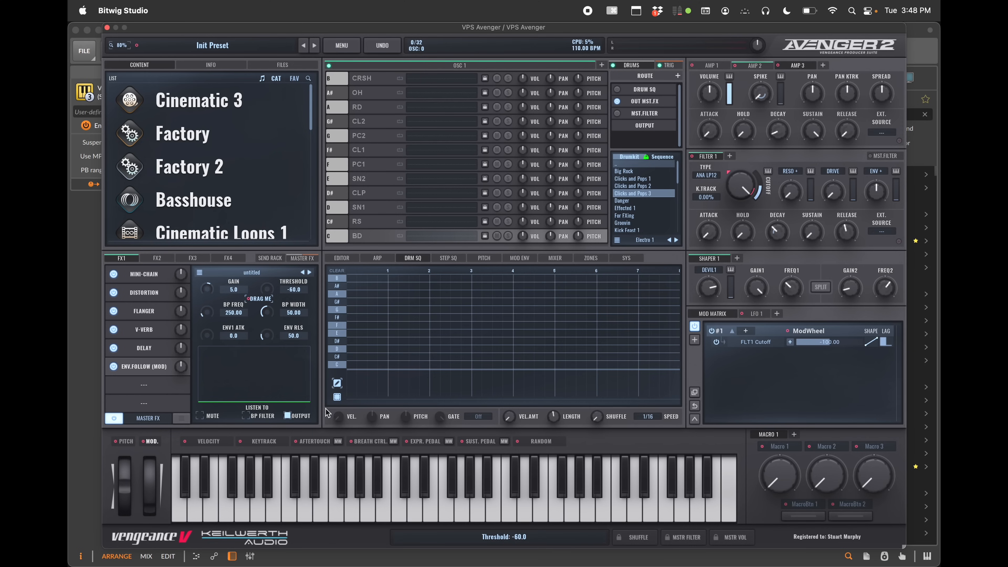
pyautogui.click(171, 259)
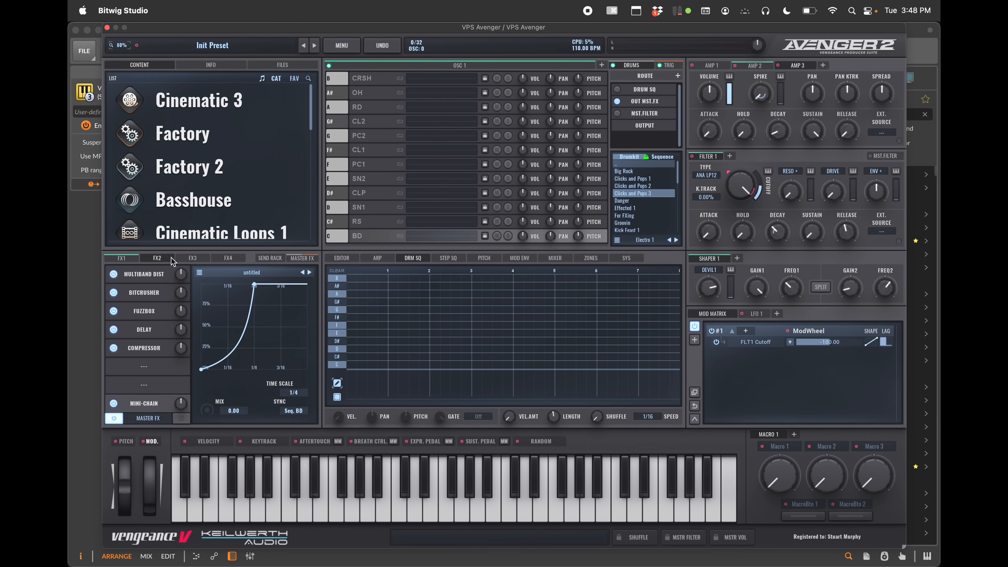
pyautogui.click(228, 258)
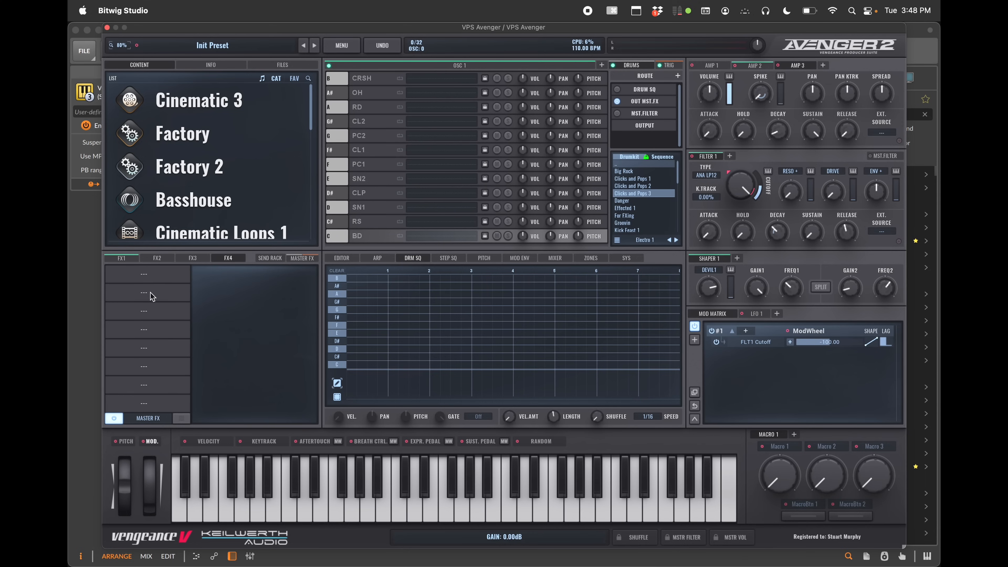
pyautogui.click(270, 258)
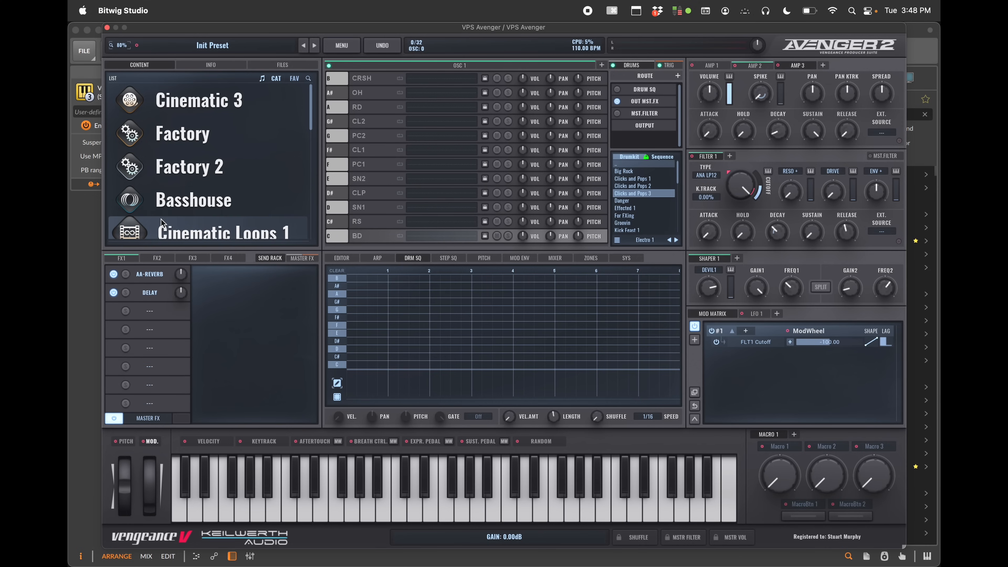
pyautogui.click(302, 258)
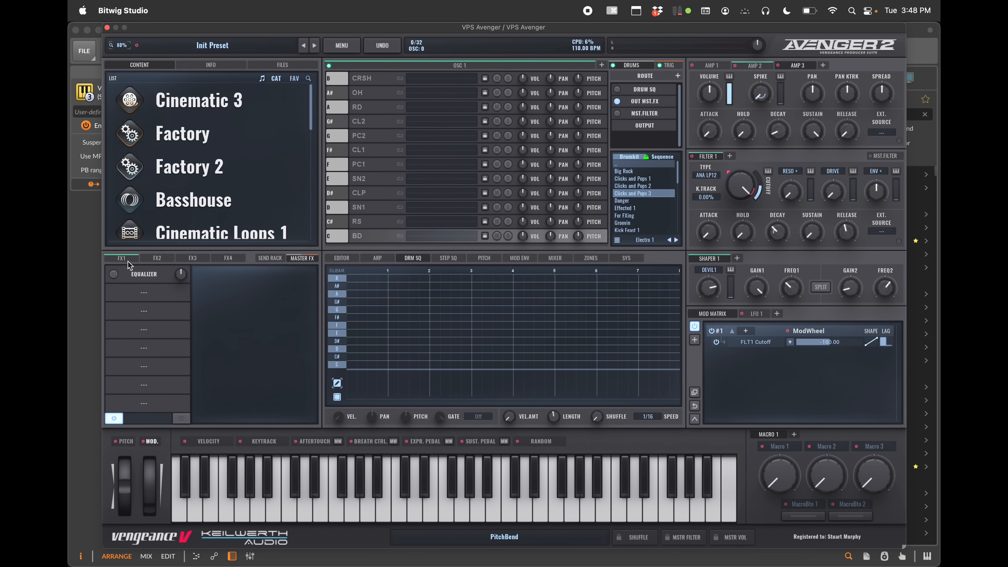
pyautogui.click(130, 269)
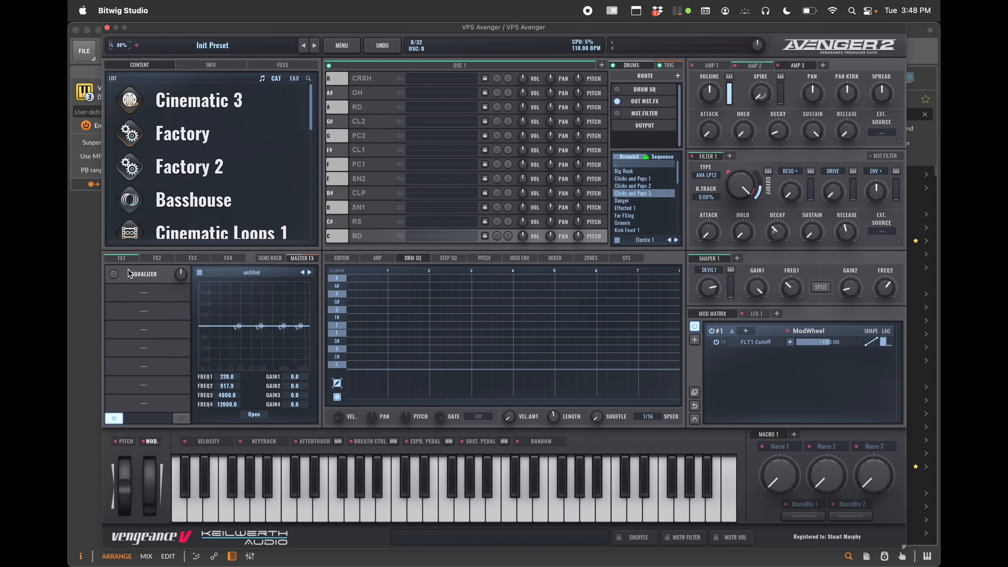
# Open the arpeggiator editor for the BA Born in October bass preset and enable ARP1 in the routing
pyautogui.click(114, 273)
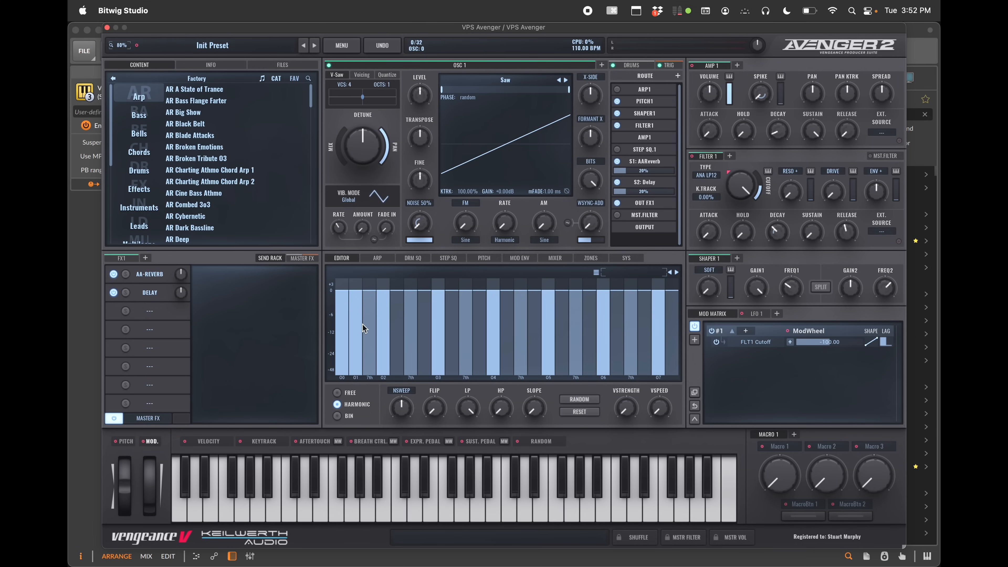
pyautogui.click(377, 259)
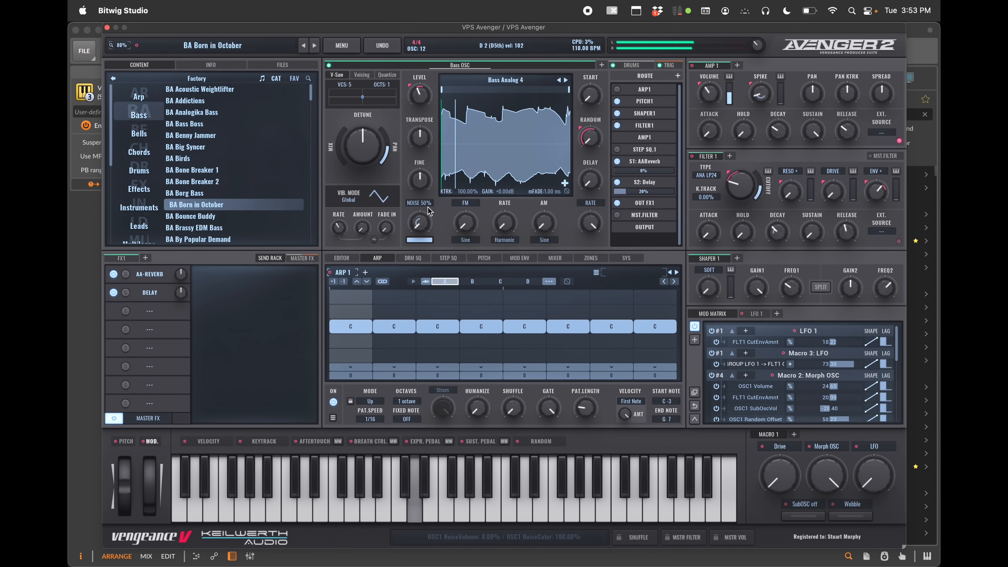
pyautogui.click(618, 90)
# Load the Basic Bassline 1 arp pattern and step forward through the patterns to Basic Bassline 3
pyautogui.click(633, 277)
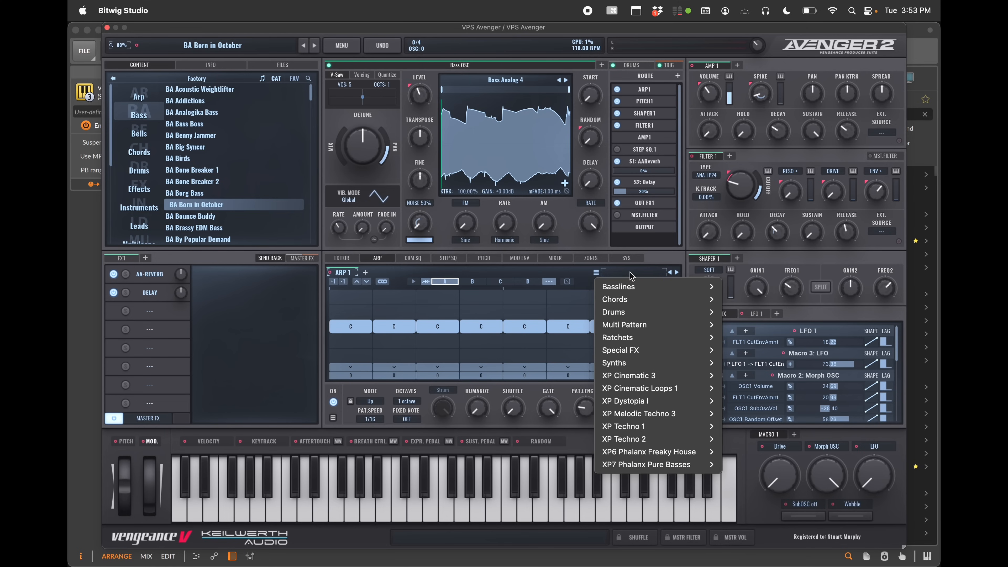
pyautogui.moveTo(632, 287)
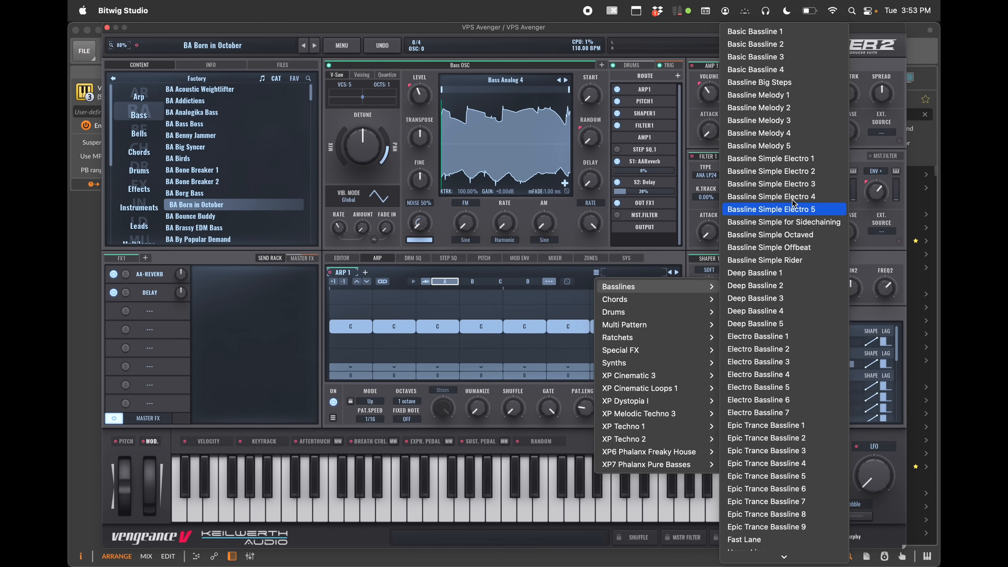
pyautogui.click(772, 31)
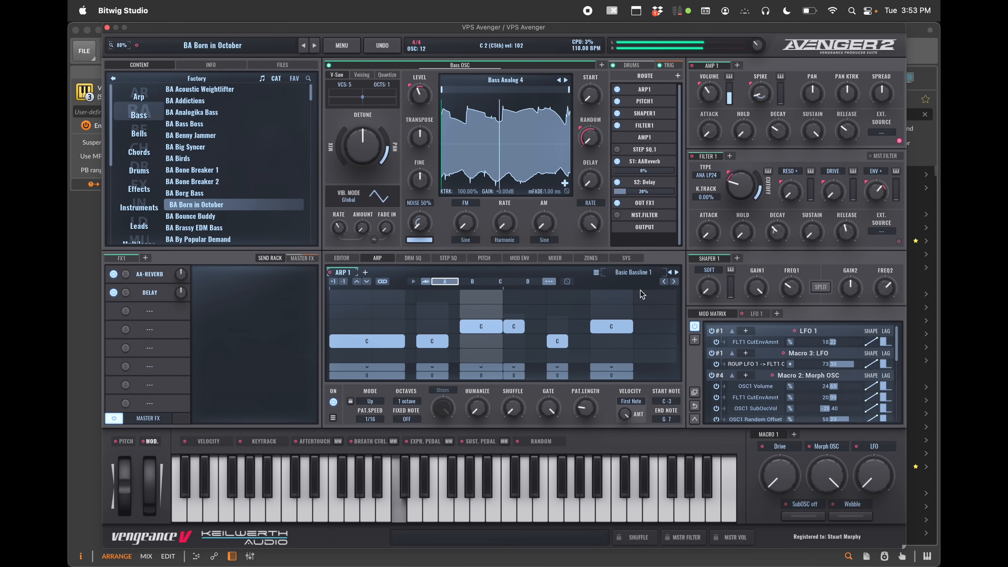
pyautogui.click(677, 273)
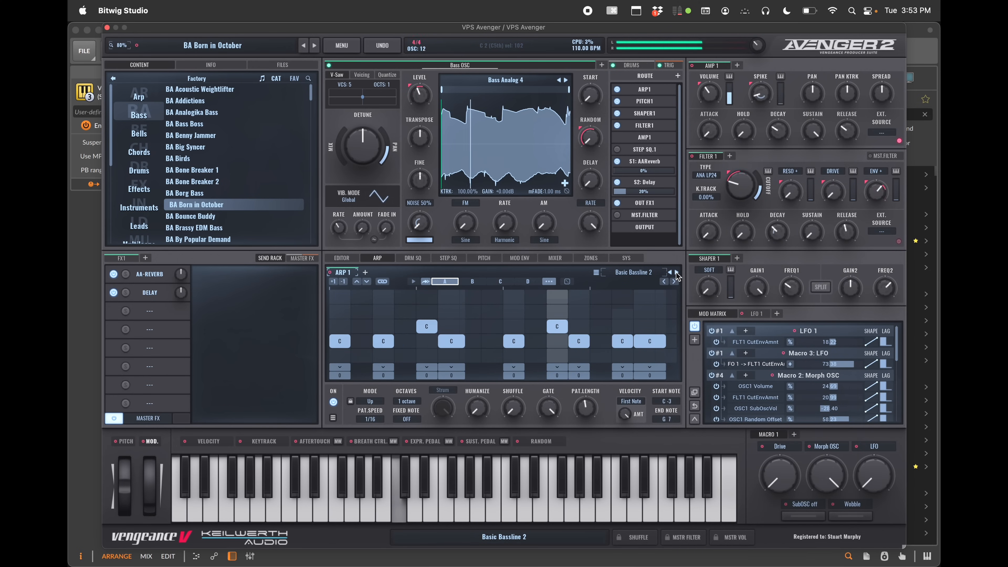
pyautogui.click(677, 273)
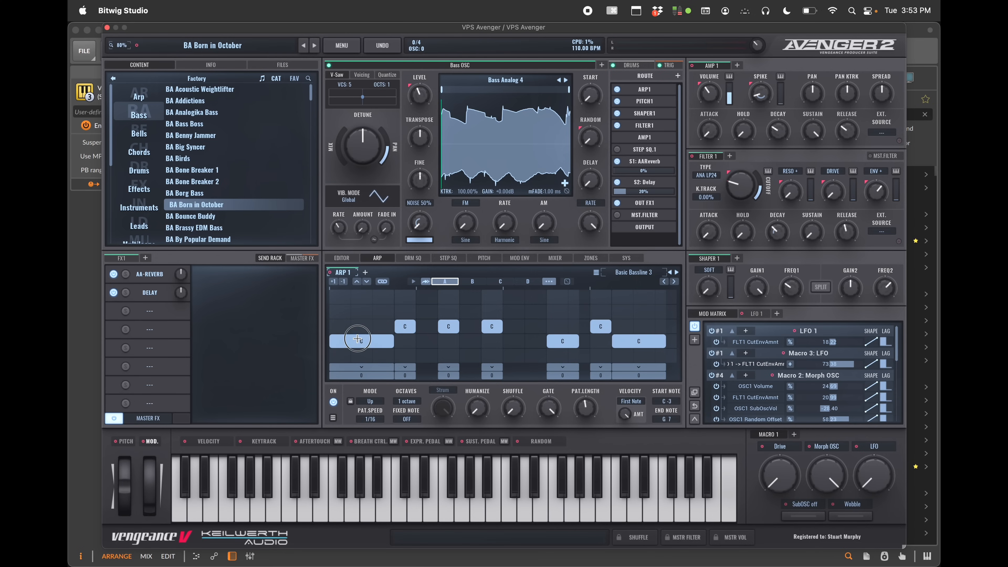
# Edit the arp pattern's note pitches by moving several steps to higher notes
pyautogui.moveTo(360, 341); pyautogui.dragTo(359, 302)
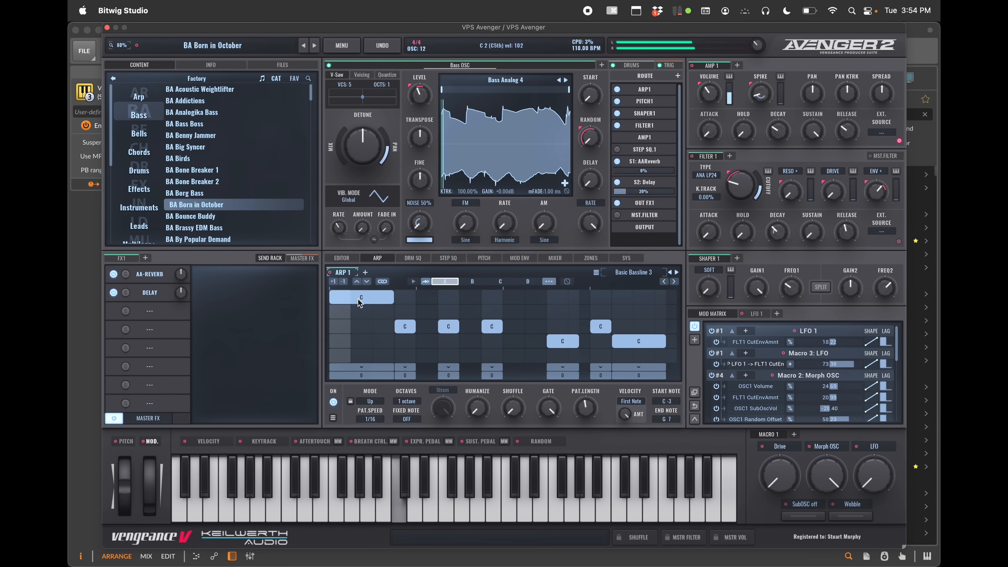
pyautogui.moveTo(360, 302); pyautogui.dragTo(359, 335)
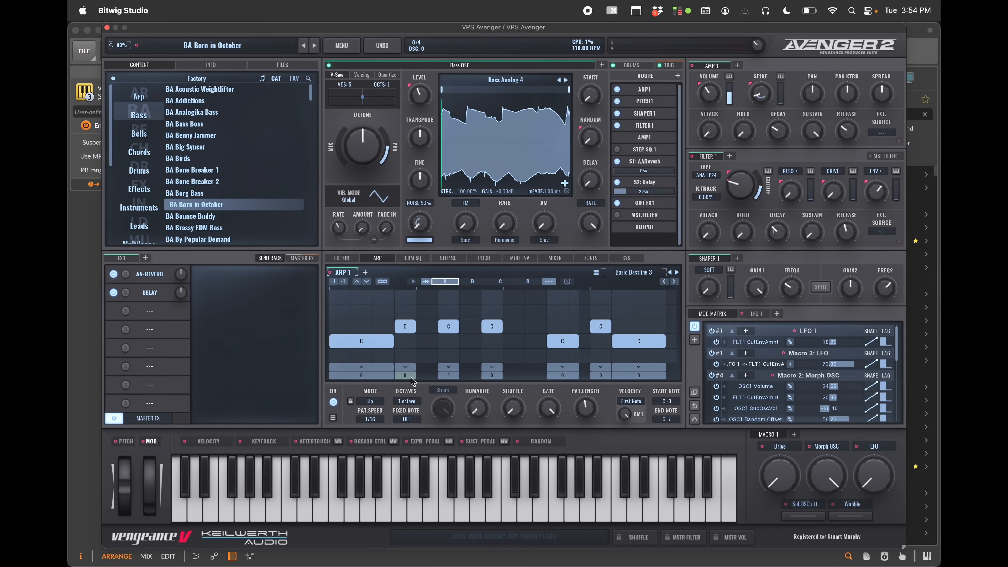
pyautogui.moveTo(411, 377); pyautogui.dragTo(418, 301)
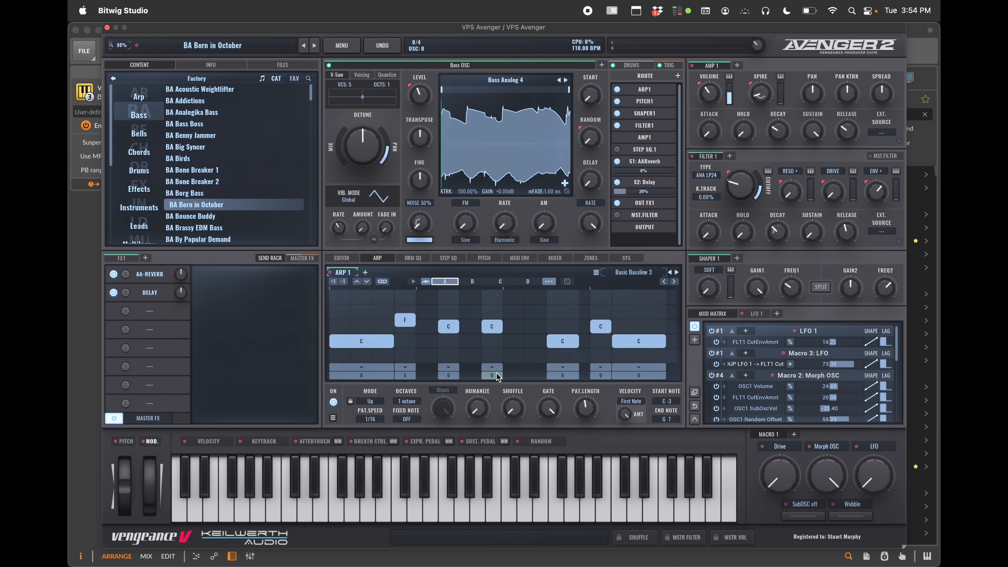
pyautogui.moveTo(492, 375); pyautogui.dragTo(498, 203)
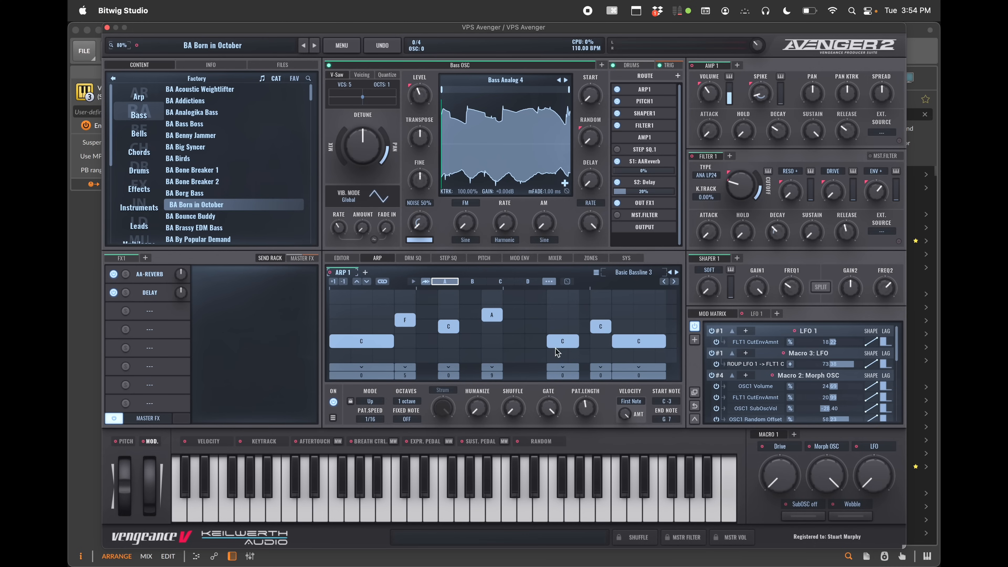
pyautogui.moveTo(569, 342); pyautogui.dragTo(569, 305)
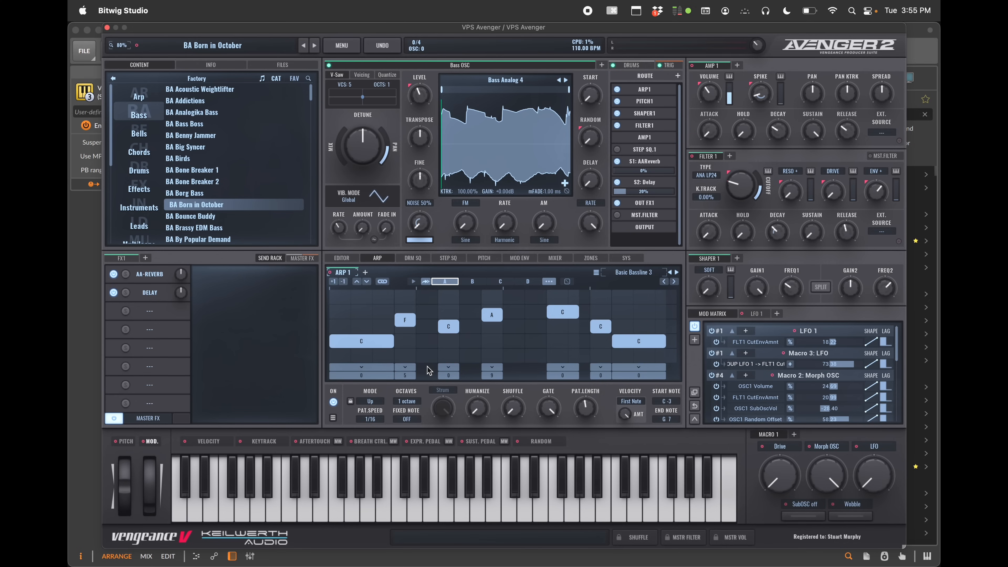
# Set the first arp step's ratchet to RATCHET 5 with the 5 default style
pyautogui.click(361, 367)
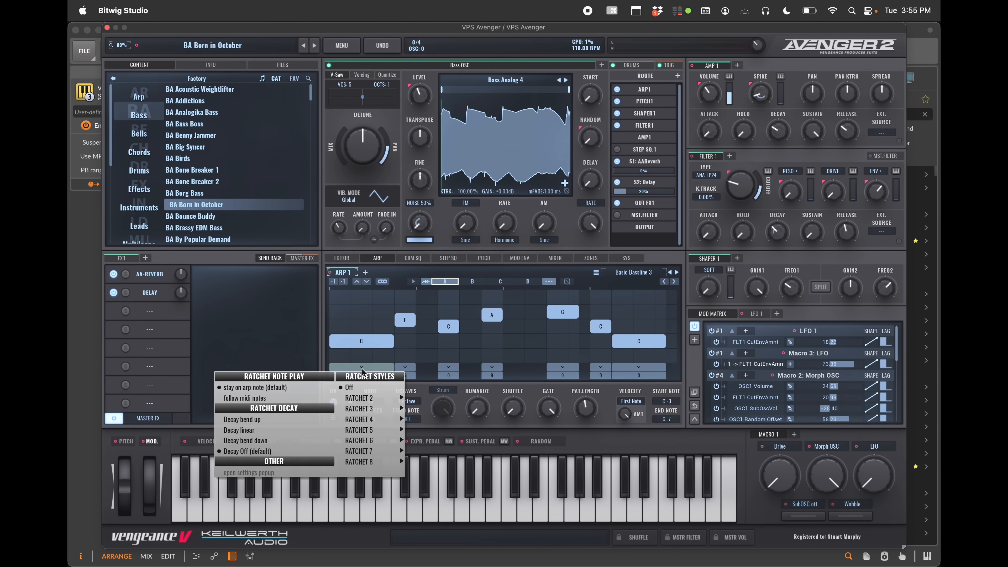
pyautogui.click(365, 373)
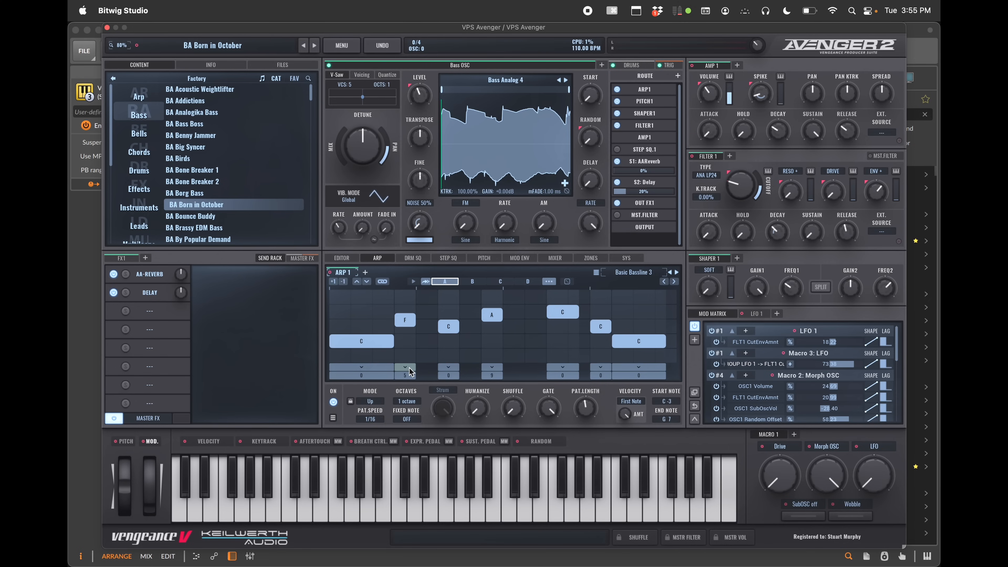
pyautogui.click(405, 367)
pyautogui.moveTo(430, 414)
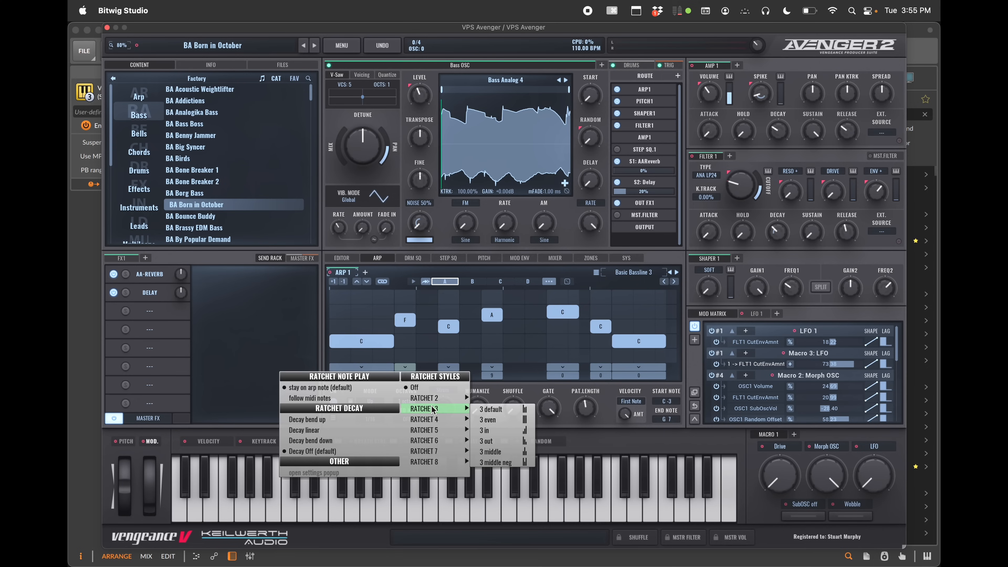
pyautogui.click(374, 368)
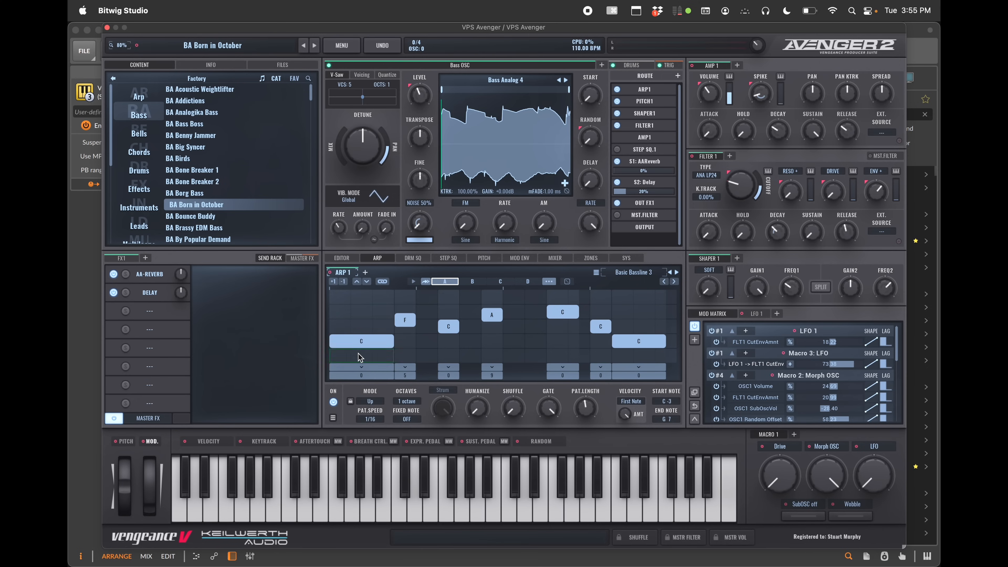
pyautogui.click(361, 368)
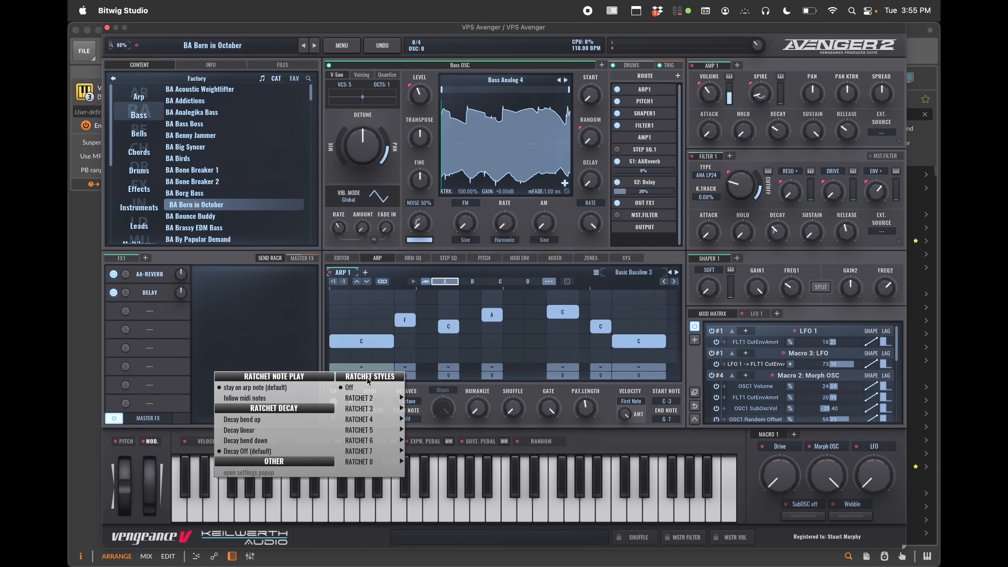
pyautogui.moveTo(391, 430)
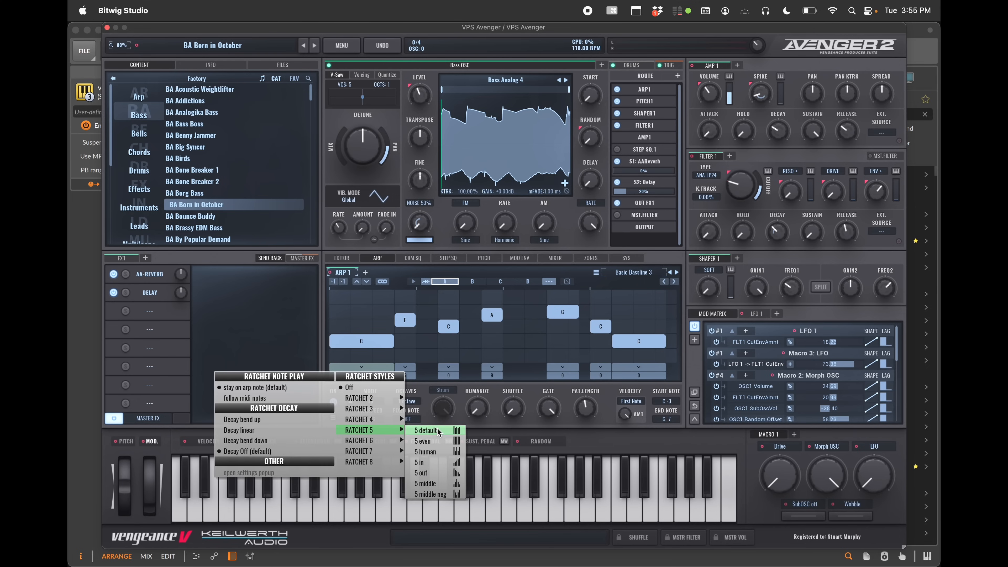
pyautogui.click(437, 430)
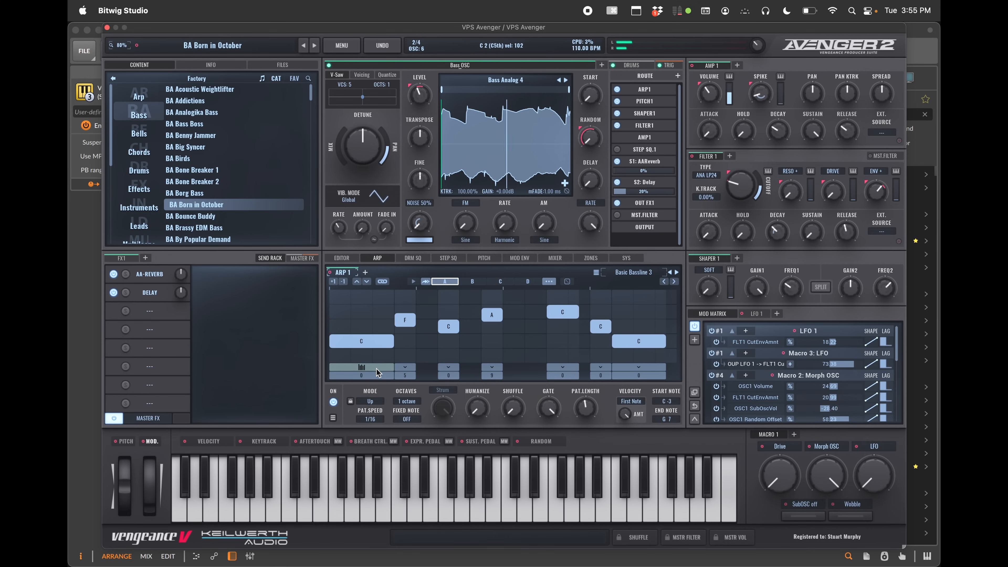
# Shorten the first arp note and stretch it back to two steps while auditioning it
pyautogui.moveTo(393, 341); pyautogui.dragTo(352, 344)
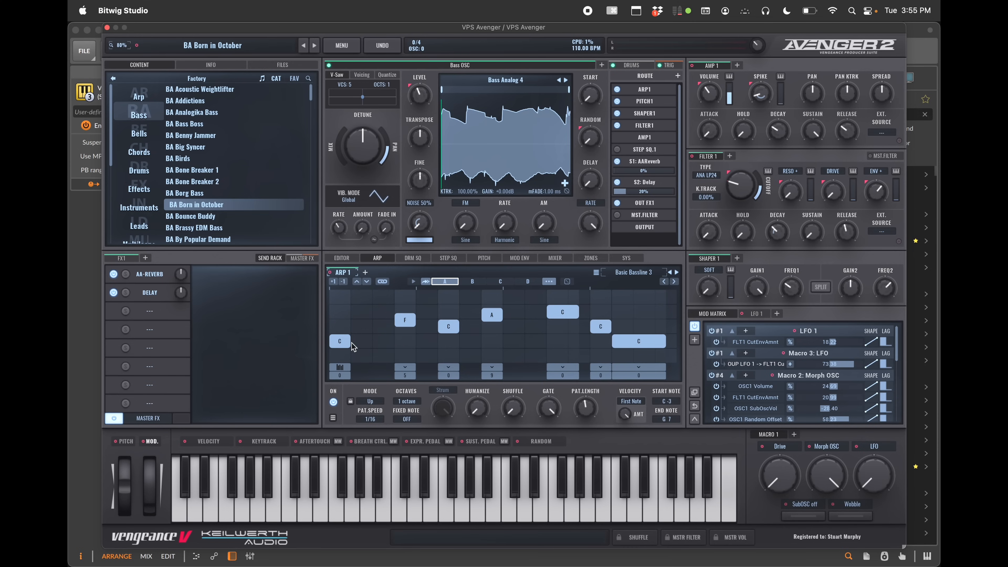
pyautogui.press('a')
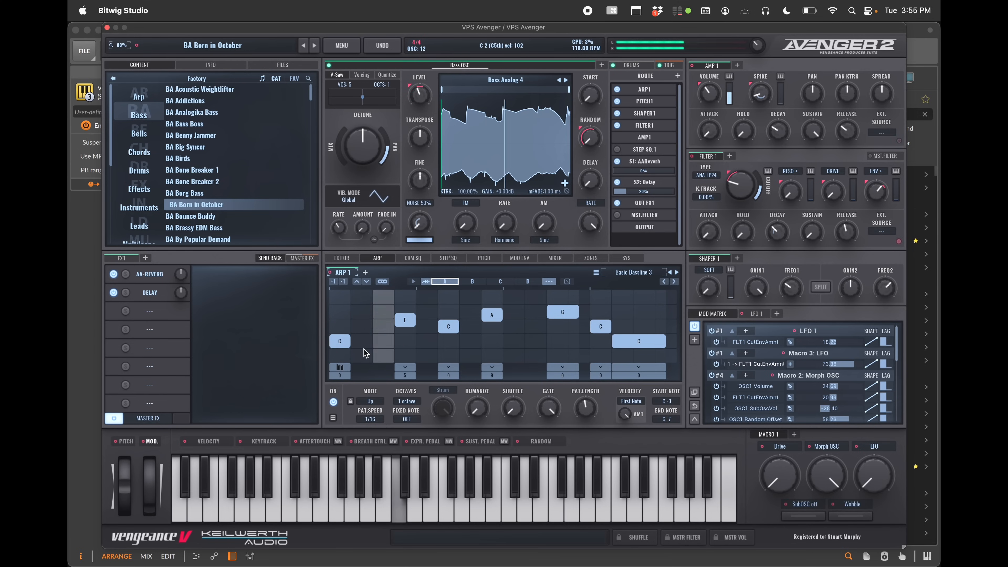
pyautogui.moveTo(352, 343); pyautogui.dragTo(374, 344)
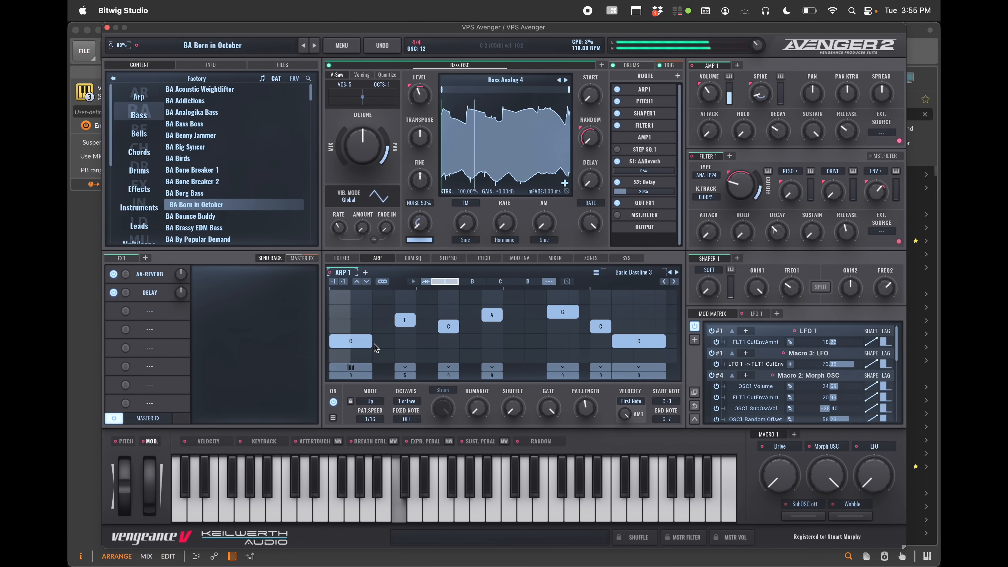
pyautogui.moveTo(370, 343); pyautogui.dragTo(395, 345)
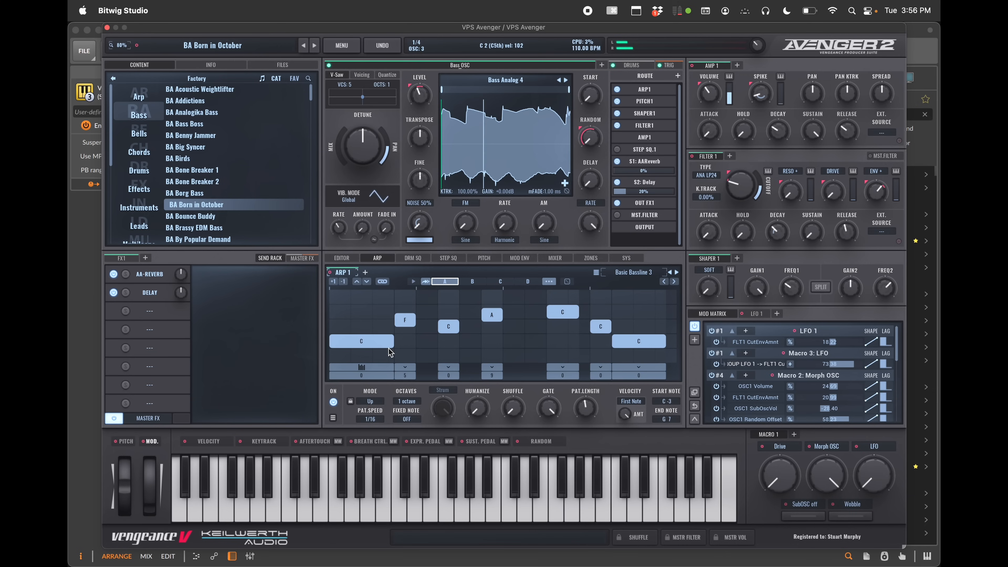
# Set the first step's ratchet volumes to a rising ramp from 50% to 88% and adjust its note offsets
pyautogui.click(385, 367)
pyautogui.moveTo(382, 453)
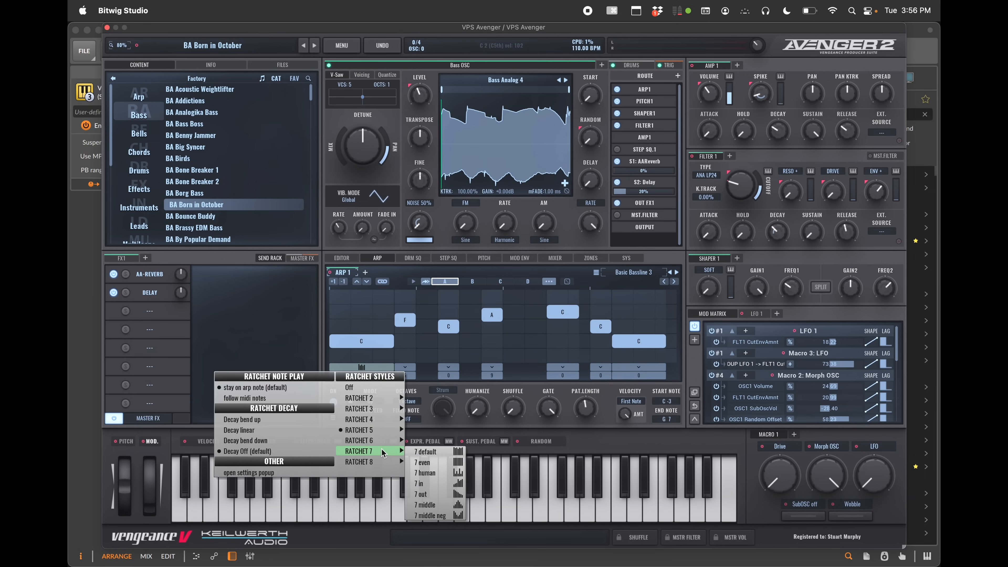
pyautogui.click(362, 368)
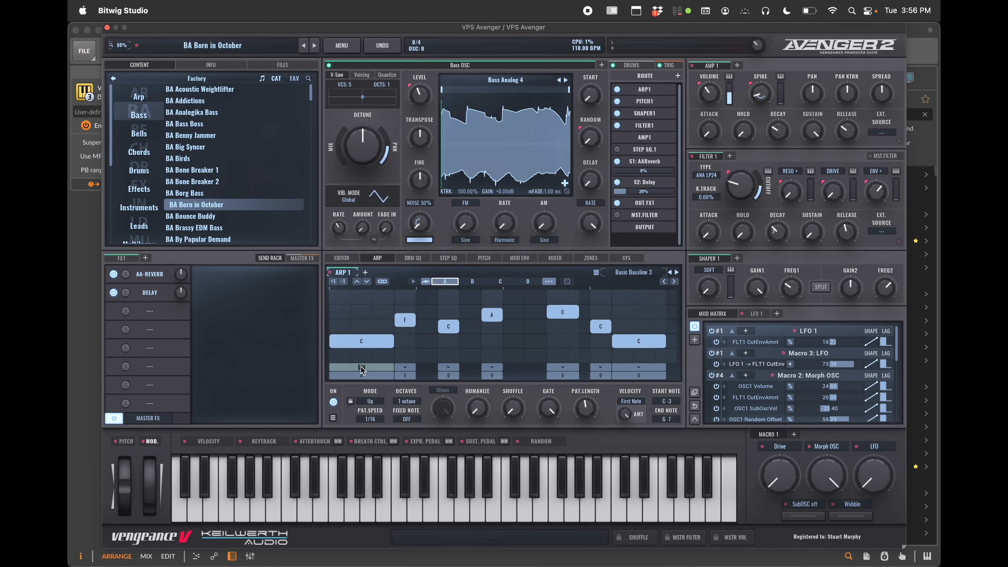
pyautogui.moveTo(362, 370)
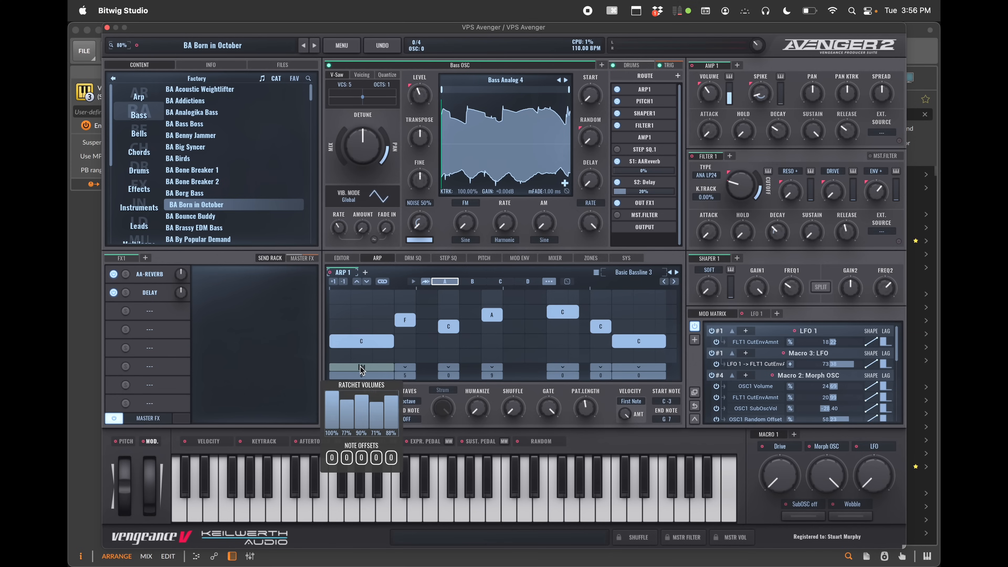
pyautogui.click(334, 414)
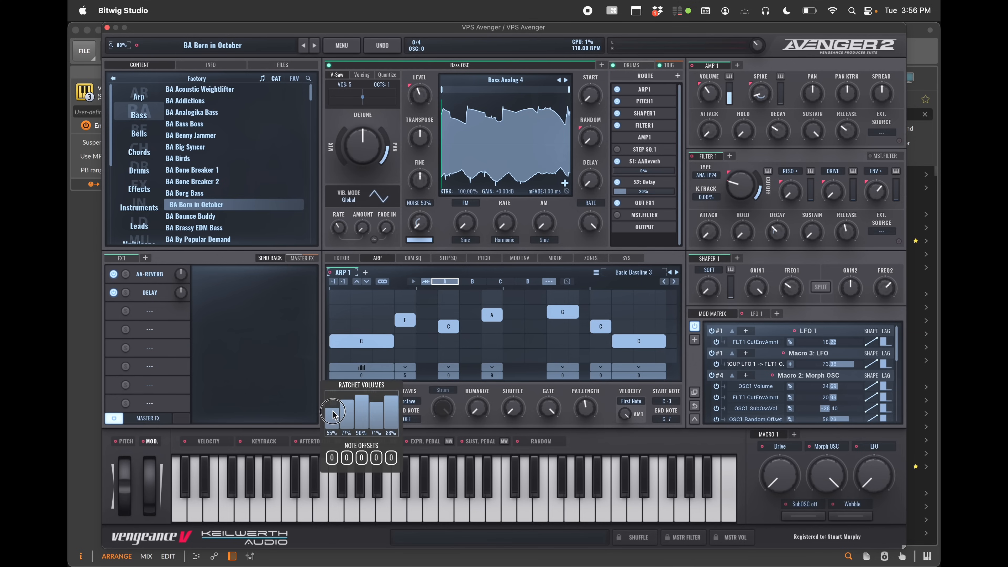
pyautogui.moveTo(347, 394)
pyautogui.mouseDown()
pyautogui.moveTo(362, 405)
pyautogui.moveTo(348, 413)
pyautogui.mouseUp()
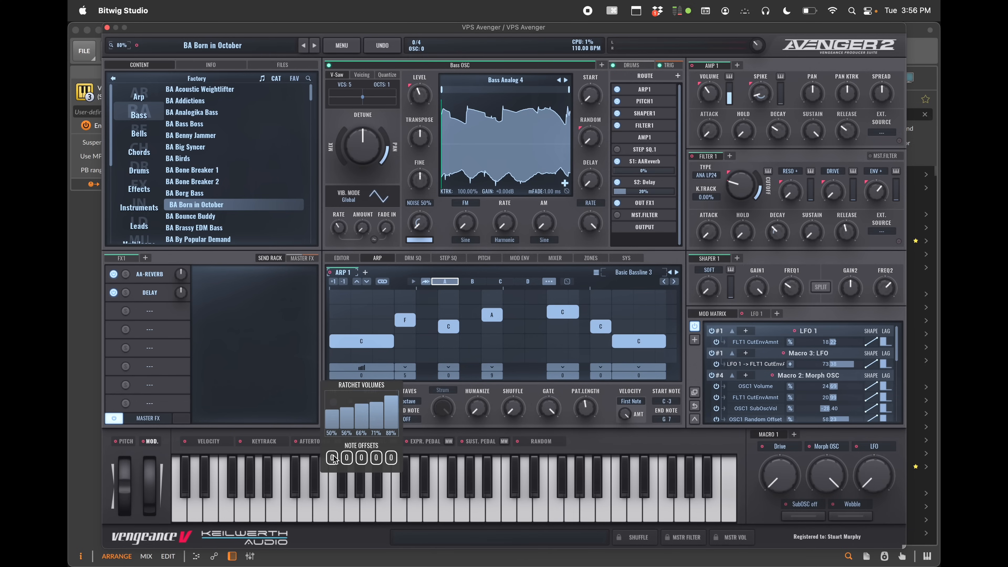
pyautogui.moveTo(333, 458); pyautogui.dragTo(380, 452)
# Open the arp pattern randomizer with all parameters enabled, roll a random pattern and audition it
pyautogui.moveTo(392, 343); pyautogui.dragTo(351, 344)
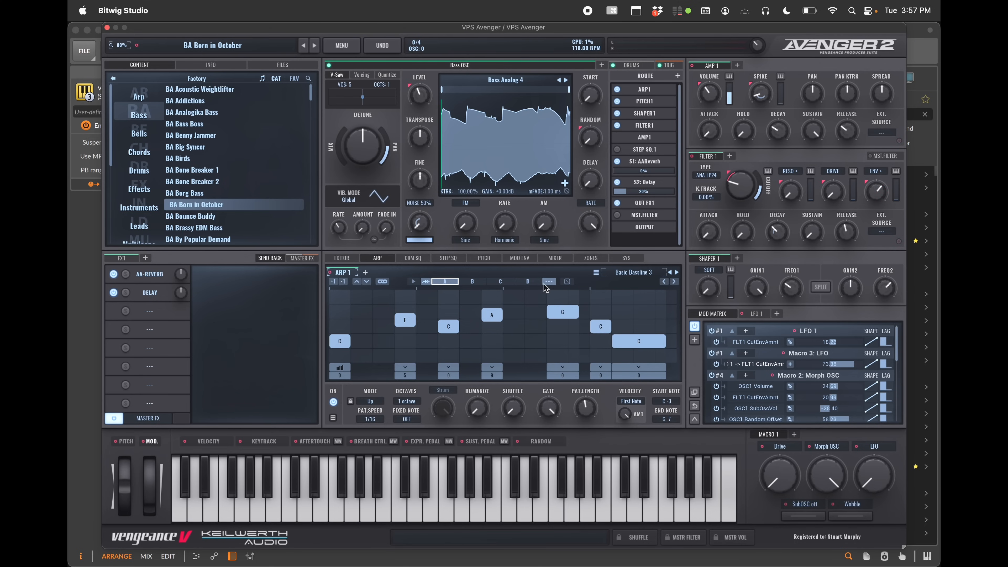
pyautogui.click(568, 282)
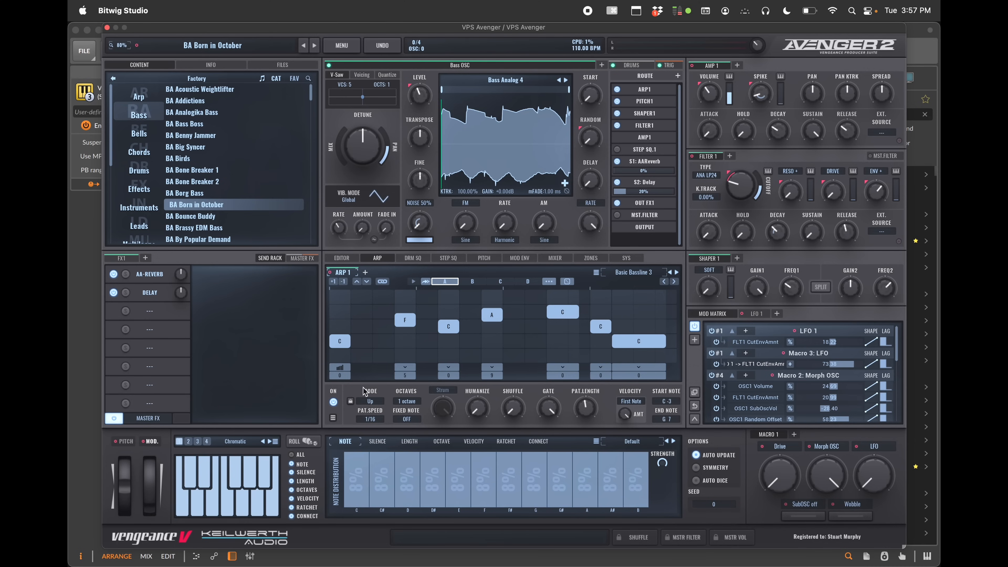
pyautogui.click(293, 455)
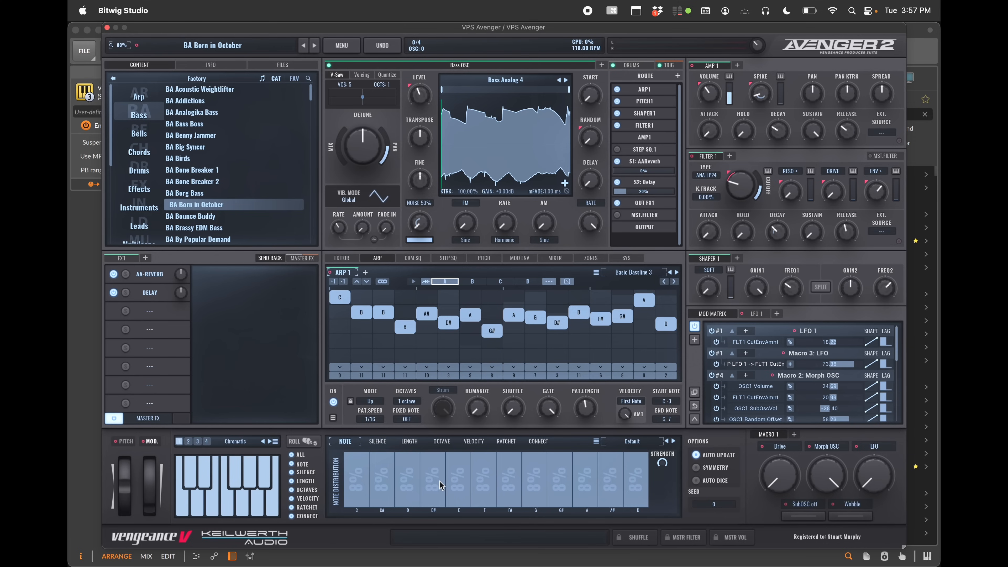
pyautogui.click(302, 443)
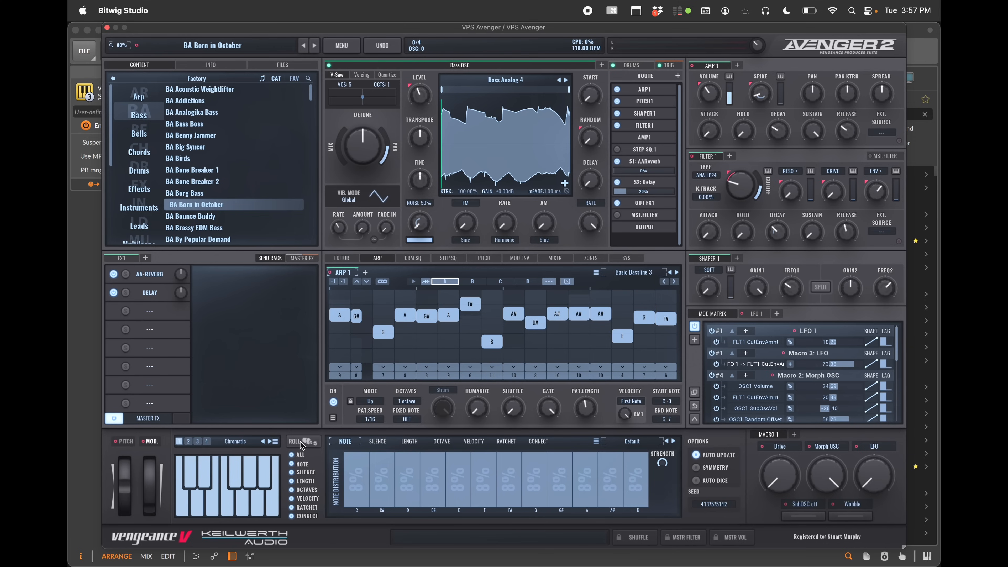
pyautogui.press('space')
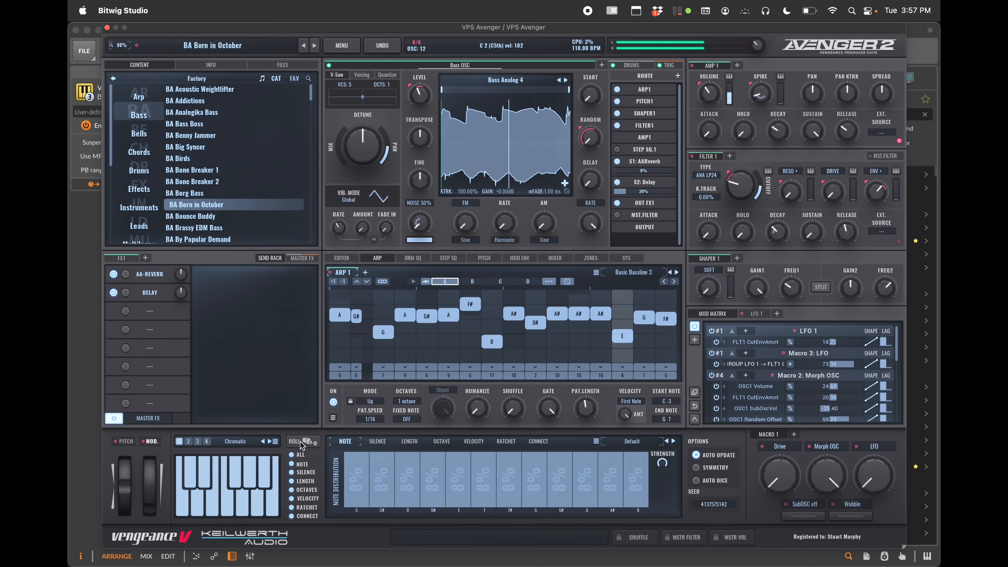
pyautogui.press('space')
# Roll two more random arp patterns and audition the result
pyautogui.click(300, 443)
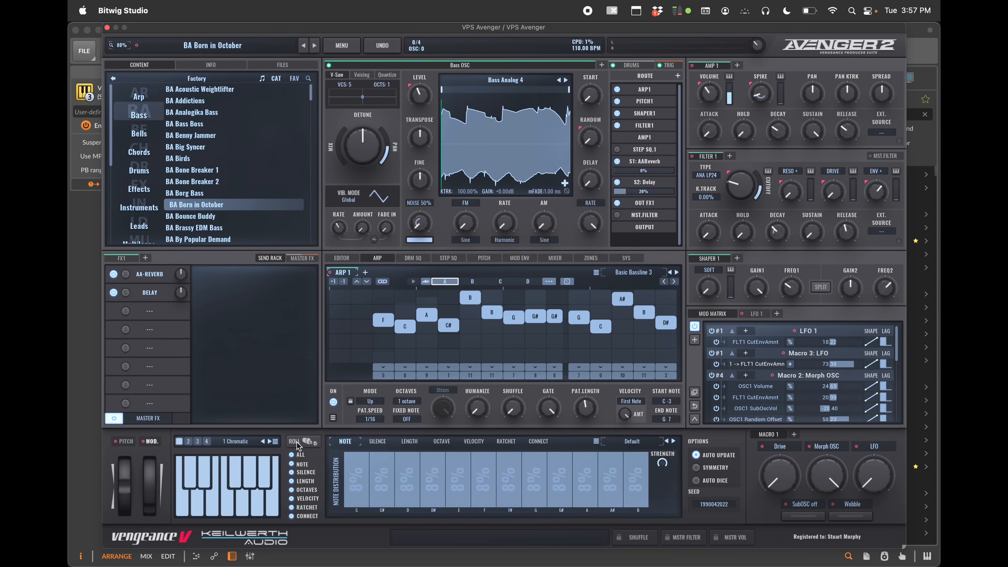
pyautogui.click(297, 441)
pyautogui.press('space')
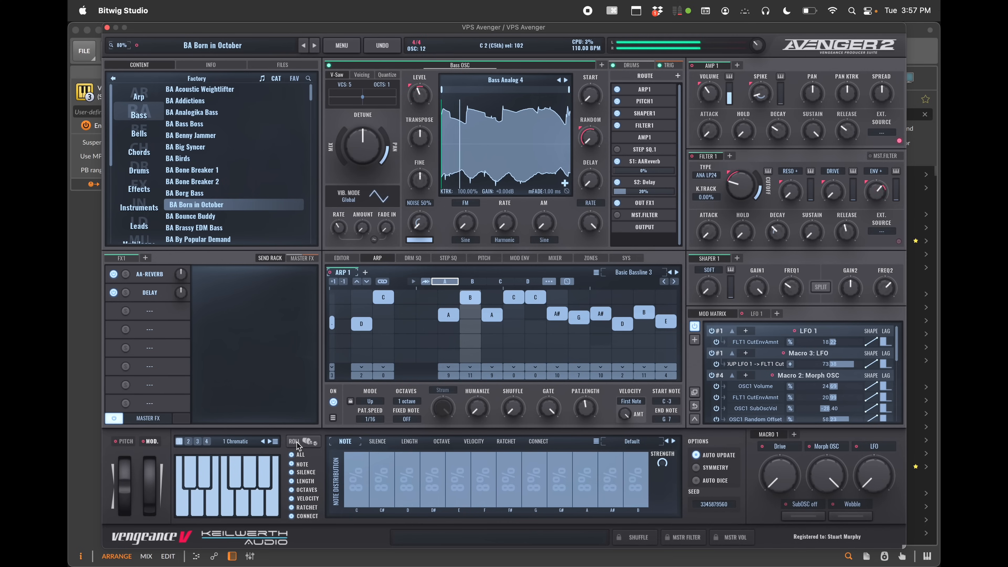
# Stop playback and set the arp randomizer's scale to 10 Melodic Minor
pyautogui.press('space')
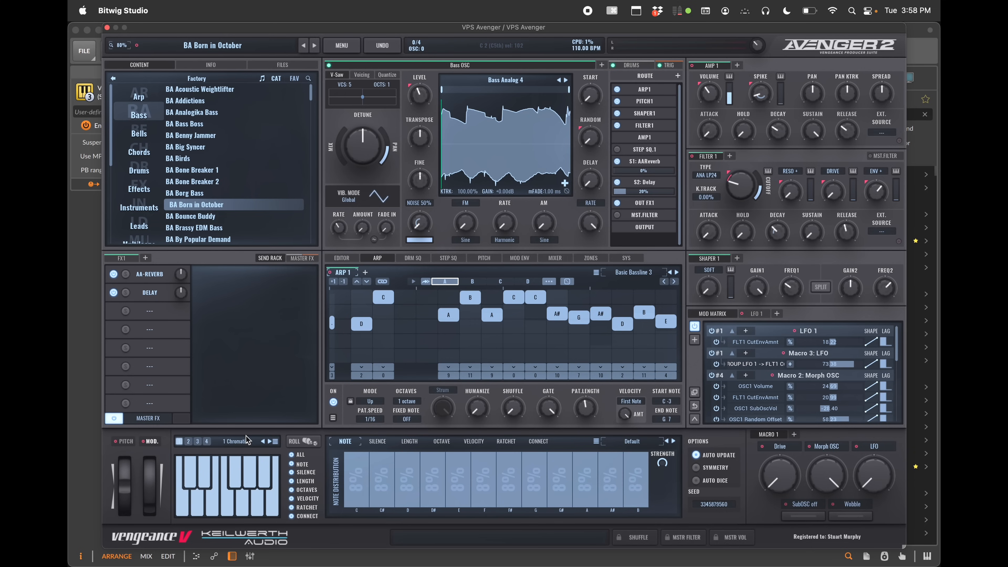
pyautogui.click(238, 441)
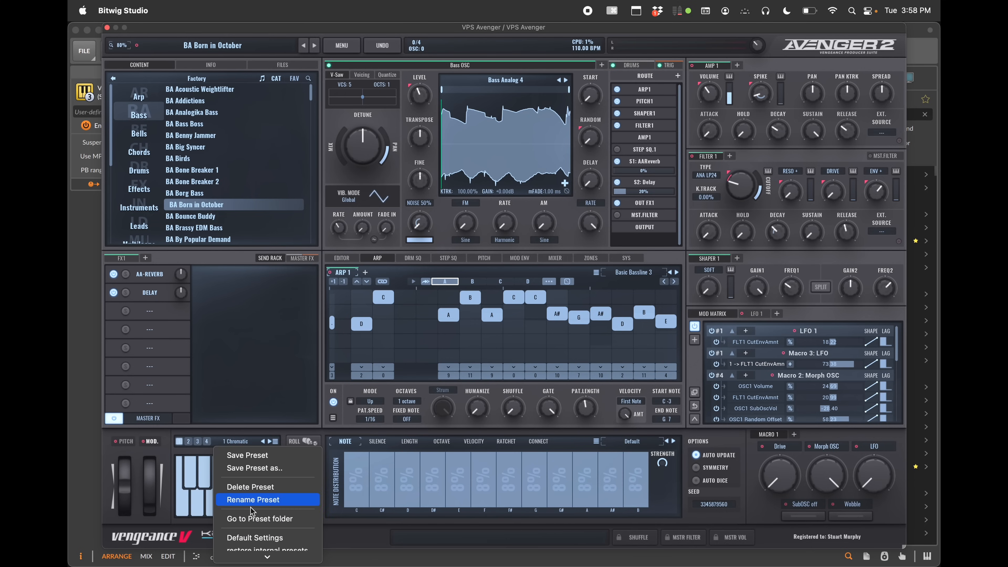
pyautogui.moveTo(251, 564)
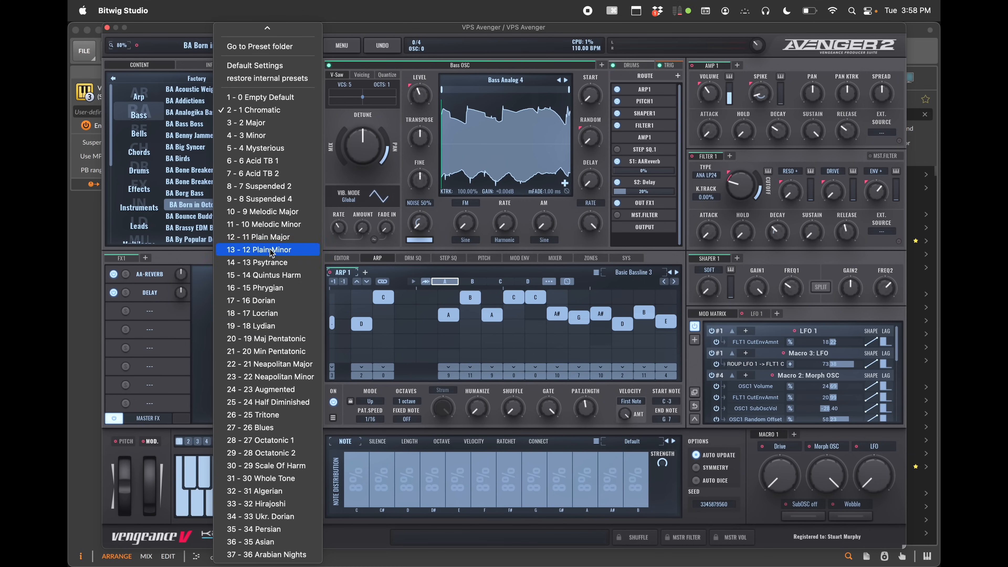
pyautogui.click(273, 224)
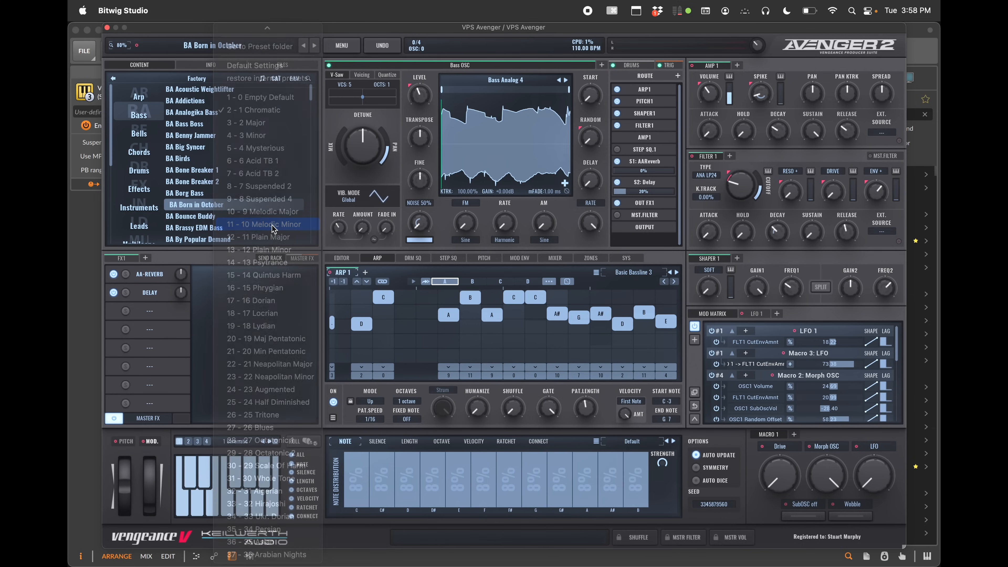
# Roll four random arp patterns in the melodic minor scale and audition them
pyautogui.click(298, 445)
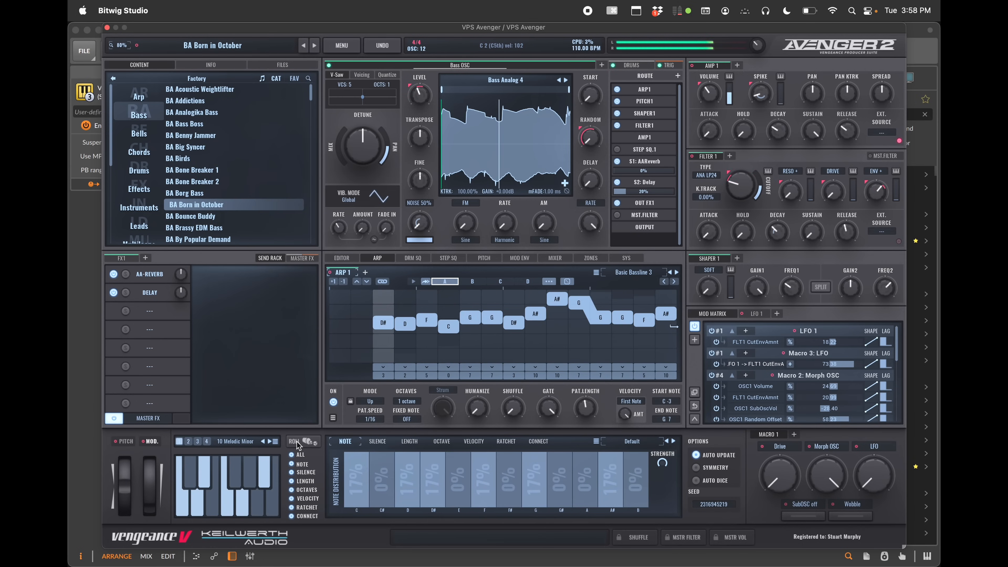
pyautogui.click(298, 445)
pyautogui.click(298, 445)
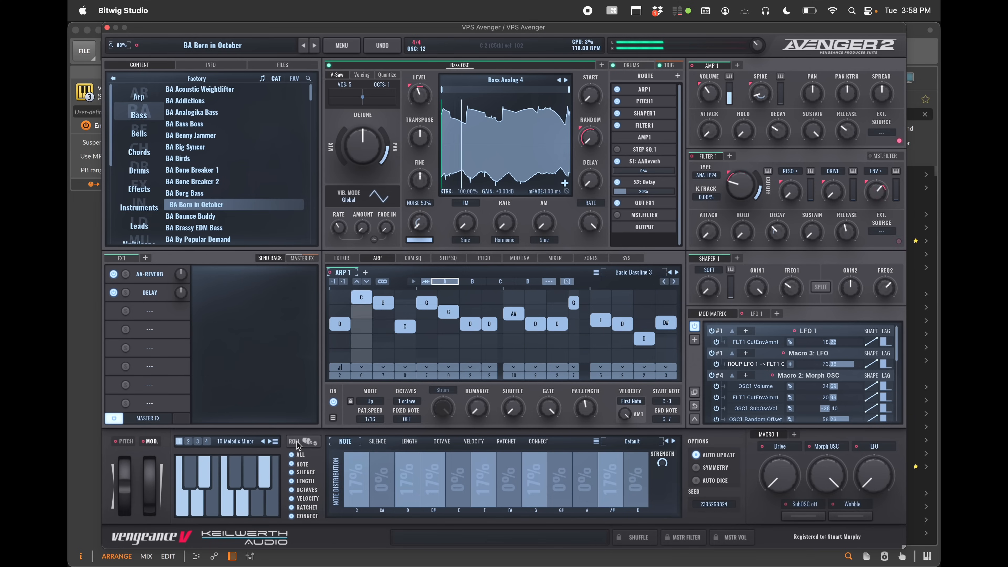
pyautogui.click(298, 445)
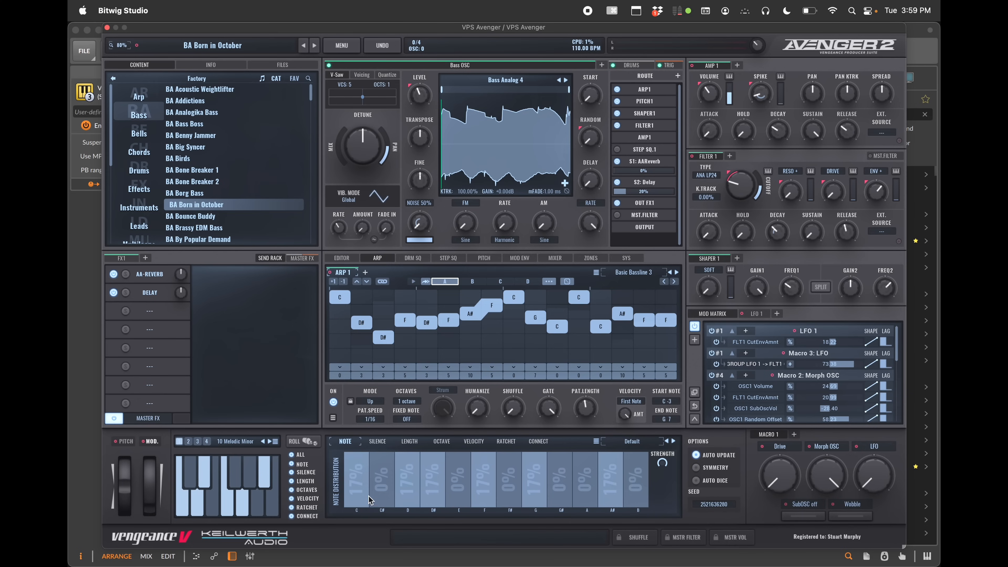
# Inspect the randomizer's silence and length distributions, then close the arp randomizer
pyautogui.click(377, 442)
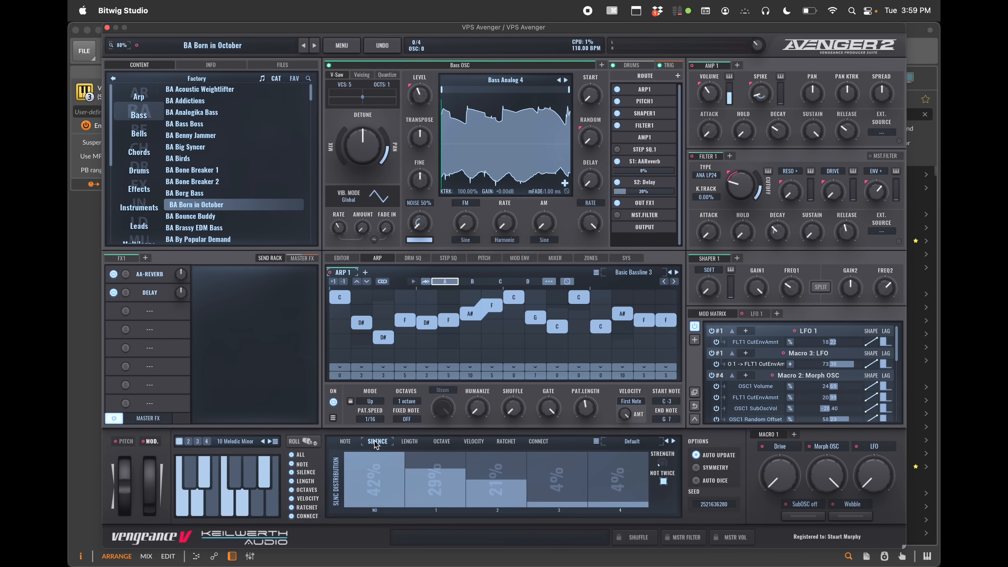
pyautogui.click(409, 443)
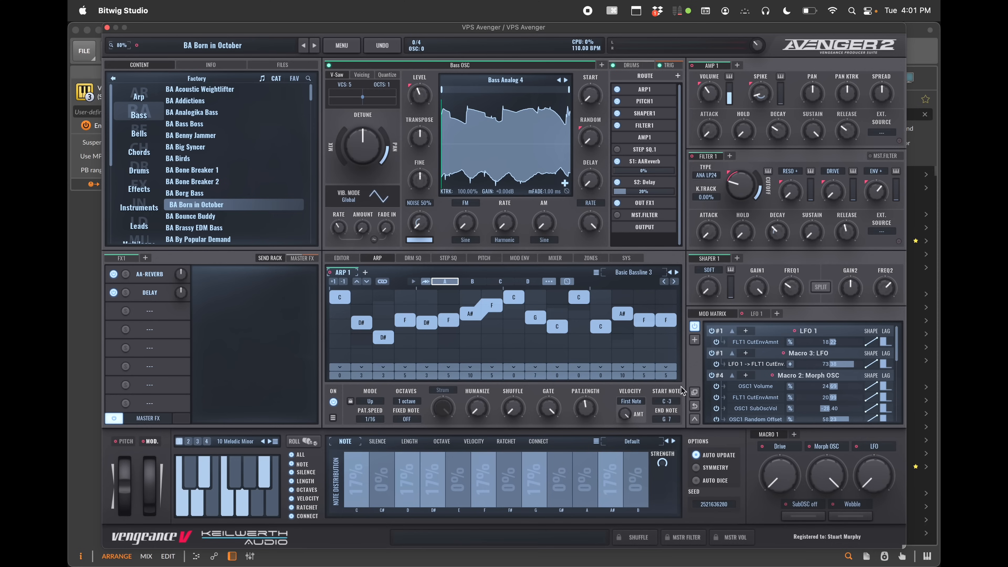
pyautogui.click(568, 282)
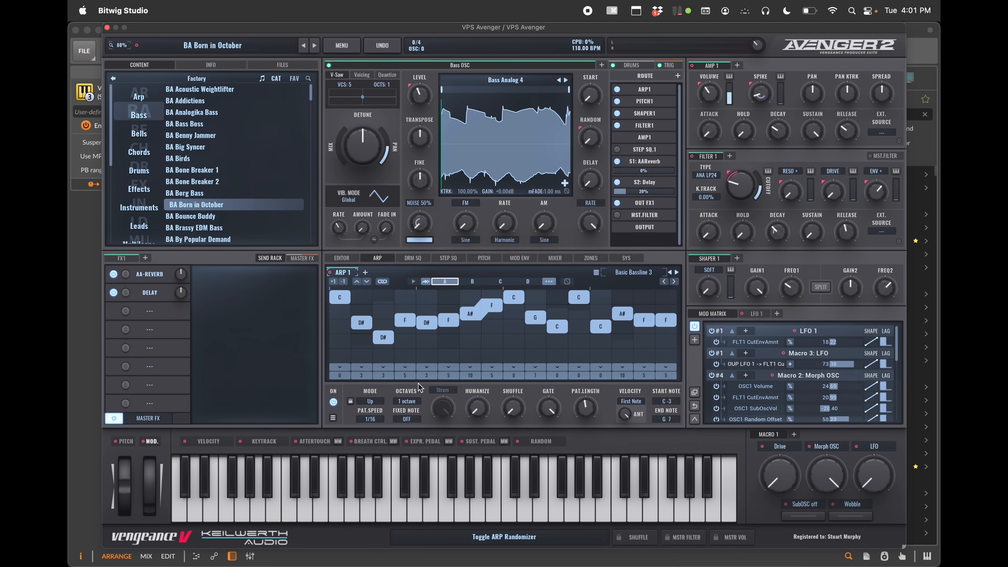
# Switch the arp mode to Chords and delete the chord steps 2 through 6
pyautogui.click(376, 402)
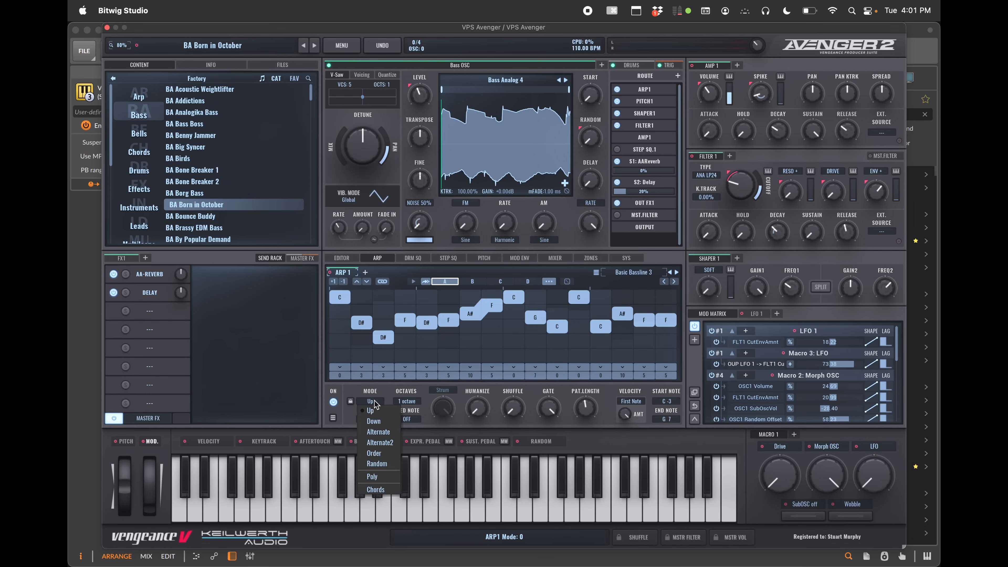
pyautogui.click(386, 492)
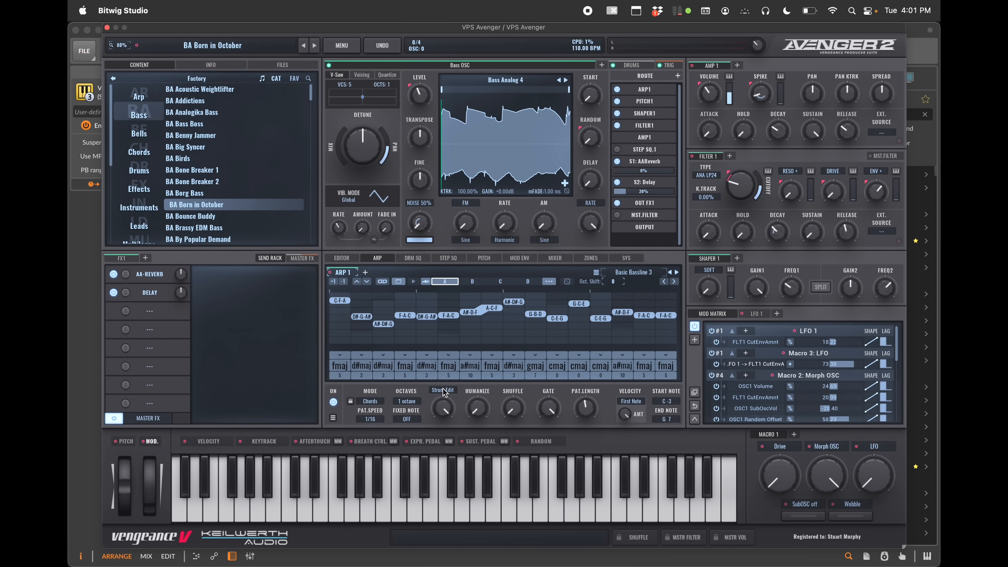
pyautogui.click(359, 317)
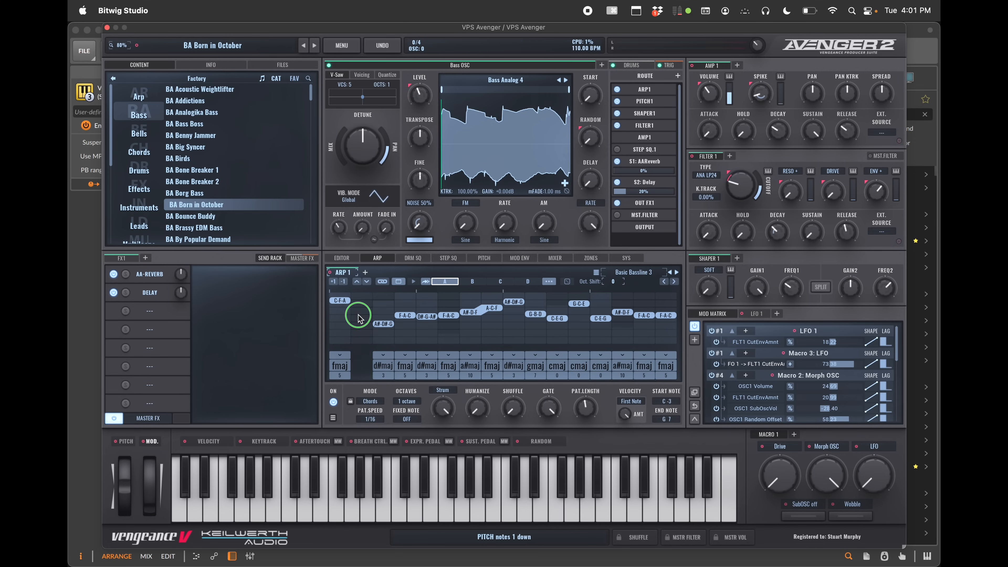
pyautogui.click(385, 324)
pyautogui.click(406, 316)
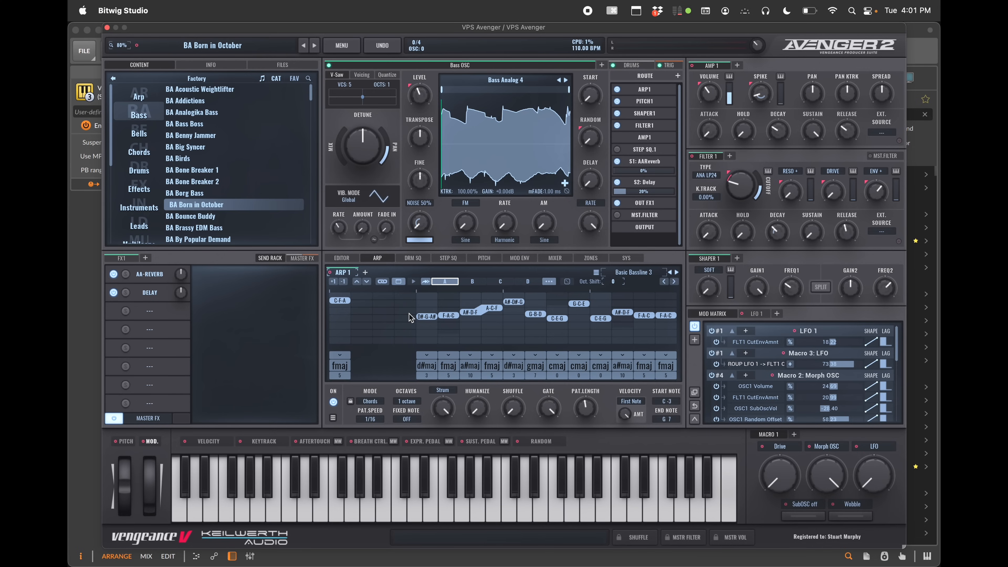
pyautogui.click(424, 316)
pyautogui.click(447, 315)
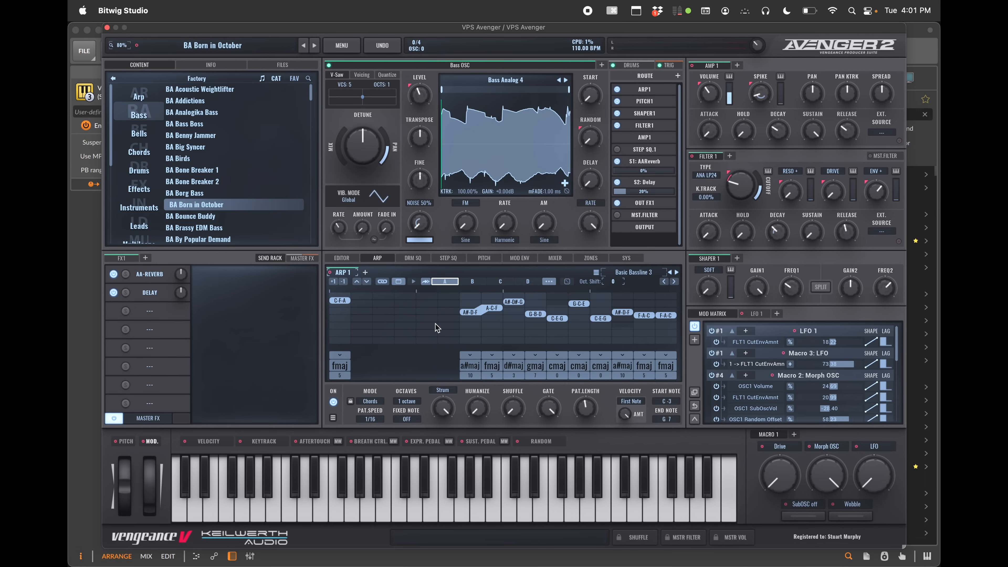
# Turn on strum editing and add upward strums to the chords on steps 1 and 7
pyautogui.click(441, 389)
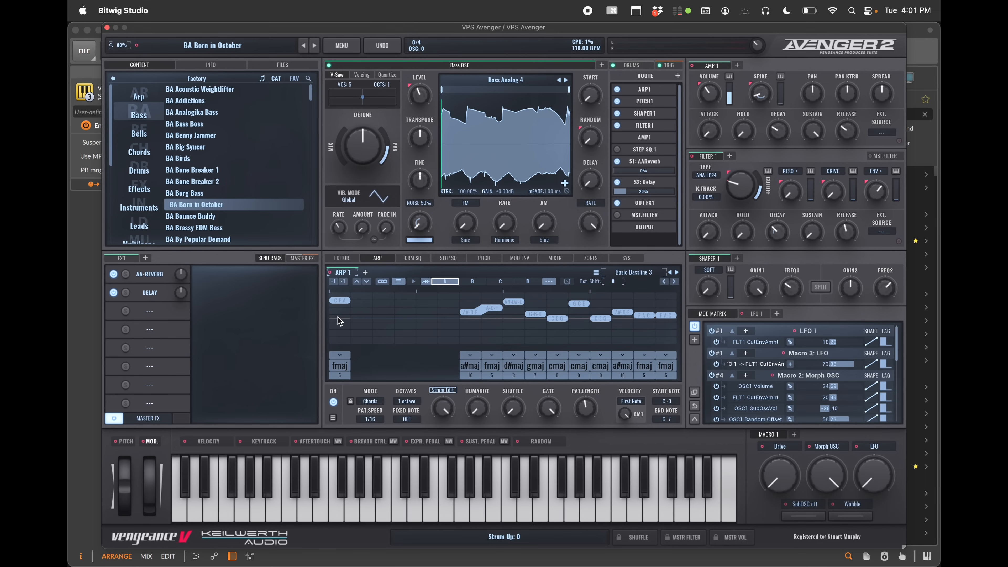
pyautogui.moveTo(341, 324)
pyautogui.mouseDown()
pyautogui.moveTo(345, 294)
pyautogui.moveTo(347, 305)
pyautogui.mouseUp()
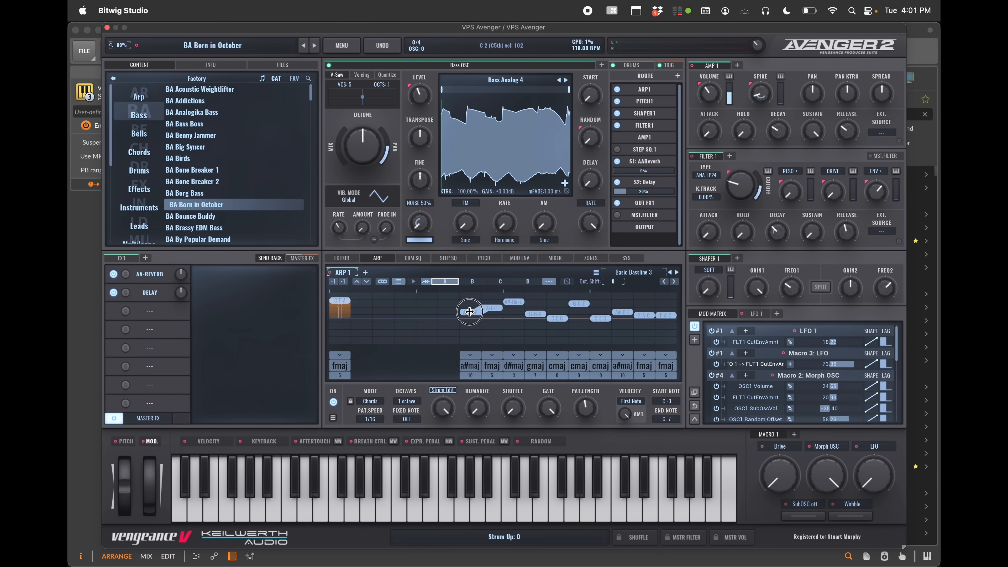
pyautogui.moveTo(472, 319); pyautogui.dragTo(473, 294)
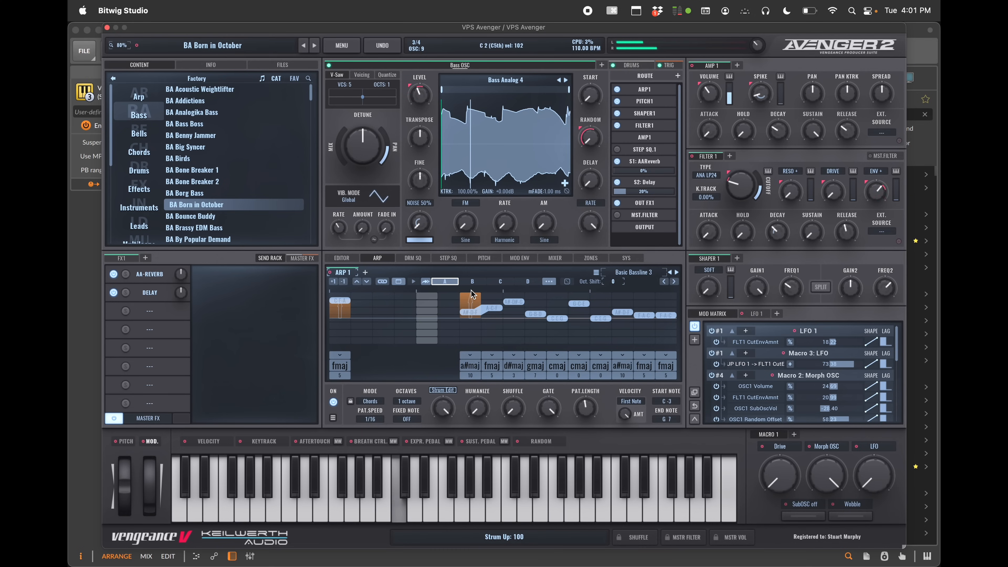
# Delete chord steps 9 through 11 and change the first step's strum to a downward strum
pyautogui.rightClick(512, 302)
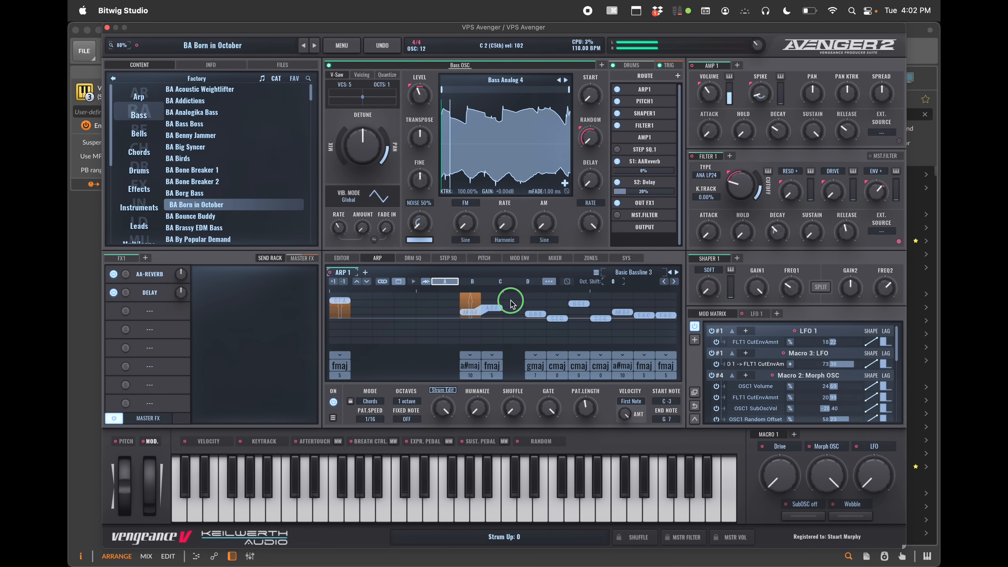
pyautogui.rightClick(540, 316)
pyautogui.rightClick(555, 318)
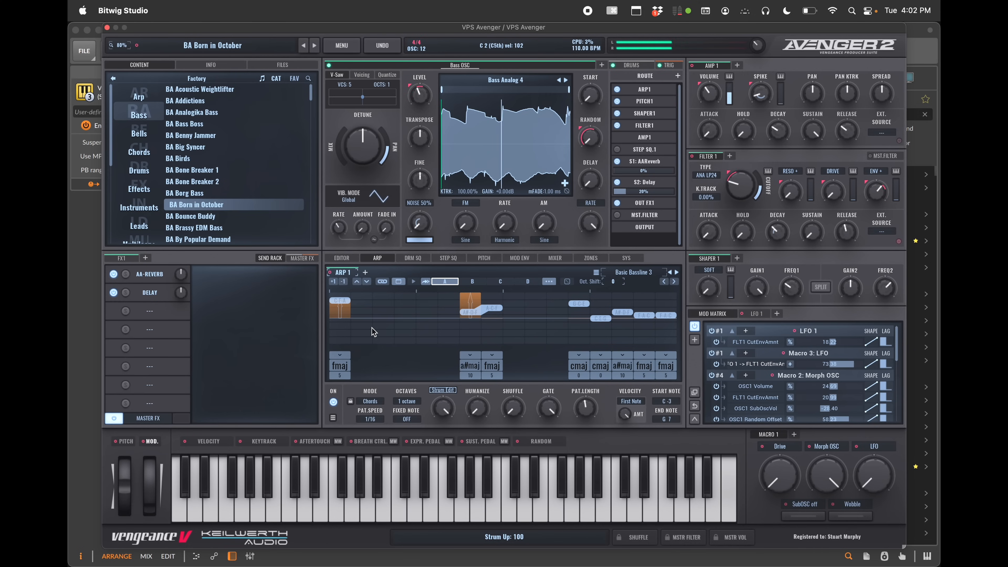
pyautogui.moveTo(340, 305); pyautogui.dragTo(340, 338)
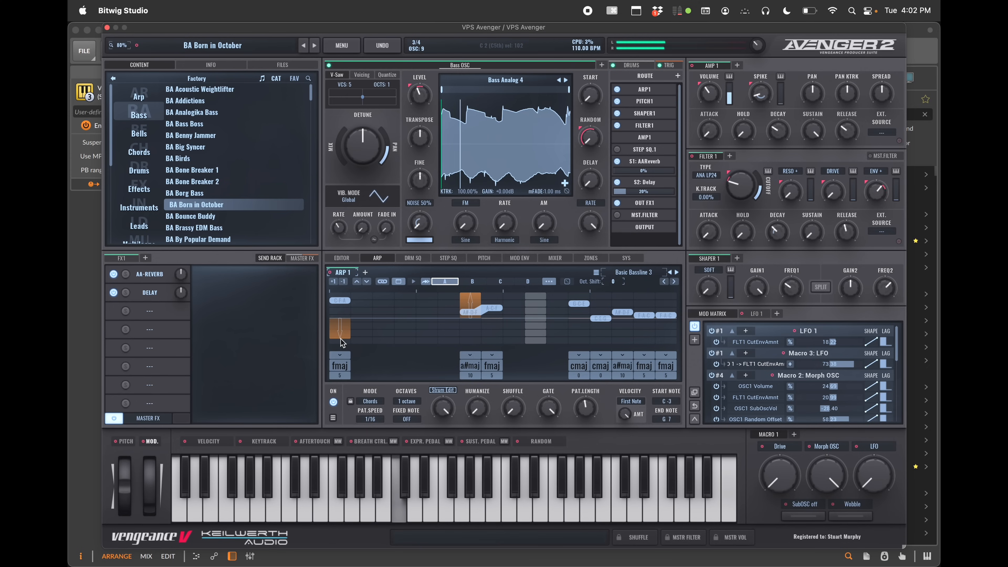
# Change the first step's chord type to b5 and then back to maj
pyautogui.click(343, 367)
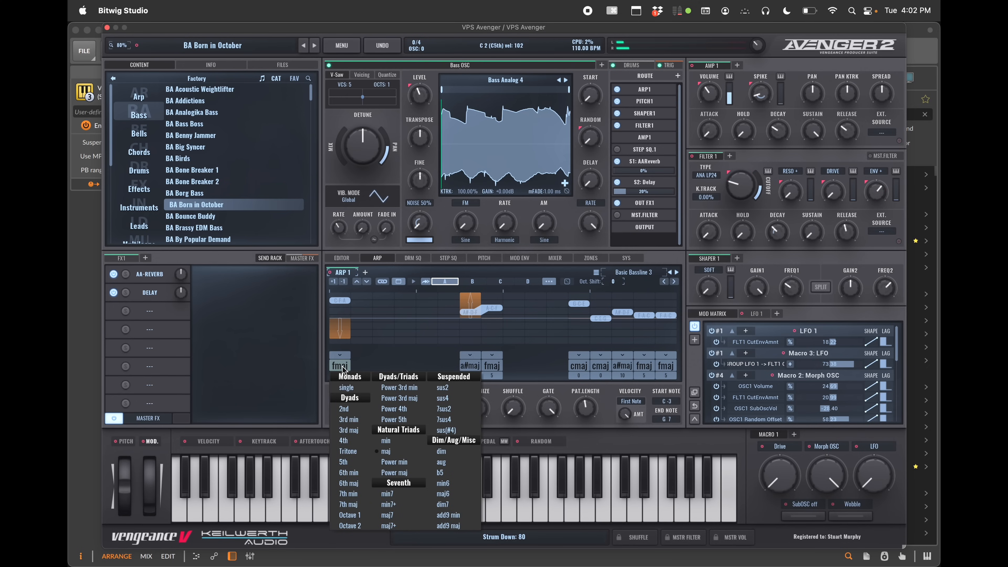
pyautogui.click(448, 474)
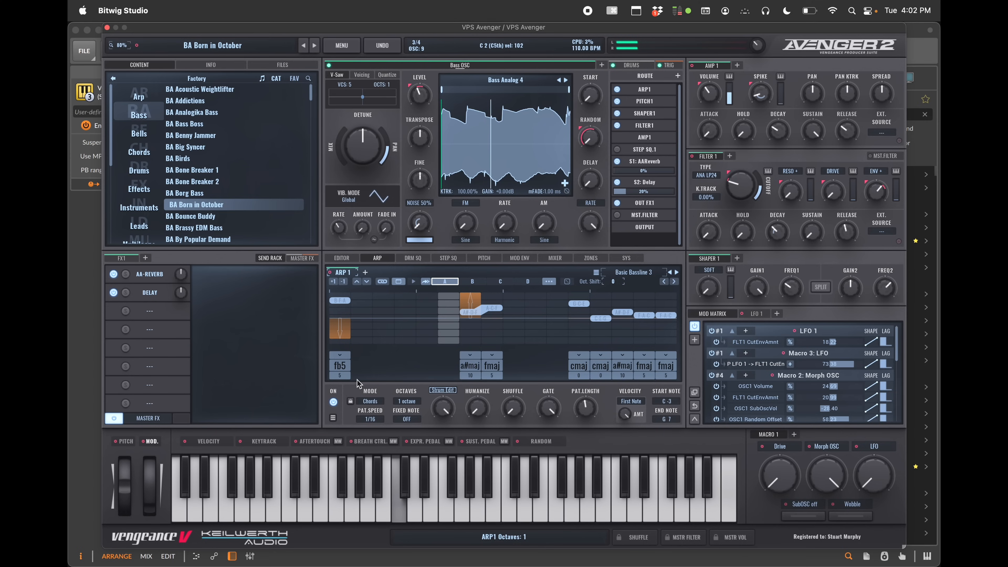
pyautogui.click(340, 366)
pyautogui.click(387, 452)
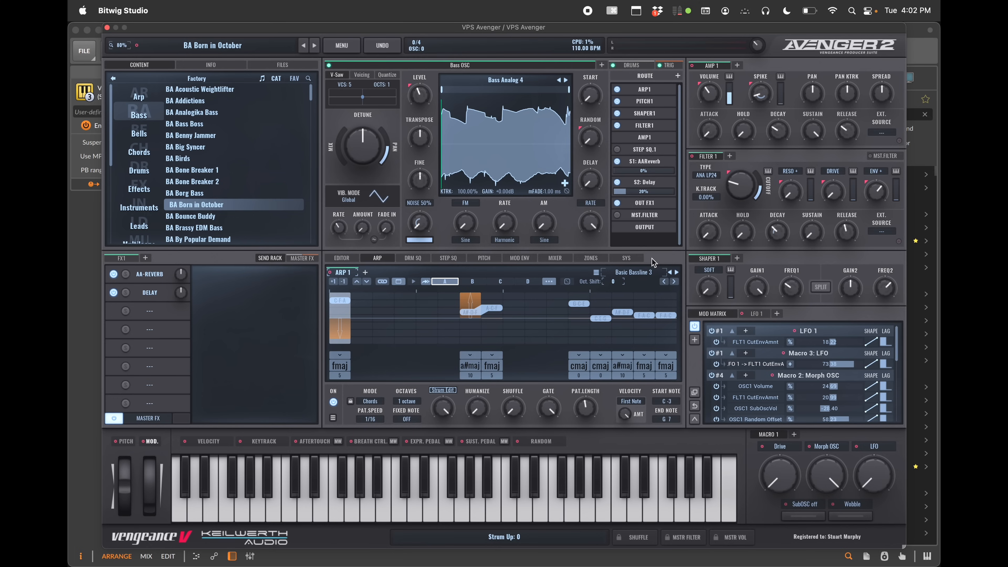
# Browse the arp pattern preset categories, then look at the drum sequencer and step sequencer pages
pyautogui.click(637, 272)
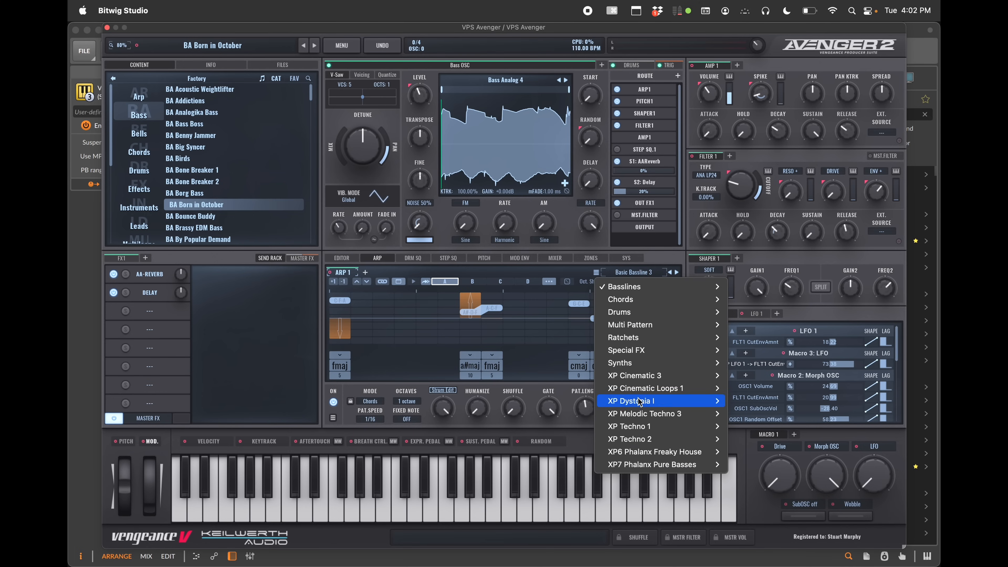
pyautogui.moveTo(641, 326)
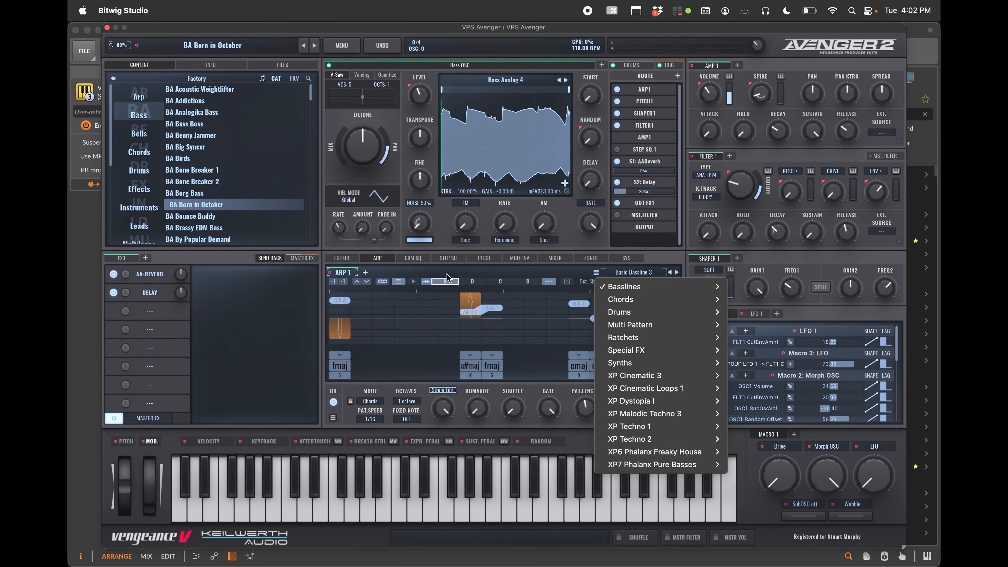
pyautogui.click(415, 259)
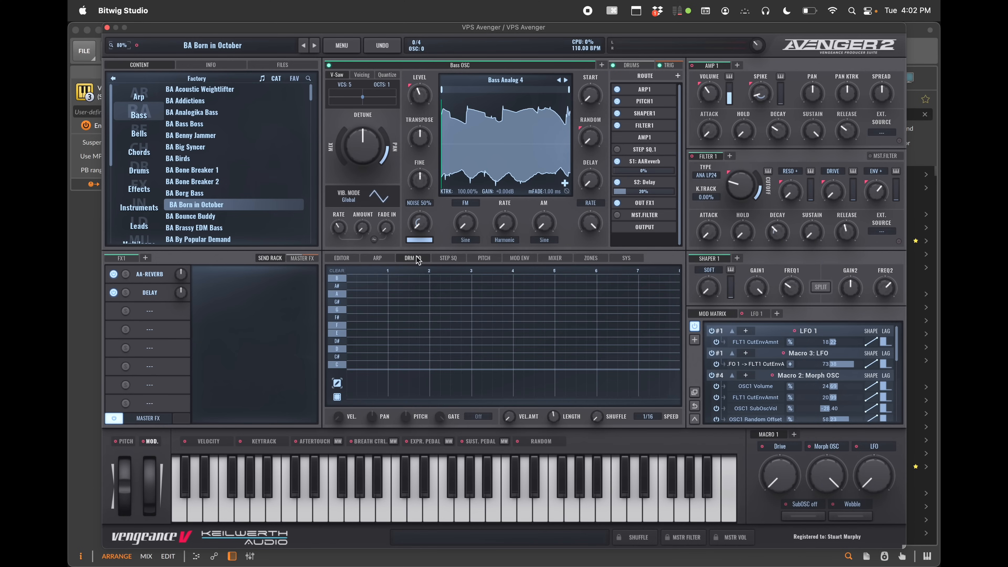
pyautogui.click(442, 259)
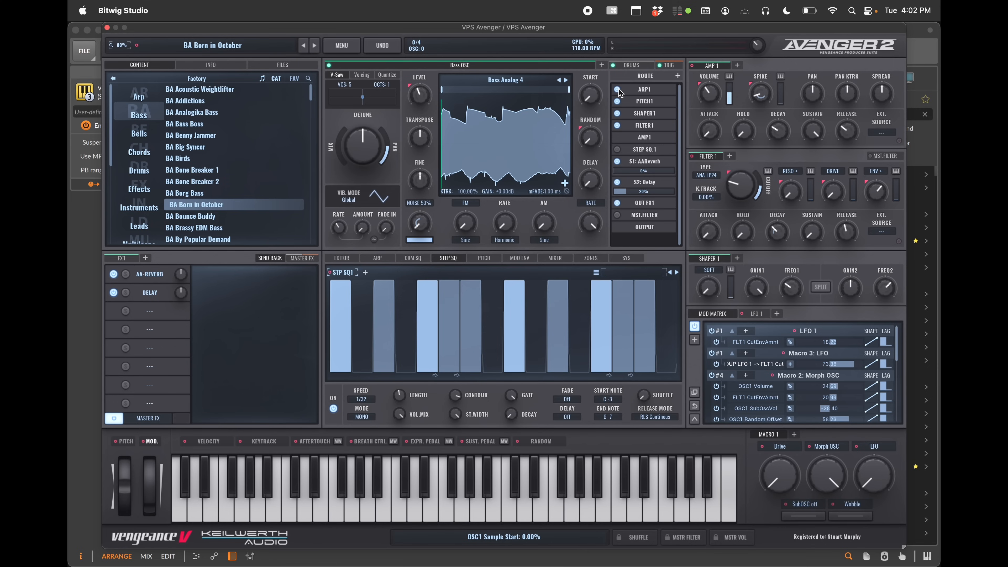
# Enable step sequencer 1 in the routing and load the Steam Train pattern into it
pyautogui.click(618, 150)
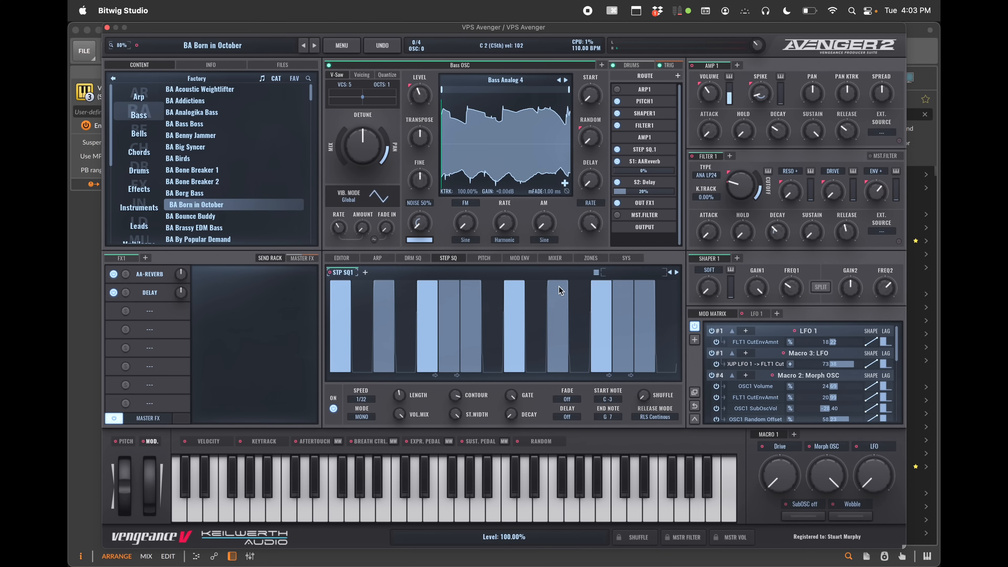
pyautogui.click(633, 274)
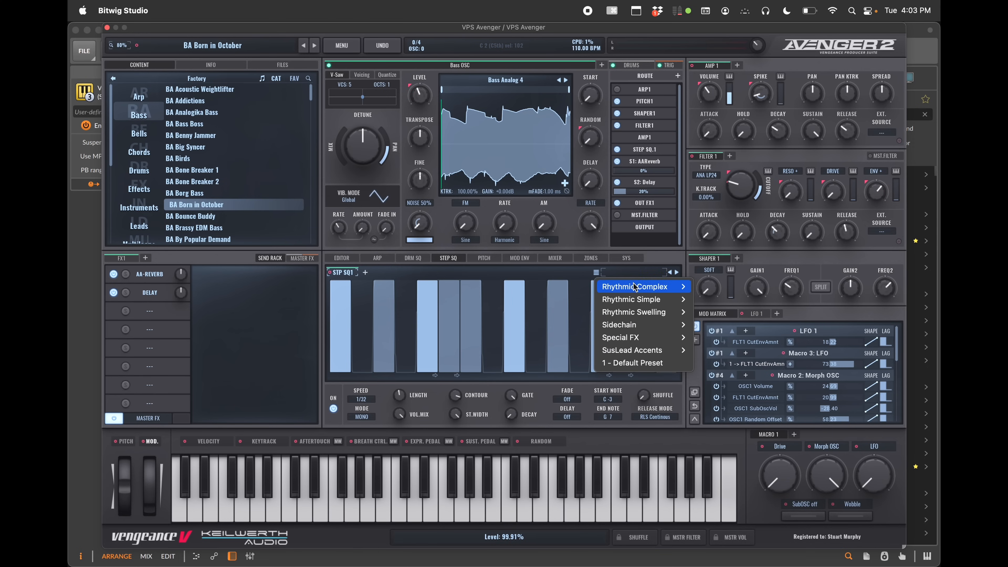
pyautogui.moveTo(637, 302)
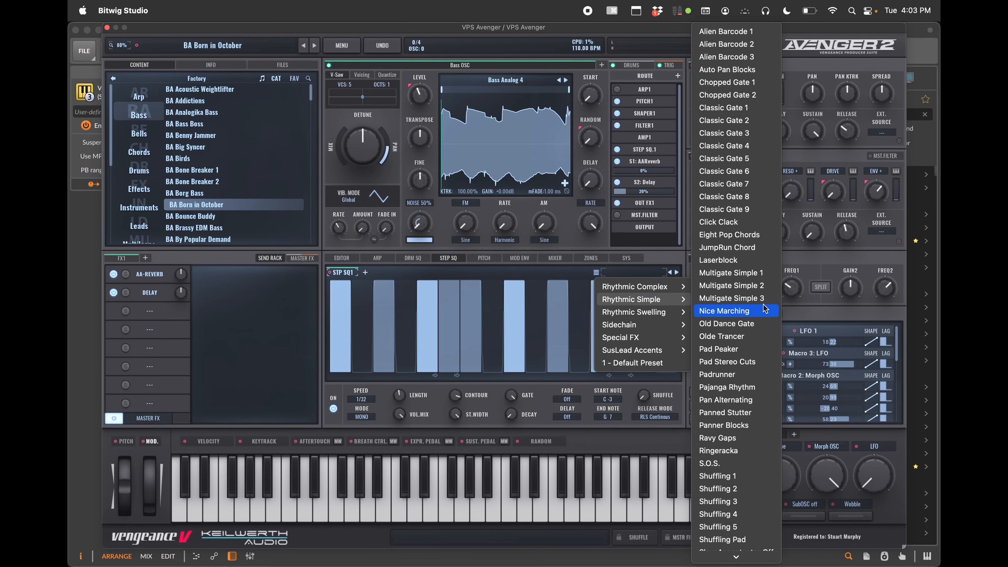
pyautogui.click(731, 475)
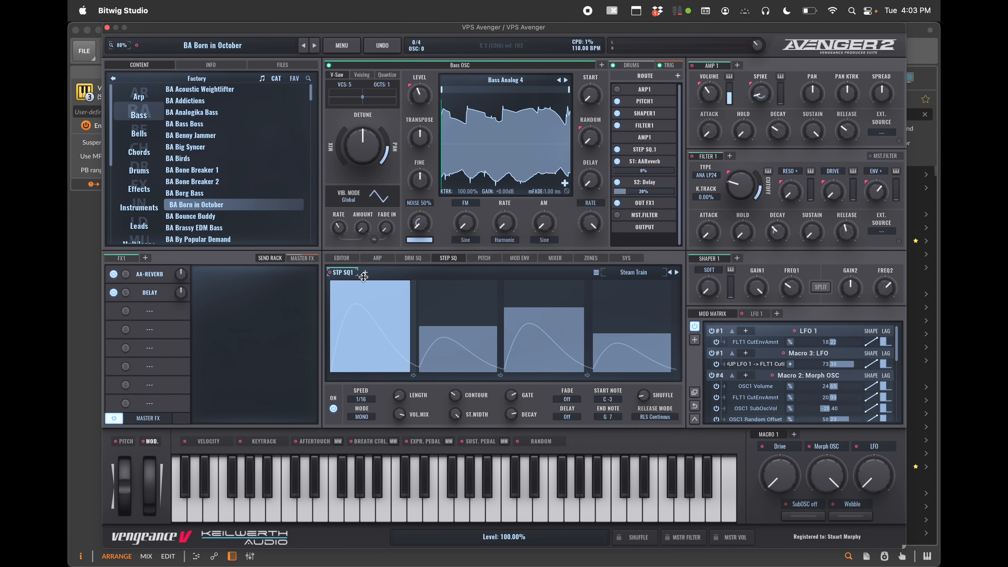
# Add step sequencers 2, 3 and 4
pyautogui.click(365, 273)
pyautogui.click(398, 273)
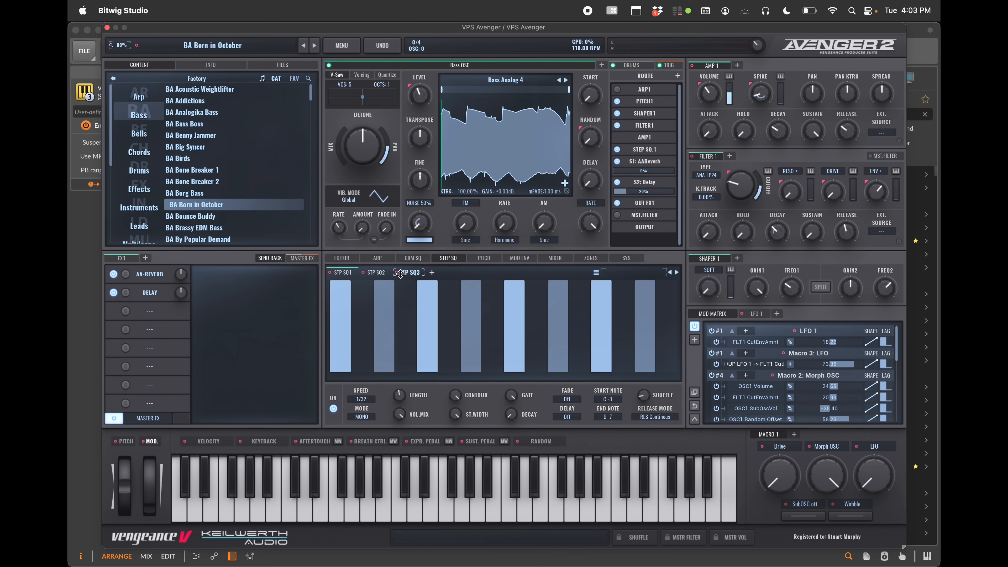
pyautogui.click(427, 272)
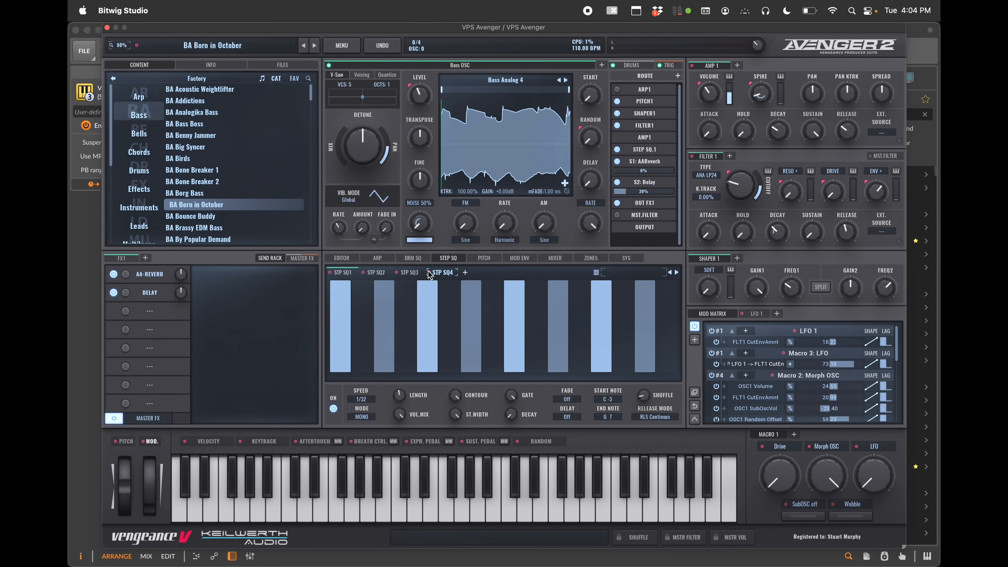
# Route Step Seq 4 to the filter 1 cutoff and raise the cutoff to about 280 Hz
pyautogui.moveTo(430, 274); pyautogui.dragTo(738, 183)
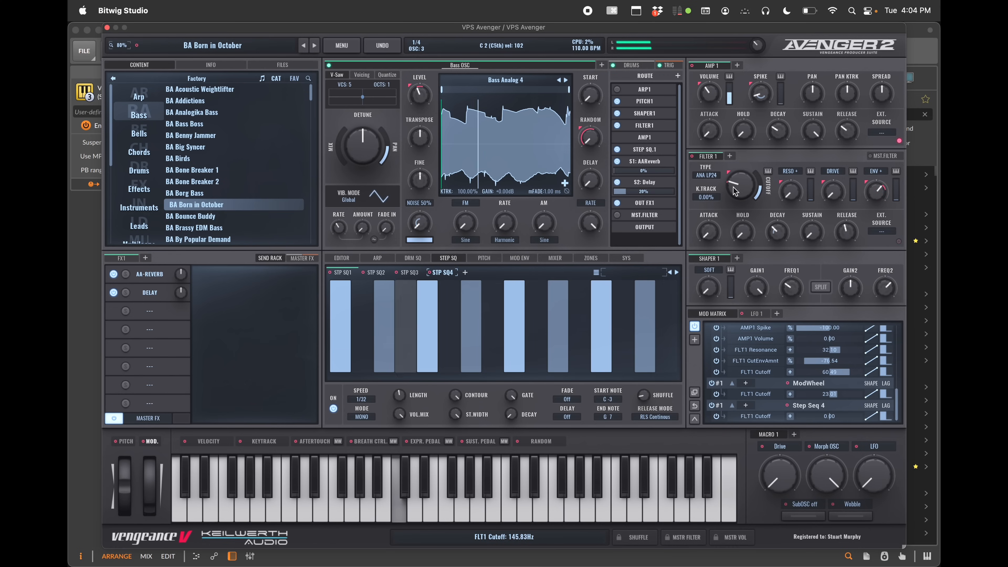
pyautogui.moveTo(733, 190); pyautogui.dragTo(730, 146)
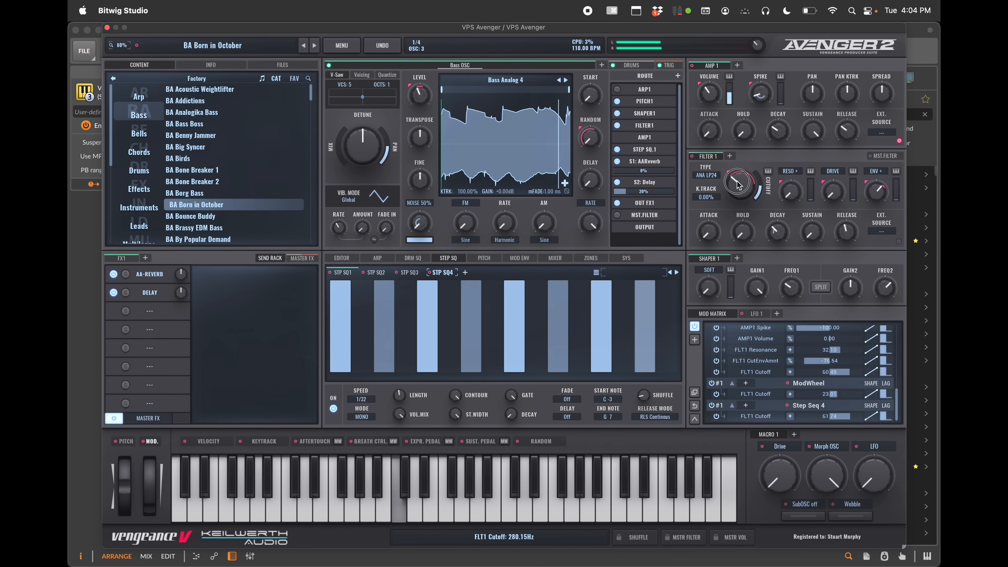
# Turn the filter 1 cutoff down and step through Step Seq 4 pattern presets up to Chord Rhythmics 1
pyautogui.moveTo(737, 185); pyautogui.dragTo(745, 227)
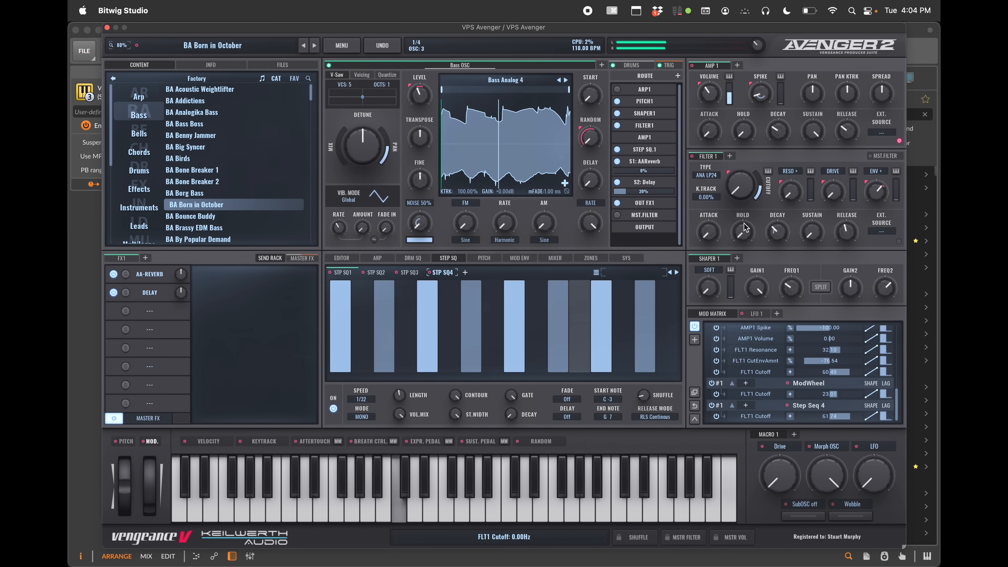
pyautogui.click(677, 272)
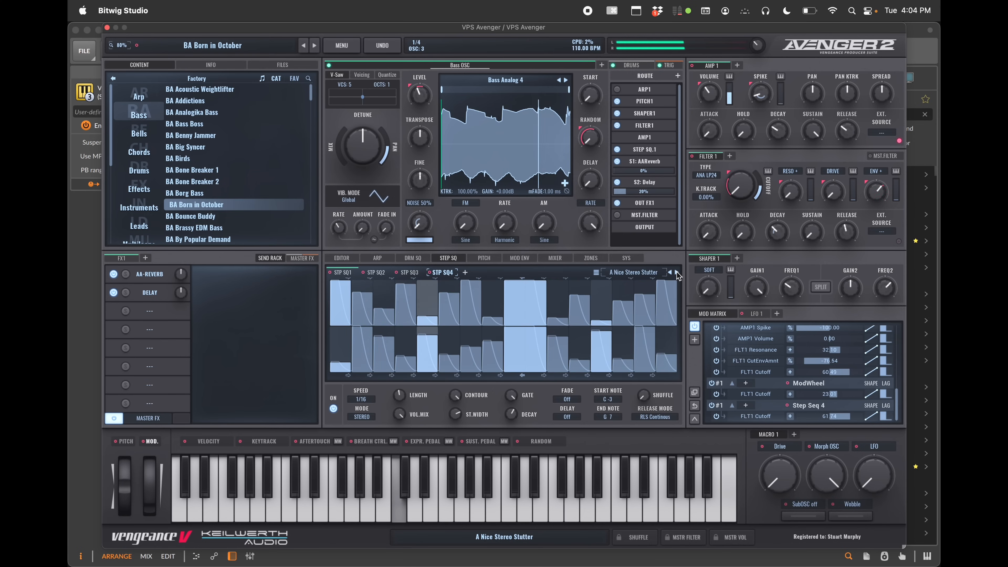
pyautogui.click(677, 272)
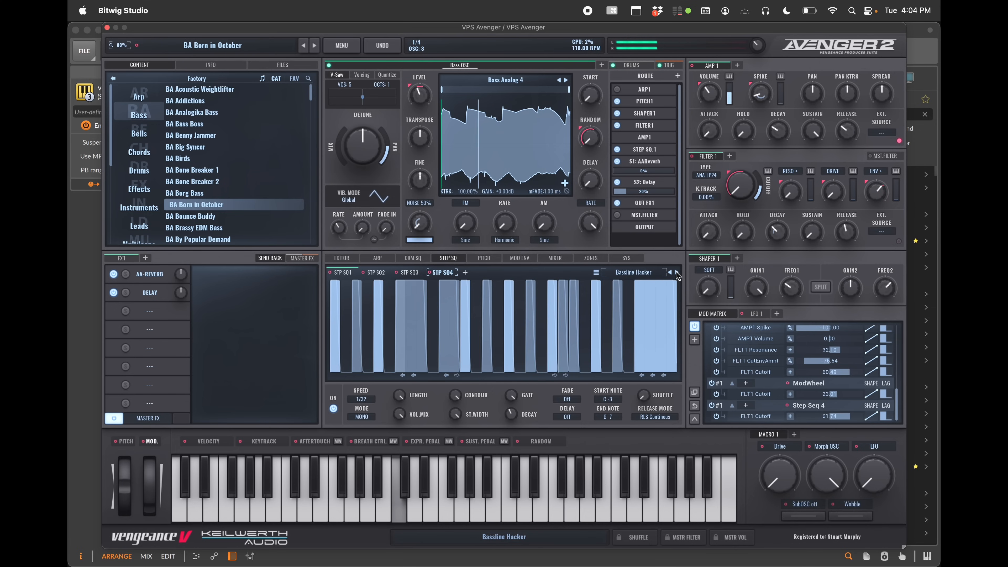
pyautogui.click(677, 272)
pyautogui.click(677, 272)
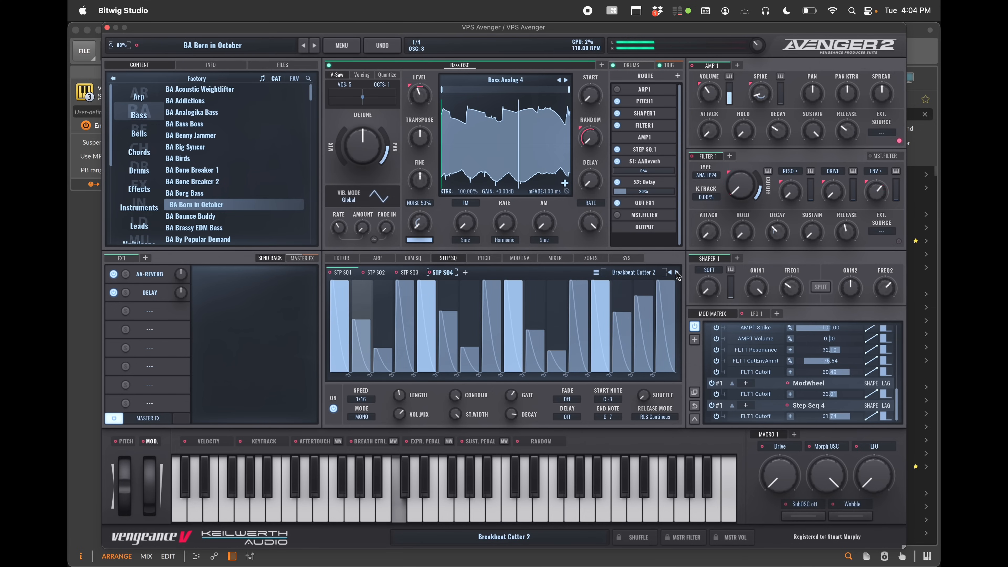
pyautogui.click(677, 272)
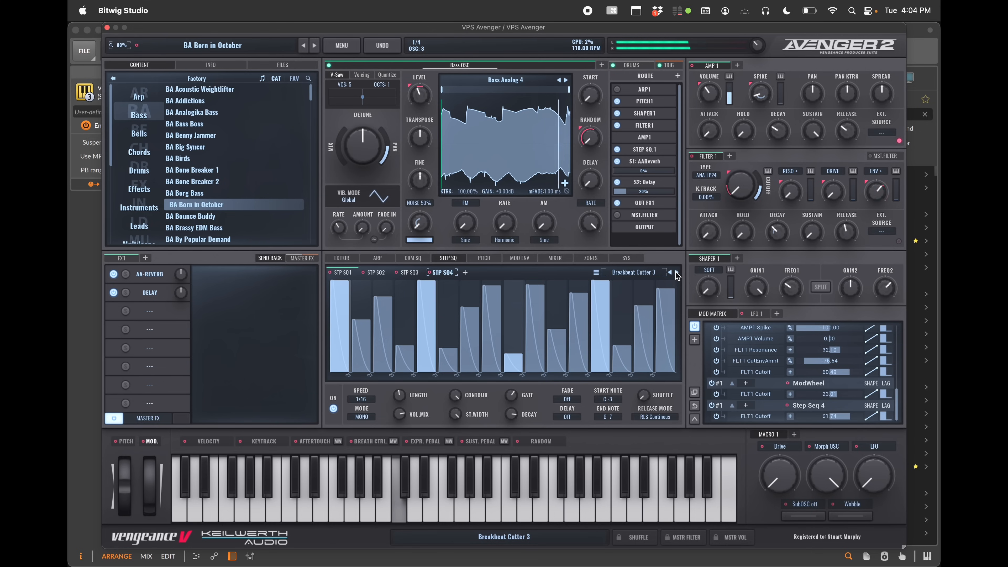
pyautogui.click(677, 272)
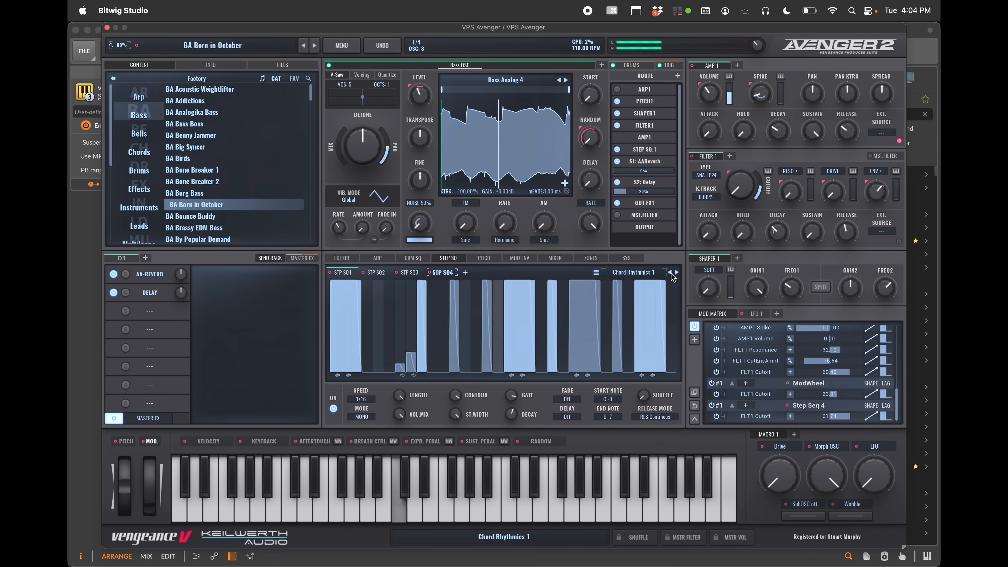
pyautogui.moveTo(740, 185)
pyautogui.mouseDown()
pyautogui.moveTo(739, 162)
pyautogui.moveTo(740, 191)
pyautogui.mouseUp()
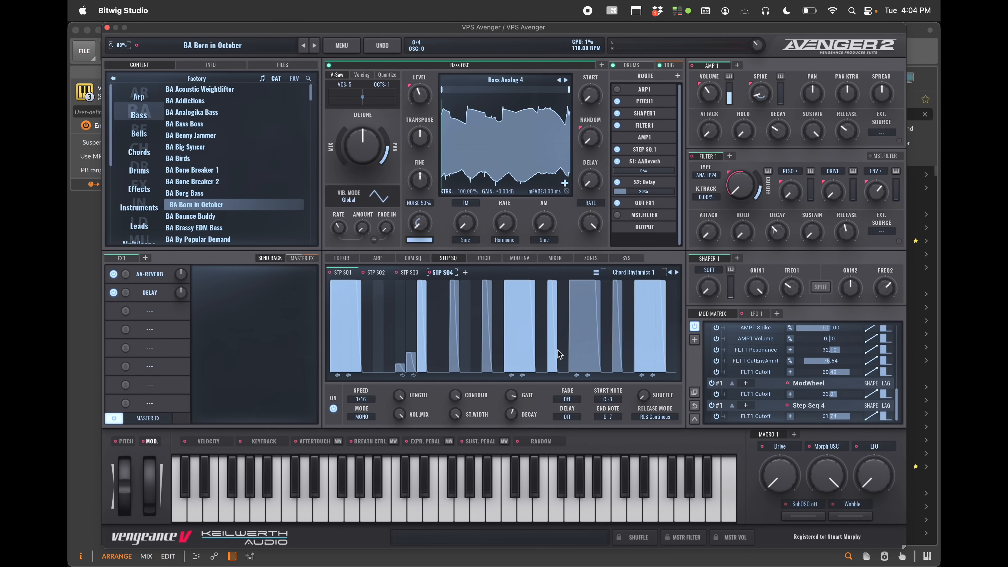
# Open the pitch envelope page and drag its envelope points to reshape the curve
pyautogui.click(485, 258)
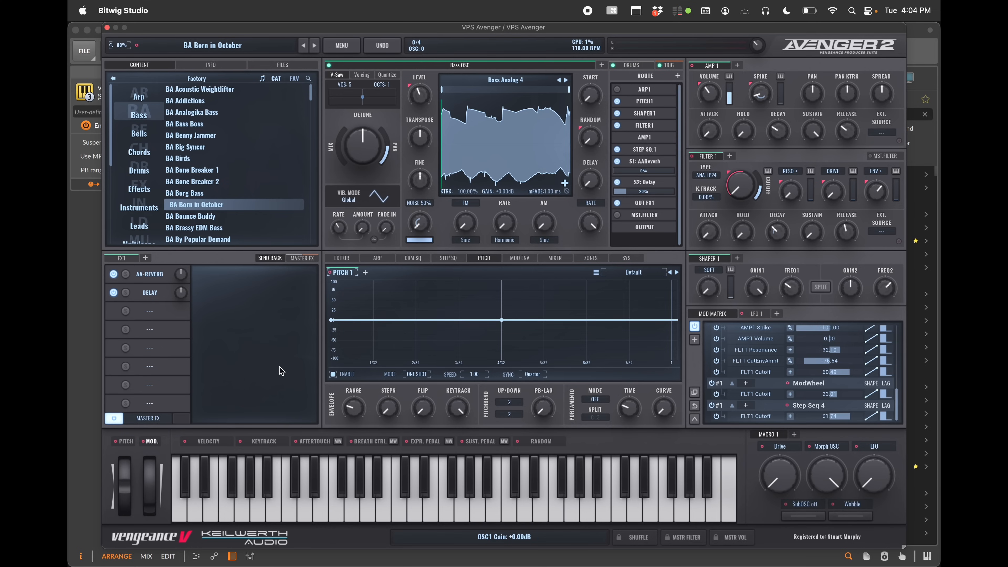
pyautogui.moveTo(331, 320)
pyautogui.mouseDown()
pyautogui.moveTo(333, 280)
pyautogui.moveTo(332, 323)
pyautogui.mouseUp()
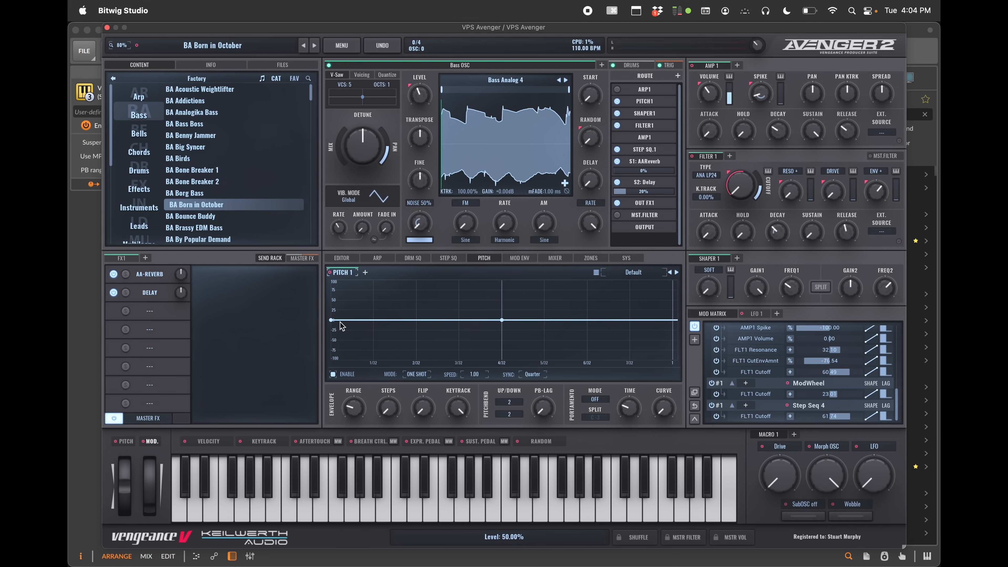
pyautogui.moveTo(430, 321); pyautogui.dragTo(446, 359)
# Load the pitch envelope presets Gamin SID Attack 4, Live FM Modulation, and finally Up and Downbend
pyautogui.click(634, 273)
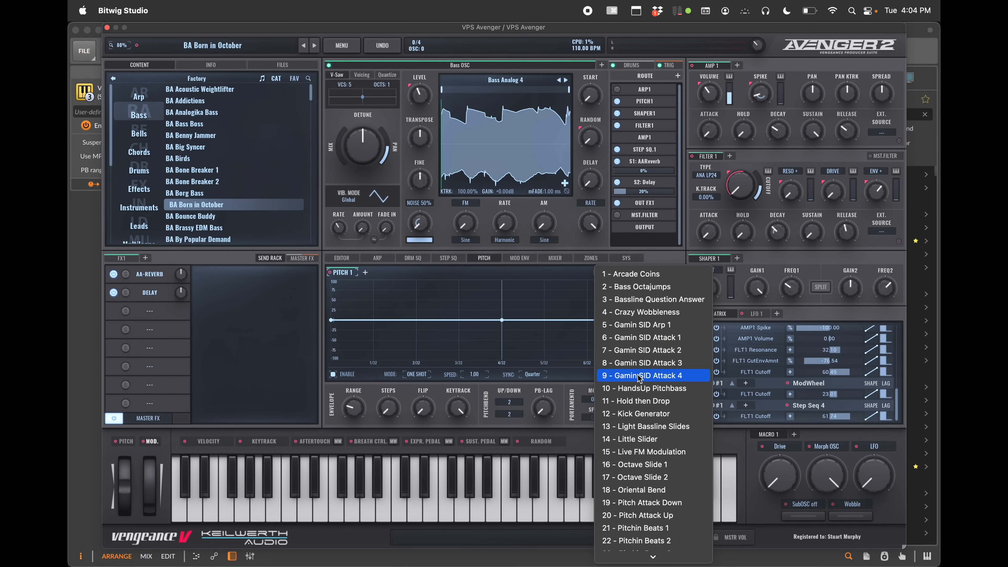
pyautogui.click(640, 375)
pyautogui.click(641, 273)
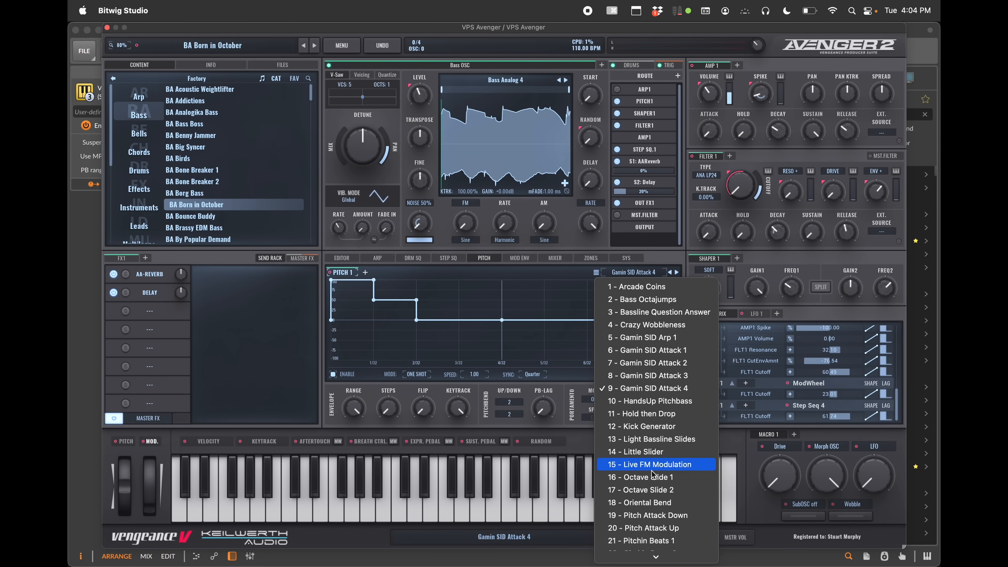
pyautogui.click(653, 472)
pyautogui.click(638, 273)
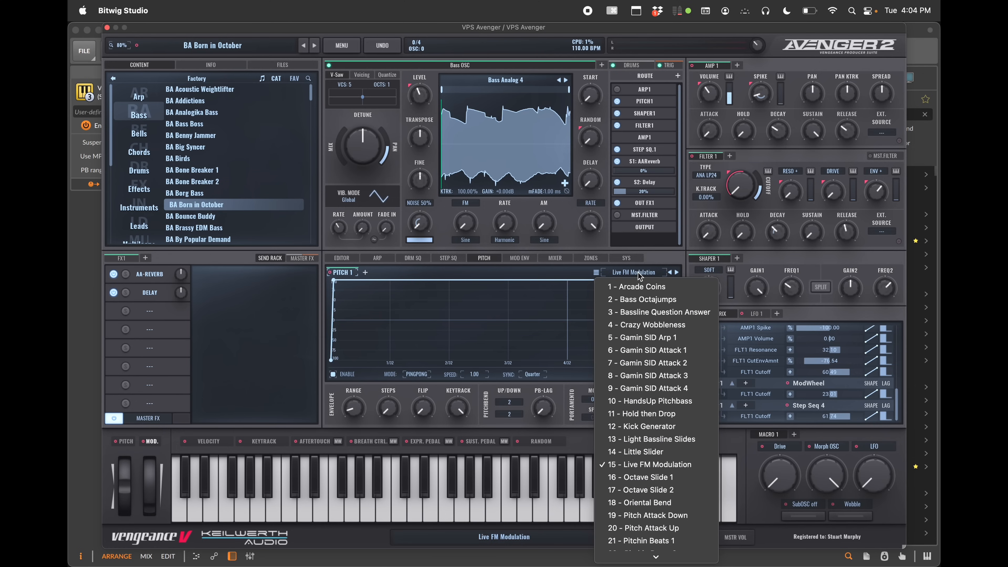
pyautogui.scroll(-5, 645, 483)
pyautogui.click(646, 483)
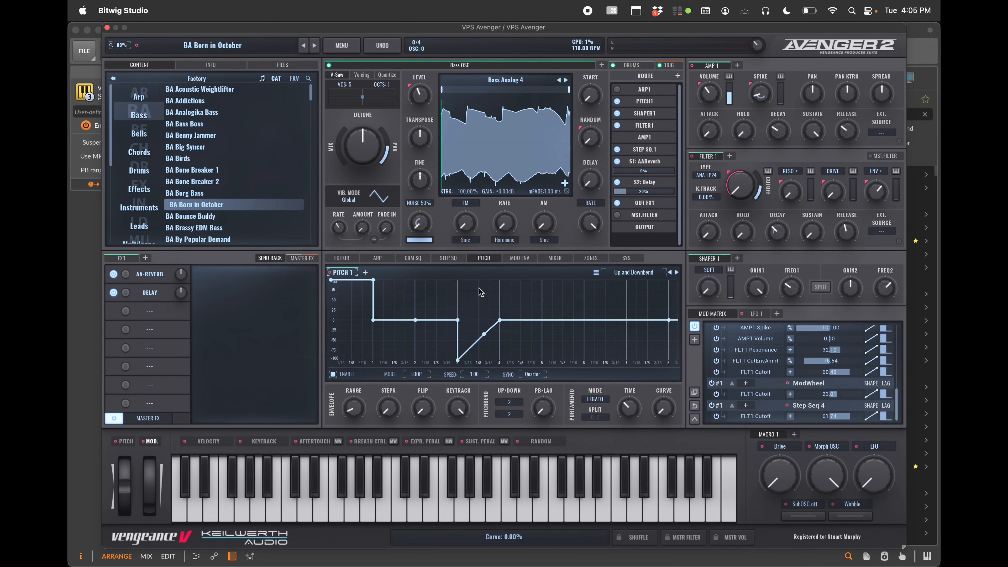
# Add several more pitch envelope slots after Pitch 1
pyautogui.click(365, 272)
pyautogui.click(398, 272)
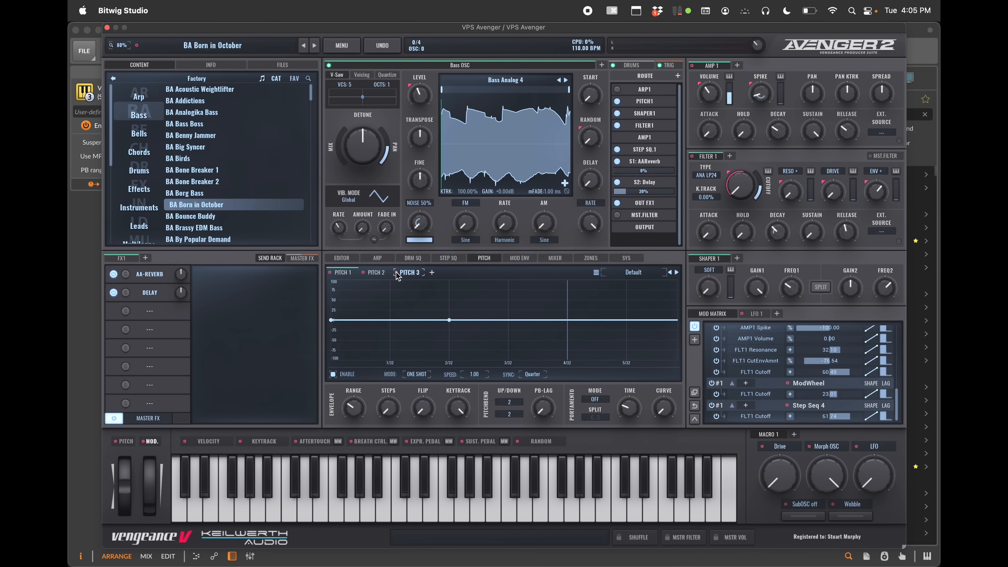
pyautogui.click(433, 273)
pyautogui.click(465, 274)
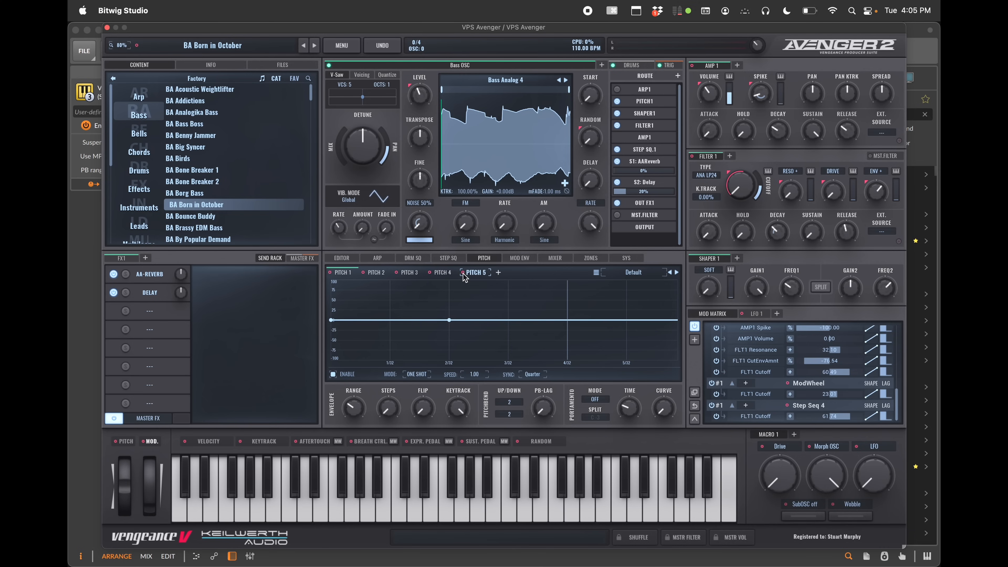
pyautogui.click(498, 274)
pyautogui.click(532, 274)
# Open the mod envelope page and cycle through its envelope presets up to Bidirectional Triangle
pyautogui.click(530, 258)
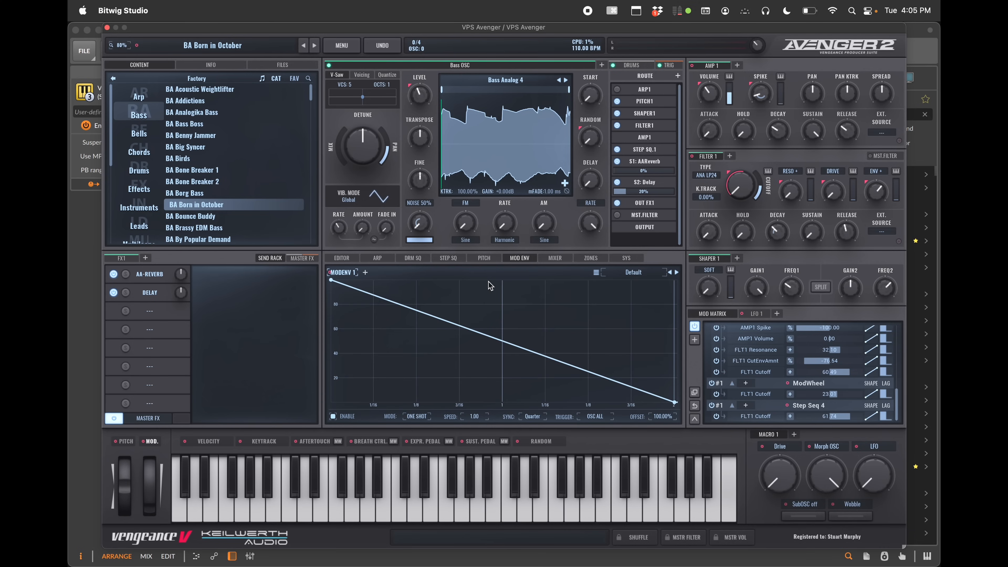
pyautogui.click(678, 272)
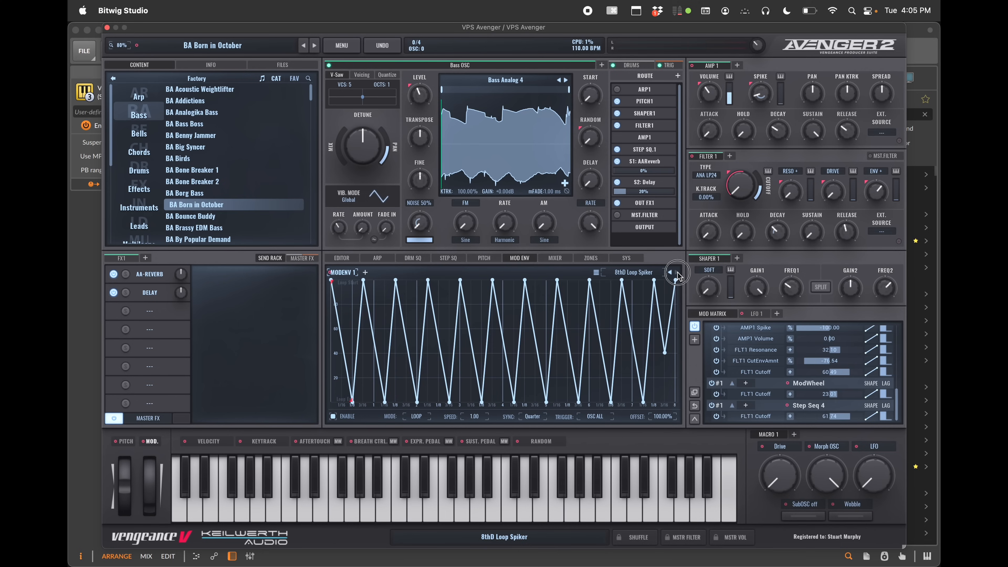
pyautogui.click(678, 272)
pyautogui.click(677, 272)
pyautogui.click(678, 273)
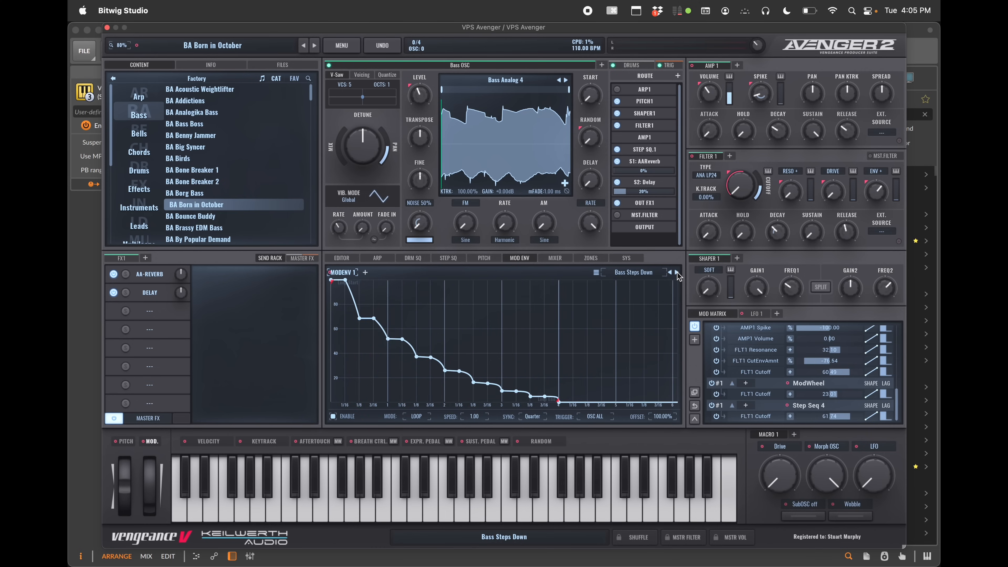
pyautogui.click(678, 272)
pyautogui.click(678, 273)
pyautogui.click(678, 273)
pyautogui.click(677, 273)
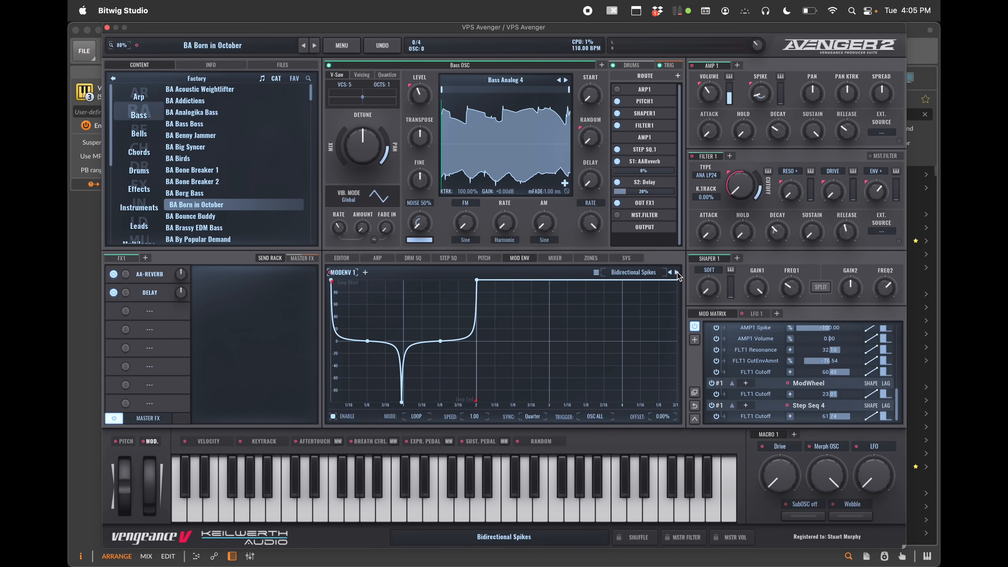
pyautogui.click(678, 272)
pyautogui.click(678, 273)
pyautogui.click(677, 273)
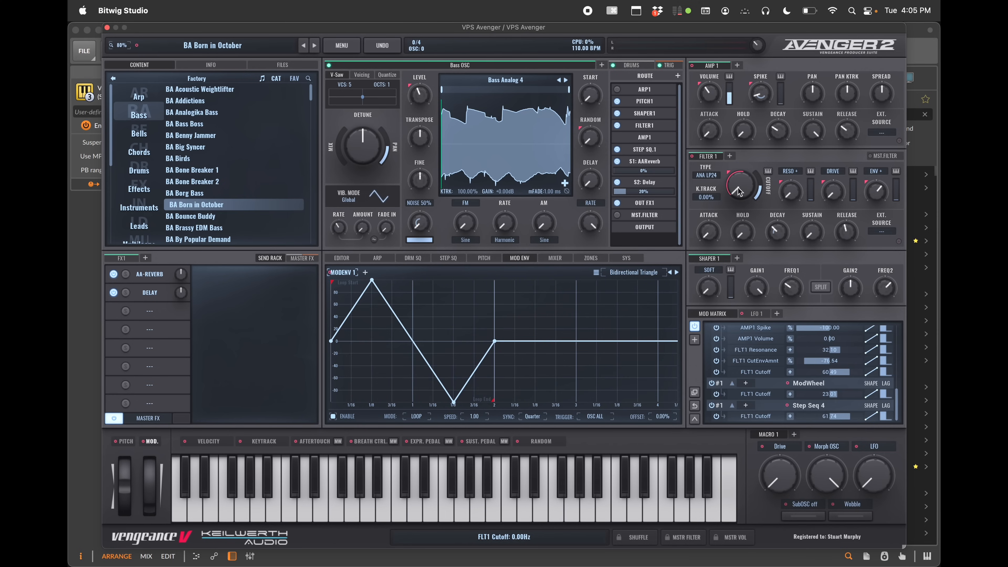
# Bypass the Step Seq 4 slot in the mod matrix and route Mod Envelope 1 to the filter 1 cutoff
pyautogui.moveTo(739, 187); pyautogui.dragTo(747, 187)
pyautogui.click(711, 405)
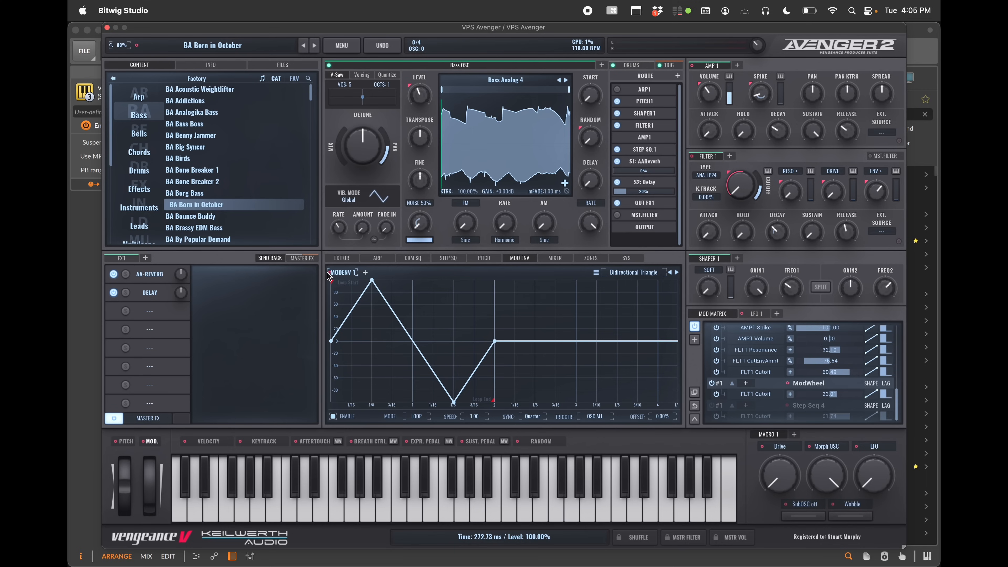
pyautogui.moveTo(328, 275)
pyautogui.mouseDown()
pyautogui.moveTo(599, 225)
pyautogui.moveTo(709, 185)
pyautogui.moveTo(735, 190)
pyautogui.moveTo(729, 142)
pyautogui.mouseUp()
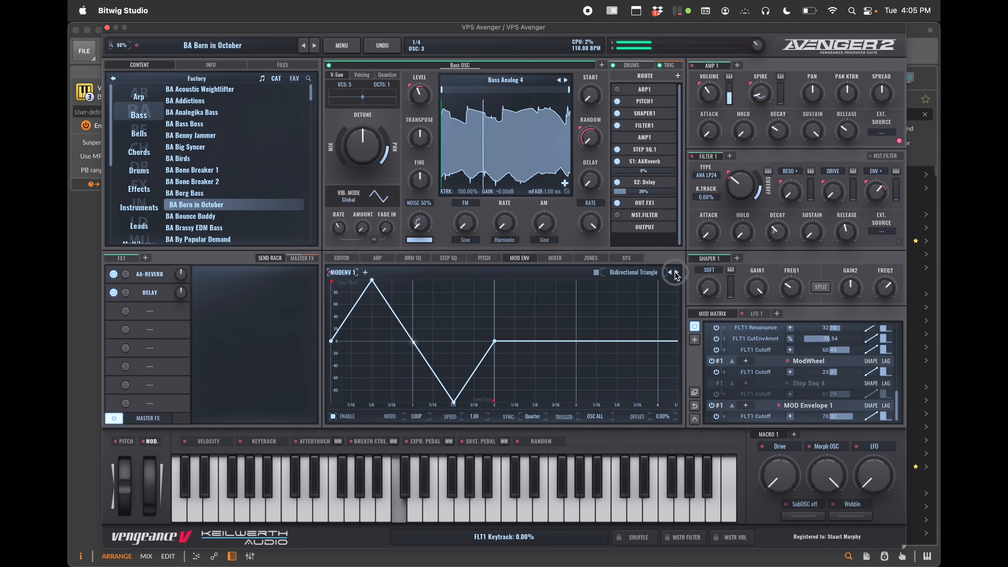
# Cycle Mod Envelope 1 through its presets up to Cool Filter Pong
pyautogui.click(677, 272)
pyautogui.click(676, 272)
pyautogui.click(676, 272)
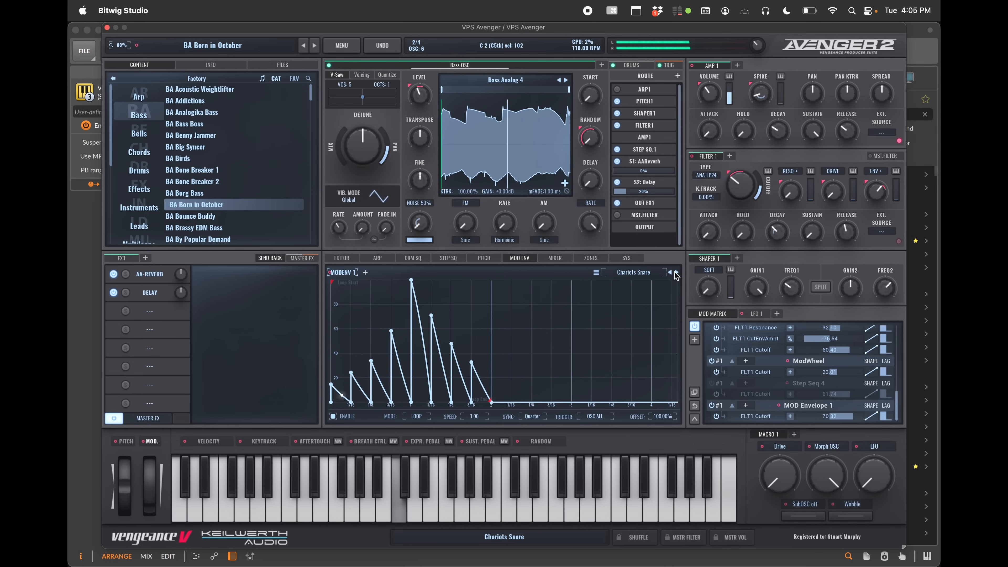
pyautogui.click(676, 272)
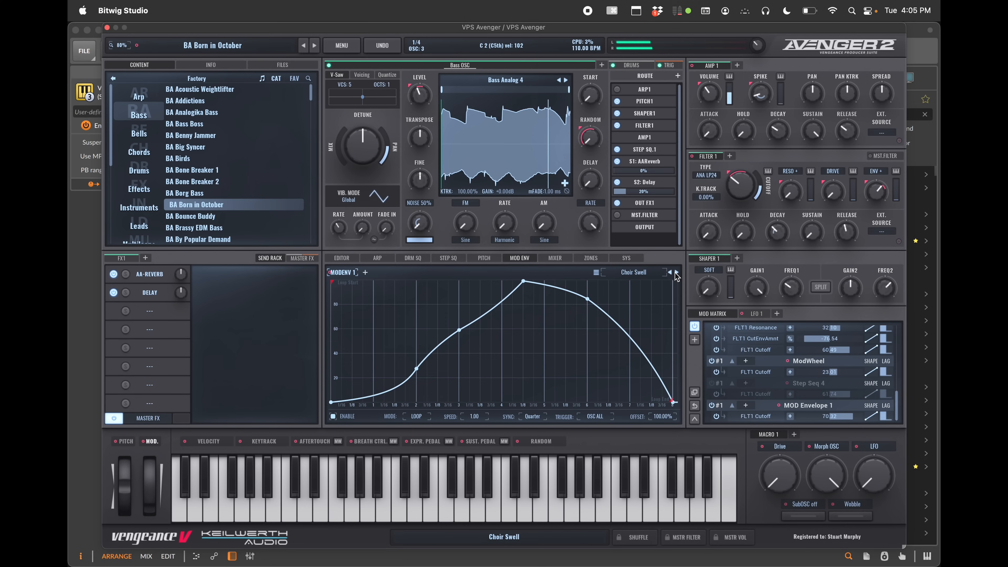
pyautogui.click(676, 272)
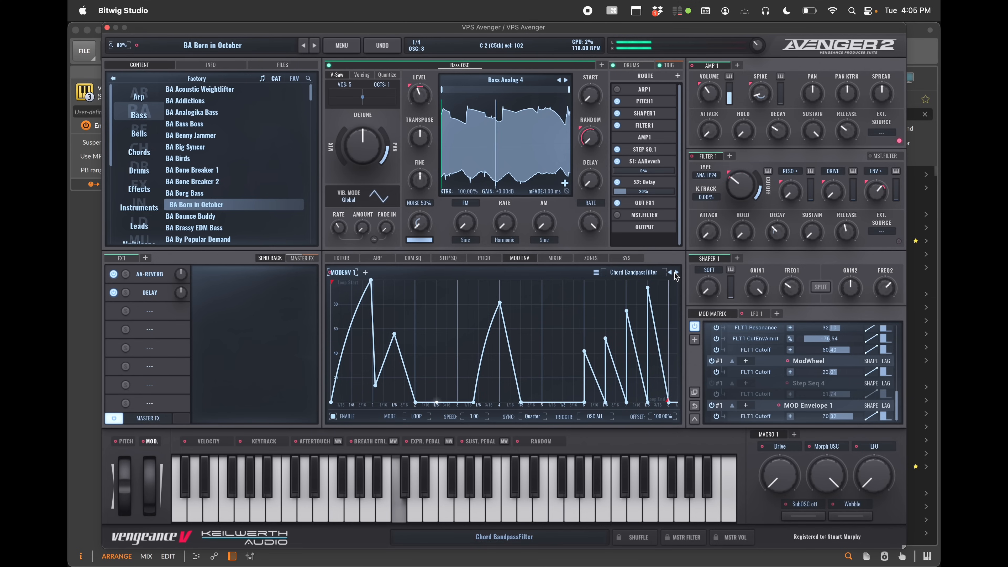
pyautogui.click(676, 272)
pyautogui.click(676, 272)
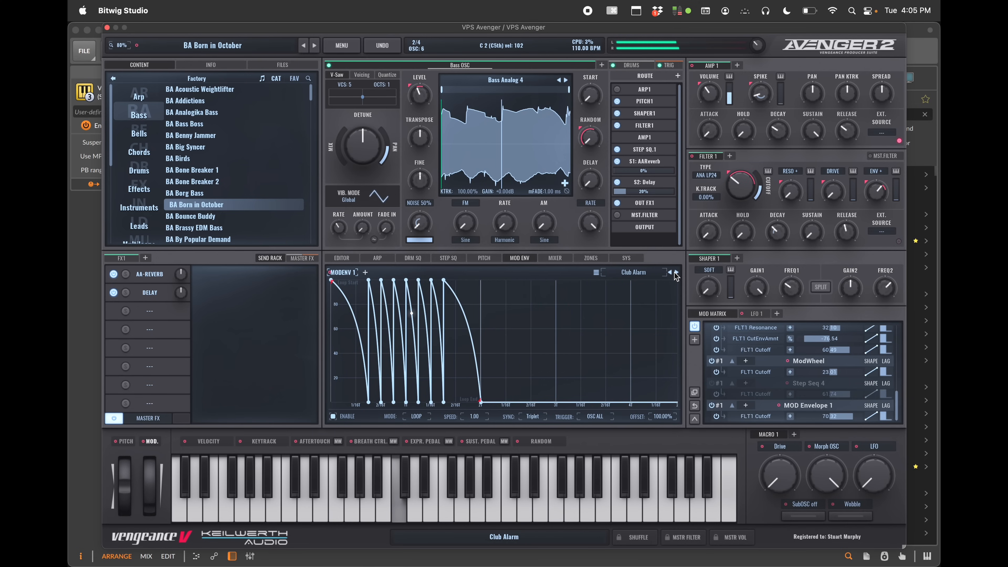
pyautogui.click(677, 272)
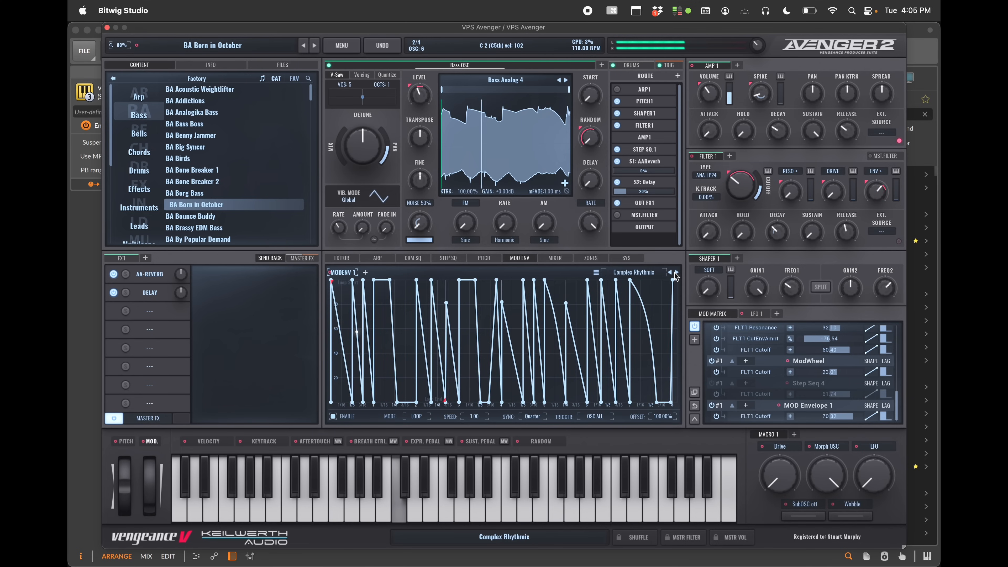
pyautogui.click(677, 272)
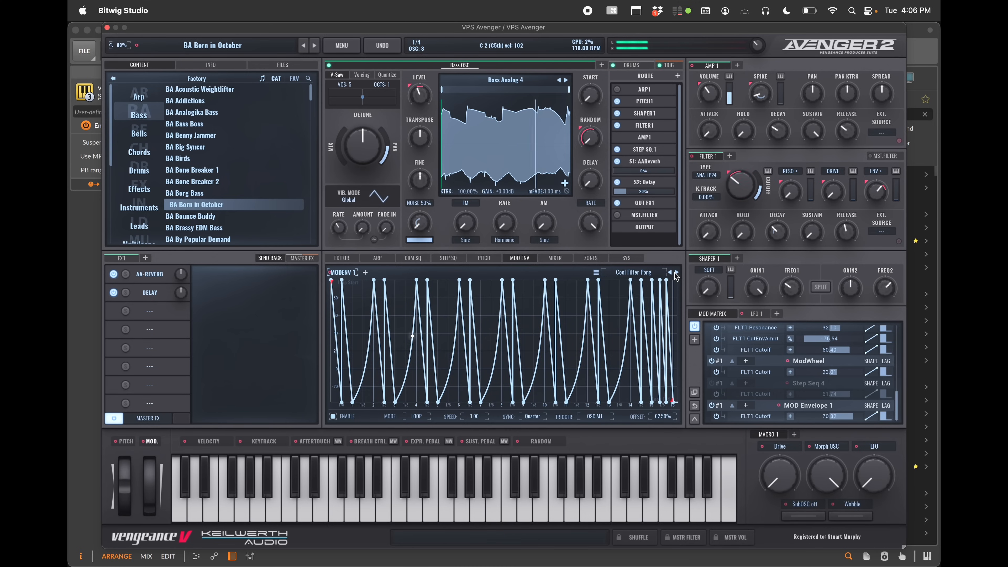
# Edit the mod envelope points, delete a point, then flip and reverse the envelope
pyautogui.moveTo(370, 359); pyautogui.dragTo(365, 334)
pyautogui.doubleClick(360, 328)
pyautogui.rightClick(375, 281)
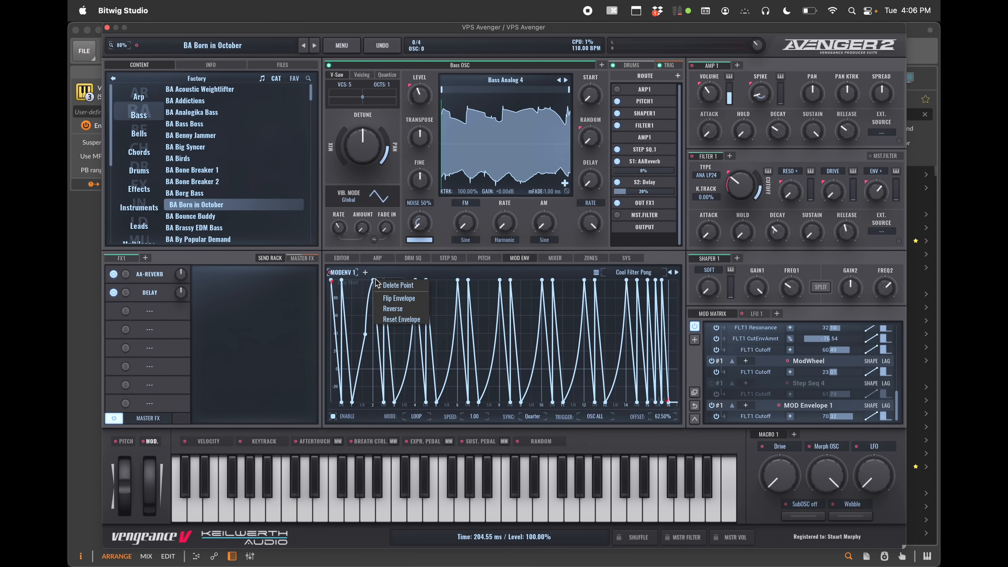
pyautogui.click(398, 285)
pyautogui.rightClick(384, 279)
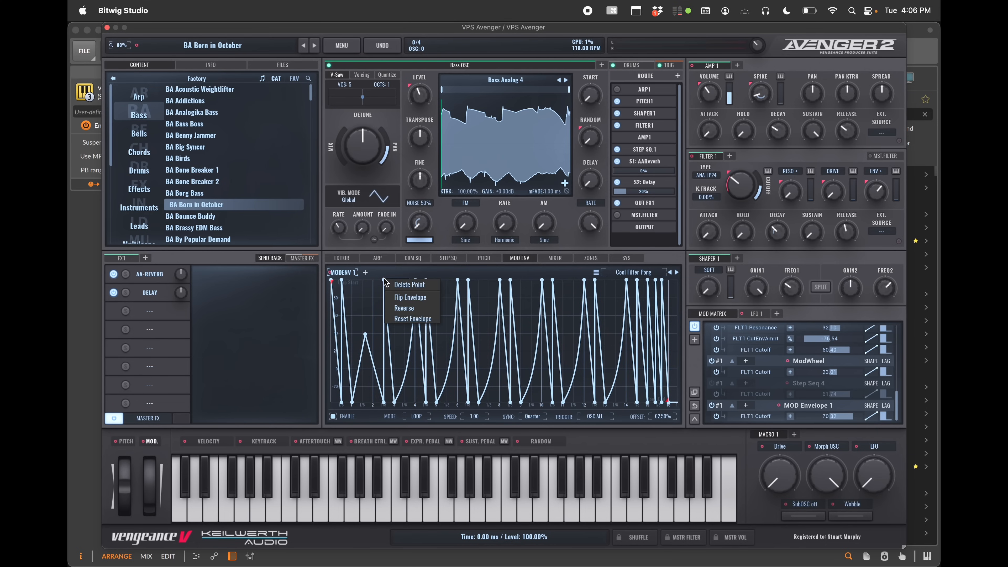
pyautogui.click(400, 298)
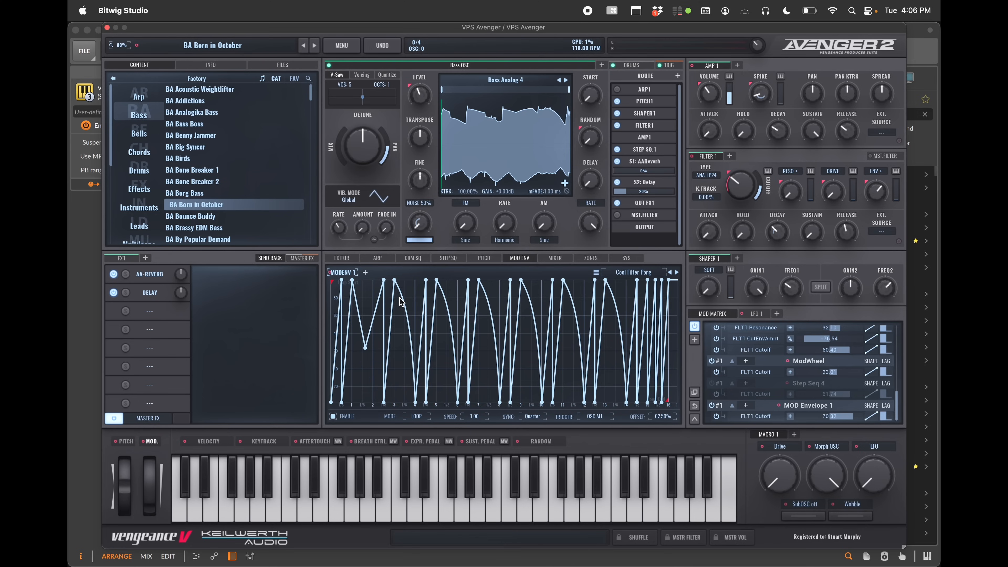
pyautogui.rightClick(401, 321)
pyautogui.click(409, 351)
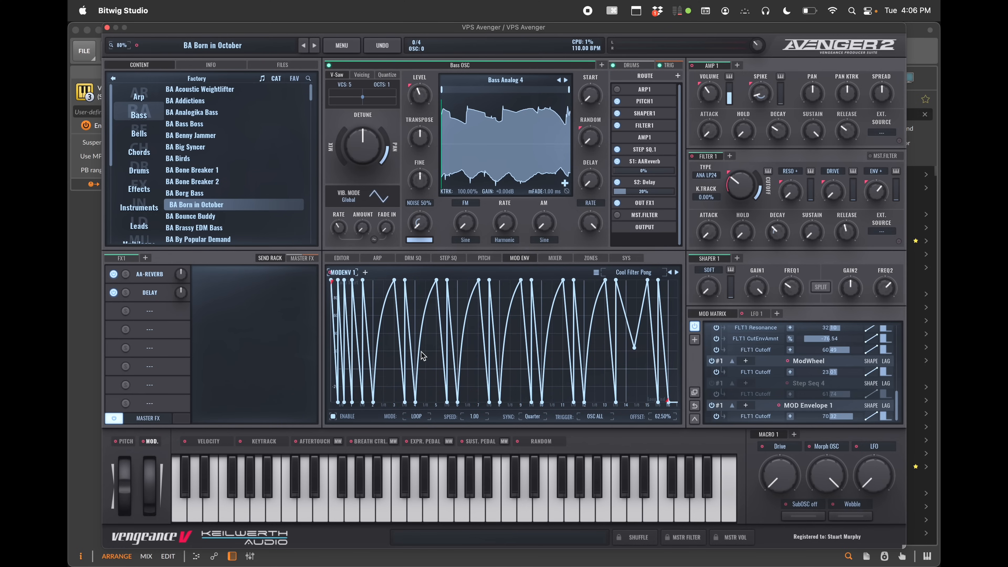
# Reset the mod envelope and assign Mod Envelope 1 to the filter 1 cutoff again
pyautogui.rightClick(408, 344)
pyautogui.click(455, 385)
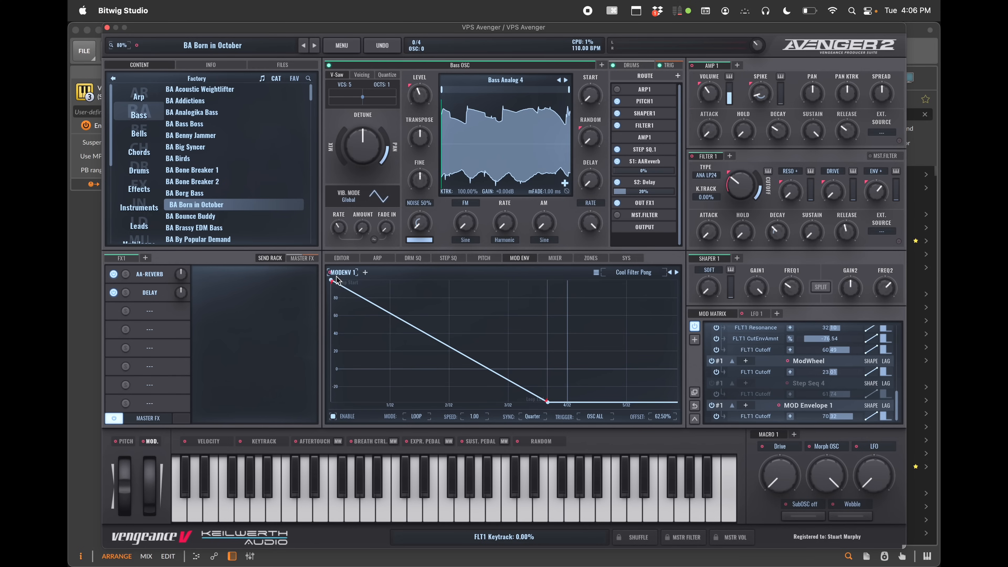
pyautogui.moveTo(331, 276); pyautogui.dragTo(741, 187)
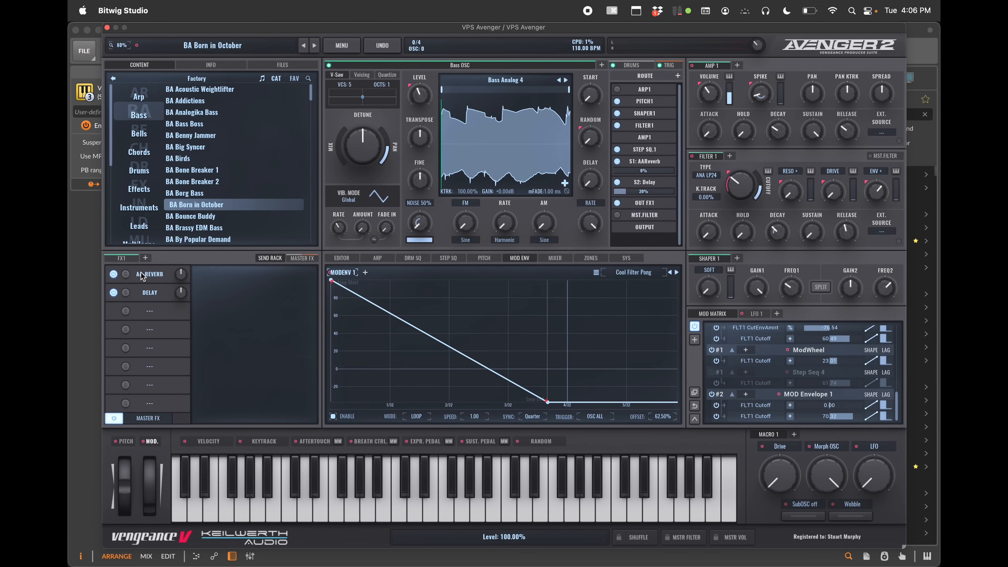
# Open the FX1 rack and load an effects chain with V-Verb, Delay, Compressor and Dim/Expander
pyautogui.click(125, 258)
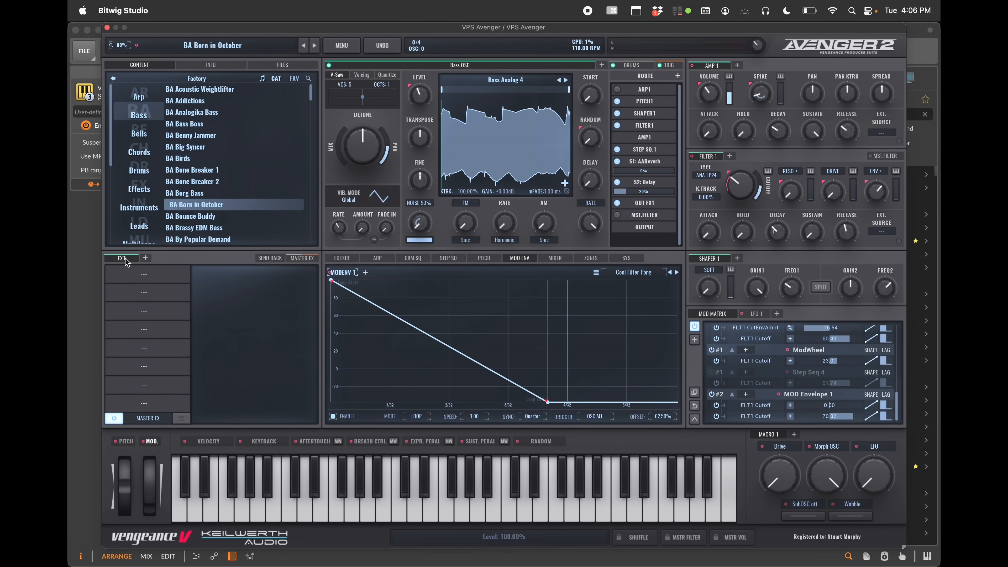
pyautogui.click(181, 418)
pyautogui.click(219, 510)
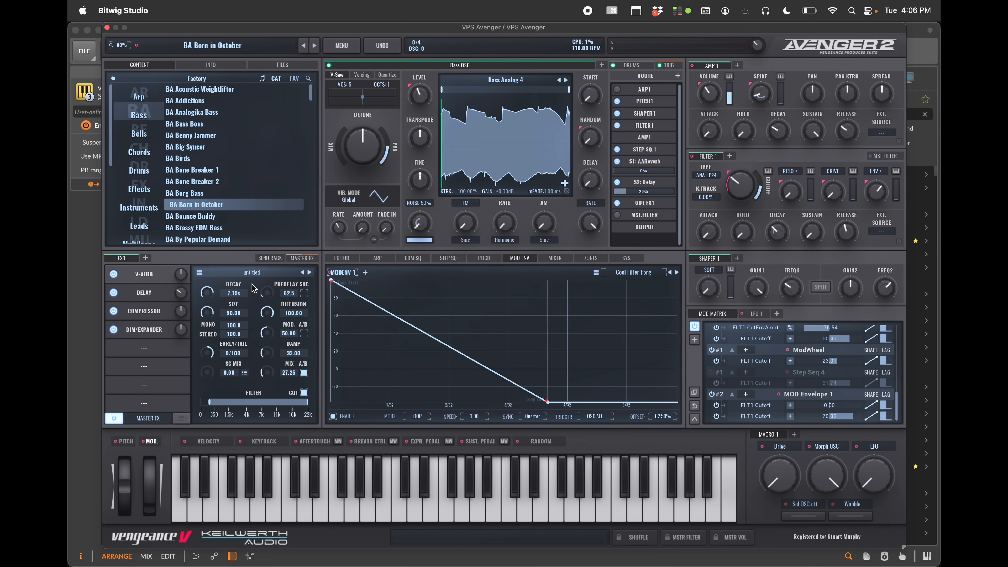
# Assign Mod Envelope 1 to the delay's stereo width and open the Delay effect's settings
pyautogui.moveTo(331, 274); pyautogui.dragTo(241, 294)
pyautogui.click(151, 296)
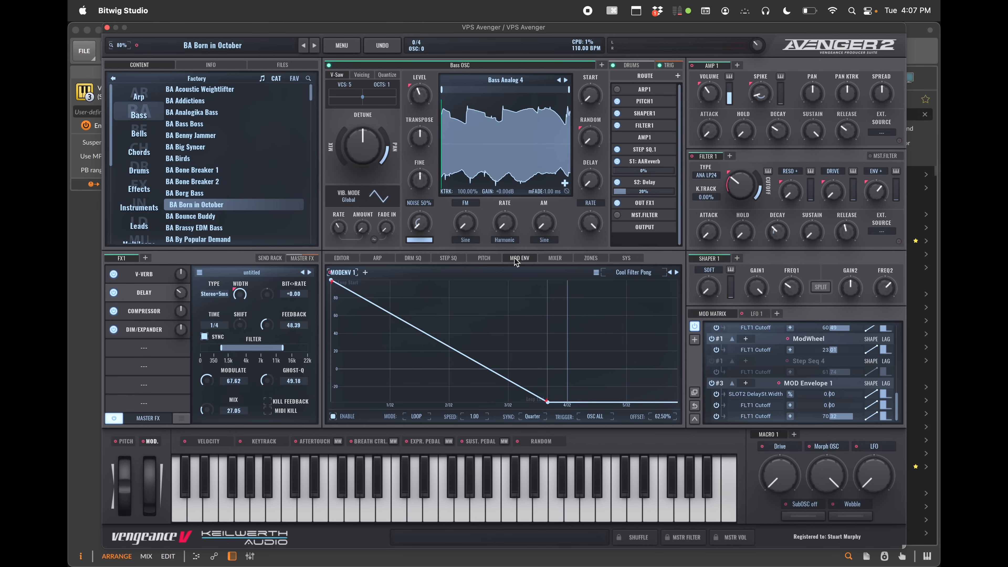
# Open the mixer, switch to the drums channels and inspect a drum channel's output routing options
pyautogui.click(556, 258)
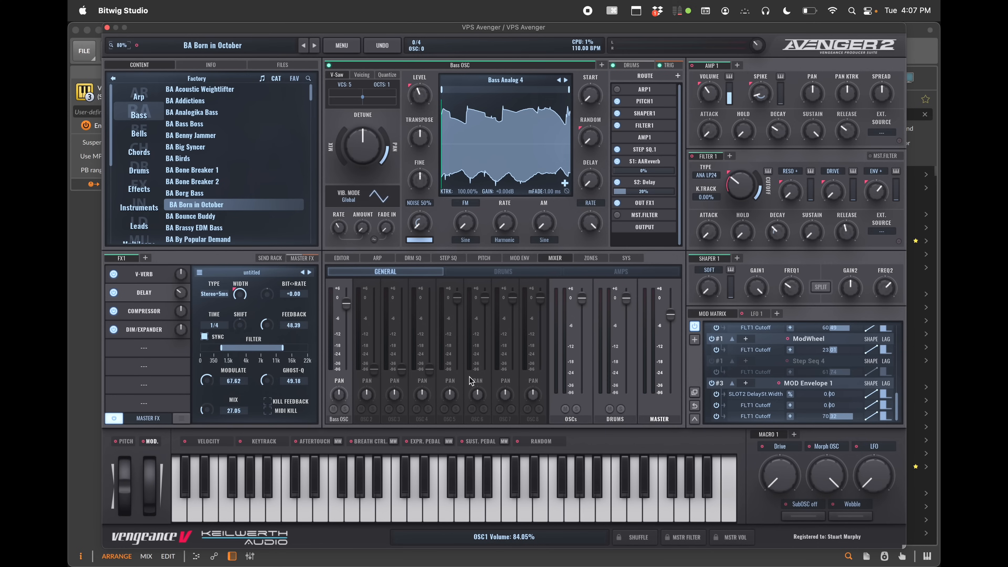
pyautogui.click(506, 274)
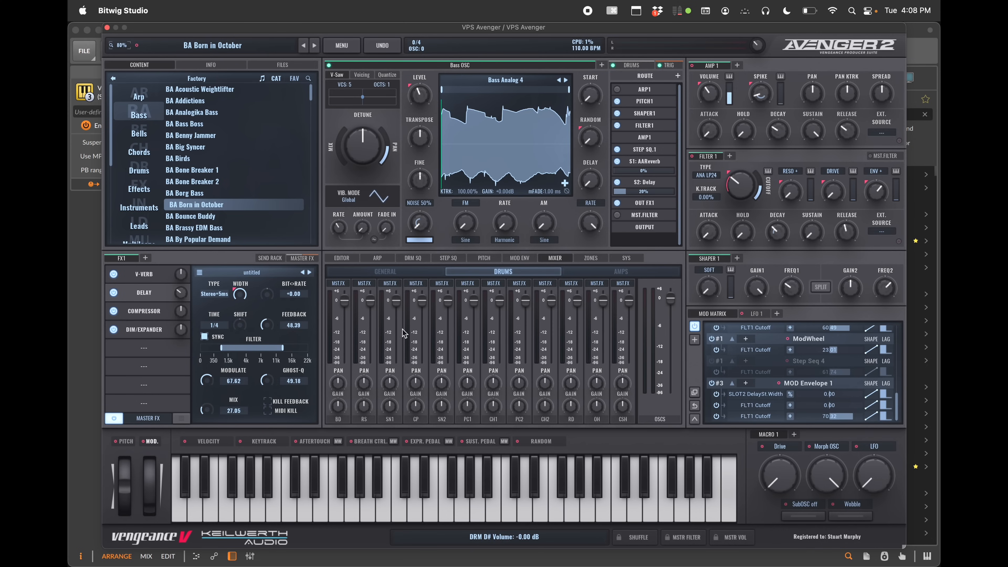
pyautogui.click(339, 284)
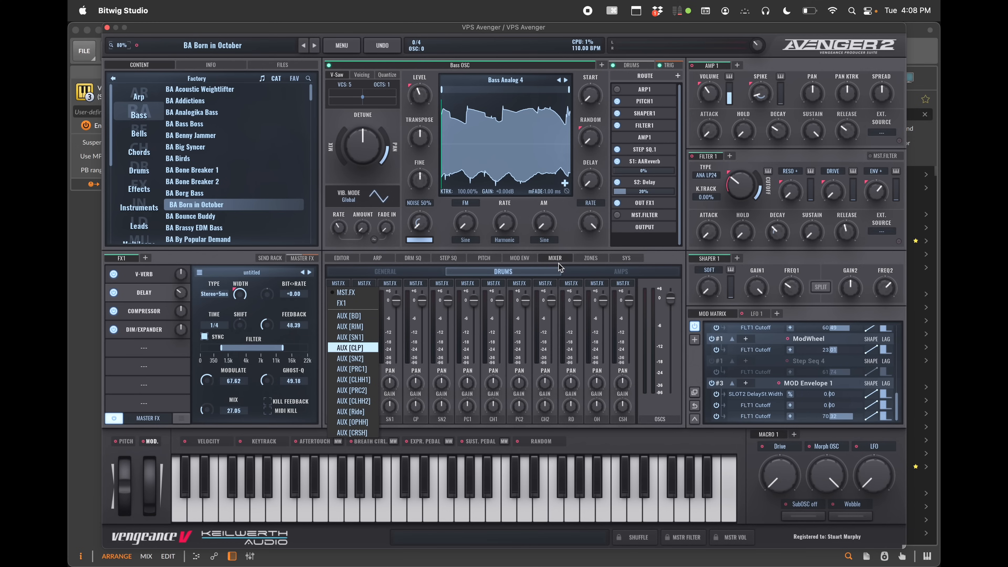
pyautogui.click(536, 268)
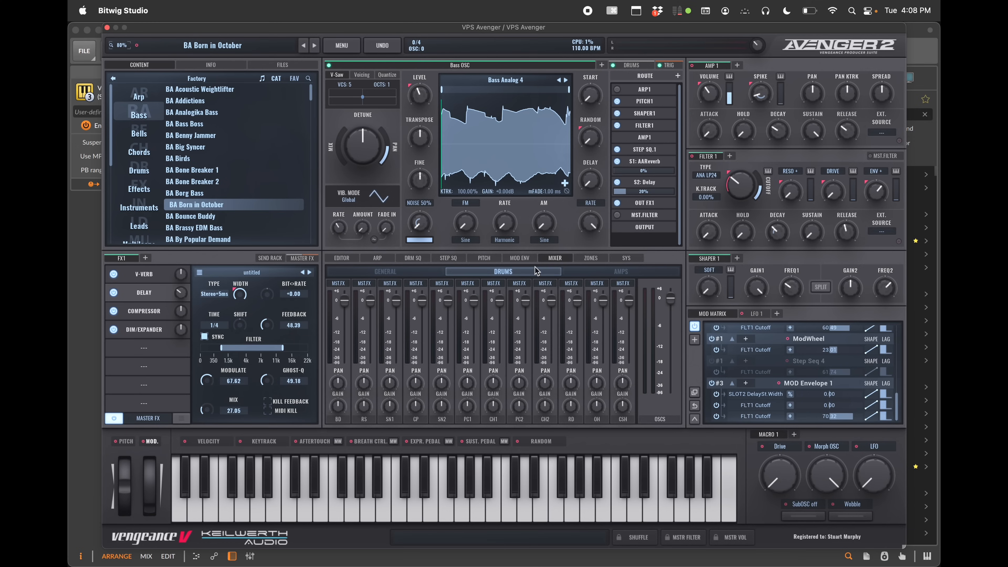
# Open the key zones view and add a second oscillator layer, OSC 2
pyautogui.click(599, 258)
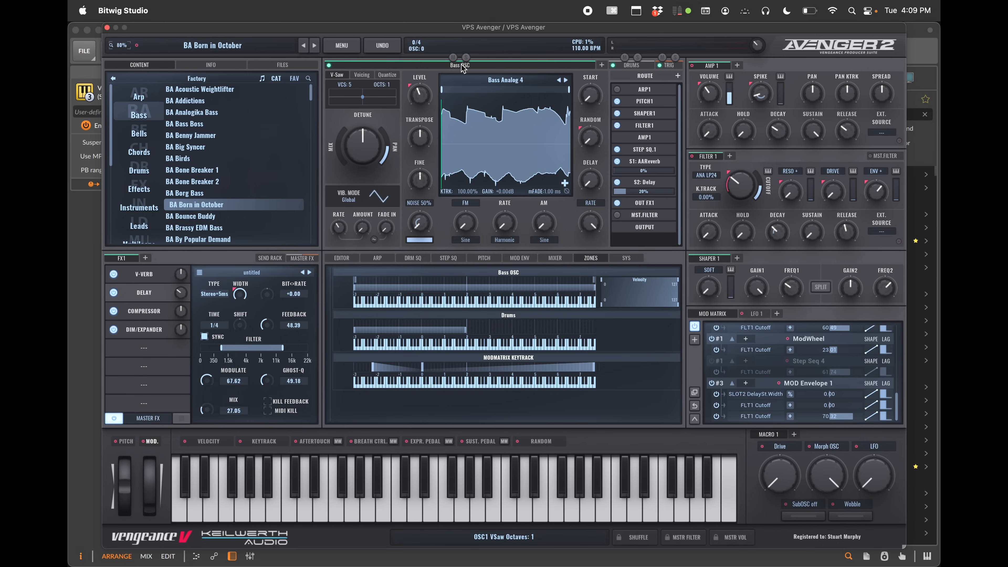
pyautogui.click(602, 66)
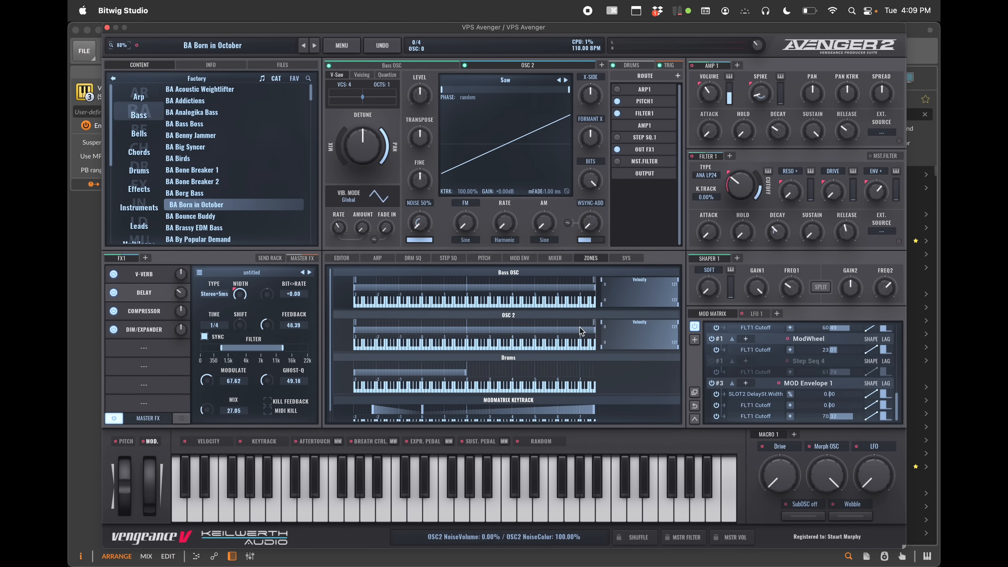
pyautogui.moveTo(355, 330)
pyautogui.mouseDown()
pyautogui.moveTo(472, 333)
pyautogui.moveTo(357, 331)
pyautogui.mouseUp()
# Browse the system settings, content locations and MIDI pages
pyautogui.click(626, 258)
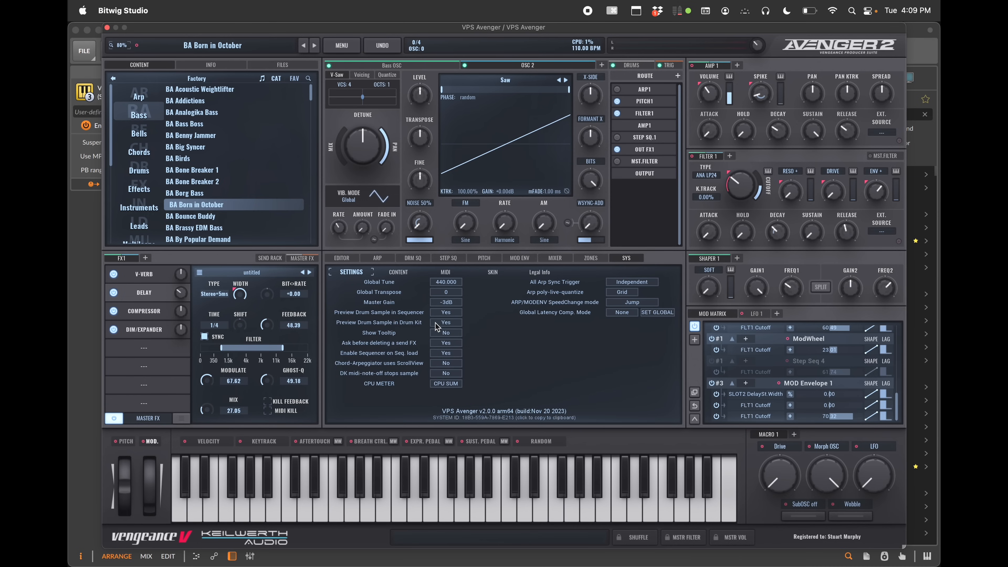
pyautogui.click(401, 274)
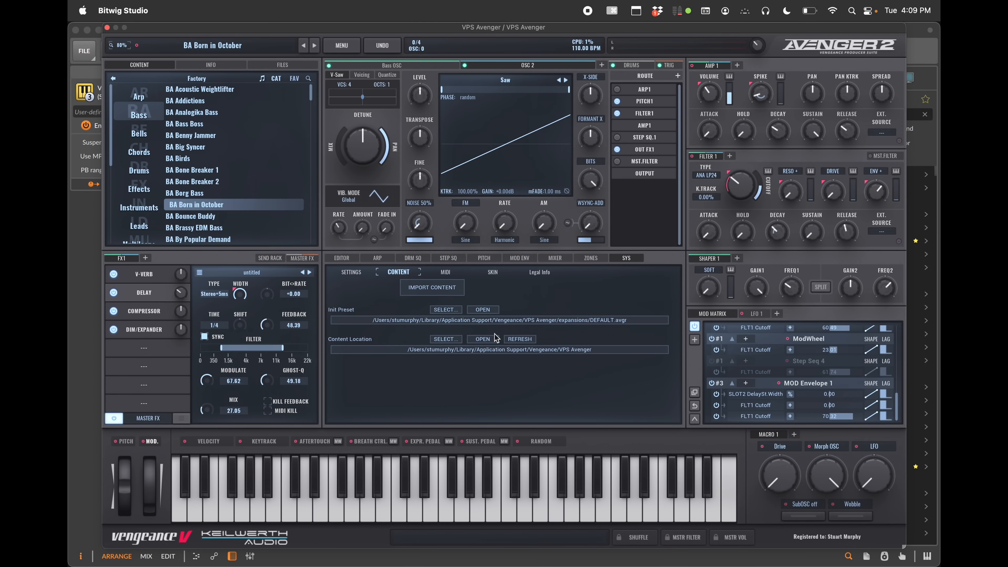
pyautogui.click(444, 274)
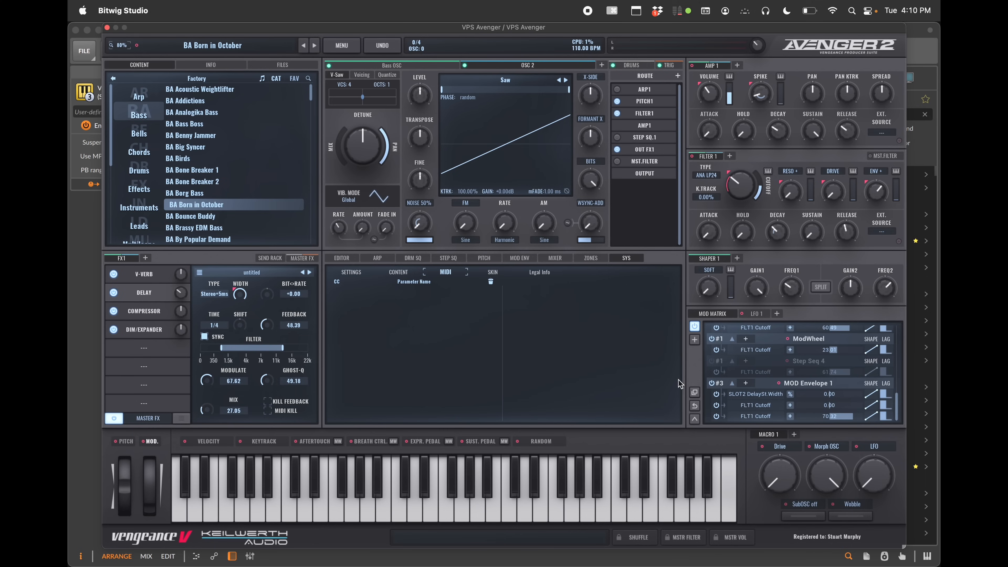
# Open LFO 1 and add four more LFOs, LFO 2 through LFO 5
pyautogui.click(758, 314)
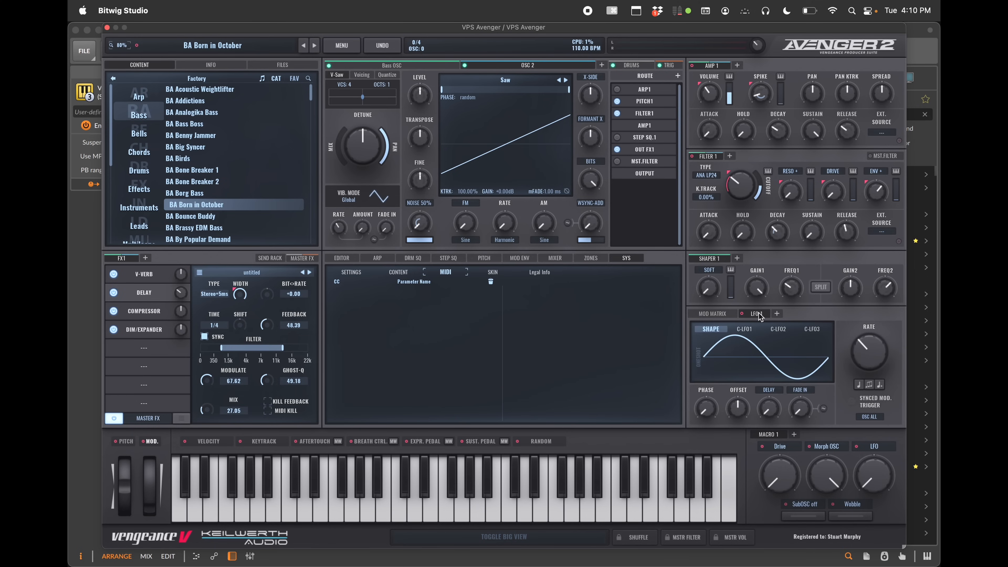
pyautogui.click(777, 314)
pyautogui.click(811, 316)
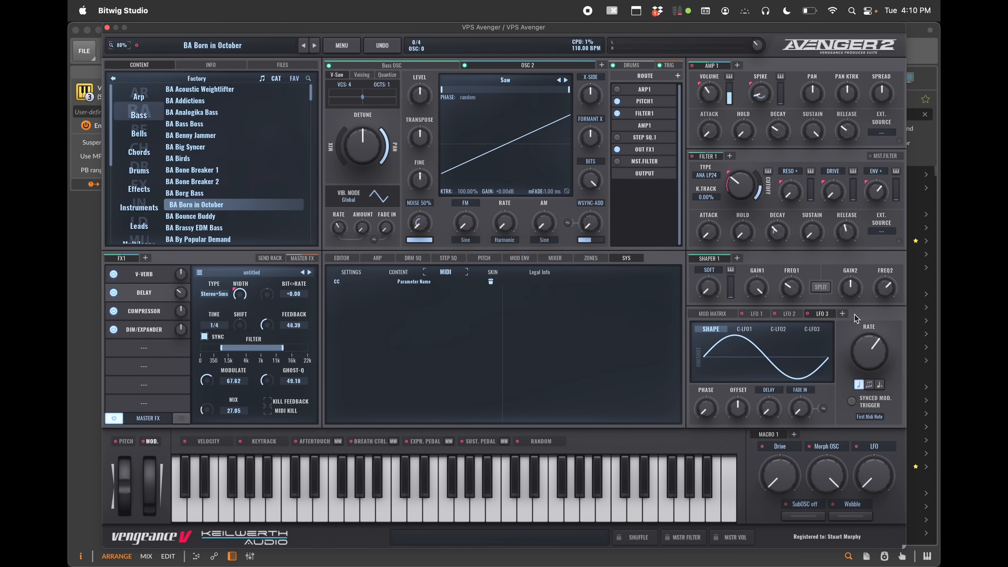
pyautogui.click(847, 317)
pyautogui.click(877, 317)
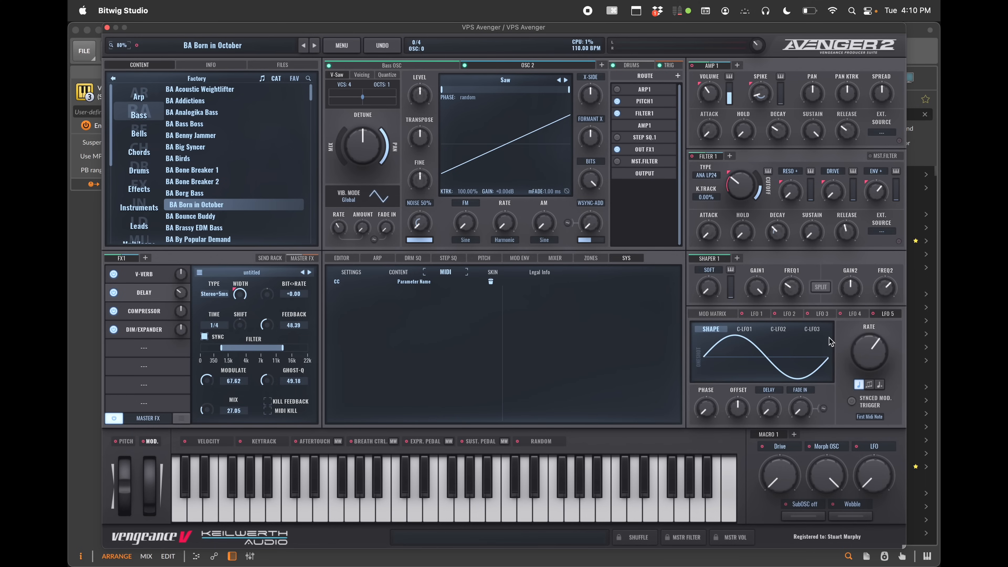
# Set LFO 5's waveform to the Peak shape
pyautogui.click(759, 374)
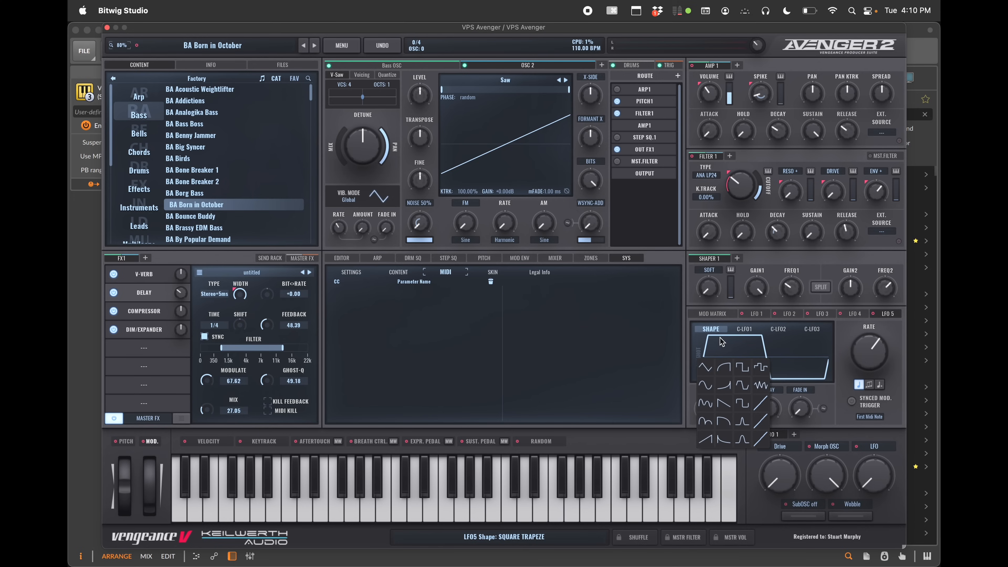
pyautogui.click(742, 422)
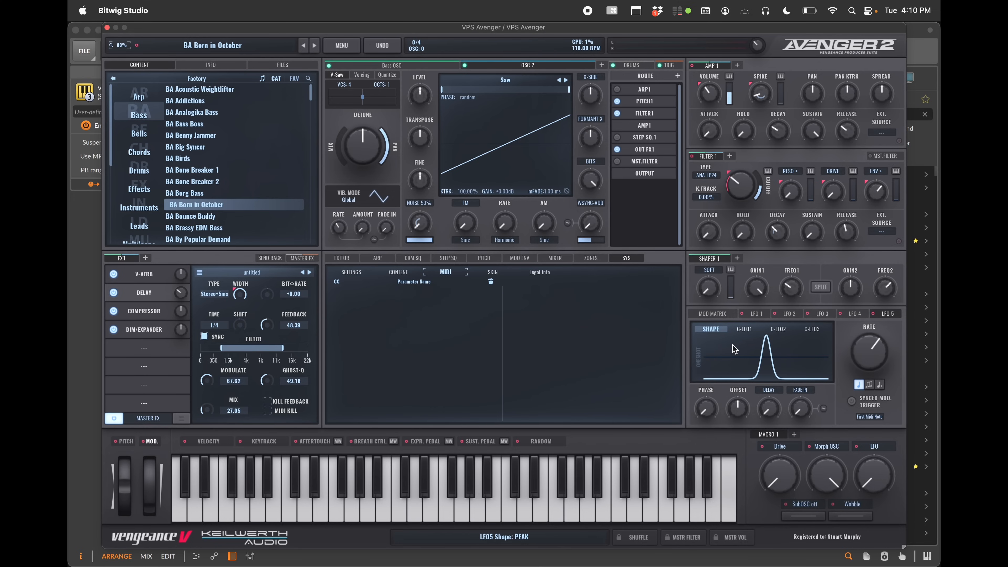
# Open the custom LFO curves and add three points to C-LFO3, moving one to reshape the curve
pyautogui.click(743, 331)
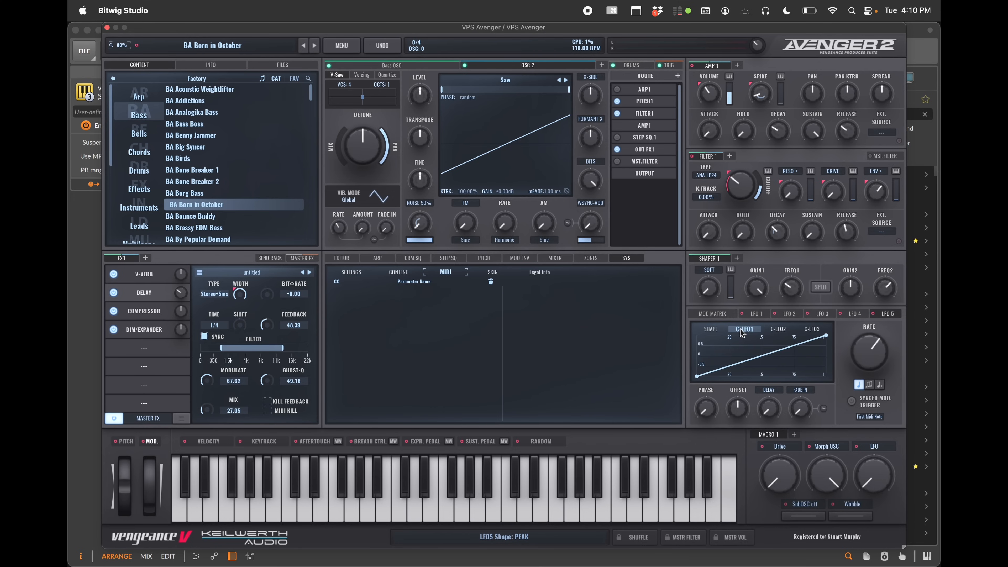
pyautogui.click(780, 331)
pyautogui.click(823, 328)
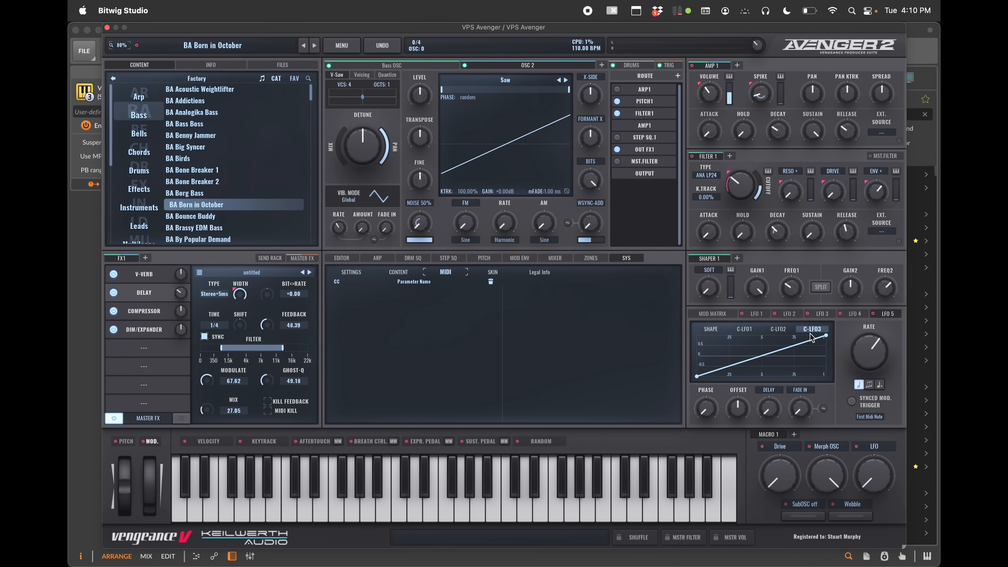
pyautogui.doubleClick(737, 364)
pyautogui.doubleClick(752, 360)
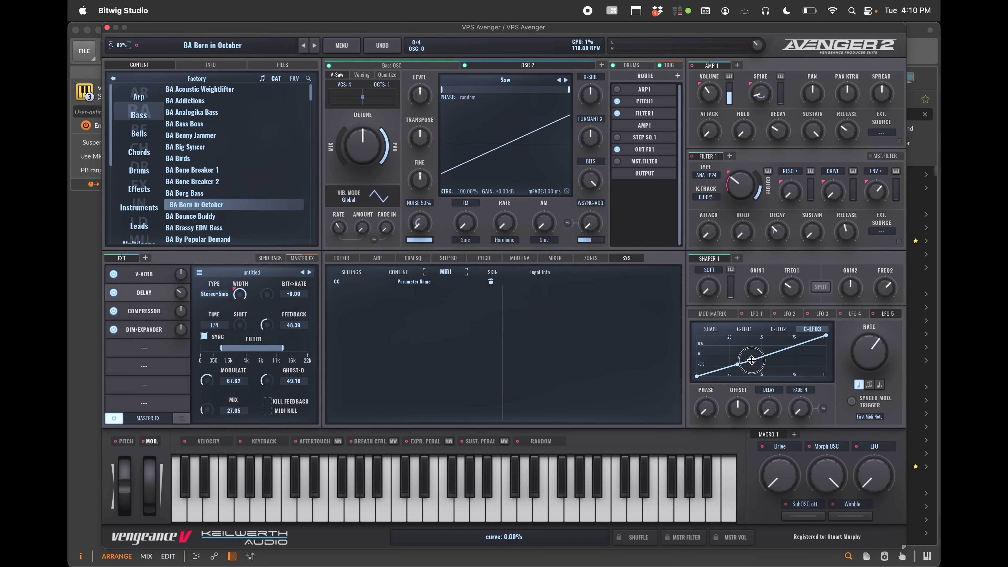
pyautogui.doubleClick(768, 355)
pyautogui.moveTo(752, 360)
pyautogui.mouseDown()
pyautogui.moveTo(750, 331)
pyautogui.moveTo(748, 363)
pyautogui.mouseUp()
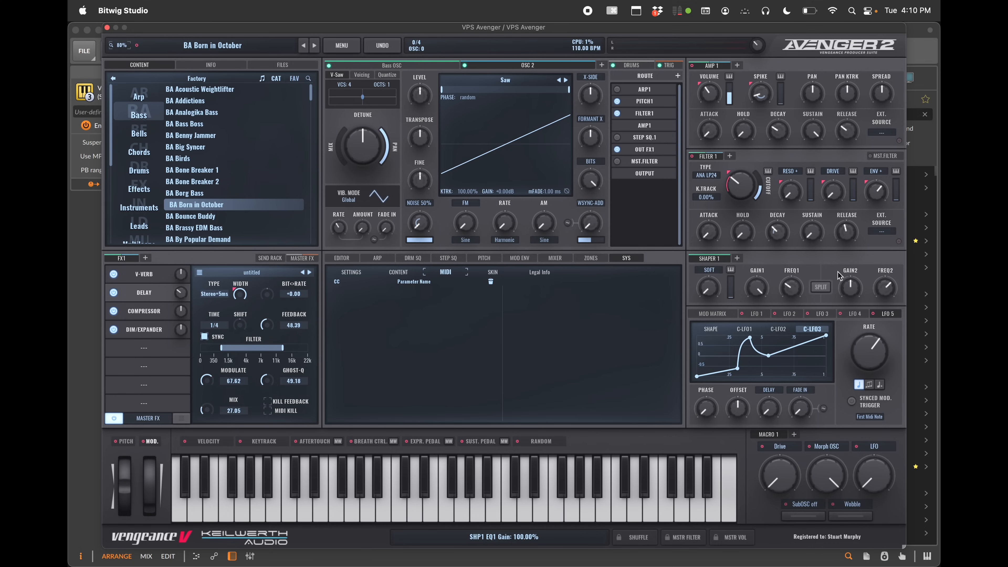
# Assign LFO 1 as a modulation source for LFO 2's rate
pyautogui.moveTo(742, 313); pyautogui.dragTo(742, 187)
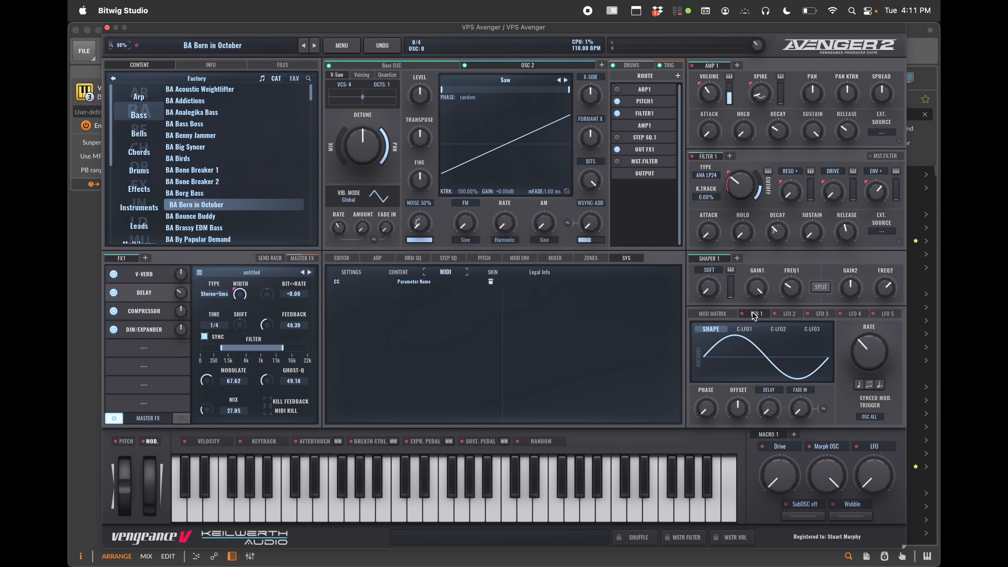
pyautogui.click(790, 315)
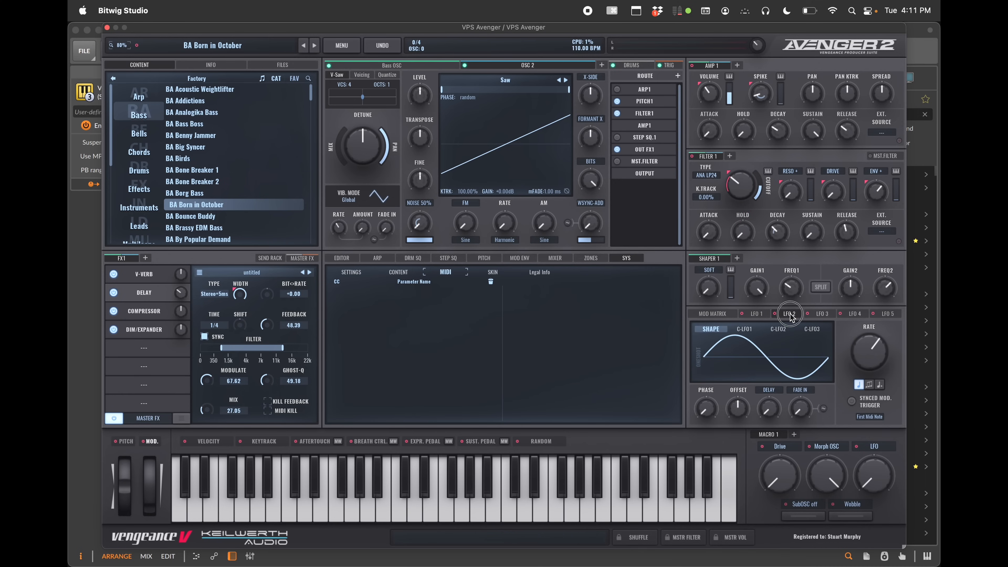
pyautogui.click(757, 313)
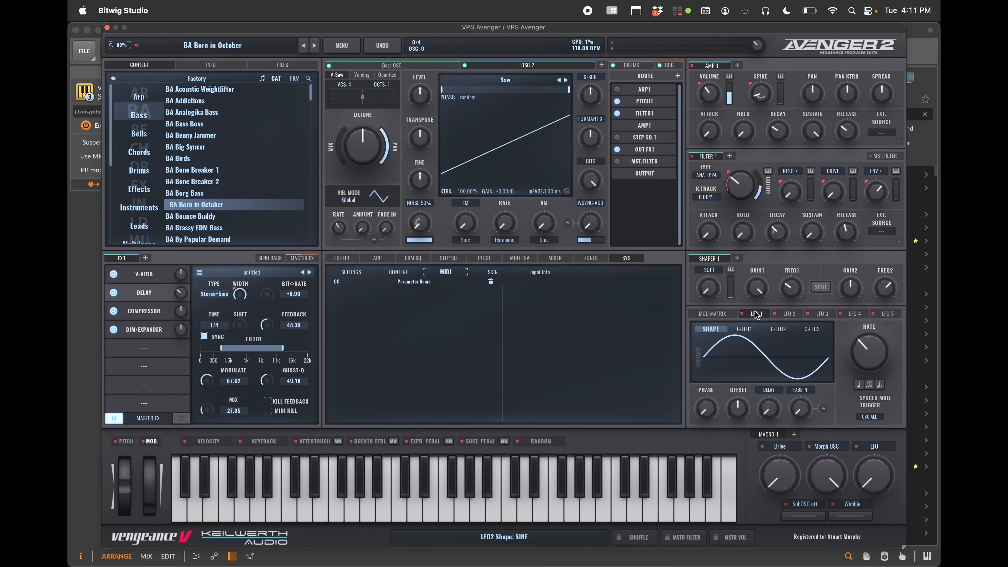
pyautogui.moveTo(743, 315)
pyautogui.mouseDown()
pyautogui.moveTo(776, 286)
pyautogui.moveTo(777, 316)
pyautogui.moveTo(754, 286)
pyautogui.moveTo(746, 349)
pyautogui.moveTo(770, 286)
pyautogui.moveTo(751, 286)
pyautogui.moveTo(760, 370)
pyautogui.moveTo(746, 342)
pyautogui.moveTo(810, 318)
pyautogui.moveTo(792, 317)
pyautogui.moveTo(861, 352)
pyautogui.mouseUp()
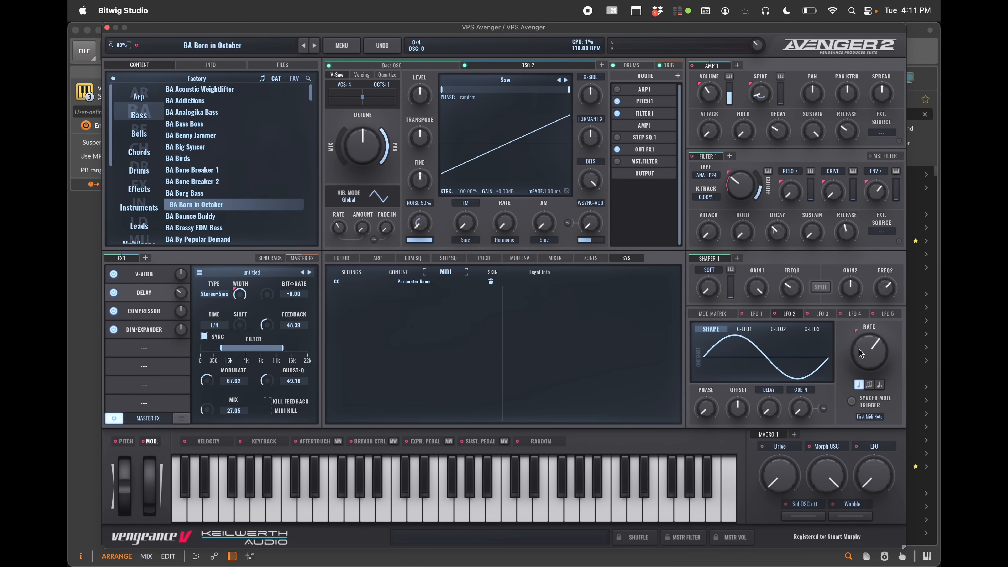
# Open the mod matrix in its enlarged view and toggle collapsing its rows
pyautogui.click(712, 315)
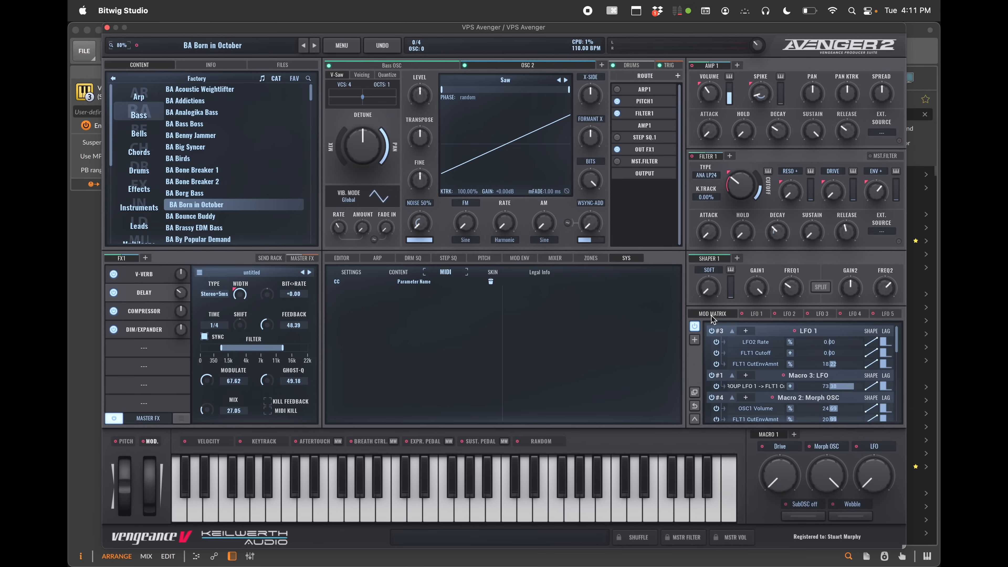
pyautogui.scroll(-5, 744, 353)
pyautogui.scroll(8, 745, 352)
pyautogui.click(695, 393)
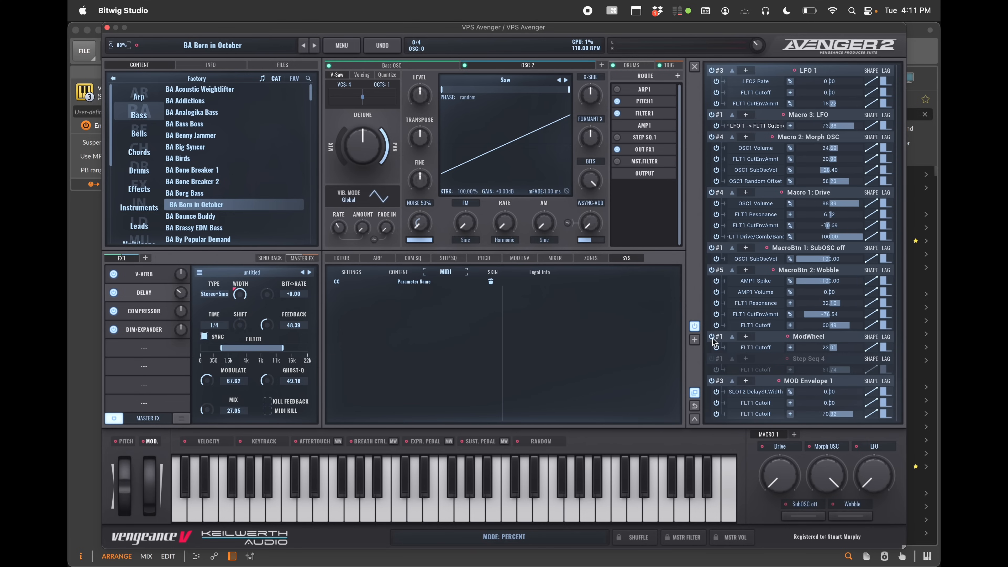
pyautogui.click(694, 419)
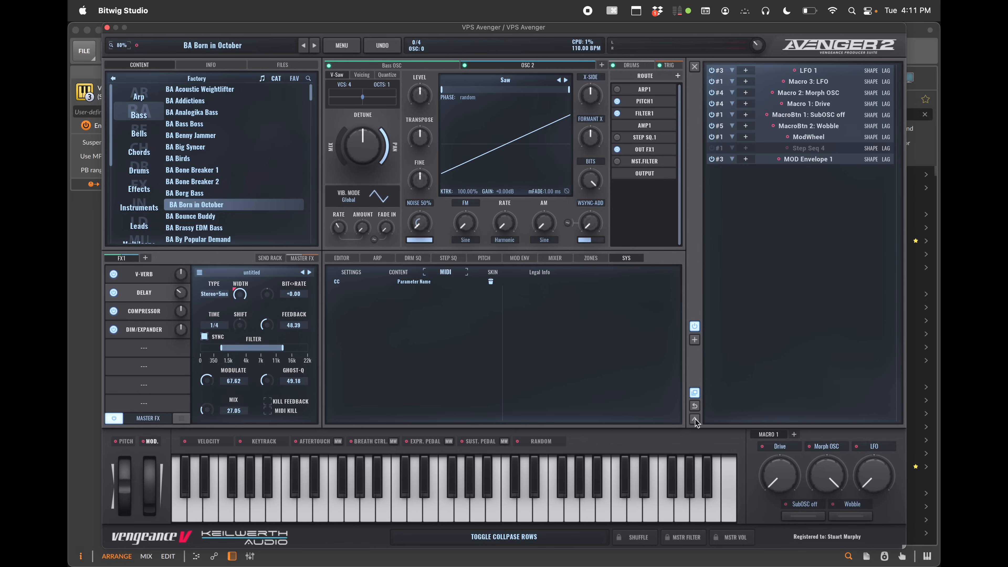
pyautogui.click(695, 420)
pyautogui.click(695, 420)
pyautogui.click(695, 419)
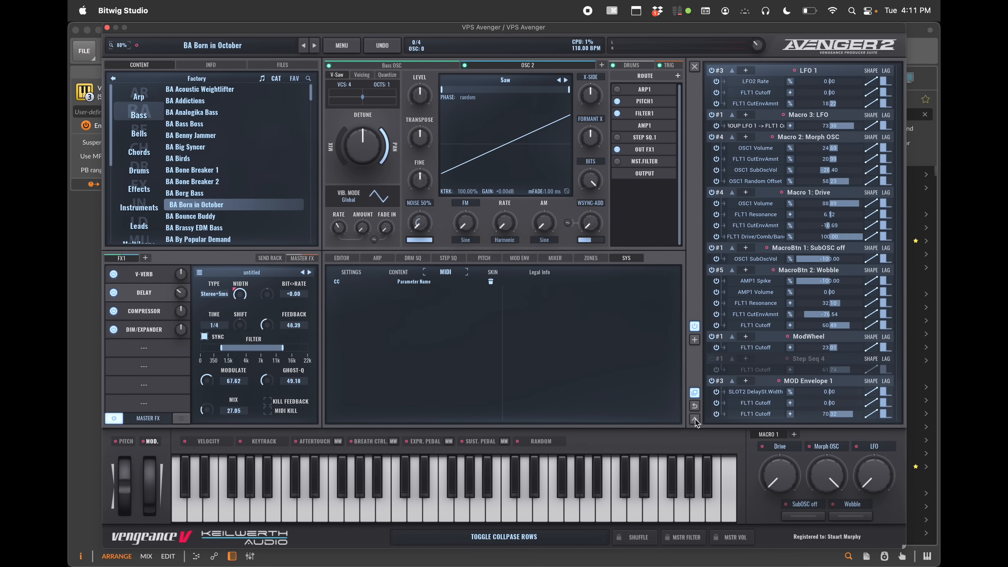
pyautogui.click(695, 419)
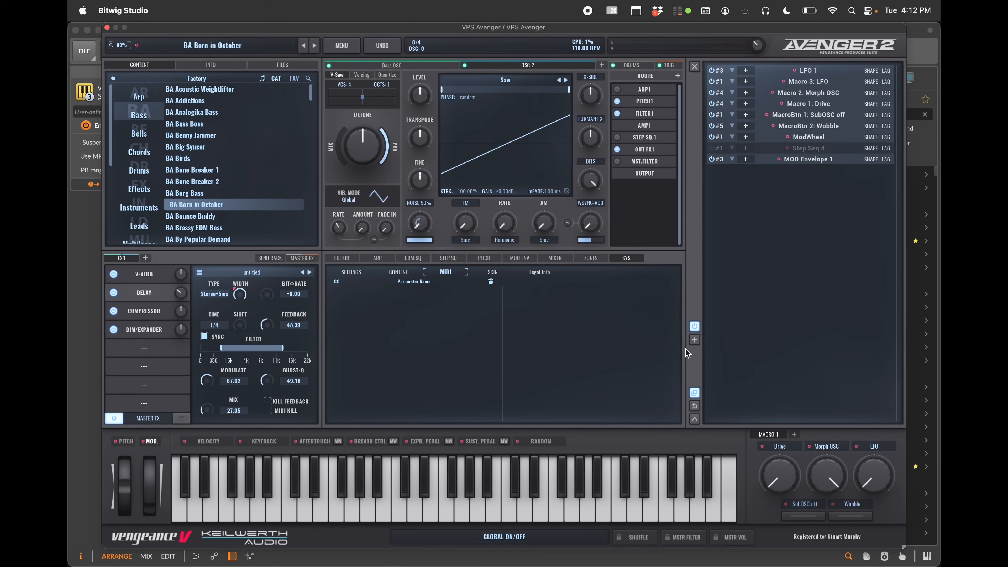
pyautogui.click(695, 419)
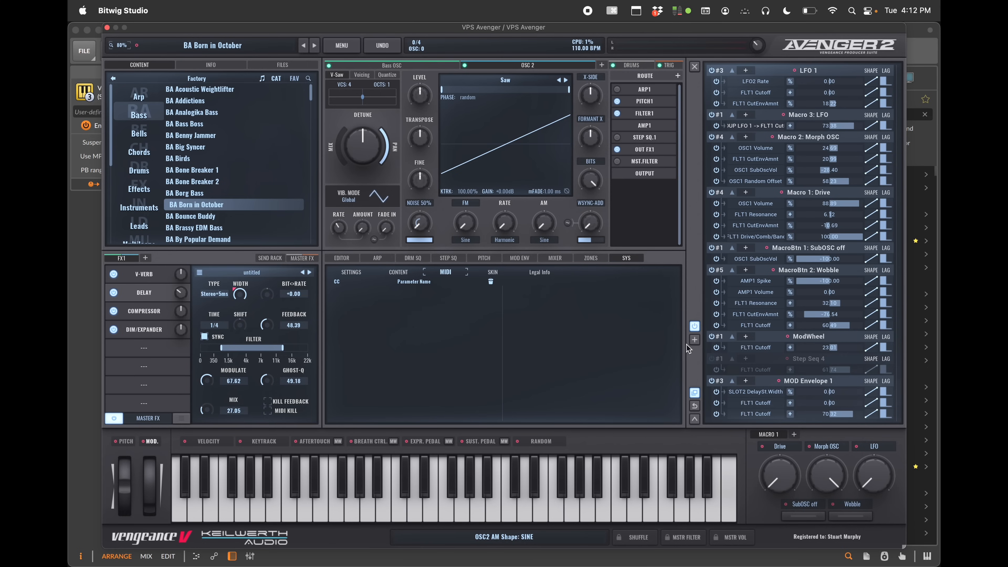
# Add Step Seq 1 as a new modulation source in the mod matrix
pyautogui.click(695, 339)
pyautogui.moveTo(739, 355)
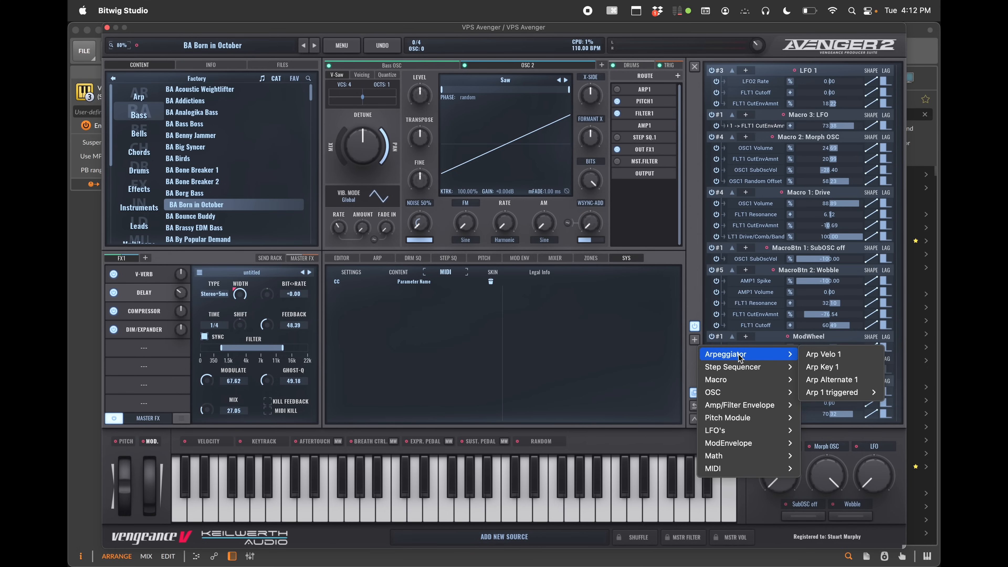
pyautogui.moveTo(739, 375)
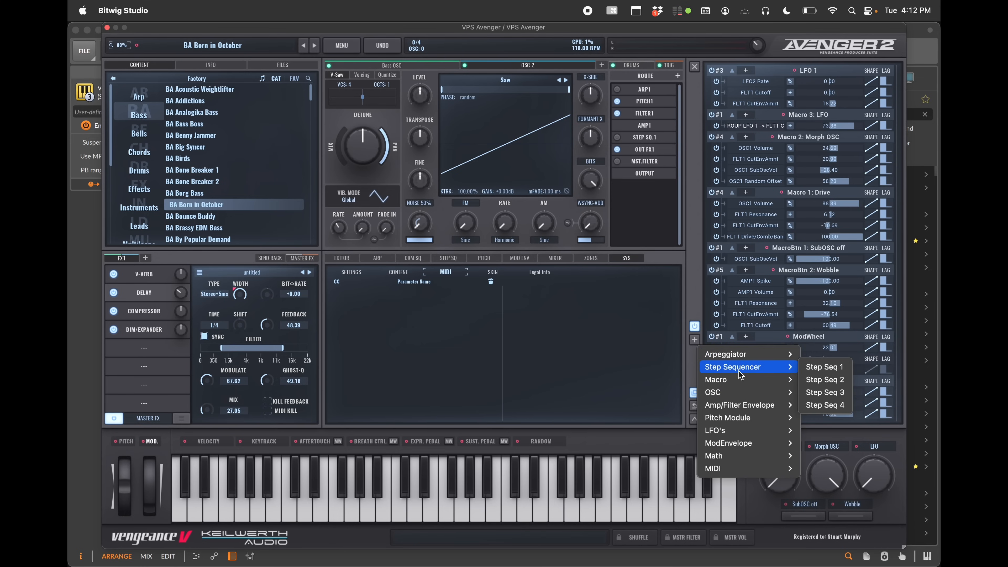
pyautogui.click(822, 367)
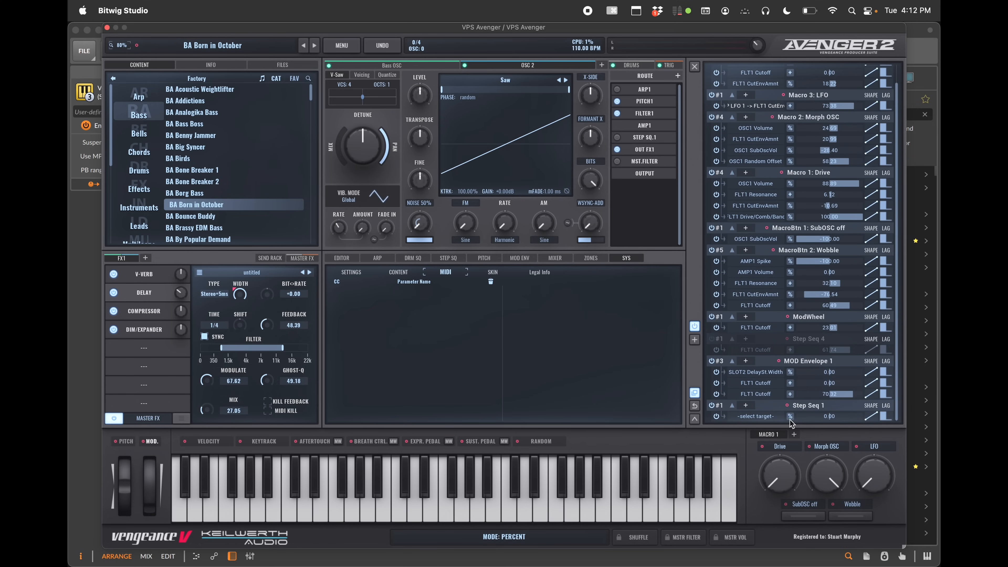
# Set Step Seq 1's modulation target to DRM SN2 Spike
pyautogui.click(757, 416)
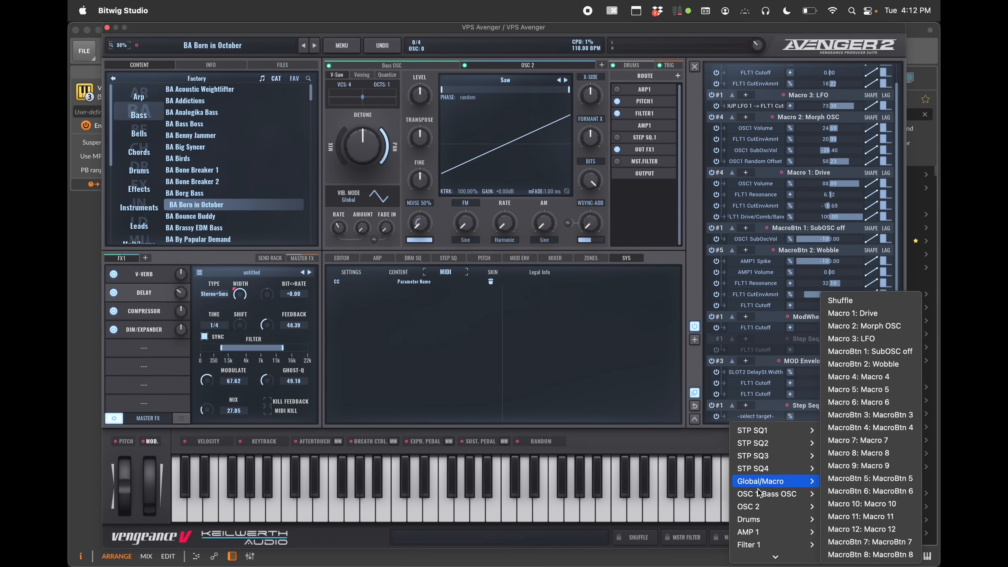
pyautogui.moveTo(763, 521)
pyautogui.moveTo(869, 492)
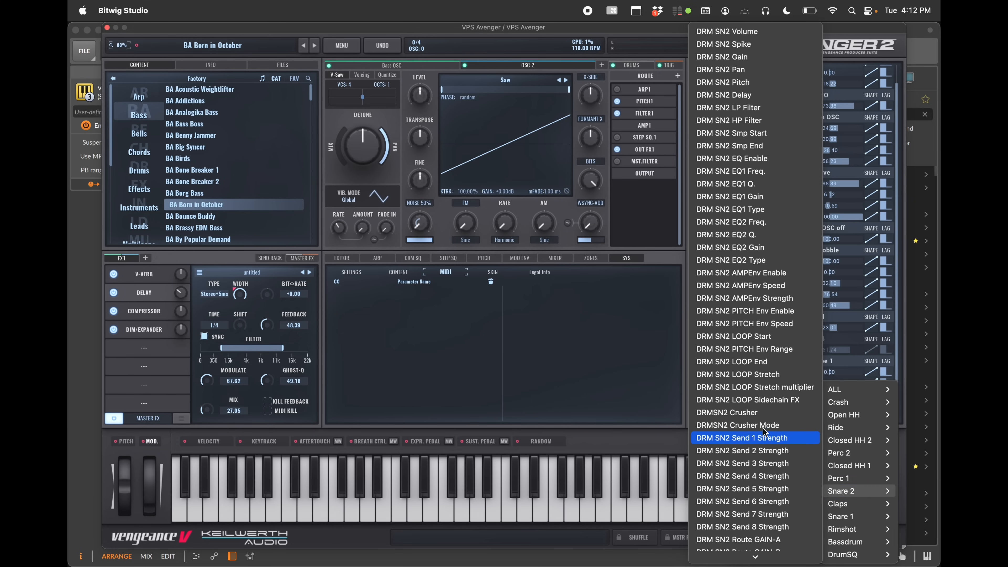
pyautogui.click(741, 44)
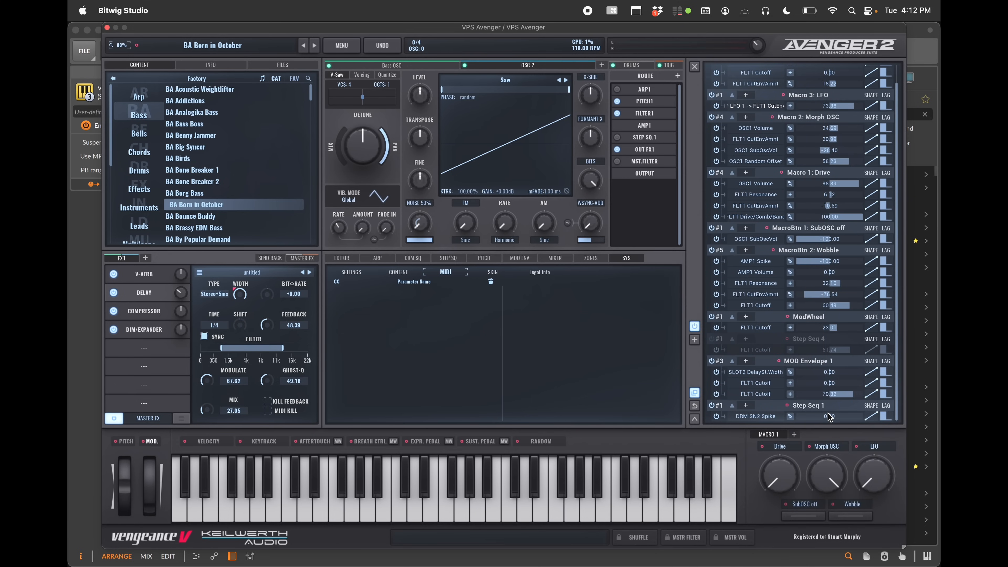
# Adjust Step Seq 1's DRM SN2 Spike modulation amount and reshape its curve with an added triangular peak
pyautogui.moveTo(829, 417)
pyautogui.mouseDown()
pyautogui.moveTo(855, 418)
pyautogui.moveTo(844, 419)
pyautogui.mouseUp()
pyautogui.click(871, 416)
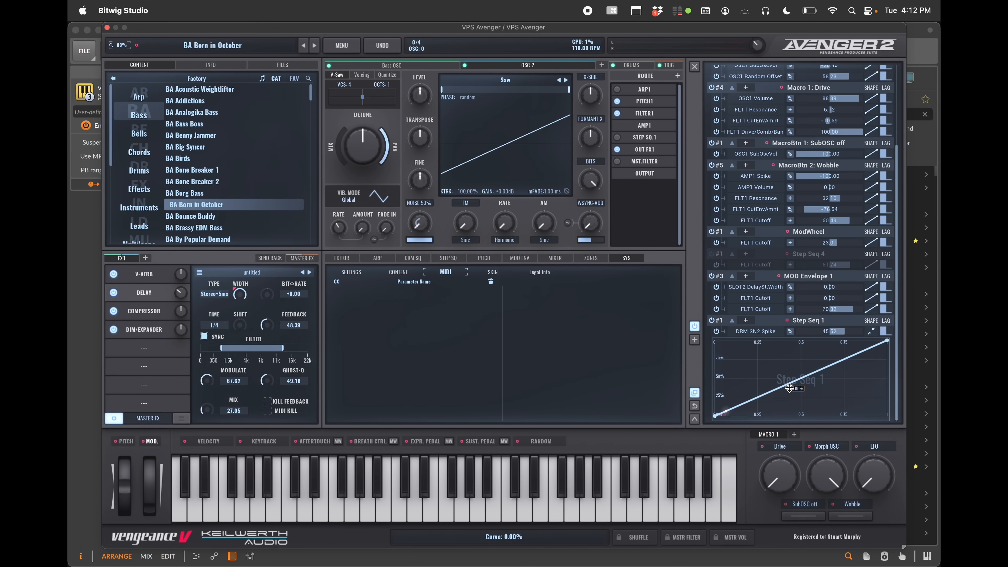
pyautogui.moveTo(789, 388)
pyautogui.mouseDown()
pyautogui.moveTo(790, 361)
pyautogui.moveTo(798, 388)
pyautogui.mouseUp()
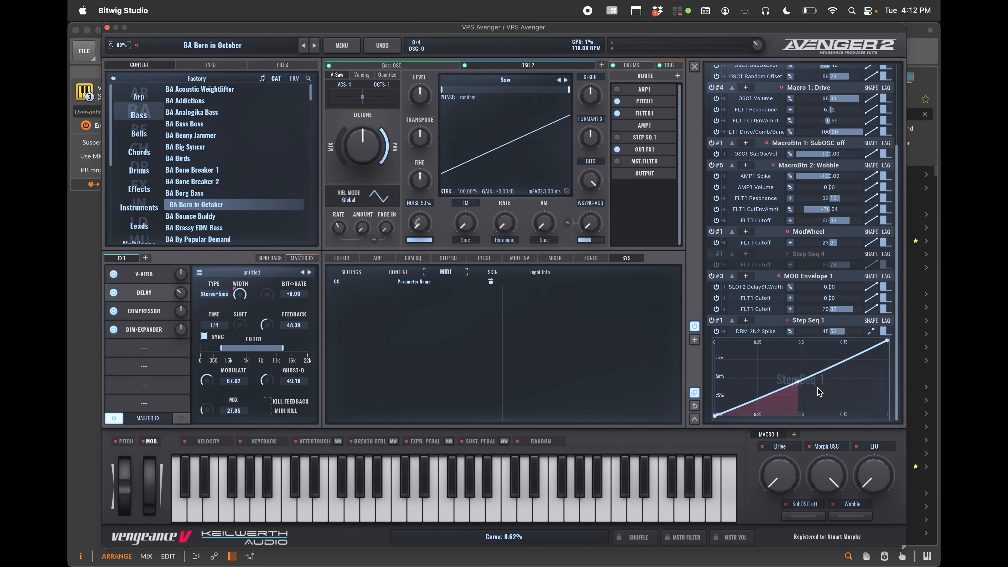
pyautogui.doubleClick(807, 380)
pyautogui.doubleClick(781, 388)
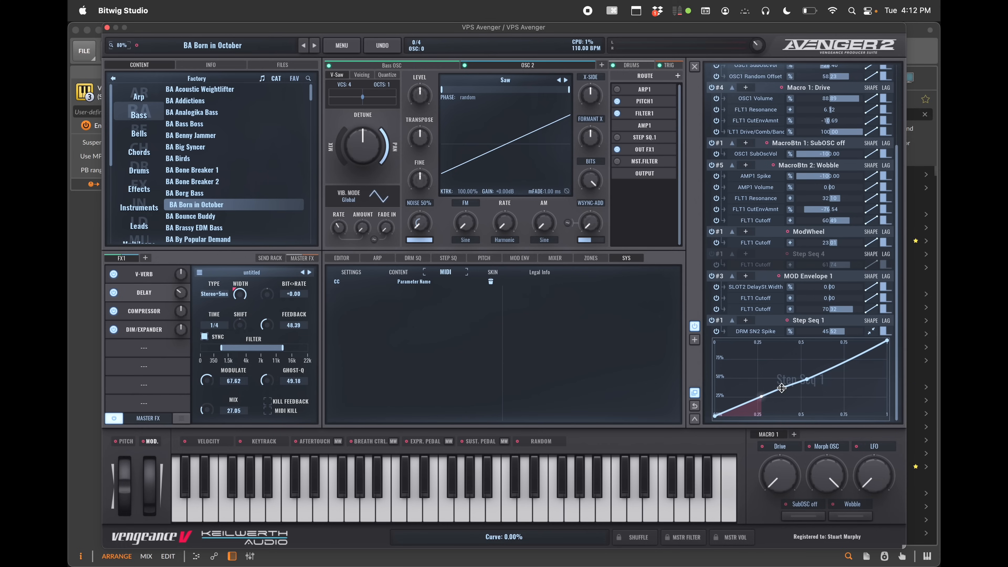
pyautogui.moveTo(781, 390); pyautogui.dragTo(810, 406)
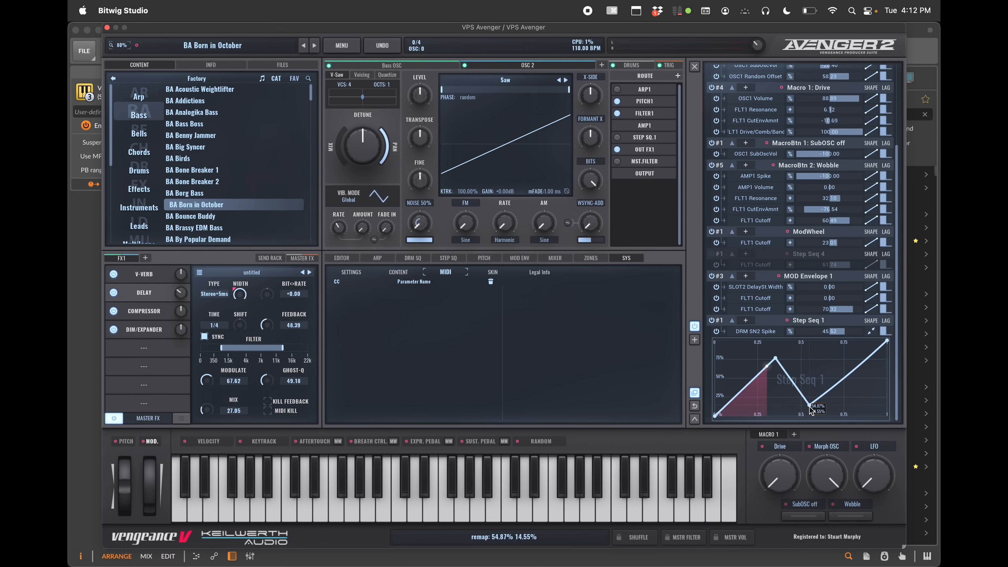
# Add further points to the Step Seq 1 modulation curve to form a zigzag shape
pyautogui.doubleClick(836, 386)
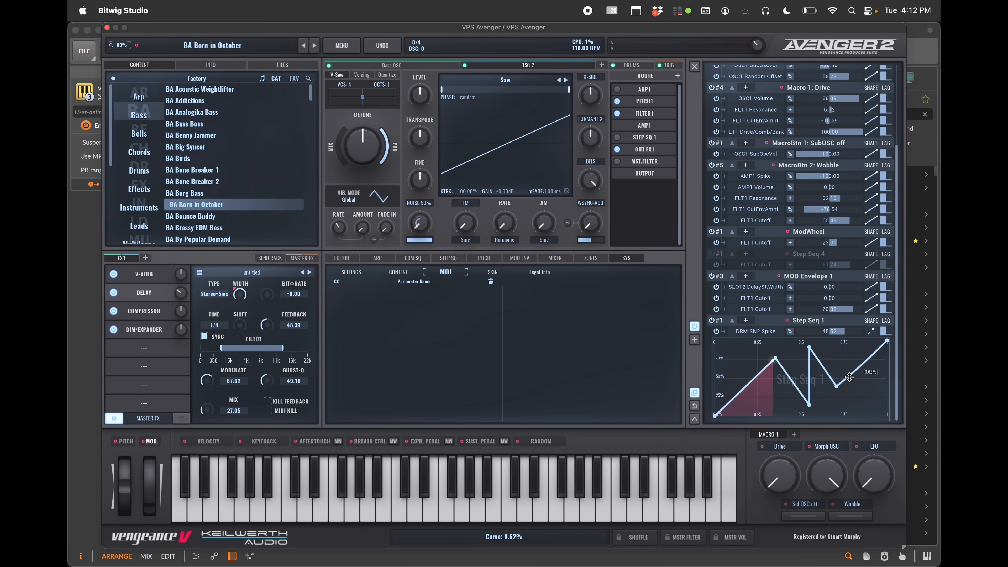
pyautogui.doubleClick(850, 378)
pyautogui.moveTo(850, 377); pyautogui.dragTo(860, 383)
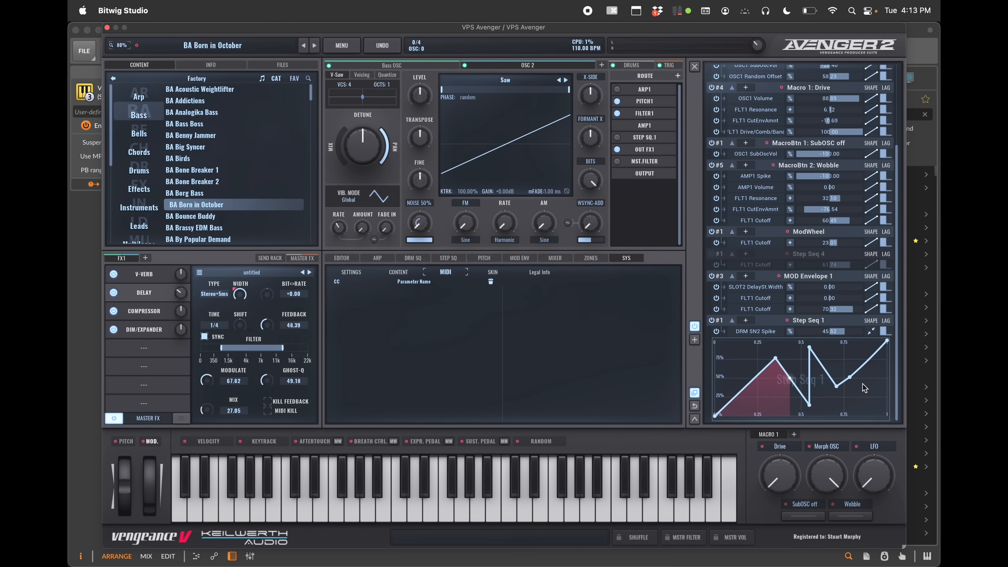
# Return the mod matrix from its enlarged view to its compact size
pyautogui.click(697, 70)
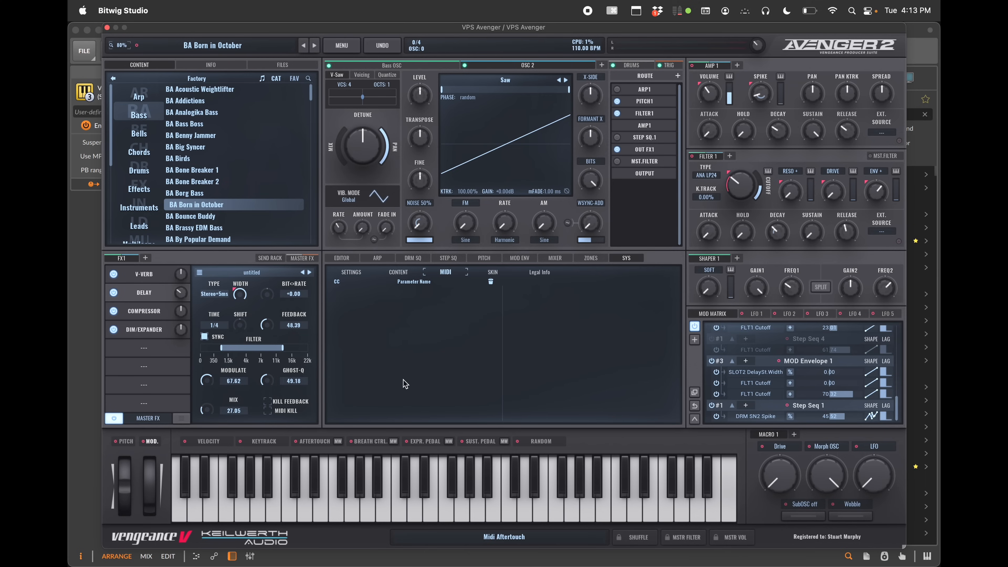
pyautogui.click(695, 419)
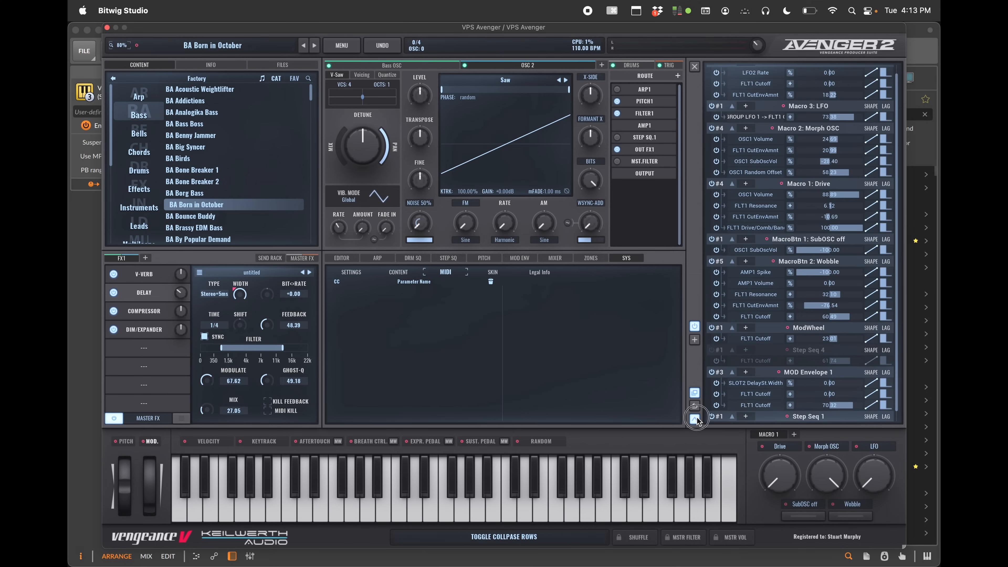
pyautogui.click(697, 70)
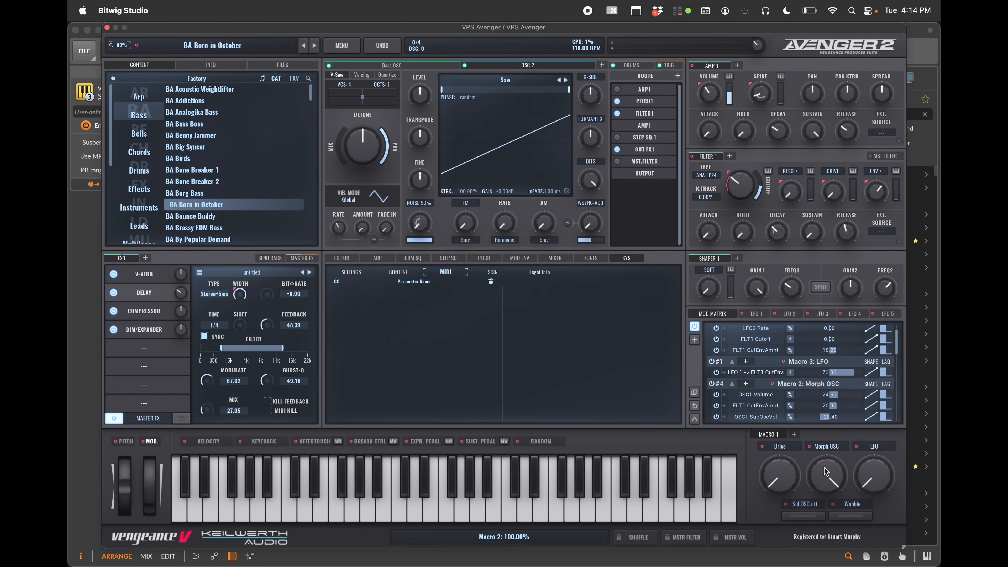
# Add macro pages up to Macro 4 and assign Macro 10 to Filter 1 cutoff, attack, hold, sustain and Shaper EQ1 frequency
pyautogui.click(794, 434)
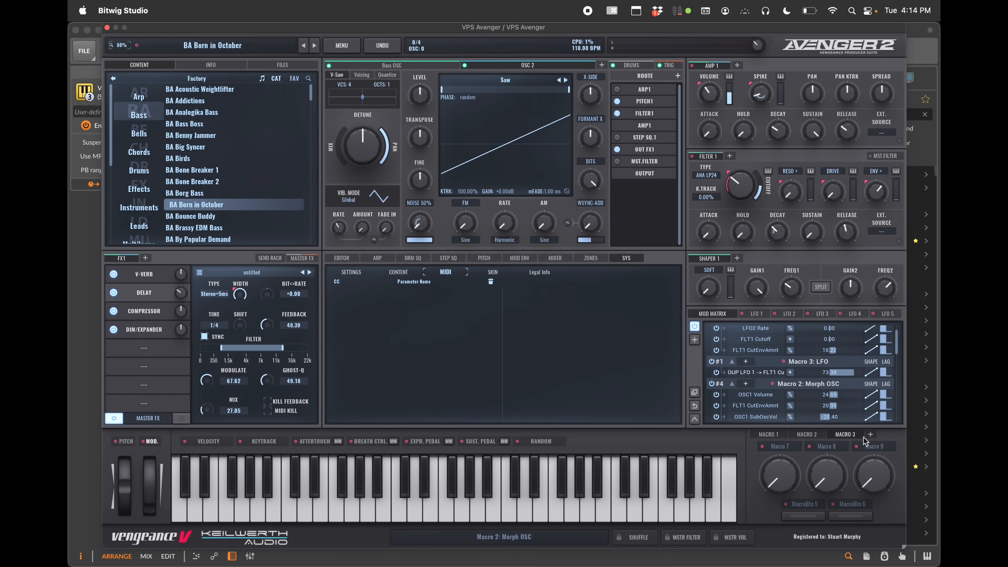
pyautogui.click(871, 435)
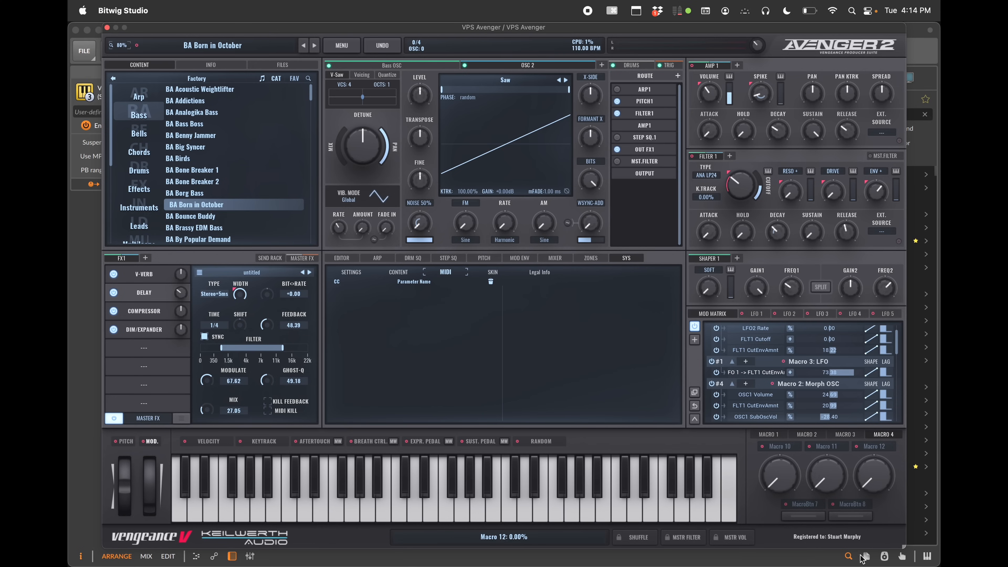
pyautogui.moveTo(762, 449); pyautogui.dragTo(739, 184)
pyautogui.moveTo(764, 449); pyautogui.dragTo(791, 286)
pyautogui.moveTo(763, 447); pyautogui.dragTo(742, 230)
pyautogui.moveTo(764, 451); pyautogui.dragTo(709, 232)
pyautogui.moveTo(764, 451); pyautogui.dragTo(819, 229)
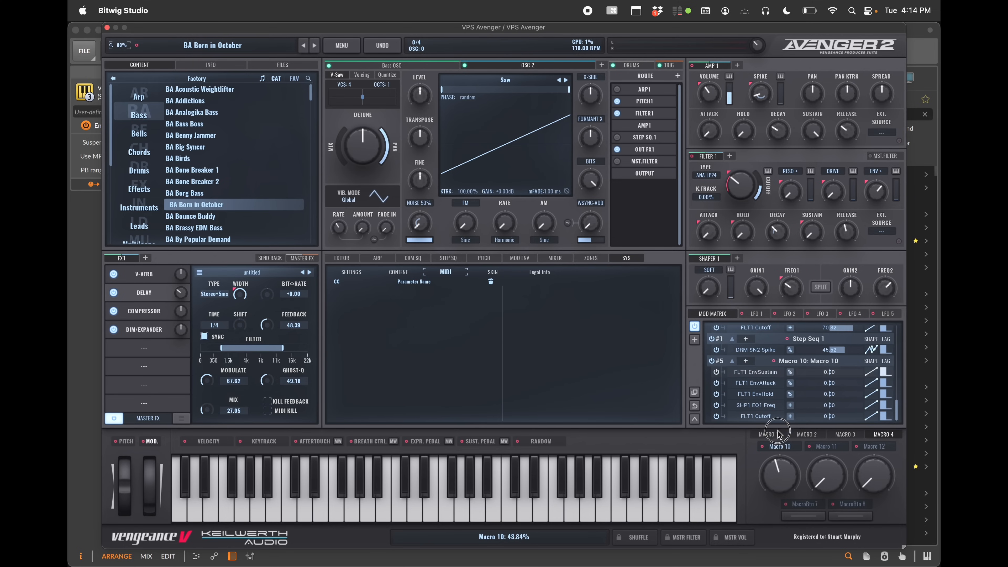
# Set the modulation amounts for Macro 10's five targets and turn a macro control
pyautogui.moveTo(829, 374); pyautogui.dragTo(808, 409)
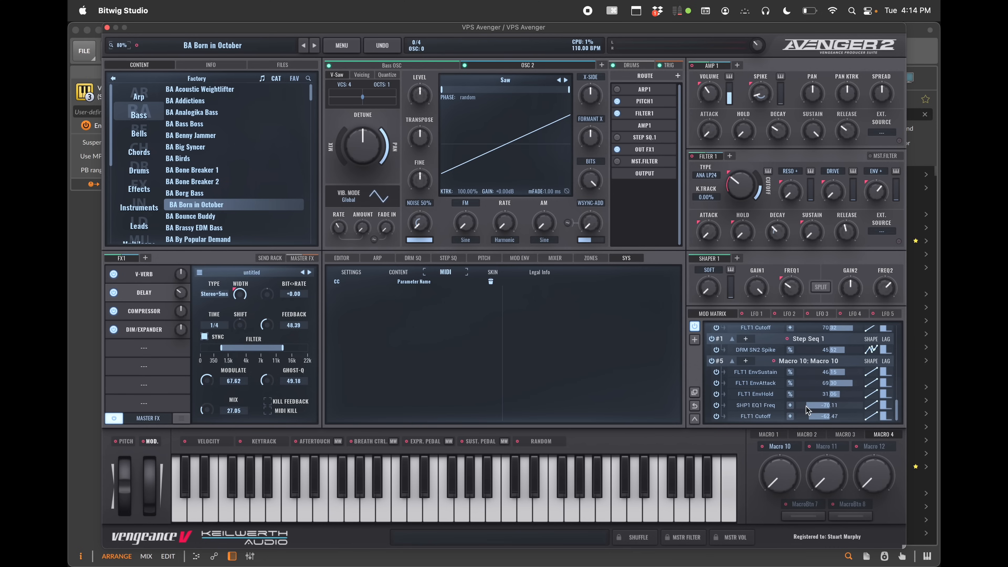
pyautogui.moveTo(779, 479); pyautogui.dragTo(788, 506)
# Rename Macro 10 as lkjasdfkl and the macro button 7 as lkajsdlfk
pyautogui.doubleClick(780, 446)
pyautogui.write('lkjasdfkl')
pyautogui.press('Return')
pyautogui.doubleClick(803, 505)
pyautogui.write('lkajsdlfk')
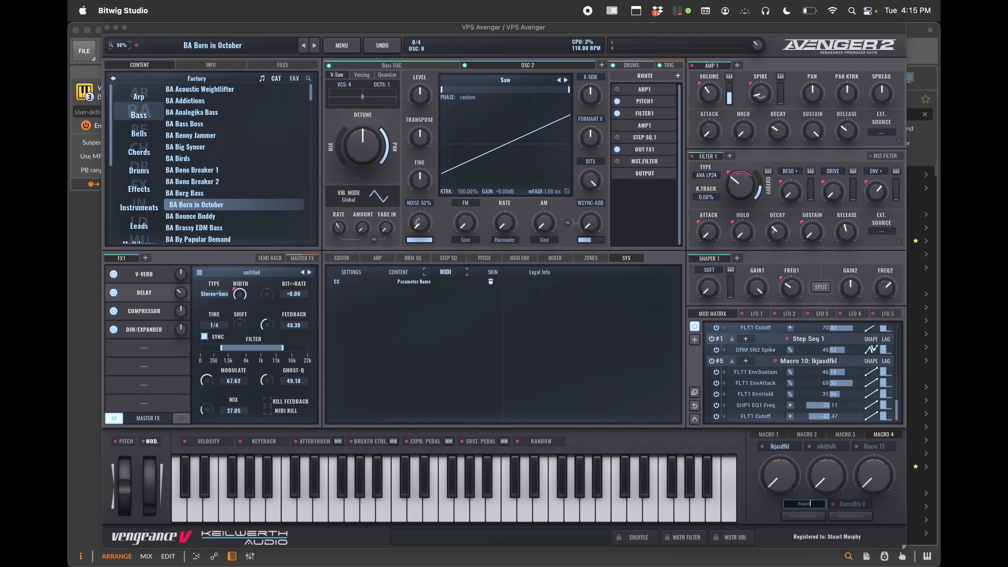
pyautogui.press('Return')
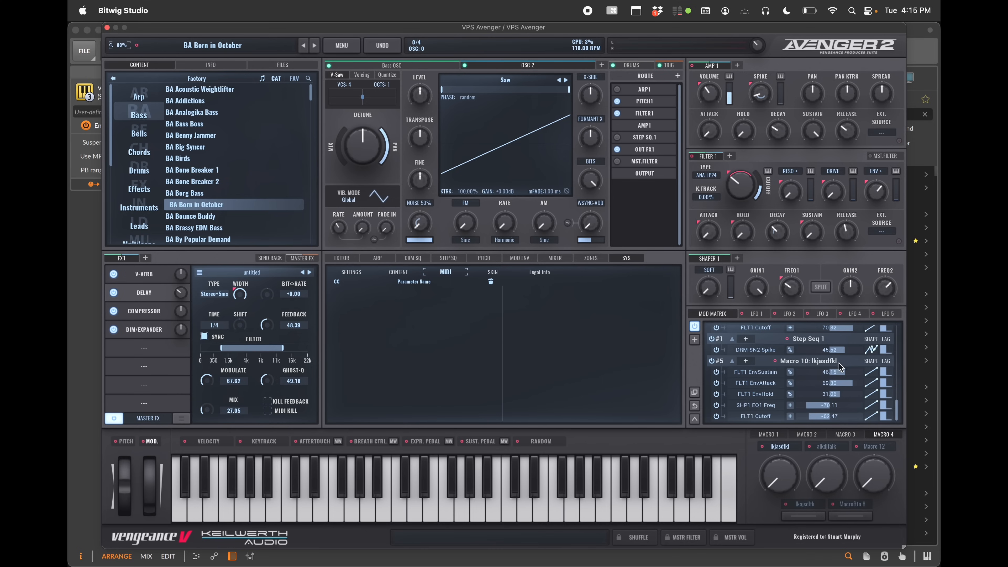